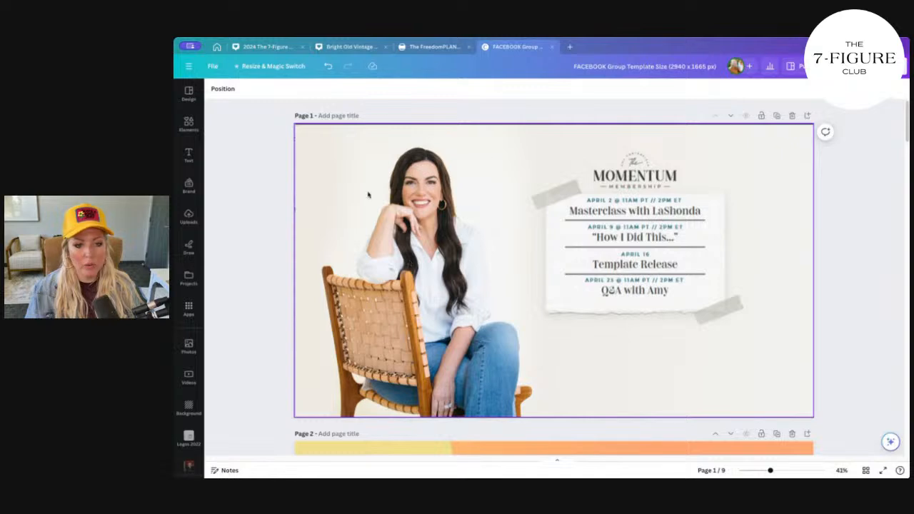
# Step: Look through the Facebook group cover pages in the design, from page 1 to the Vision Board bonus banner on page 6
pyautogui.scroll(-15, 436, 342)
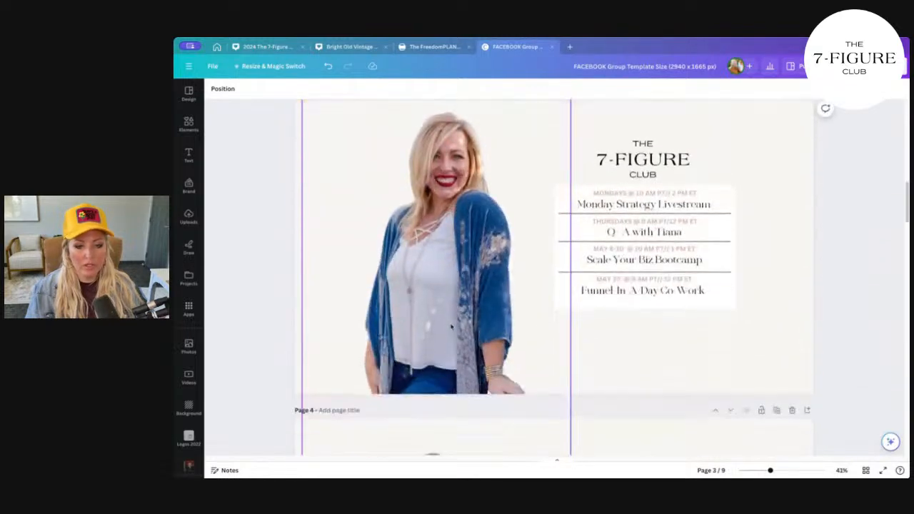
pyautogui.scroll(-1, 553, 276)
pyautogui.scroll(-5, 577, 349)
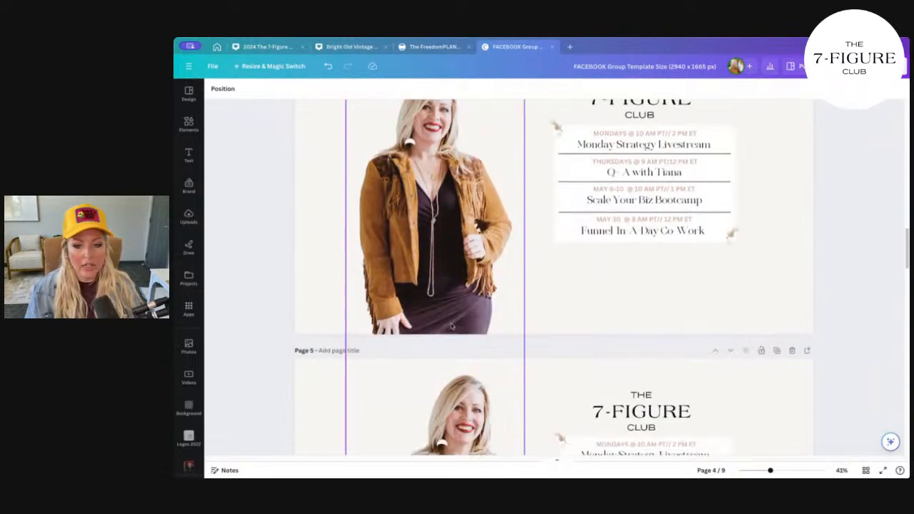
pyautogui.scroll(-7, 760, 354)
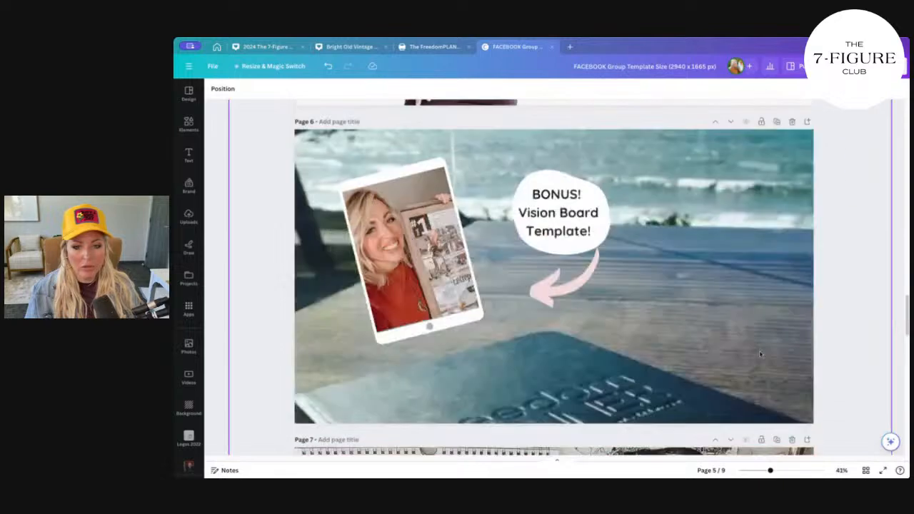
pyautogui.scroll(8, 429, 253)
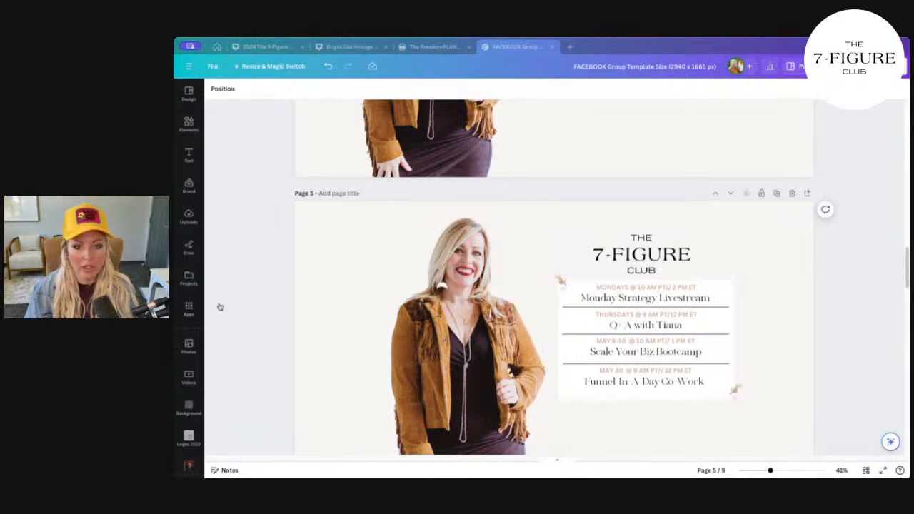
pyautogui.press('super+shift+4')
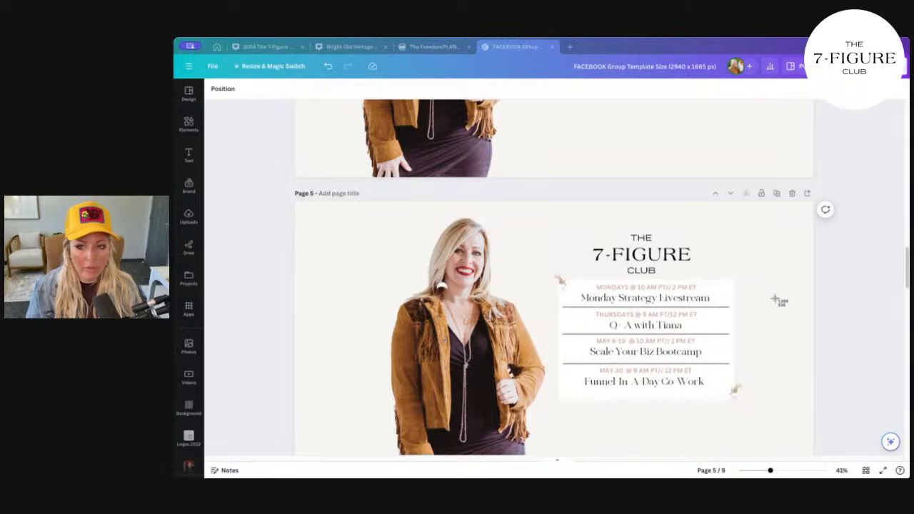
pyautogui.press('Escape')
# Step: Duplicate page 3, the 7-Figure Club cover with the blue kimono portrait
pyautogui.scroll(5, 805, 200)
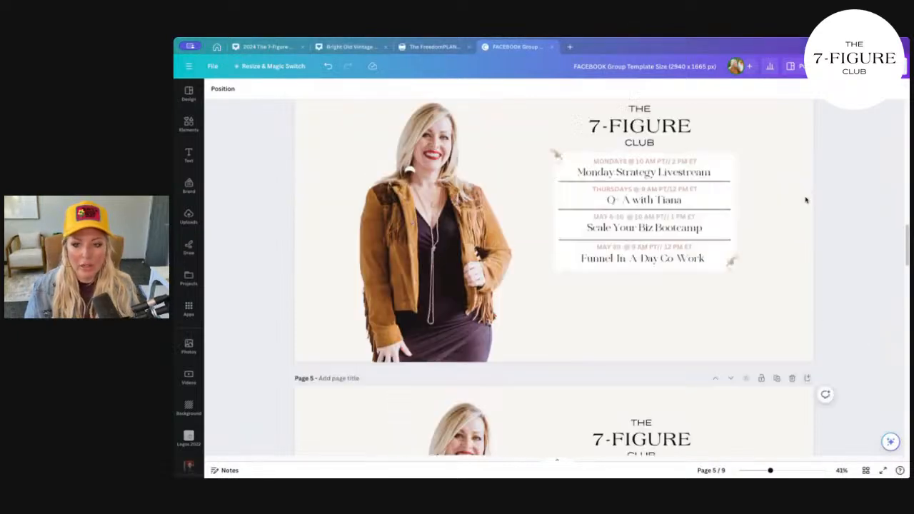
pyautogui.scroll(10, 805, 200)
pyautogui.scroll(-5, 805, 199)
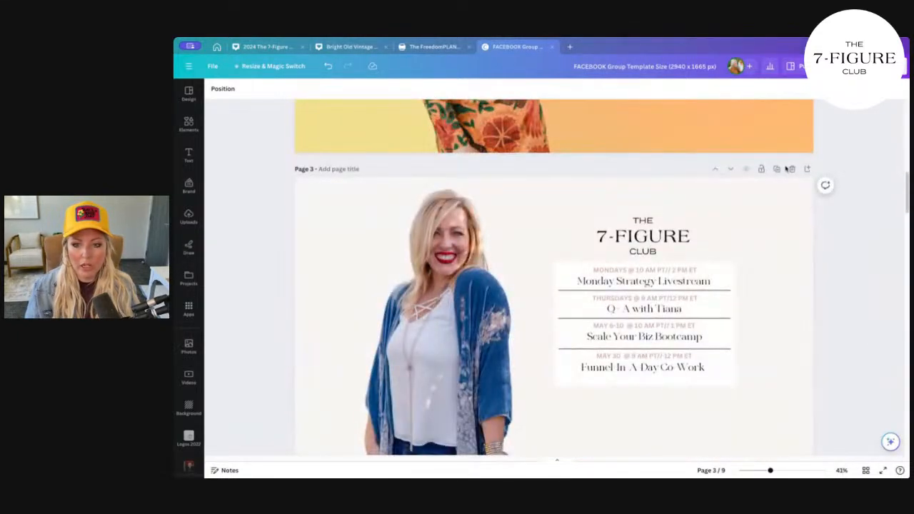
pyautogui.click(778, 168)
pyautogui.click(347, 208)
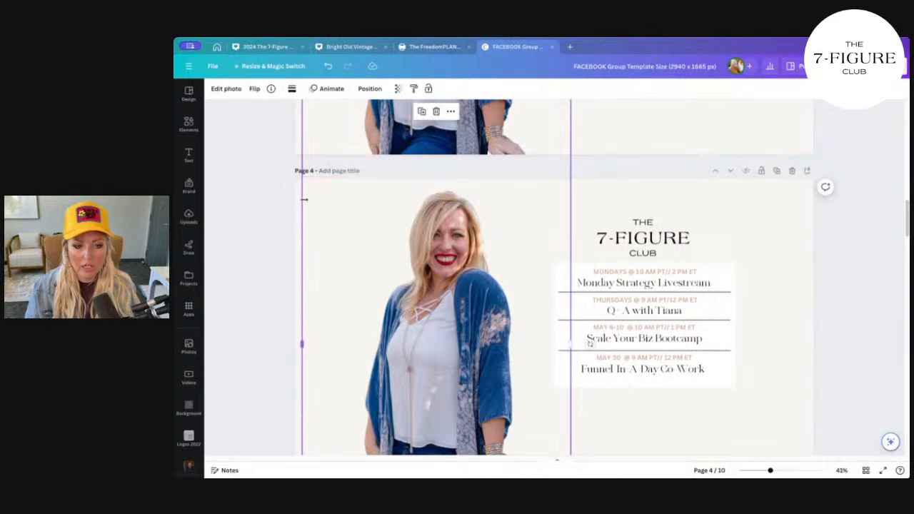
pyautogui.click(518, 265)
pyautogui.click(649, 227)
pyautogui.keyDown('shift'); pyautogui.click(492, 300); pyautogui.keyUp('shift')
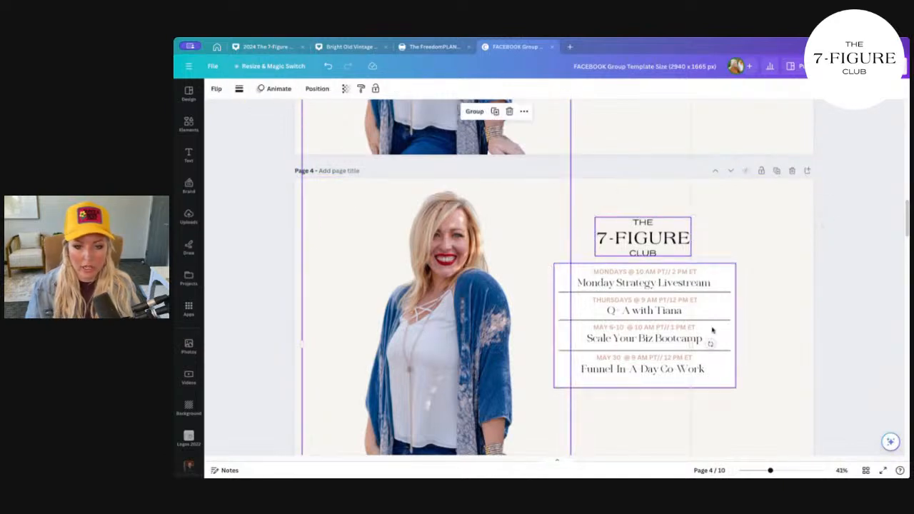
pyautogui.click(766, 281)
# Step: Clear the duplicated page 4 by deleting its portrait, club logo and schedule block
pyautogui.scroll(-5, 455, 395)
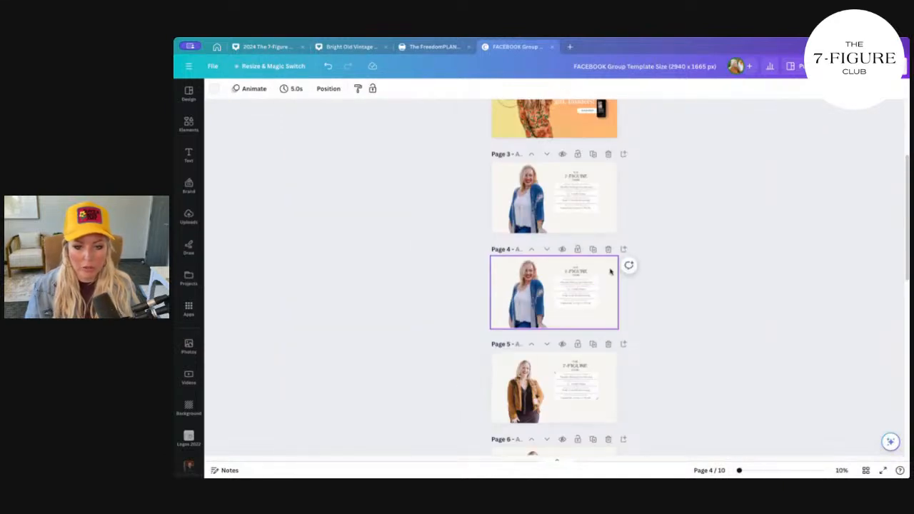
pyautogui.moveTo(739, 471); pyautogui.dragTo(763, 471)
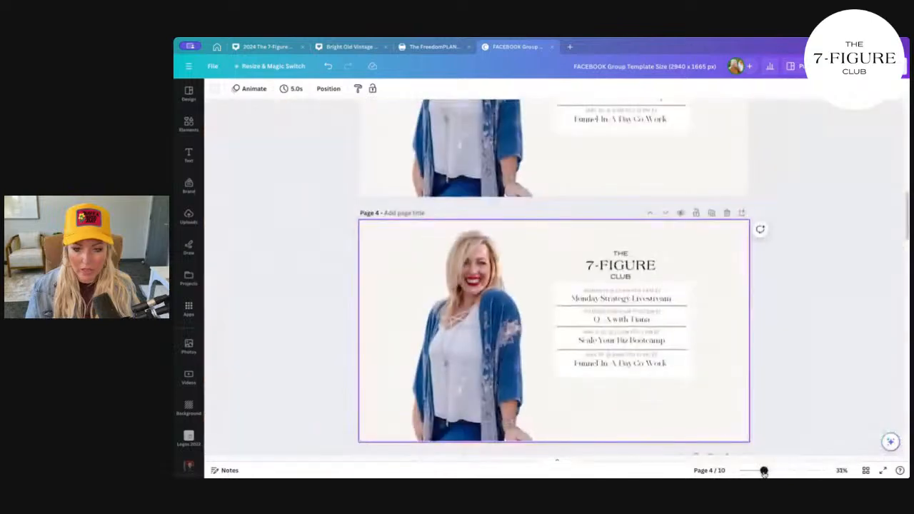
pyautogui.scroll(-3, 828, 371)
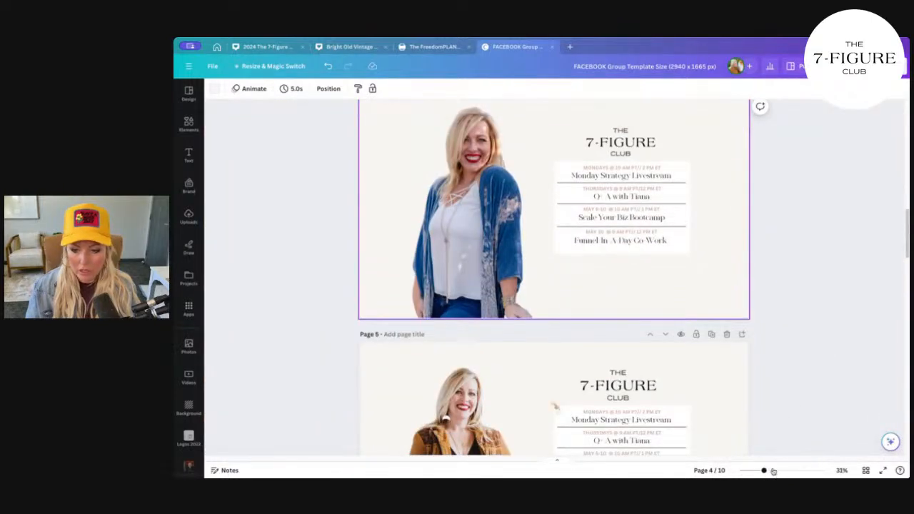
pyautogui.scroll(1, 764, 289)
pyautogui.scroll(5, 766, 290)
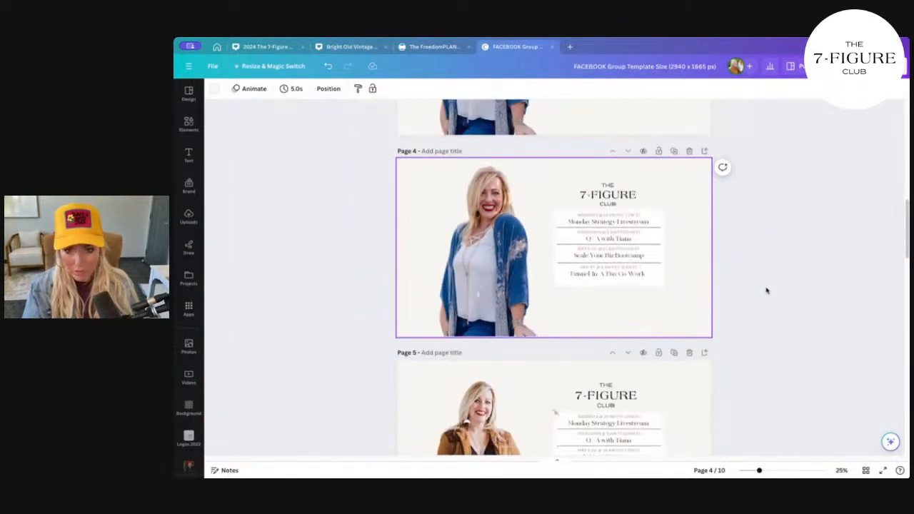
pyautogui.scroll(3, 697, 289)
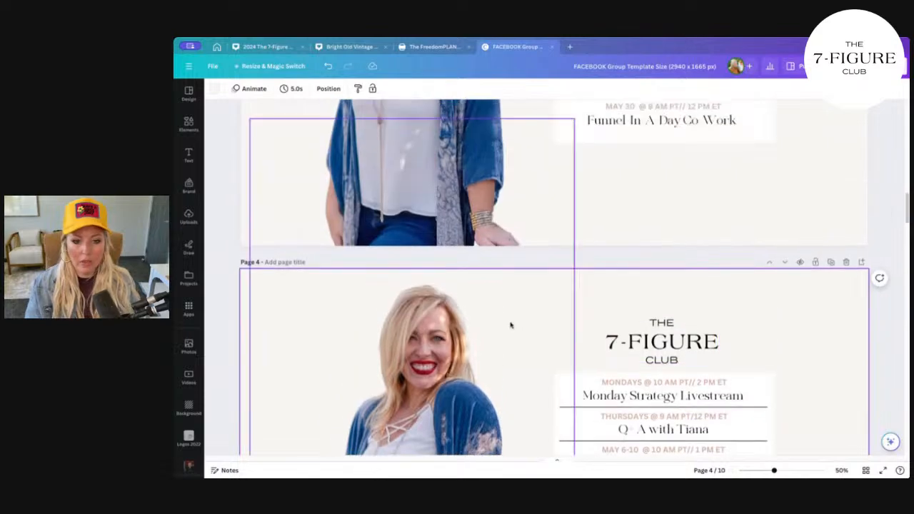
pyautogui.click(513, 325)
pyautogui.keyDown('shift'); pyautogui.click(656, 341); pyautogui.keyUp('shift')
pyautogui.press('Delete')
pyautogui.scroll(-2, 654, 350)
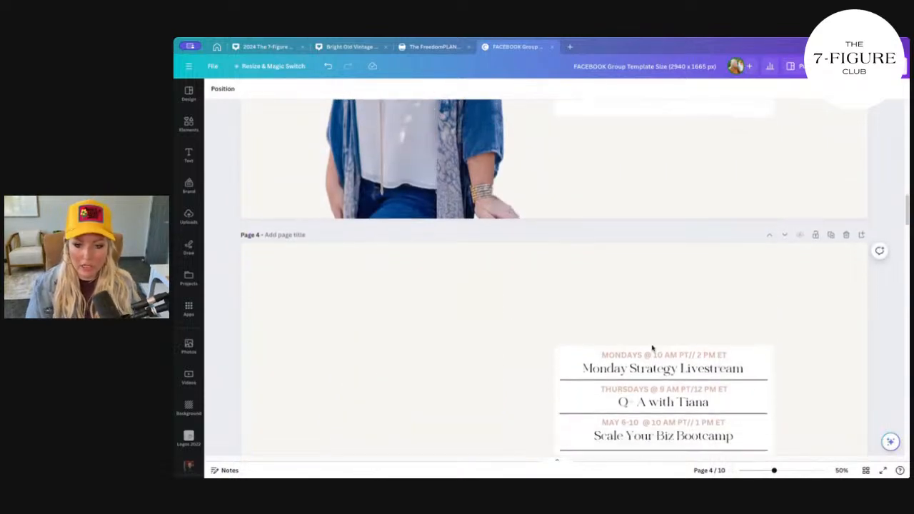
pyautogui.moveTo(550, 267); pyautogui.dragTo(740, 410)
pyautogui.press('Delete')
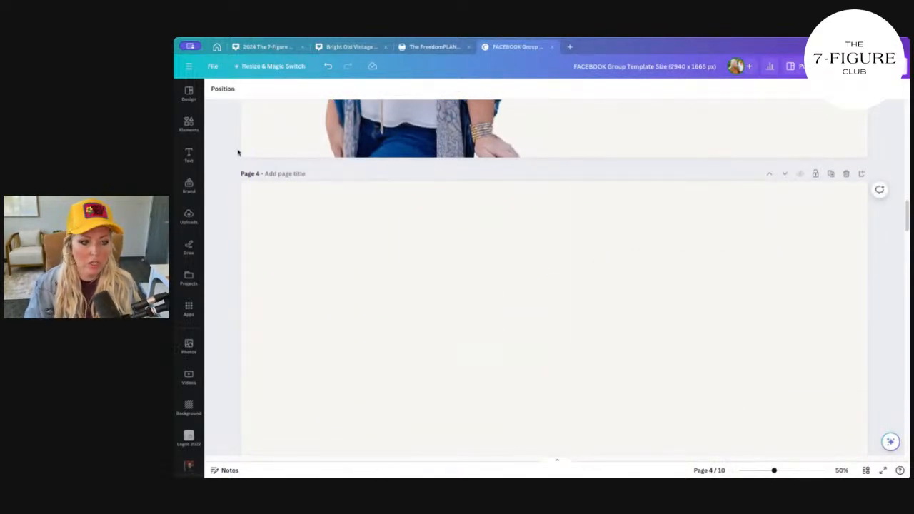
# Step: Upload the desktop screenshot whose file name ends in 12.15.05 PM to the design's uploads
pyautogui.click(309, 251)
pyautogui.click(188, 215)
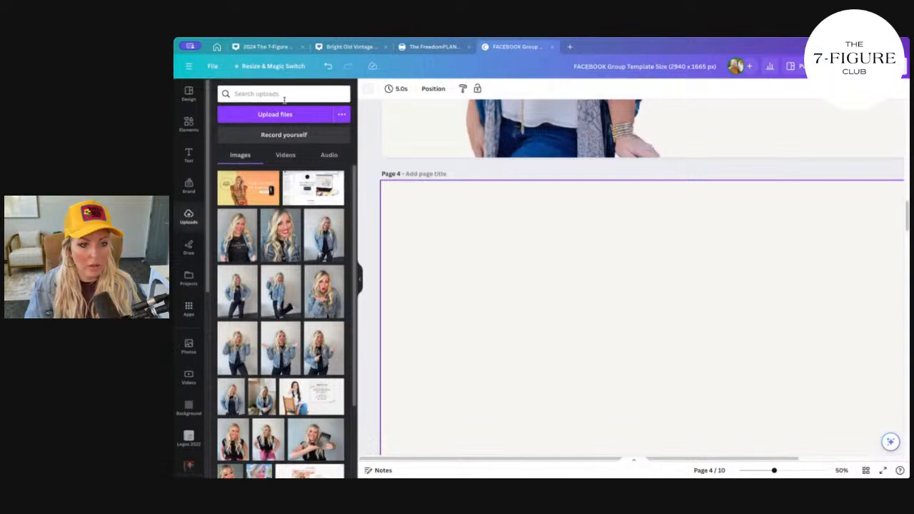
pyautogui.click(283, 114)
pyautogui.scroll(-10, 524, 285)
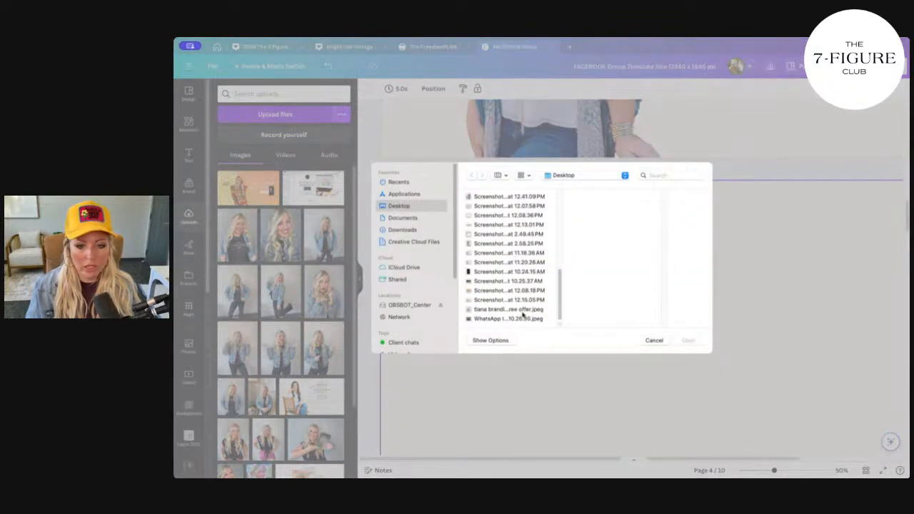
pyautogui.click(520, 301)
pyautogui.click(688, 340)
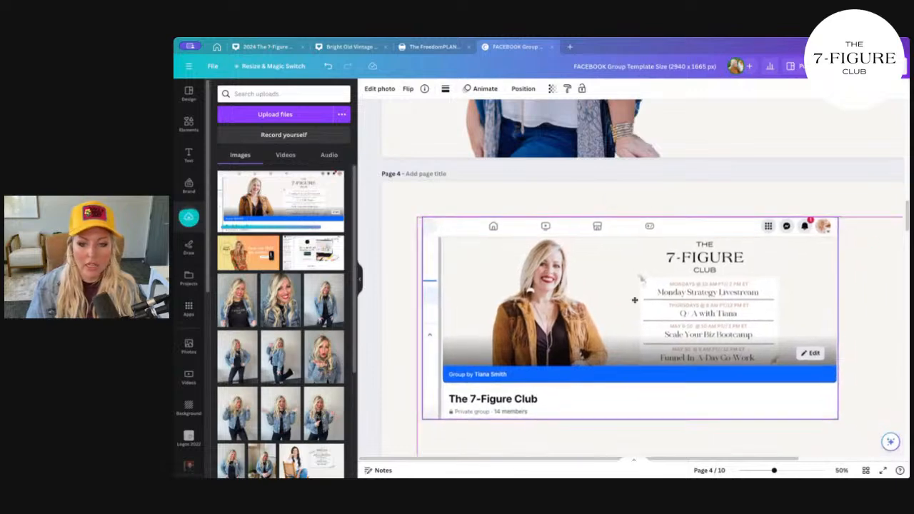
# Step: Position the uploaded Facebook group screenshot centrally across the blank page 4 and hide the uploads
pyautogui.moveTo(634, 300); pyautogui.dragTo(635, 300)
pyautogui.scroll(-2, 635, 299)
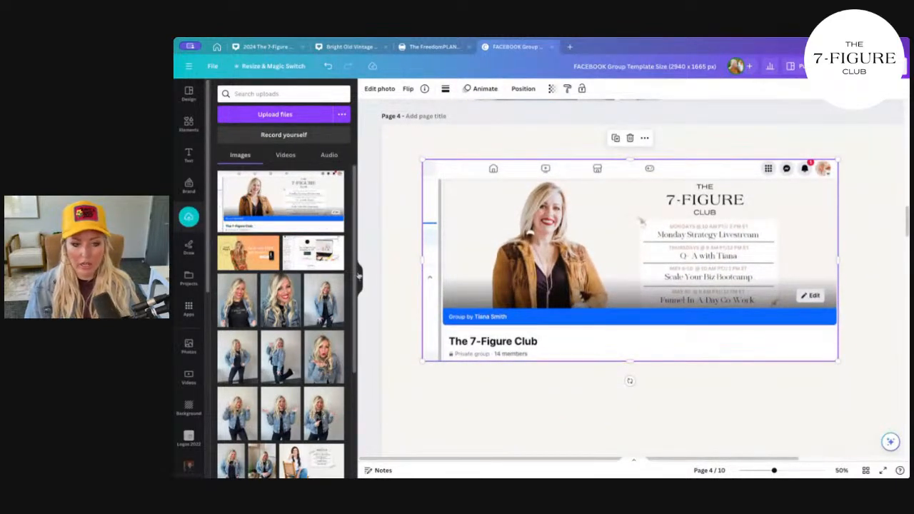
pyautogui.click(359, 277)
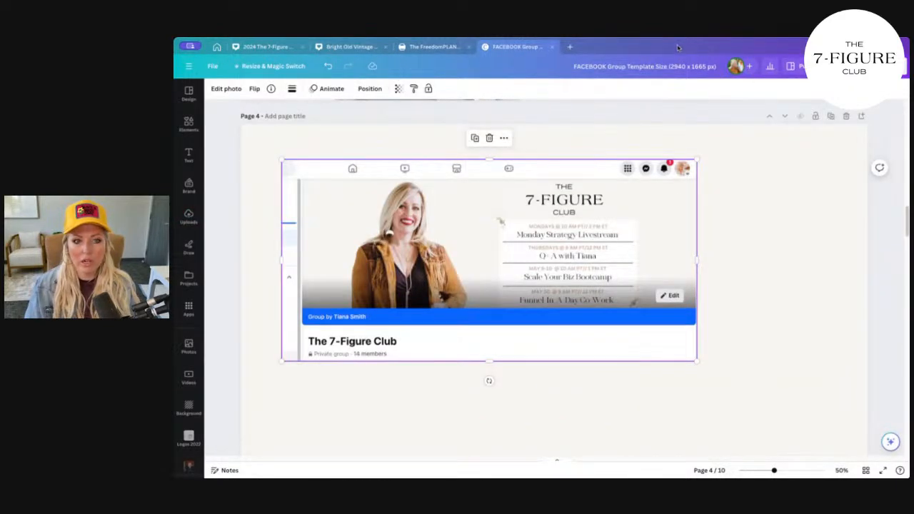
pyautogui.moveTo(518, 265); pyautogui.dragTo(579, 280)
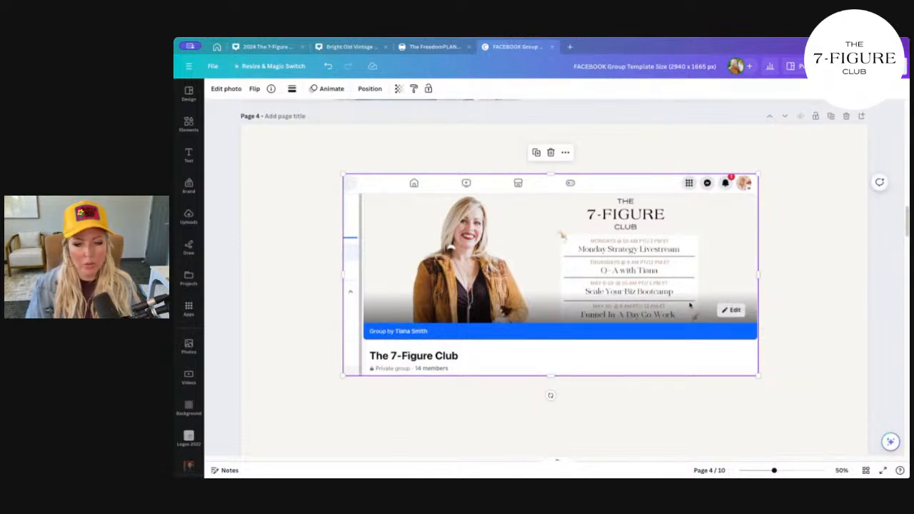
# Step: Compare the Momentum Membership and Goal Digger example covers with the 7-Figure Club pages and the group screenshot
pyautogui.scroll(1, 690, 305)
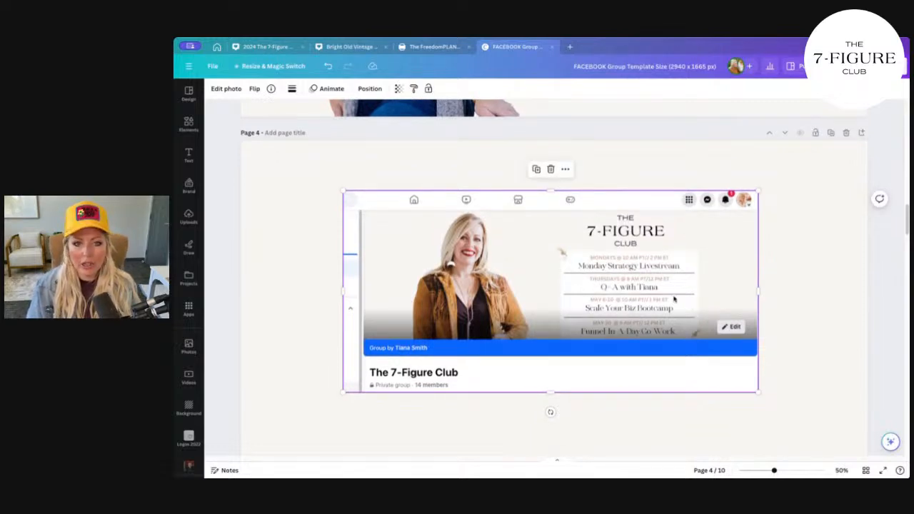
pyautogui.scroll(10, 673, 298)
pyautogui.scroll(-4, 672, 299)
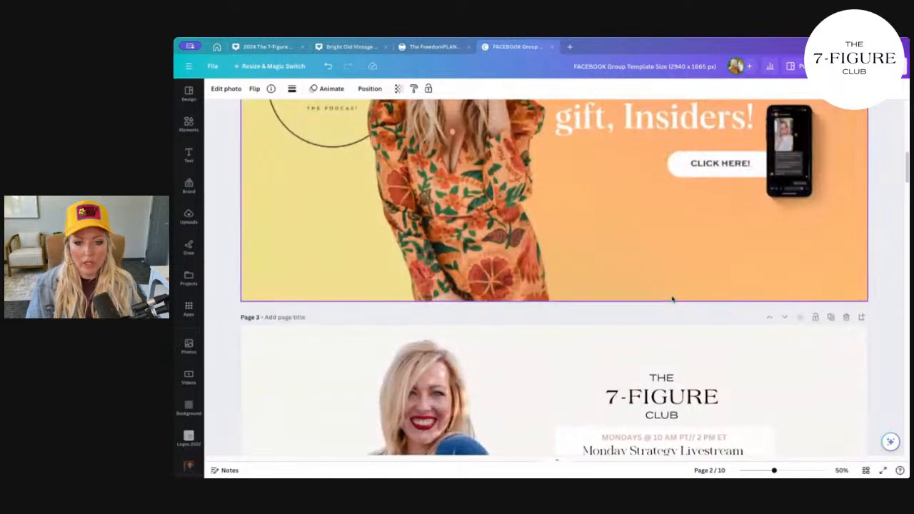
pyautogui.scroll(4, 672, 299)
pyautogui.scroll(-1, 671, 300)
pyautogui.scroll(-1, 672, 300)
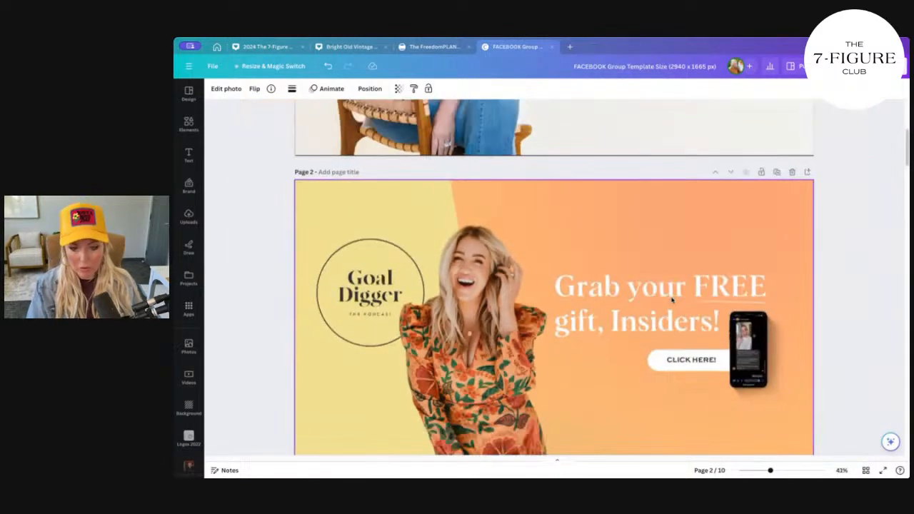
pyautogui.scroll(-1, 669, 300)
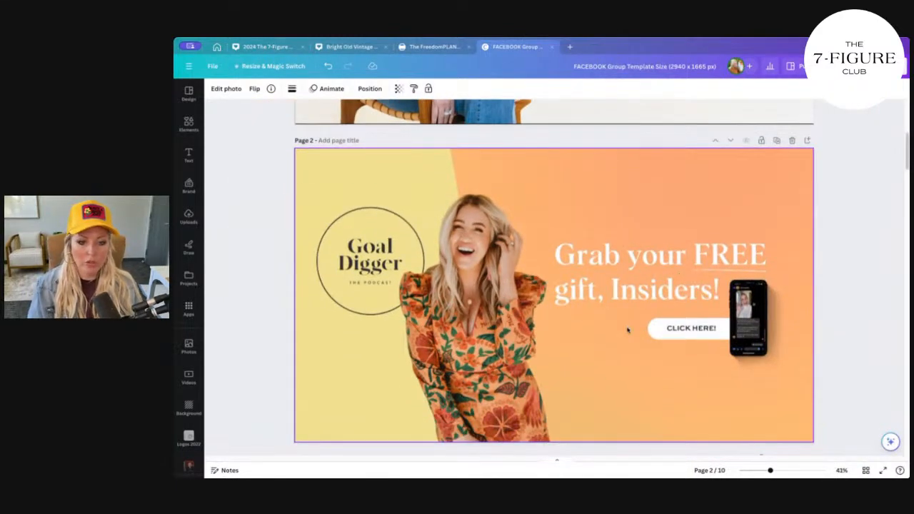
pyautogui.scroll(4, 627, 329)
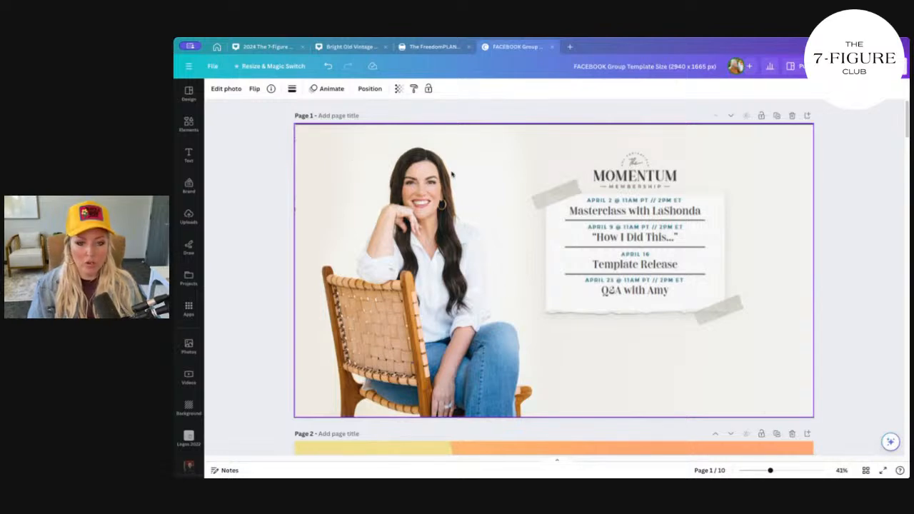
pyautogui.scroll(-10, 694, 350)
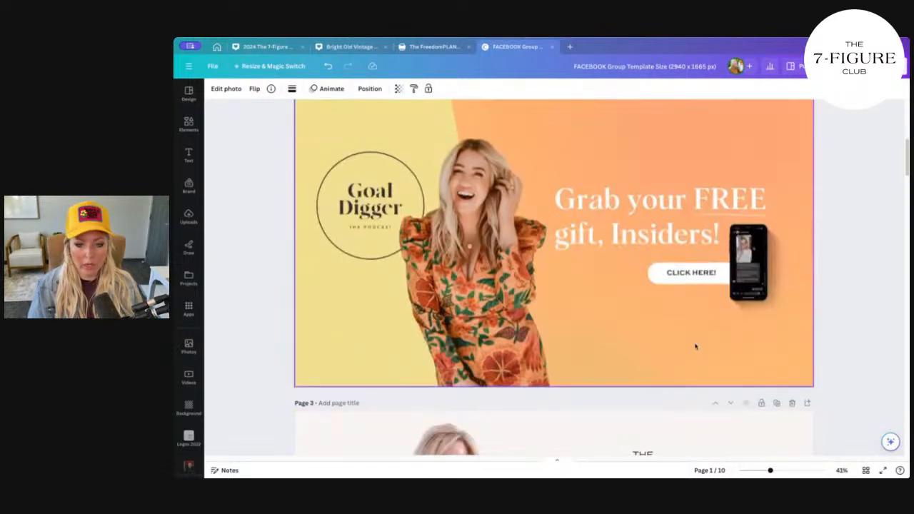
pyautogui.scroll(-5, 728, 290)
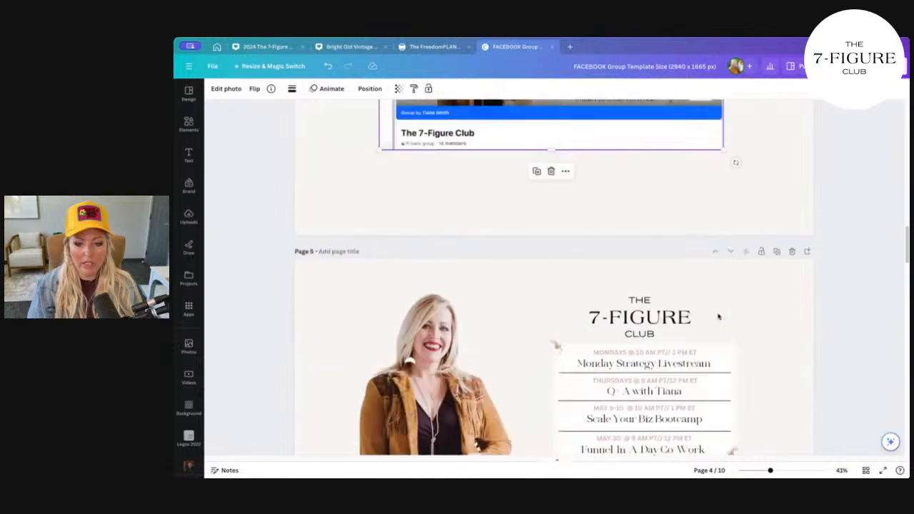
pyautogui.scroll(-1, 721, 324)
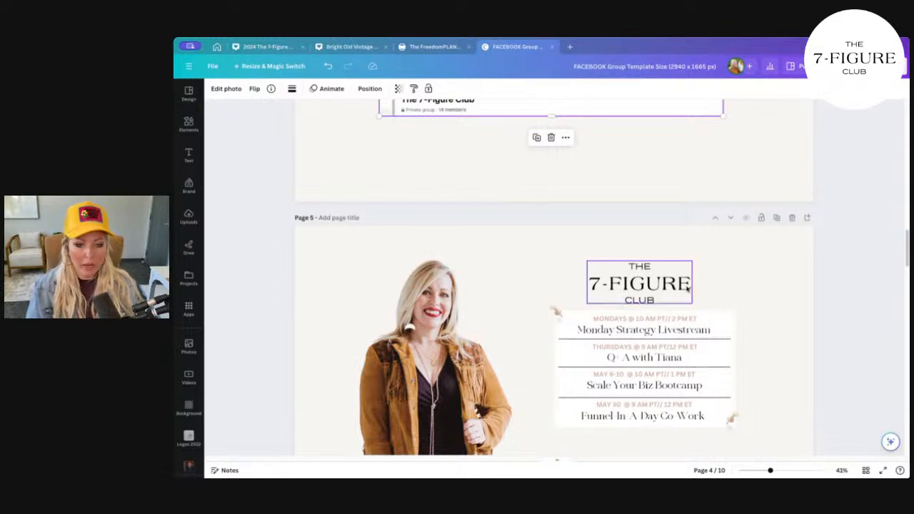
pyautogui.scroll(15, 689, 357)
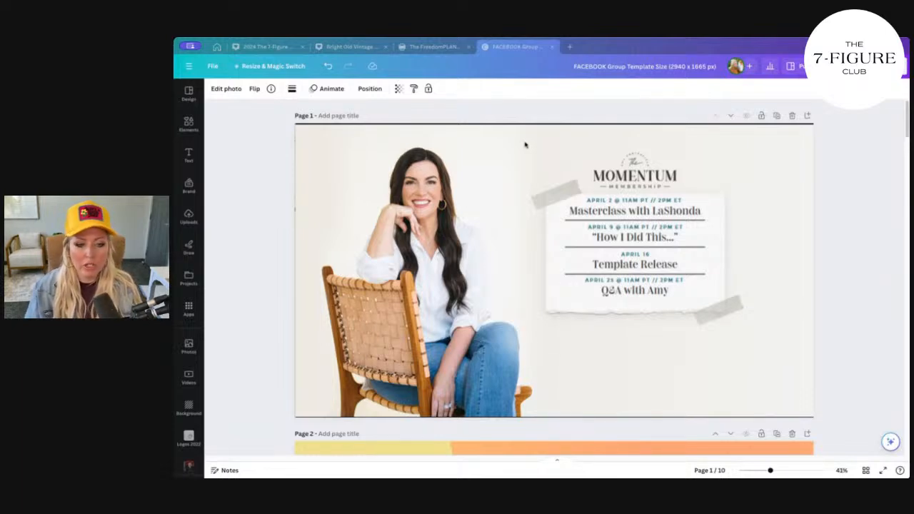
# Step: Duplicate page 2, the orange Goal Digger free gift banner
pyautogui.click(867, 257)
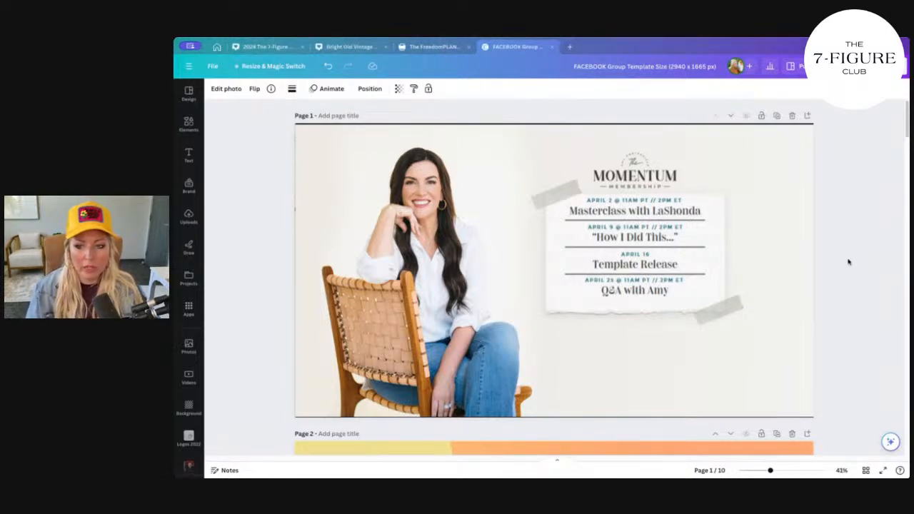
pyautogui.scroll(-5, 699, 277)
pyautogui.scroll(-4, 699, 277)
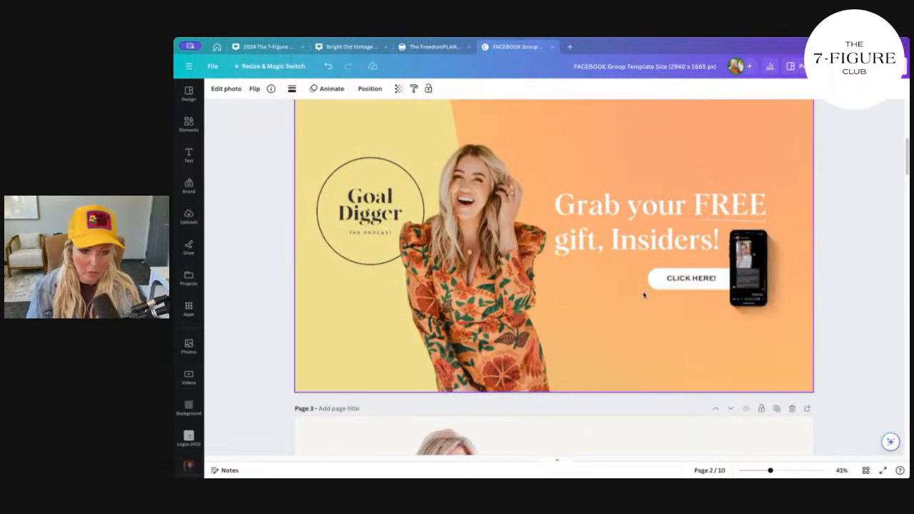
pyautogui.scroll(5, 644, 296)
pyautogui.scroll(-3, 528, 321)
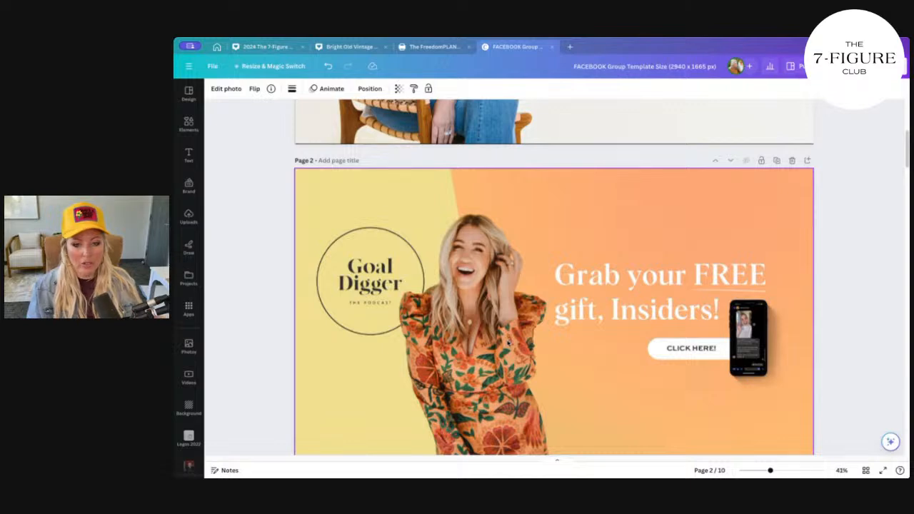
pyautogui.click(775, 160)
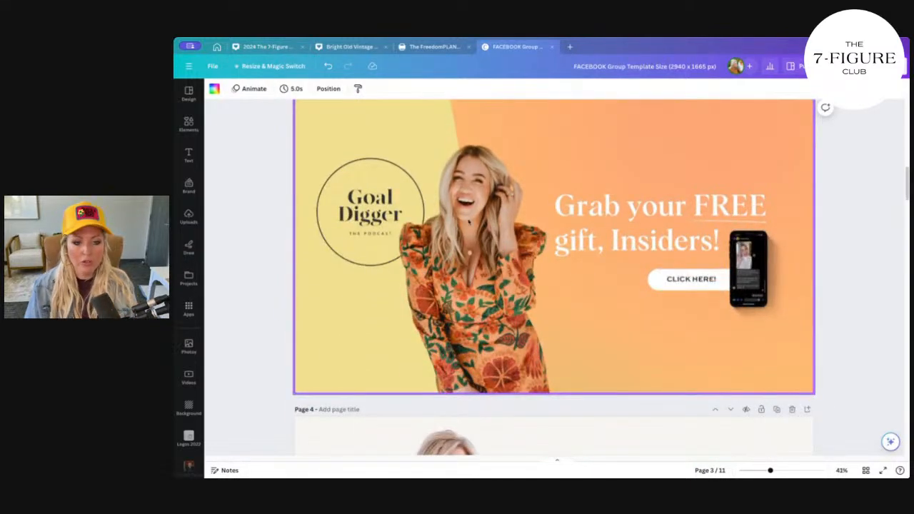
# Step: Place two uploaded denim-jacket photos side by side on page 3, one with hands on hips and one holding the jacket open
pyautogui.scroll(4, 511, 353)
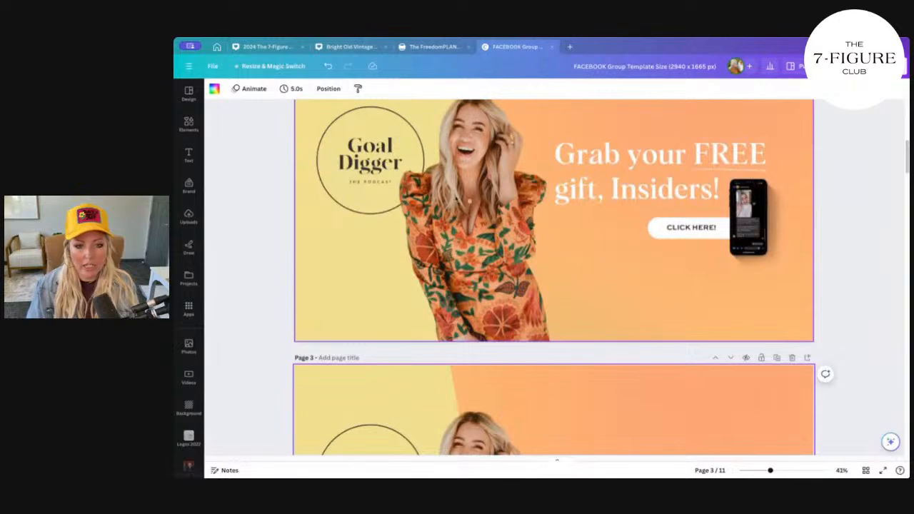
pyautogui.scroll(-4, 549, 241)
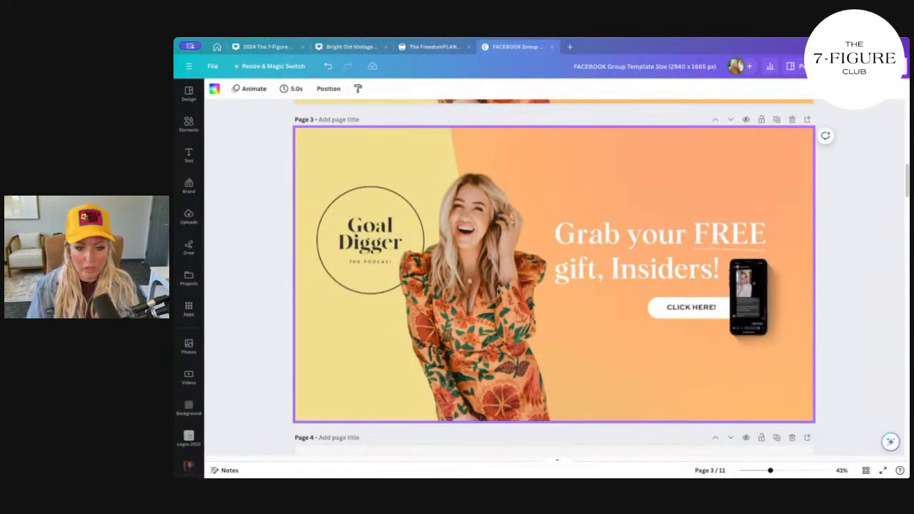
pyautogui.click(189, 216)
pyautogui.scroll(-1, 289, 293)
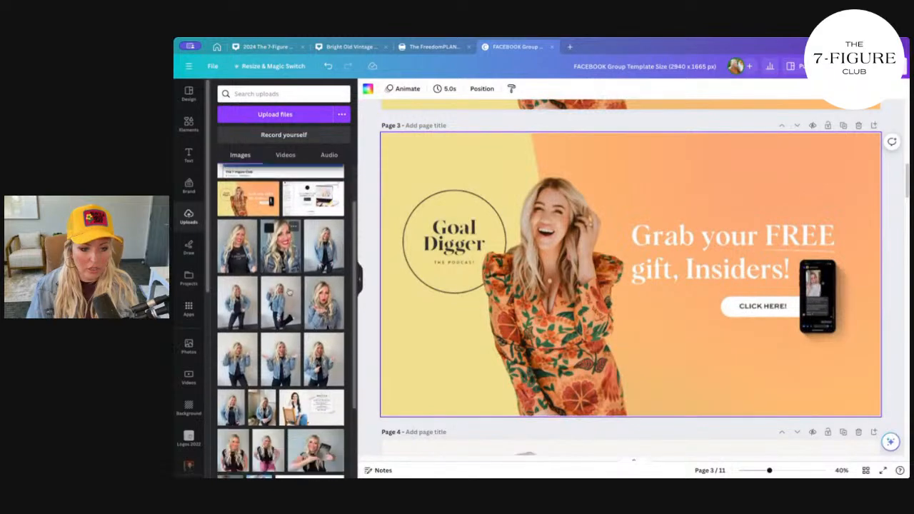
pyautogui.scroll(-1, 289, 292)
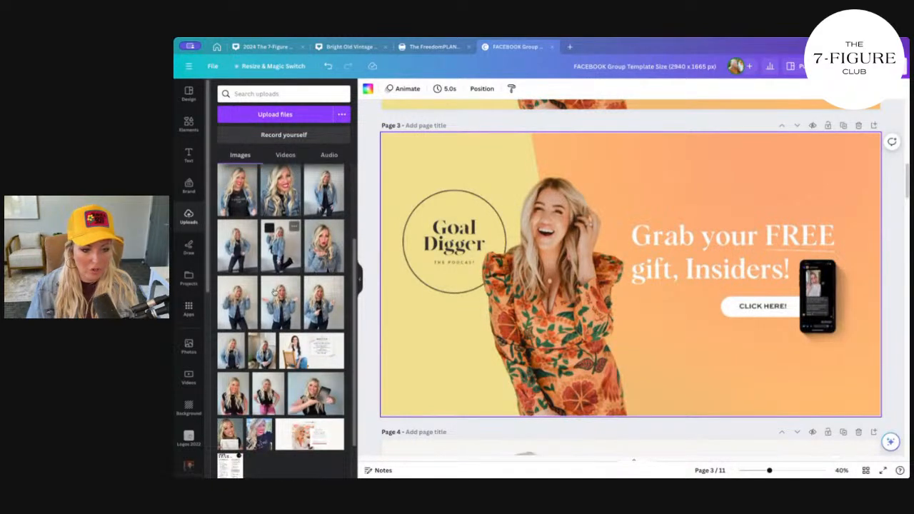
pyautogui.click(232, 341)
pyautogui.moveTo(631, 274); pyautogui.dragTo(564, 292)
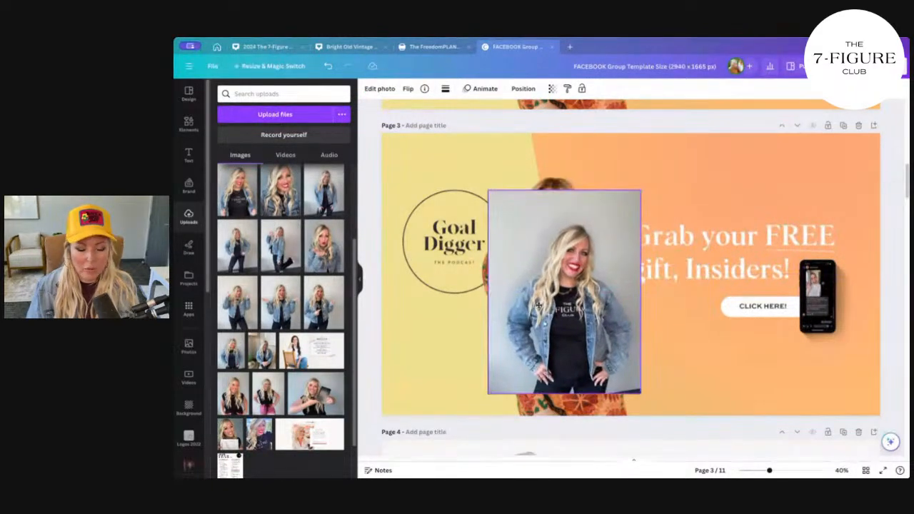
pyautogui.click(238, 189)
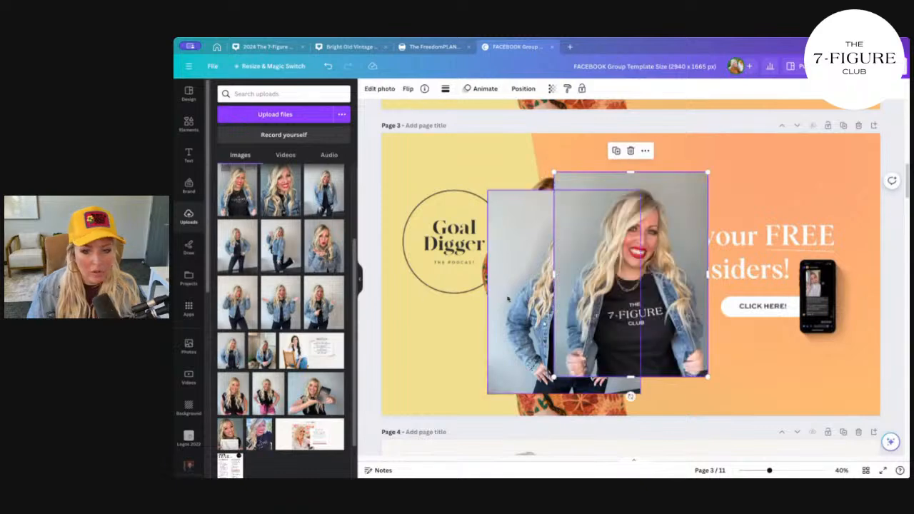
pyautogui.moveTo(502, 300); pyautogui.dragTo(443, 298)
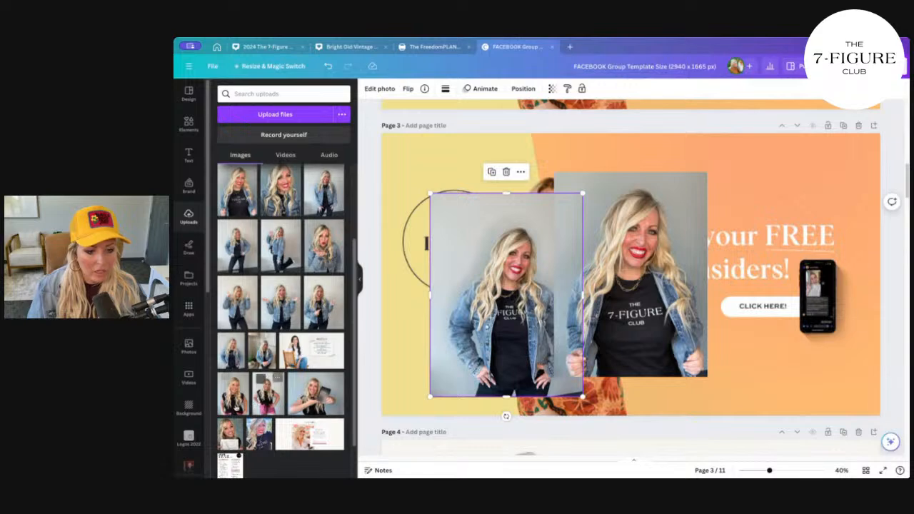
# Step: Try the uploaded pink-shorts photo beside the two denim-jacket photos on page 3, and delete it
pyautogui.click(268, 407)
pyautogui.moveTo(634, 296); pyautogui.dragTo(749, 281)
pyautogui.moveTo(511, 303); pyautogui.dragTo(402, 350)
pyautogui.moveTo(599, 279); pyautogui.dragTo(555, 277)
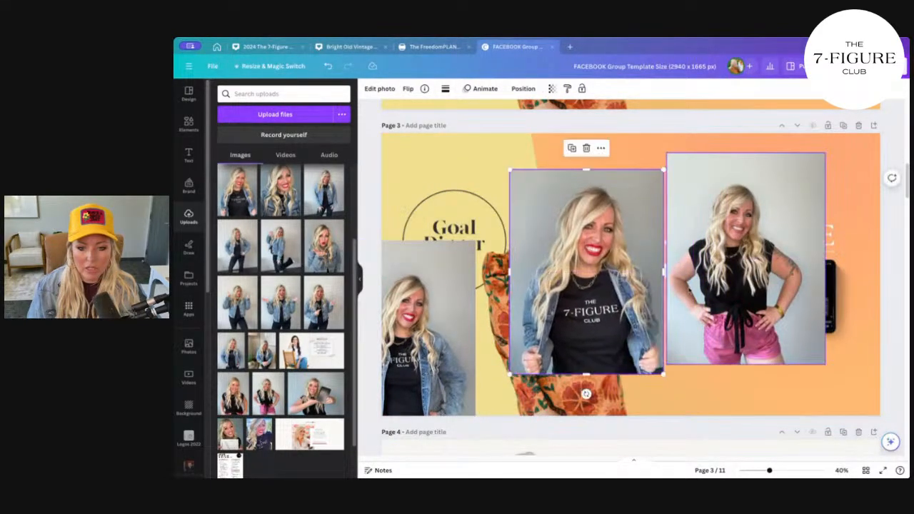
pyautogui.click(714, 266)
pyautogui.press('Delete')
# Step: Remove the background from the photo of the woman holding her jacket open, and delete the hands-on-hips photo
pyautogui.click(518, 193)
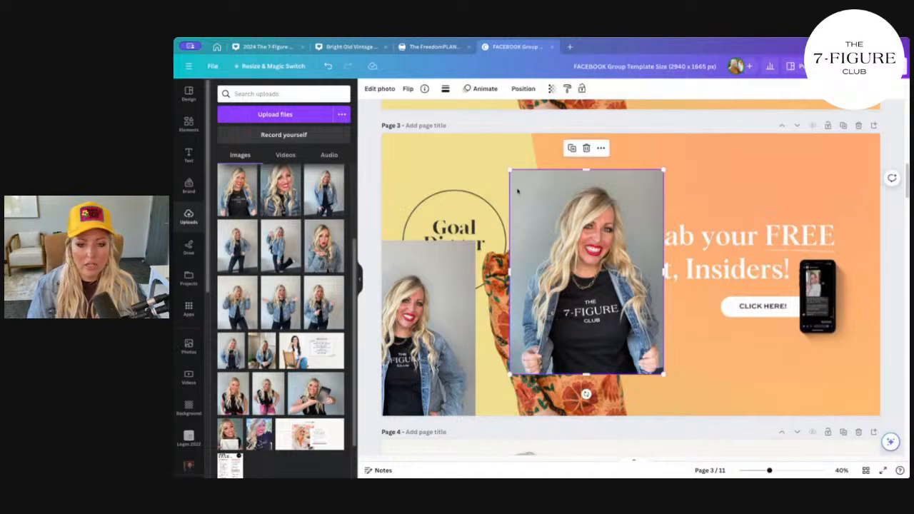
pyautogui.click(379, 88)
pyautogui.click(232, 152)
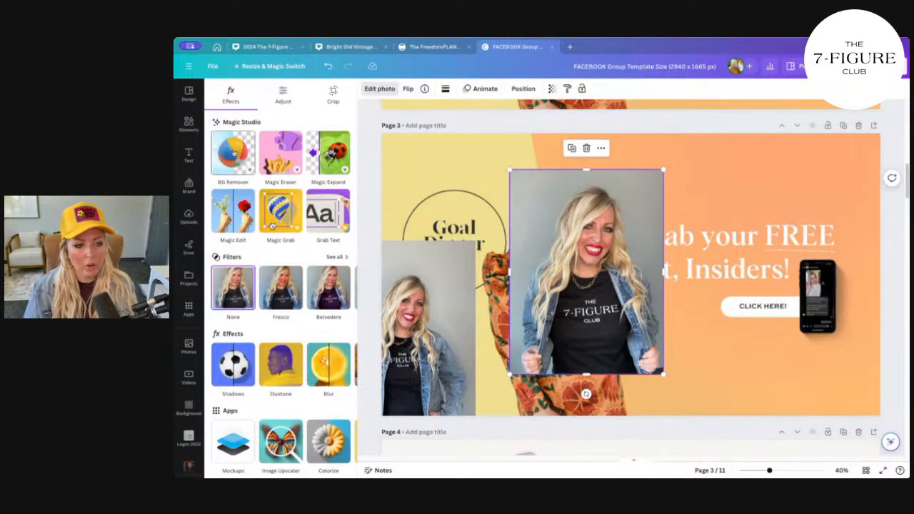
pyautogui.click(189, 216)
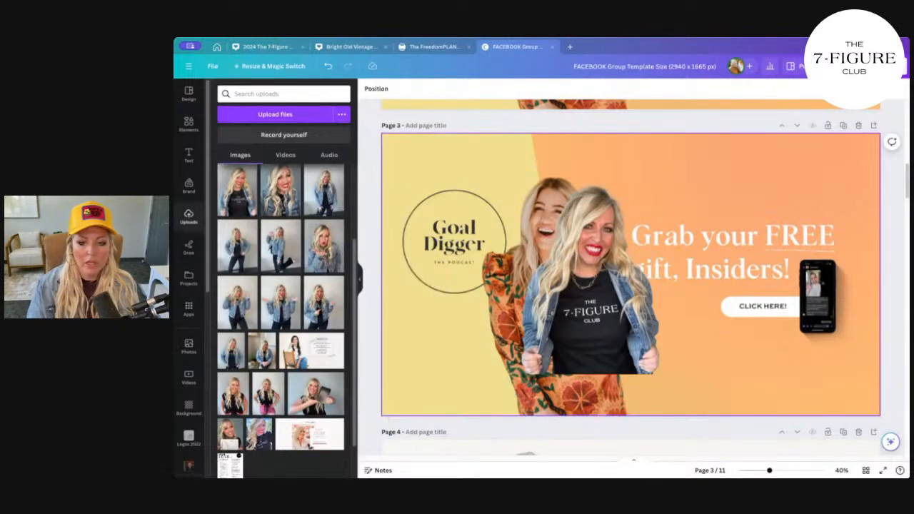
# Step: Enlarge the denim-jacket cut-out and position it over the original woman, flush with the lower edge of page 3
pyautogui.moveTo(592, 331); pyautogui.dragTo(559, 350)
pyautogui.click(380, 89)
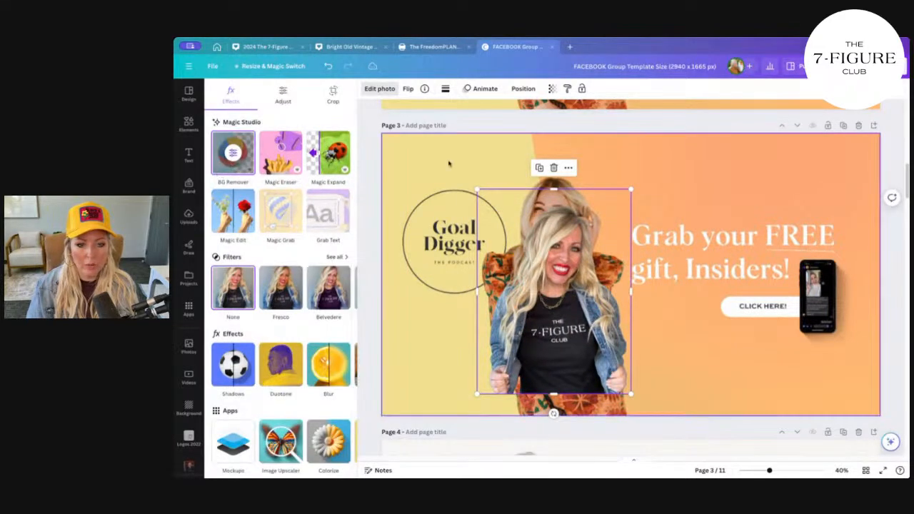
pyautogui.moveTo(640, 179); pyautogui.dragTo(680, 126)
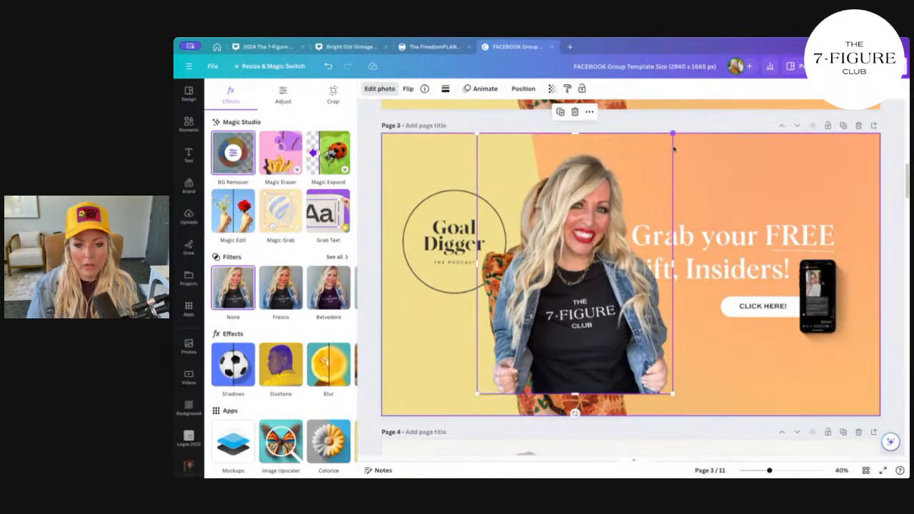
pyautogui.moveTo(547, 245); pyautogui.dragTo(524, 265)
pyautogui.moveTo(649, 154); pyautogui.dragTo(652, 152)
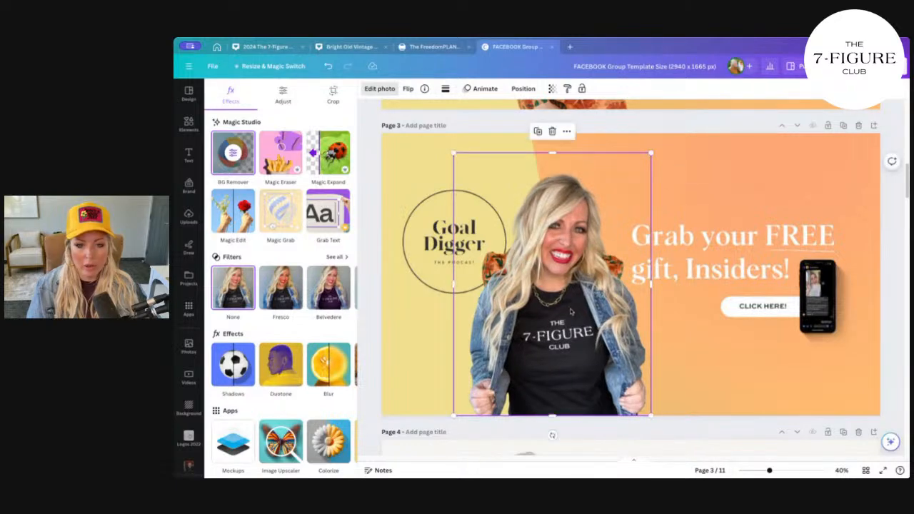
pyautogui.moveTo(571, 312); pyautogui.dragTo(570, 313)
pyautogui.click(718, 366)
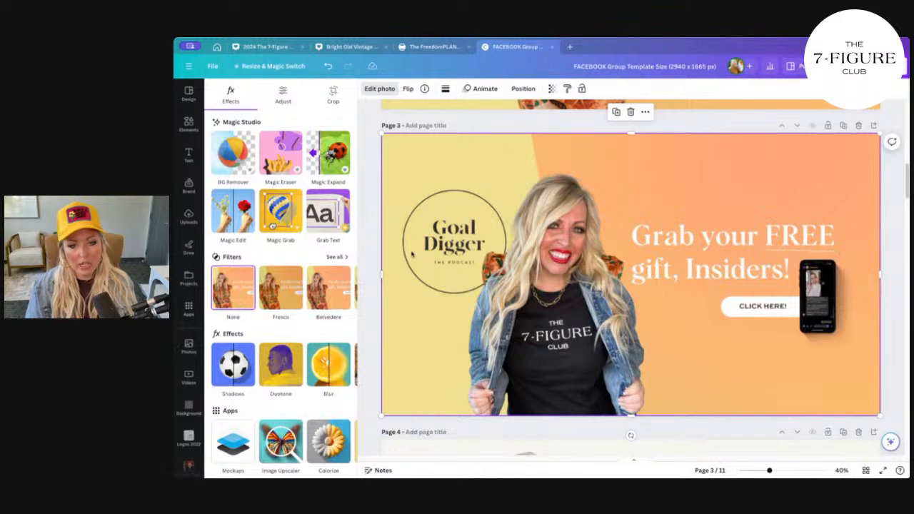
# Step: Switch the active brand kit to 7-Figure Club
pyautogui.click(188, 186)
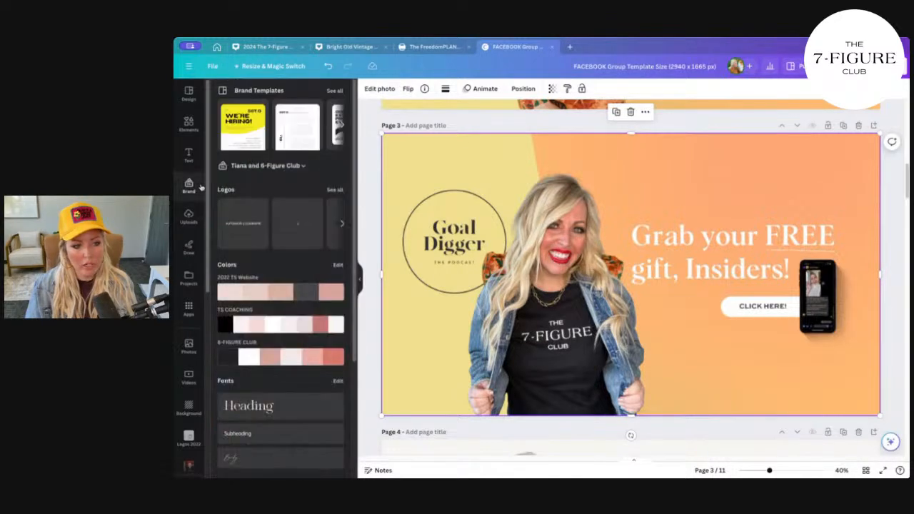
pyautogui.click(301, 168)
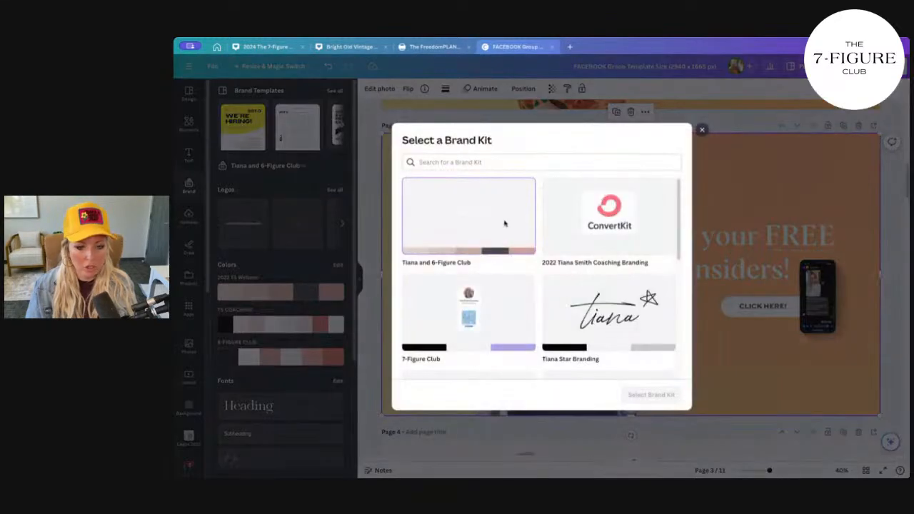
pyautogui.scroll(-3, 514, 275)
pyautogui.scroll(4, 504, 279)
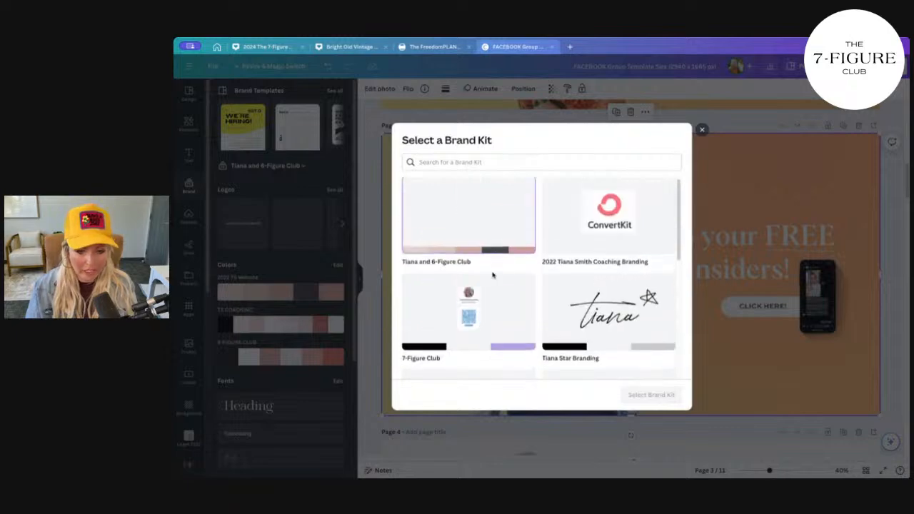
pyautogui.click(491, 302)
pyautogui.click(650, 394)
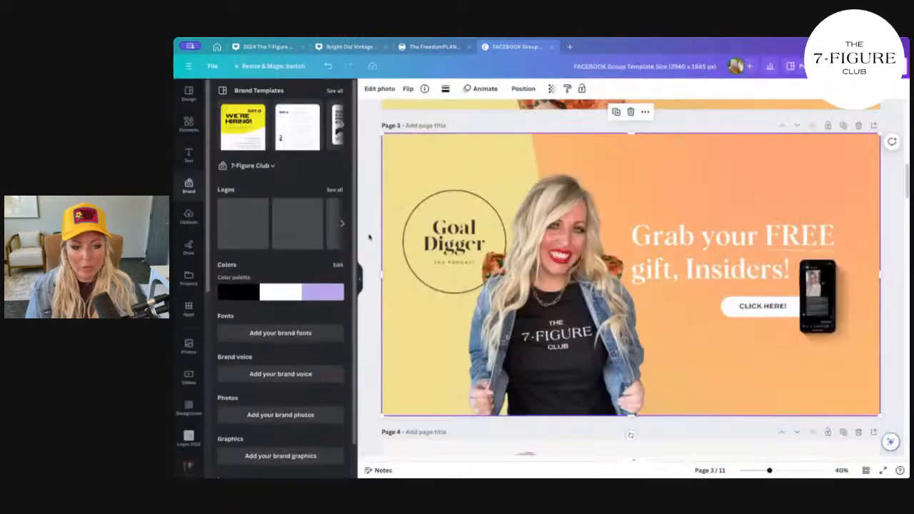
# Step: Place the black-circle.png brand logo over the Goal Digger circle at matching size, and replace it with white-circle.png
pyautogui.click(335, 190)
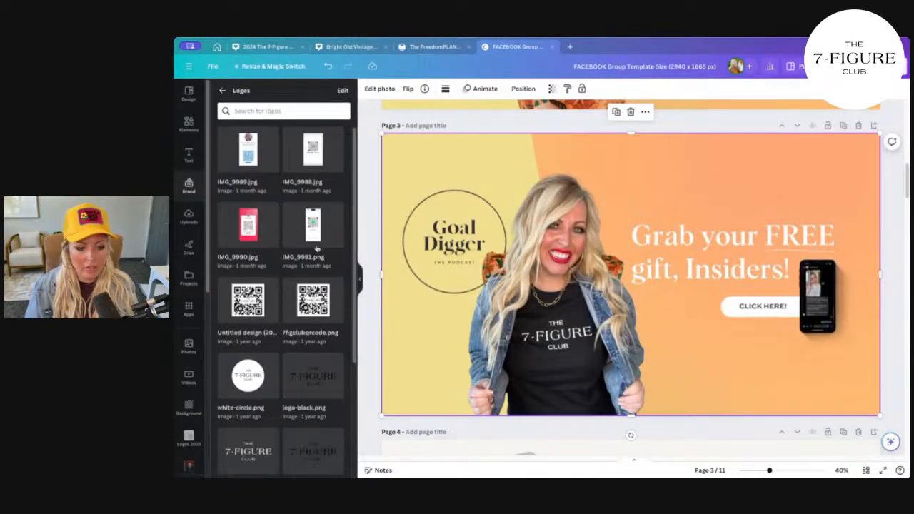
pyautogui.scroll(-3, 315, 249)
pyautogui.click(247, 430)
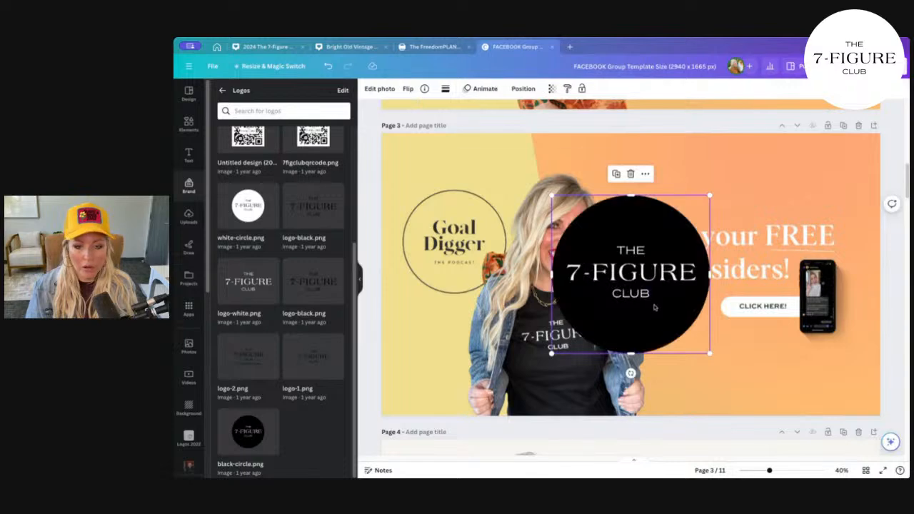
pyautogui.moveTo(710, 353); pyautogui.dragTo(664, 298)
pyautogui.moveTo(632, 255); pyautogui.dragTo(480, 254)
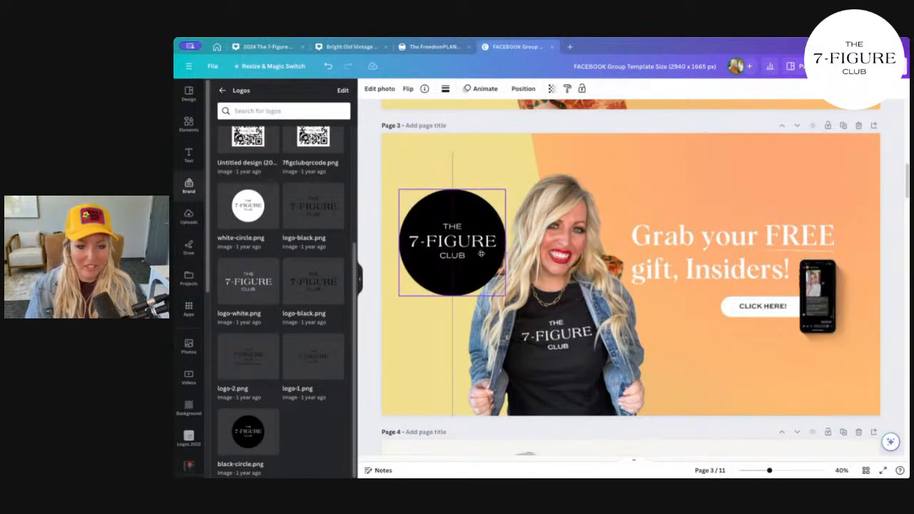
pyautogui.click(670, 359)
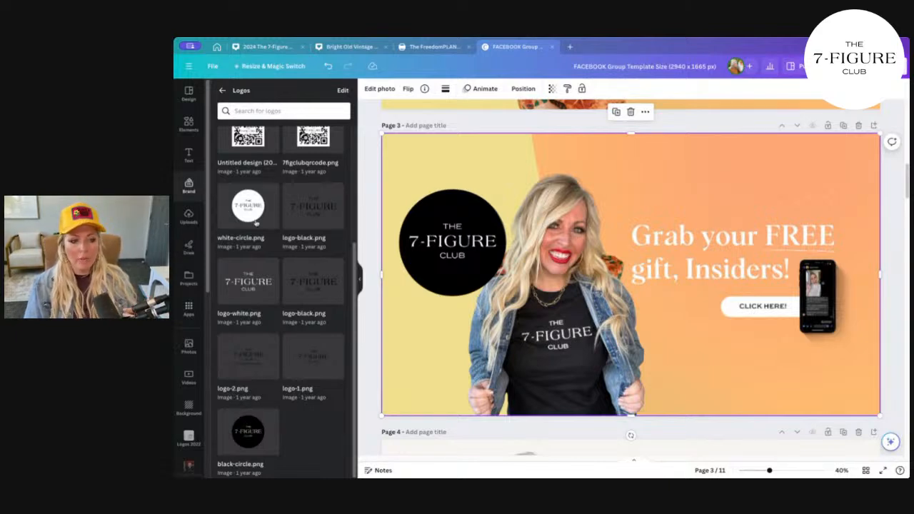
pyautogui.moveTo(255, 222); pyautogui.dragTo(432, 238)
pyautogui.click(452, 241)
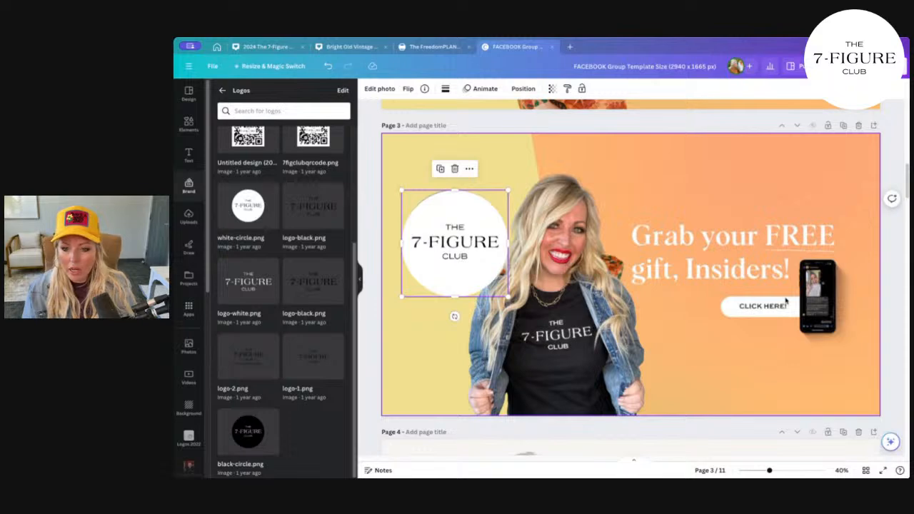
# Step: Add the left-aligned heading "Grab your FREE gift, Insiders!" and fit it over the original headline at font size 119
pyautogui.click(188, 154)
pyautogui.click(286, 200)
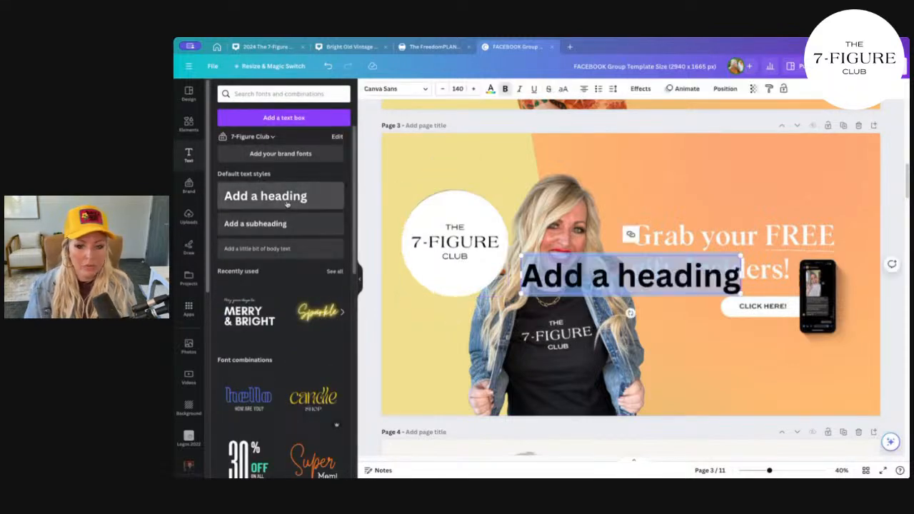
pyautogui.write('Grab you')
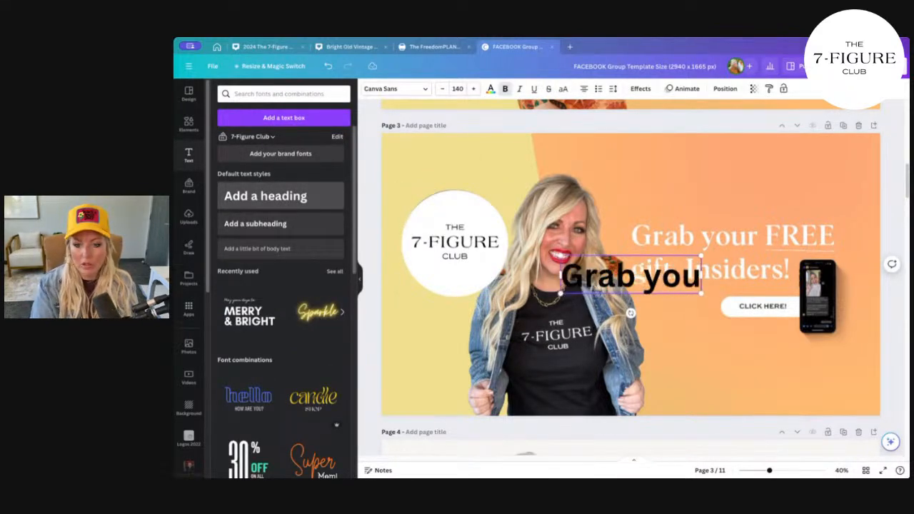
pyautogui.write('r FREE g')
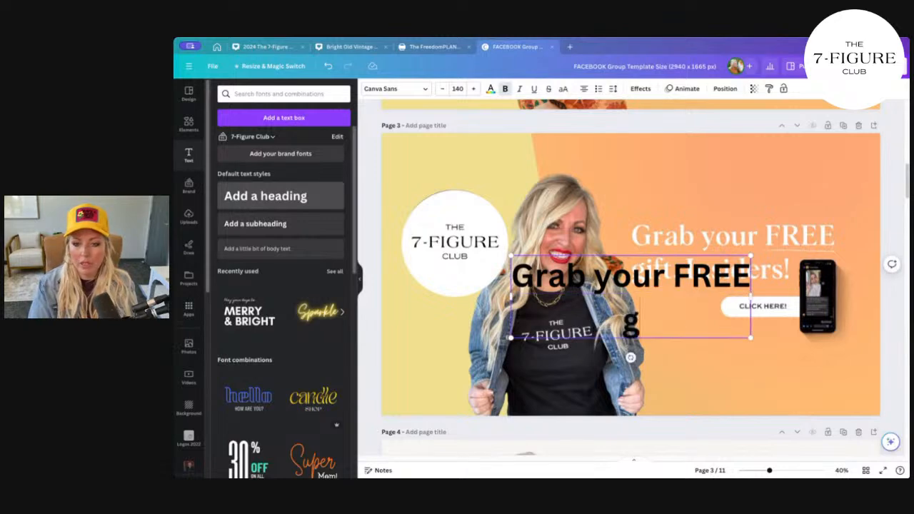
pyautogui.write('ift, Insiders!')
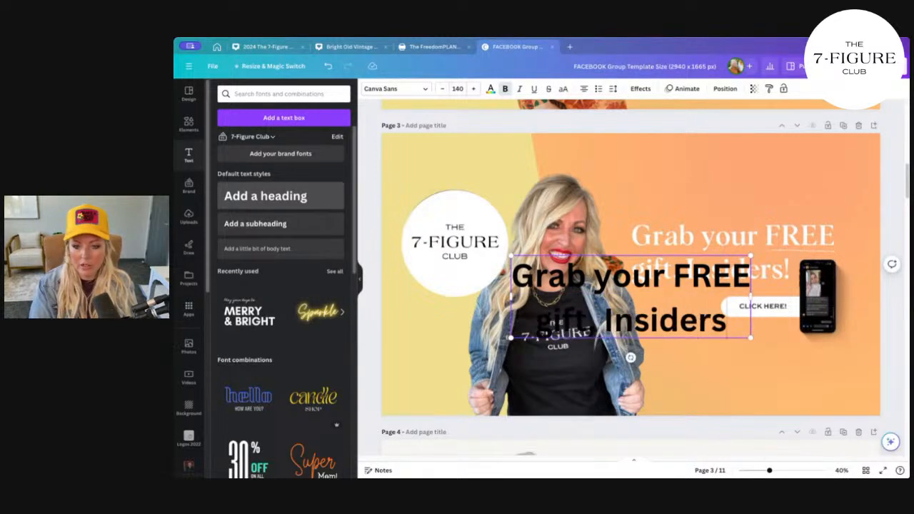
pyautogui.click(583, 90)
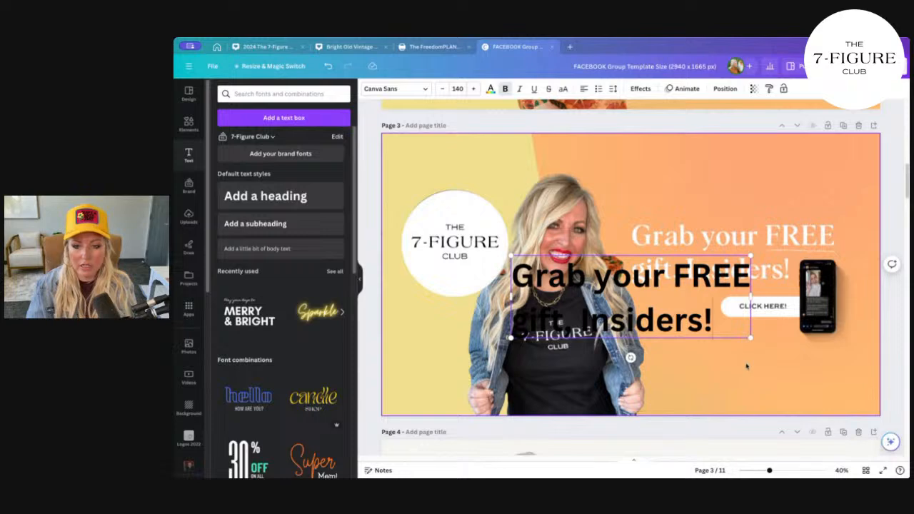
pyautogui.moveTo(735, 325); pyautogui.dragTo(842, 286)
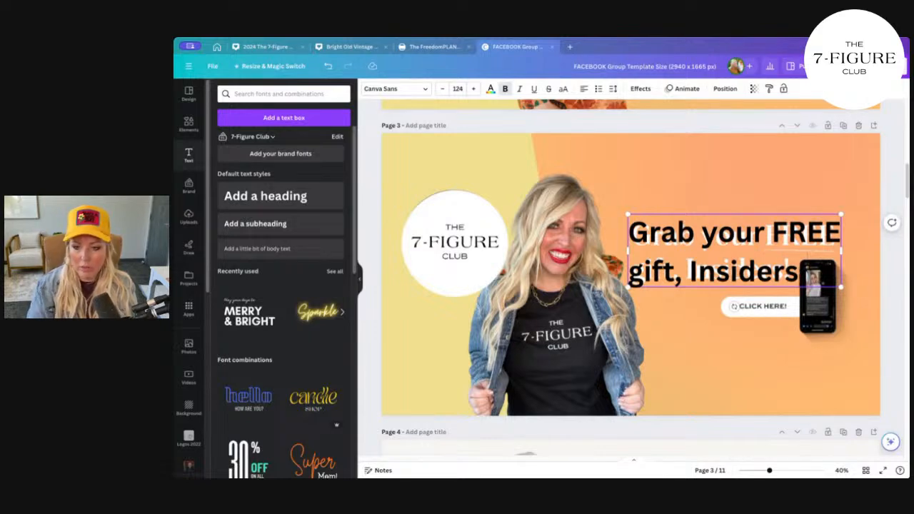
pyautogui.moveTo(841, 287); pyautogui.dragTo(833, 284)
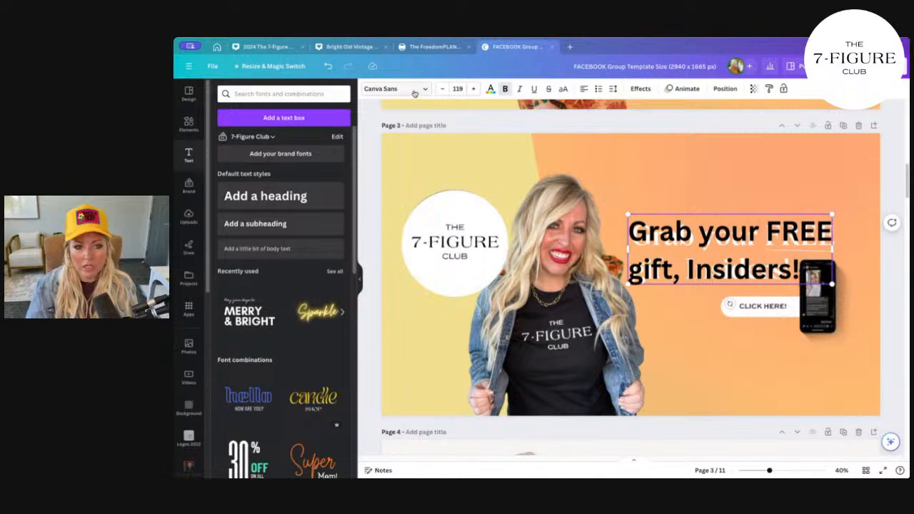
# Step: Set both lines of the new heading in Merona Island Regular and make its first line uppercase
pyautogui.click(392, 88)
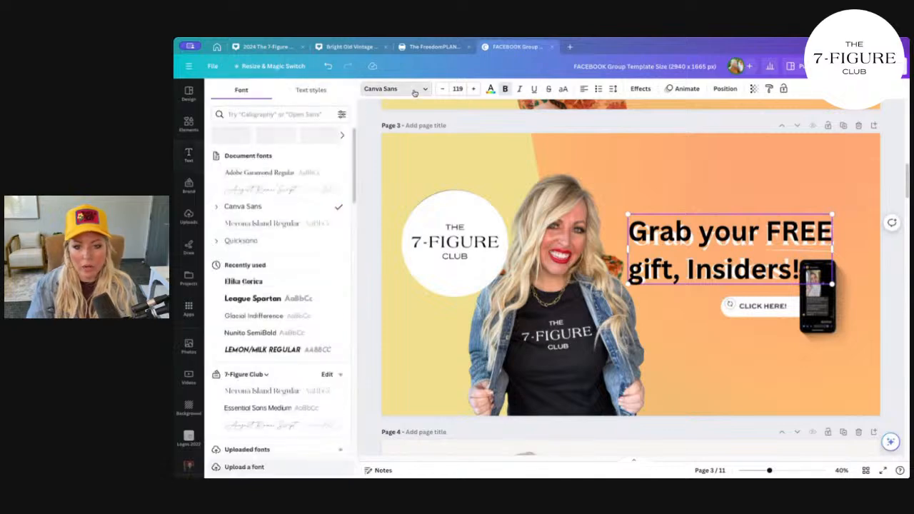
pyautogui.click(278, 222)
pyautogui.tripleClick(704, 240)
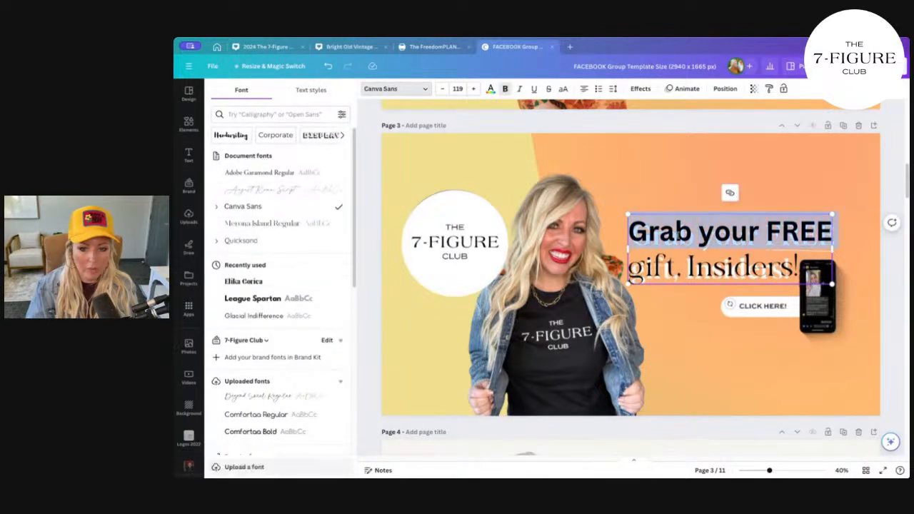
pyautogui.click(241, 223)
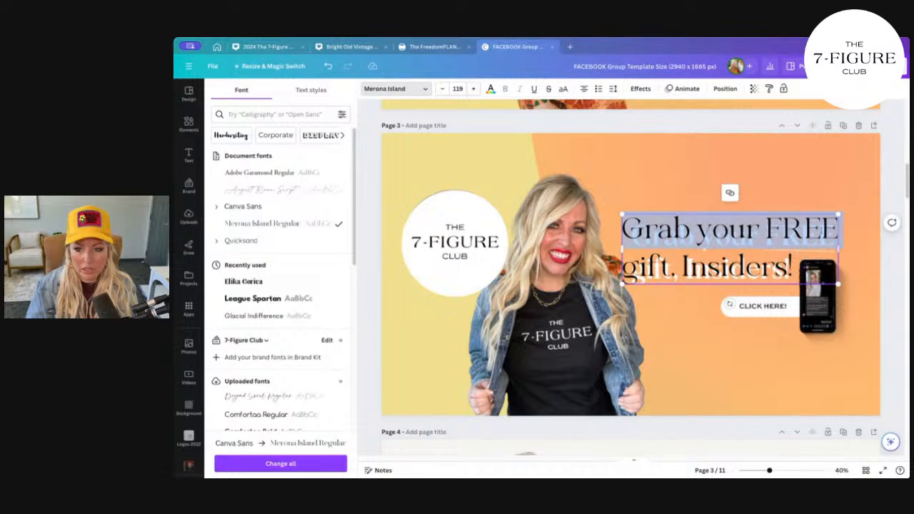
pyautogui.click(563, 89)
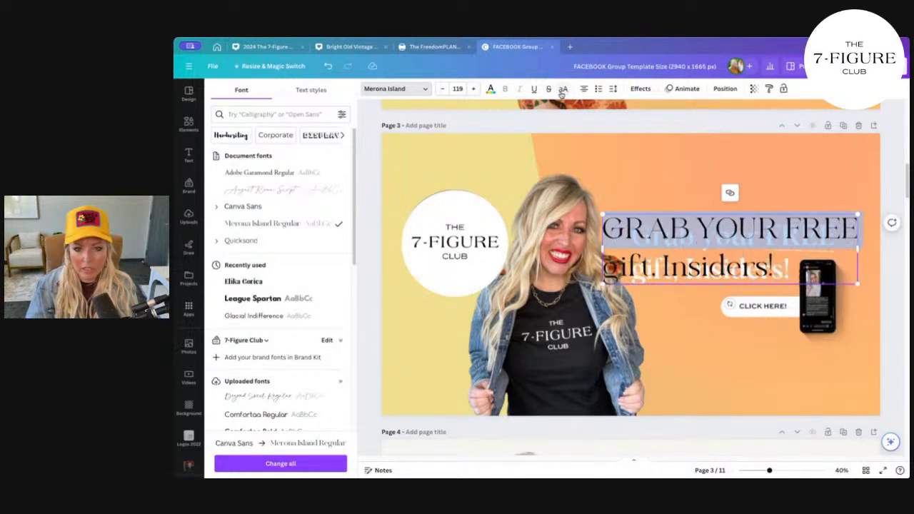
# Step: Restore the new heading's first line to normal case and fit the heading over the original text at font size 112
pyautogui.click(562, 92)
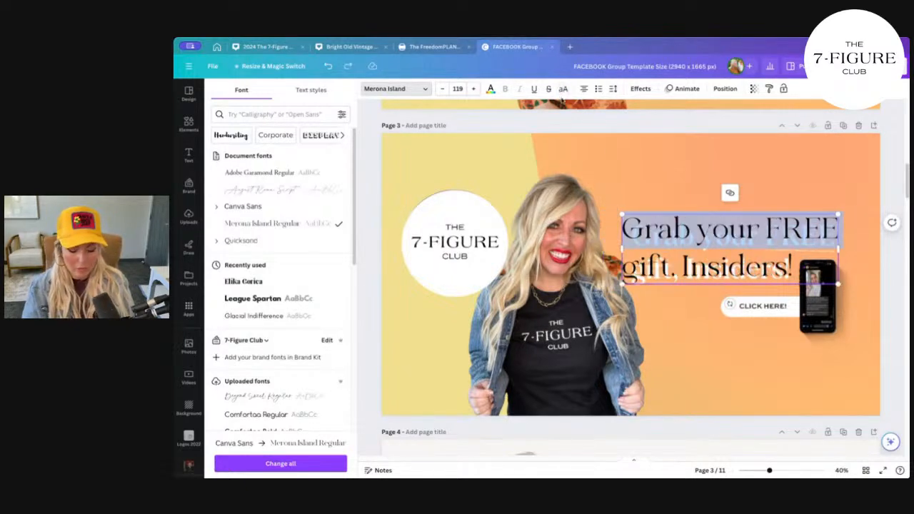
pyautogui.click(773, 177)
pyautogui.click(780, 232)
pyautogui.click(780, 233)
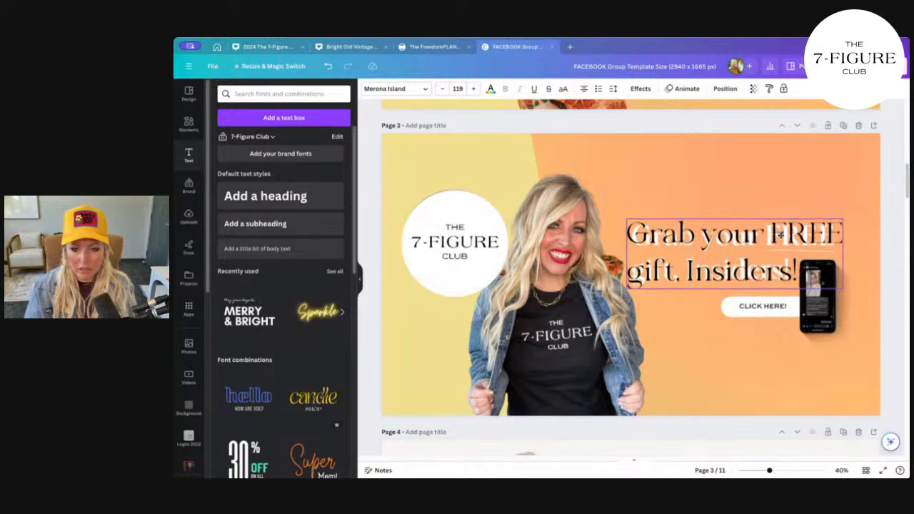
pyautogui.moveTo(843, 217); pyautogui.dragTo(834, 221)
pyautogui.moveTo(743, 278); pyautogui.dragTo(744, 277)
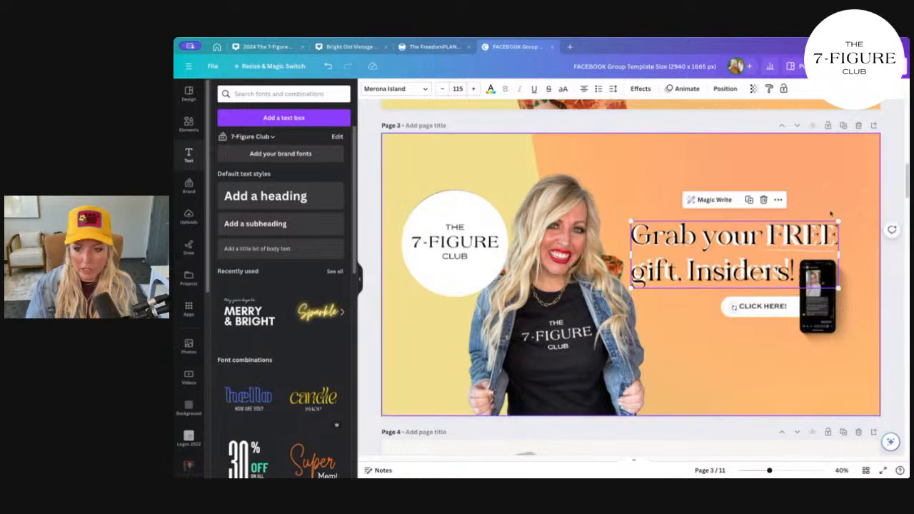
pyautogui.moveTo(837, 220); pyautogui.dragTo(835, 221)
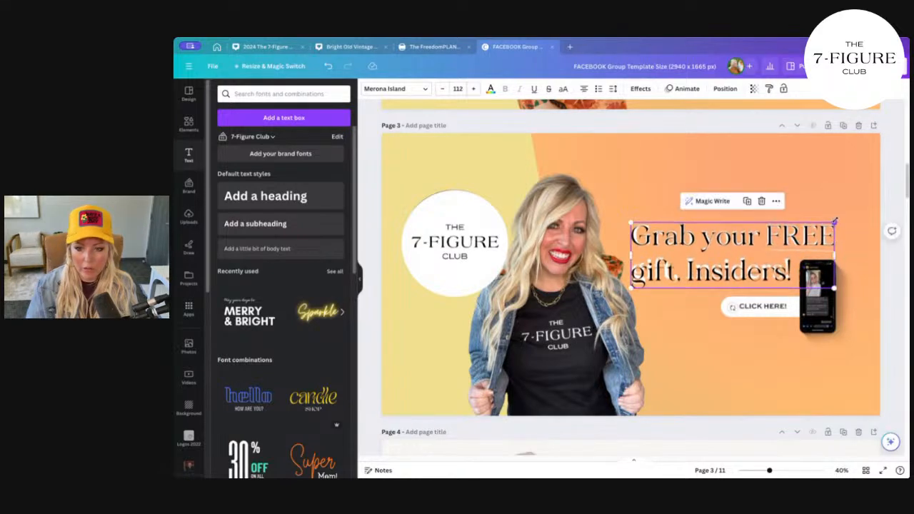
# Step: Try a white Shadow effect on the heading and set its effect style back to None
pyautogui.click(640, 89)
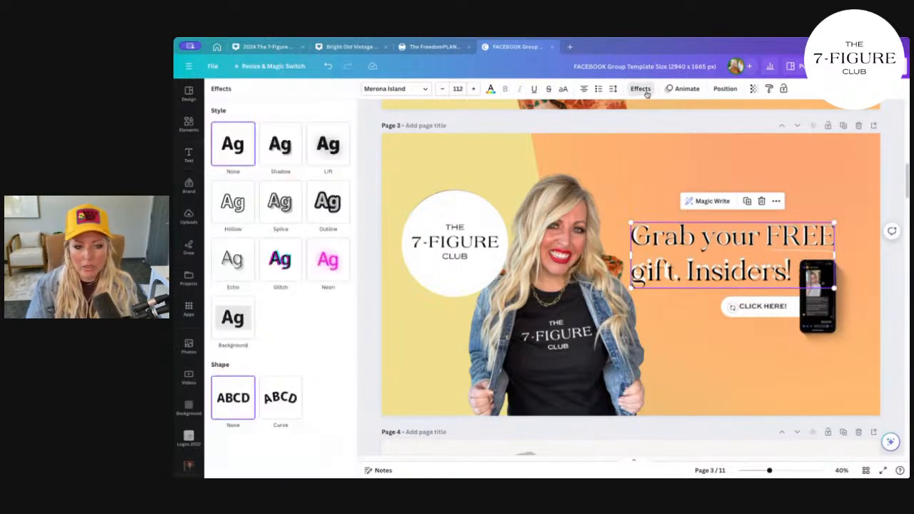
pyautogui.click(286, 159)
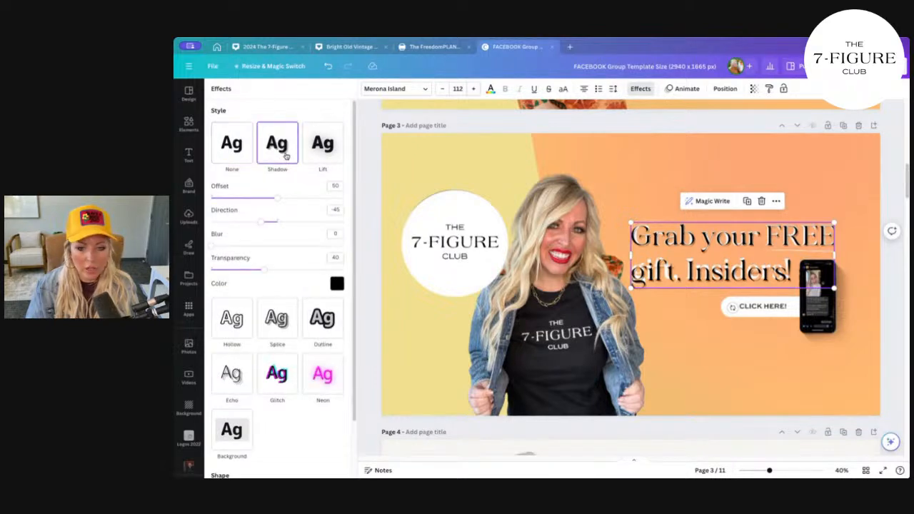
pyautogui.click(338, 283)
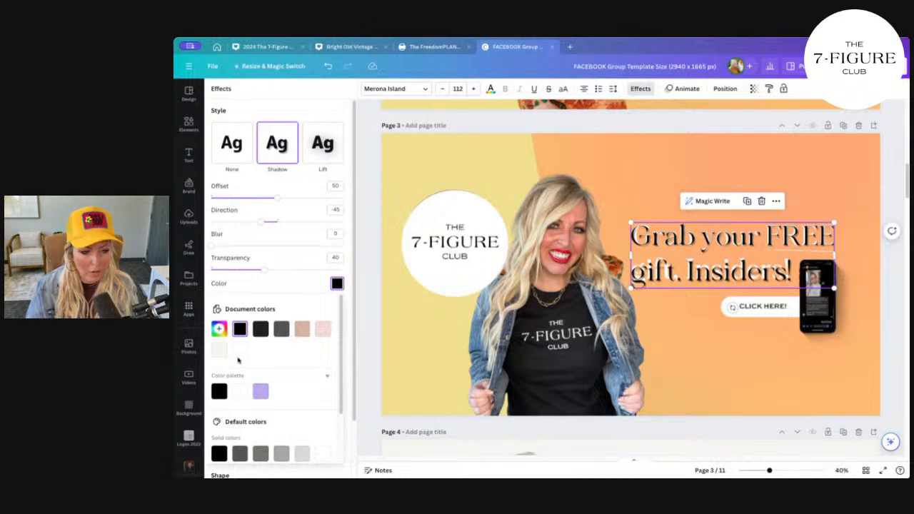
pyautogui.click(239, 350)
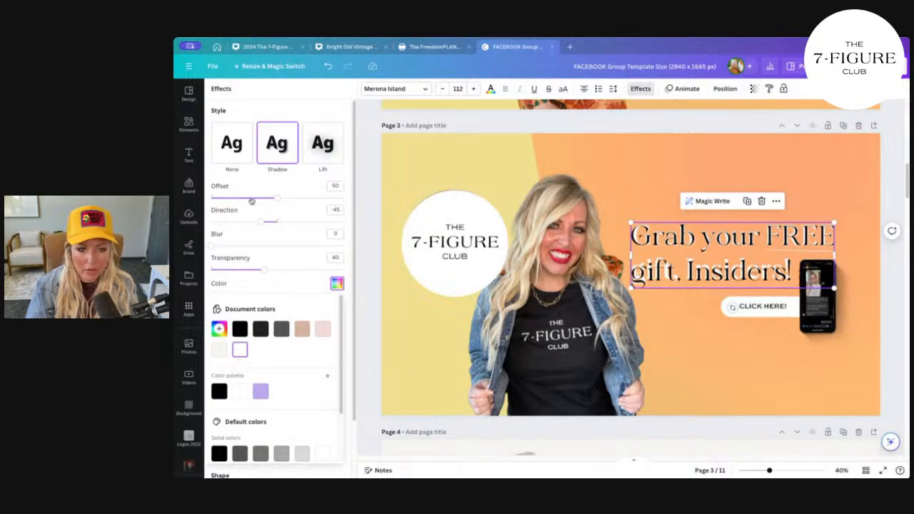
pyautogui.click(237, 159)
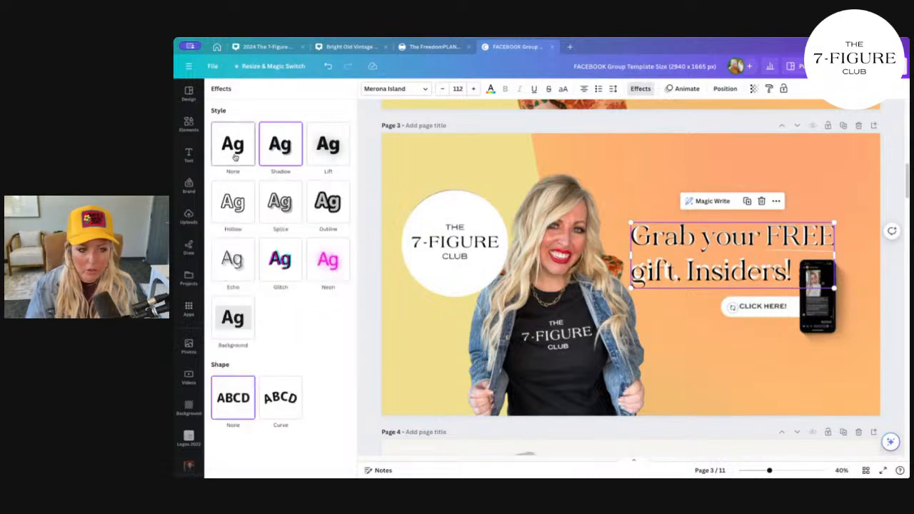
# Step: Recolor the heading white using the 7-Figure Club brand palette
pyautogui.click(490, 89)
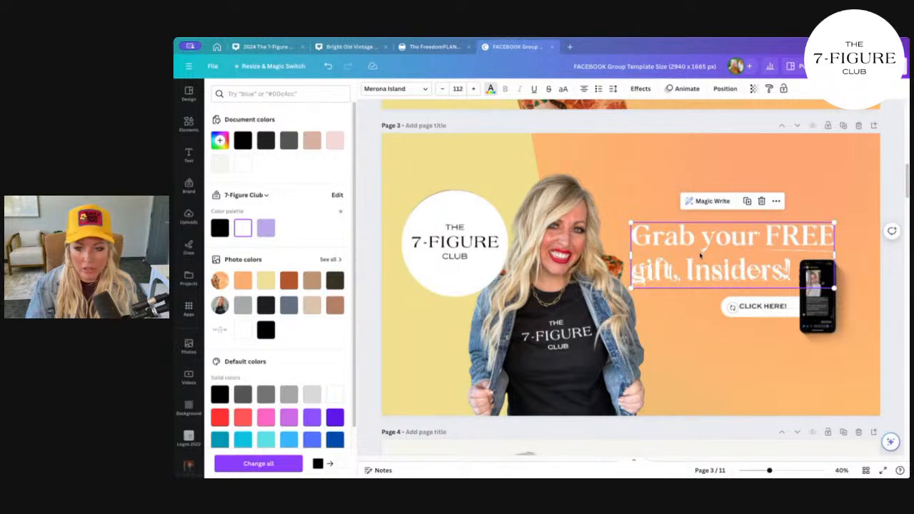
pyautogui.click(696, 373)
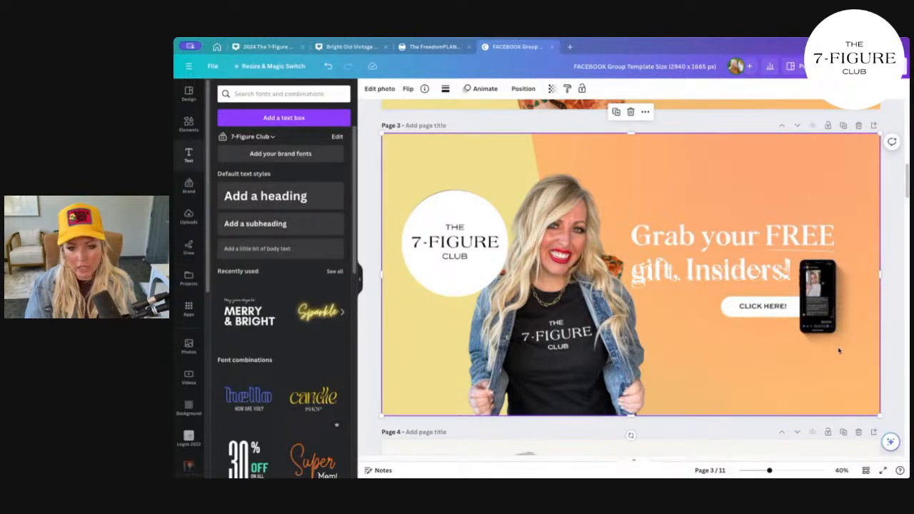
# Step: Try the Aura filter on the denim-jacket photo, and reposition it over the original figure at a slightly larger size
pyautogui.click(576, 361)
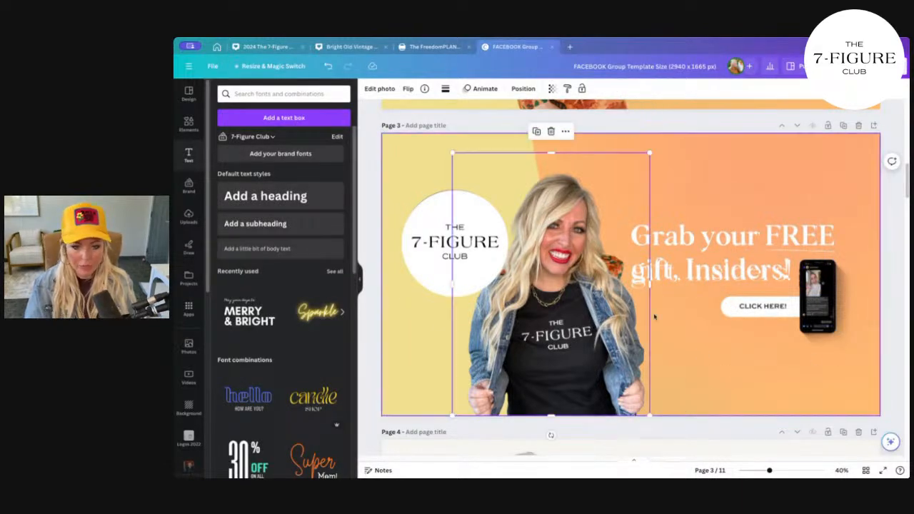
pyautogui.click(368, 89)
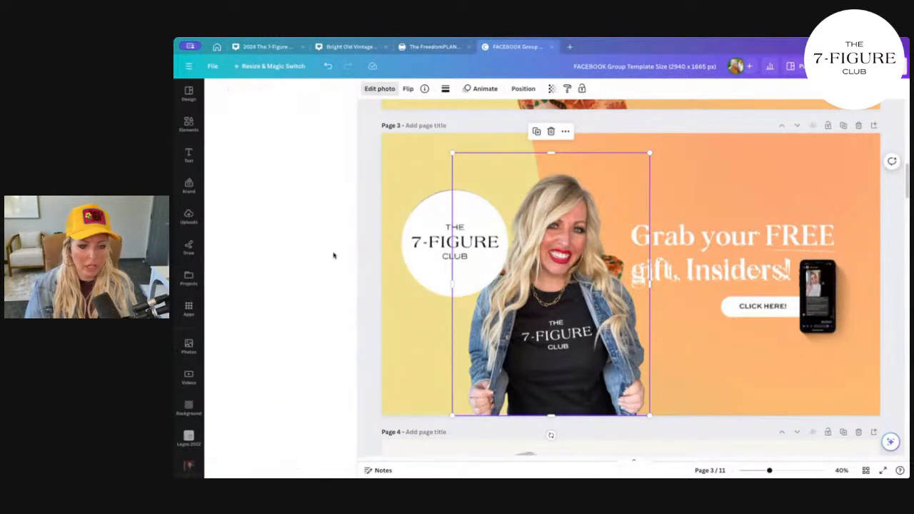
pyautogui.moveTo(554, 310); pyautogui.dragTo(640, 311)
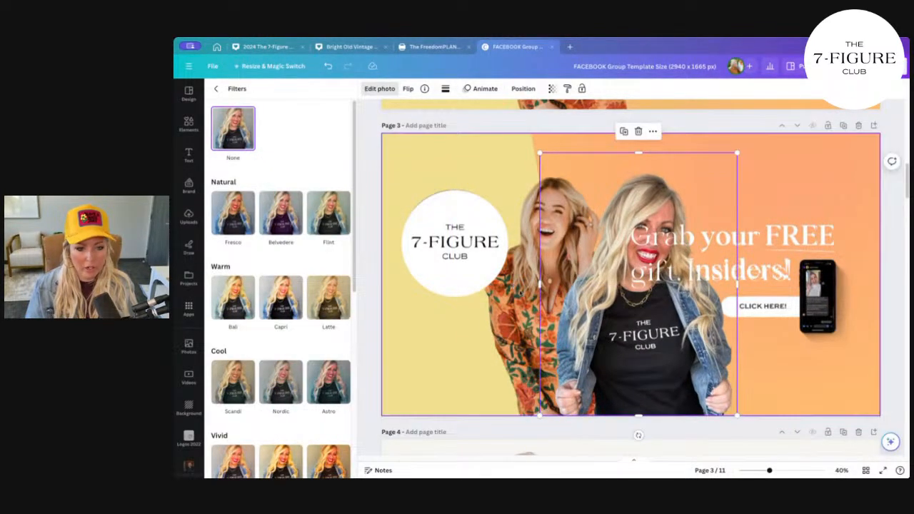
pyautogui.scroll(-3, 332, 214)
pyautogui.click(235, 362)
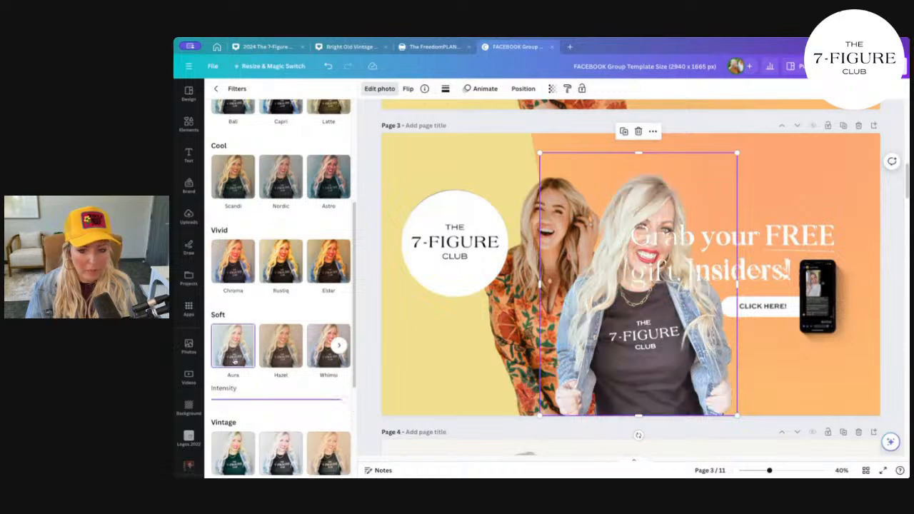
pyautogui.moveTo(687, 366); pyautogui.dragTo(606, 367)
pyautogui.moveTo(656, 152); pyautogui.dragTo(658, 150)
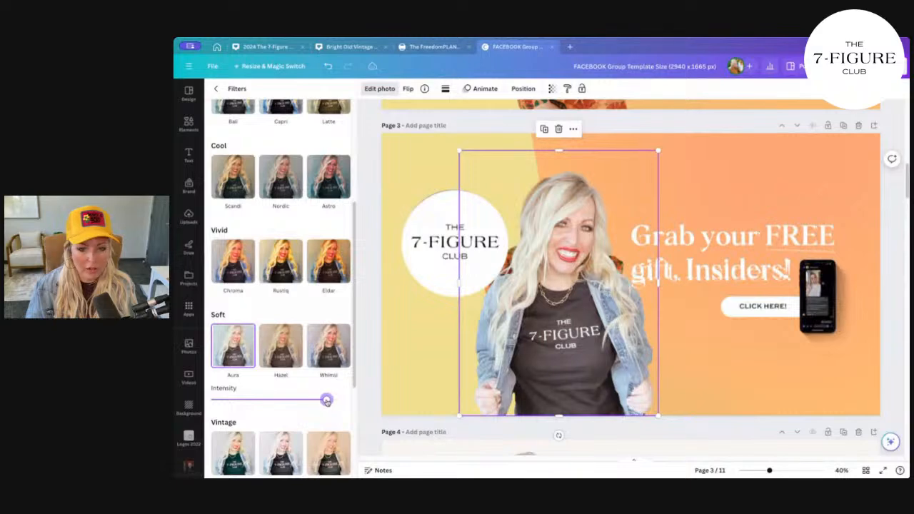
# Step: Compare the Vinto and Fade filters on the denim-jacket photo, keep Vinto, and nudge the photo to cover the original figure
pyautogui.click(238, 453)
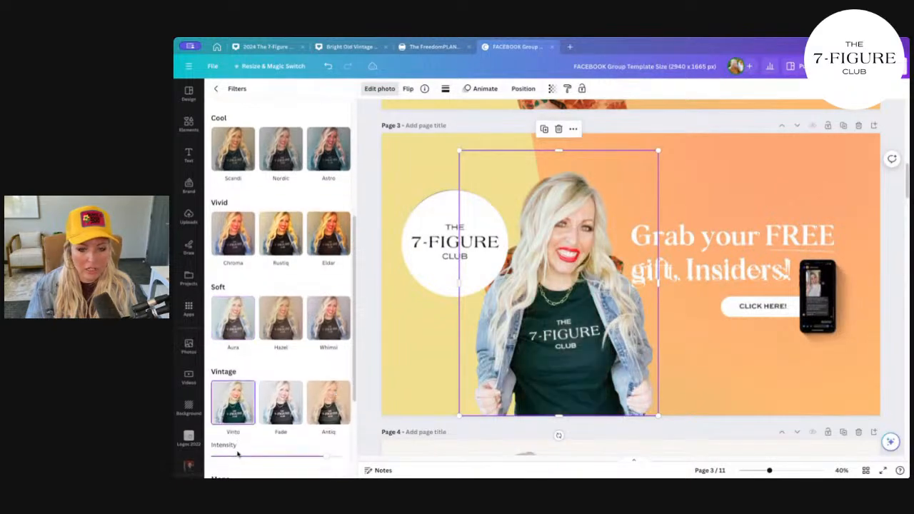
pyautogui.click(277, 420)
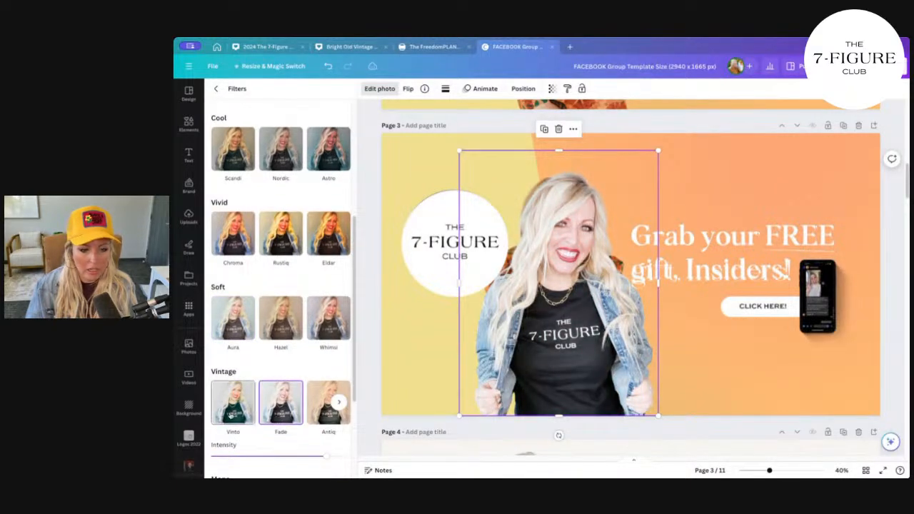
pyautogui.click(230, 414)
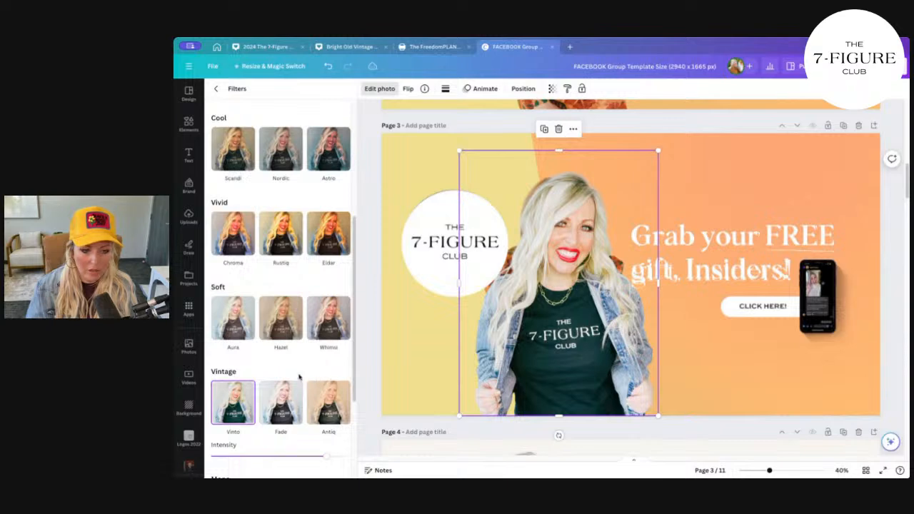
pyautogui.click(230, 318)
pyautogui.click(242, 432)
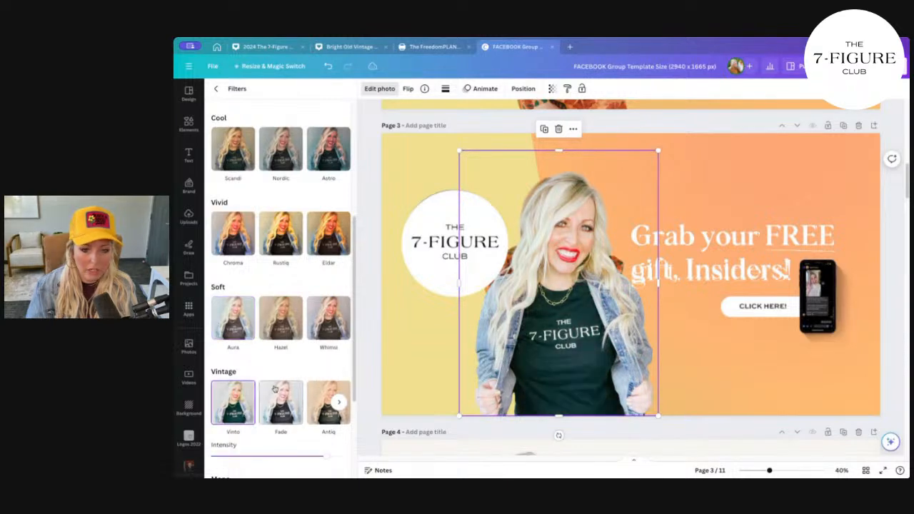
pyautogui.scroll(-3, 300, 392)
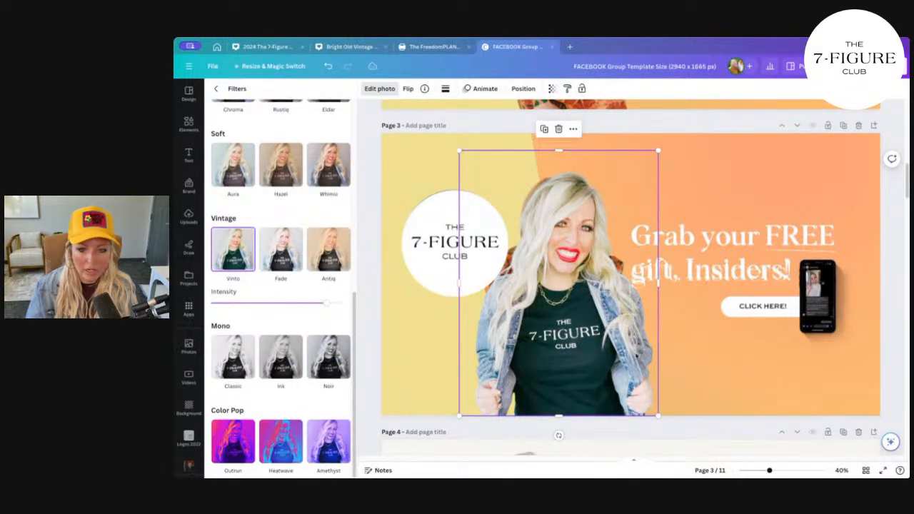
pyautogui.click(667, 356)
pyautogui.moveTo(547, 351); pyautogui.dragTo(547, 352)
# Step: Find a "click here" graphic in the elements library, try the black pill version over the original button, and remove it
pyautogui.click(737, 240)
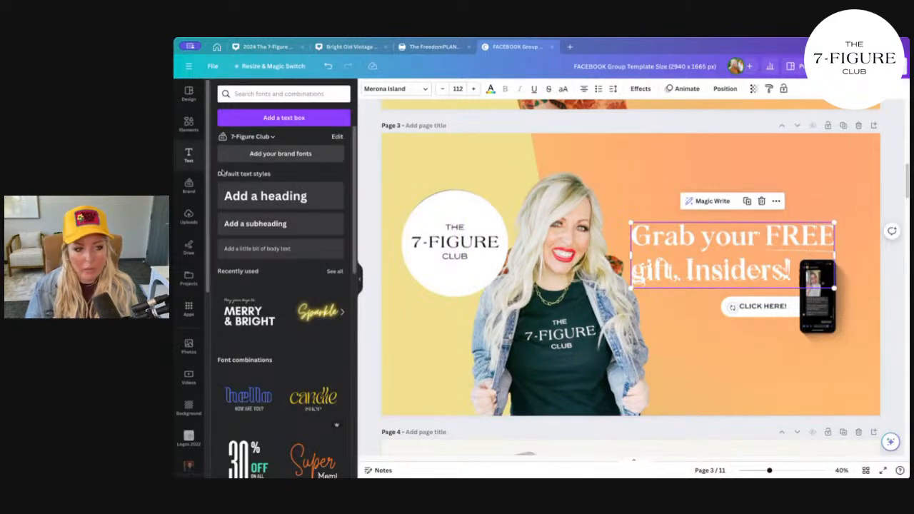
pyautogui.click(189, 123)
pyautogui.click(282, 95)
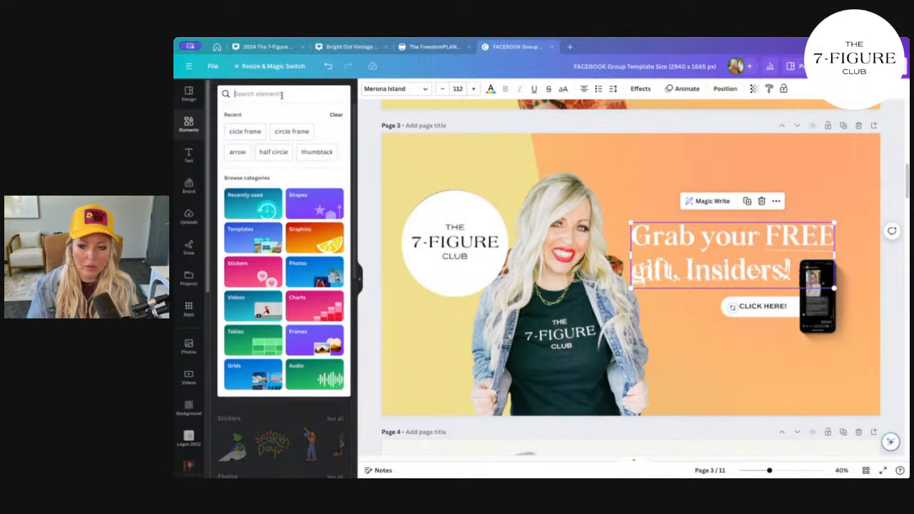
pyautogui.write('click here')
pyautogui.press('Return')
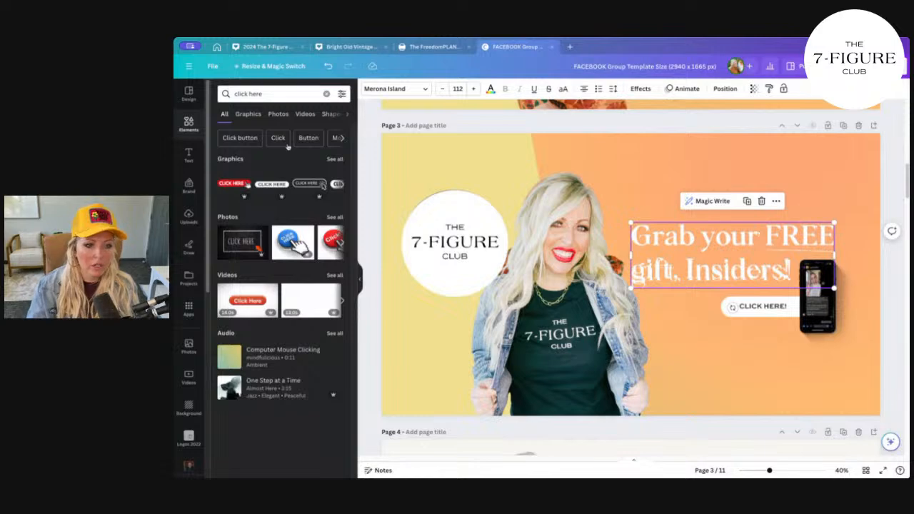
pyautogui.click(269, 184)
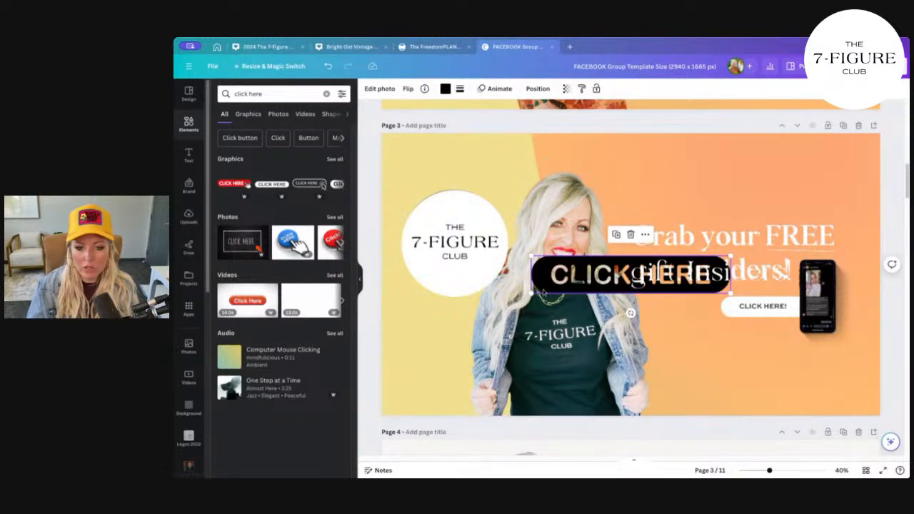
pyautogui.moveTo(537, 288); pyautogui.dragTo(705, 327)
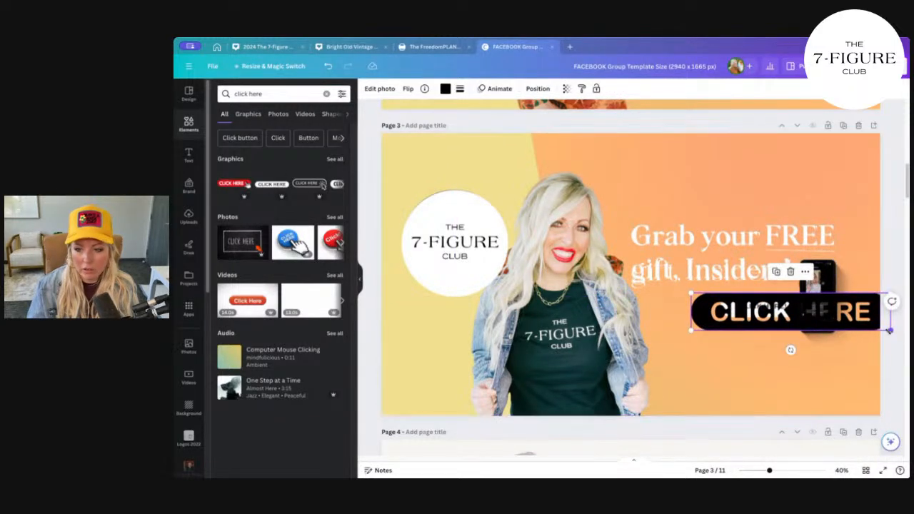
pyautogui.moveTo(890, 327); pyautogui.dragTo(802, 326)
pyautogui.moveTo(721, 301); pyautogui.dragTo(751, 308)
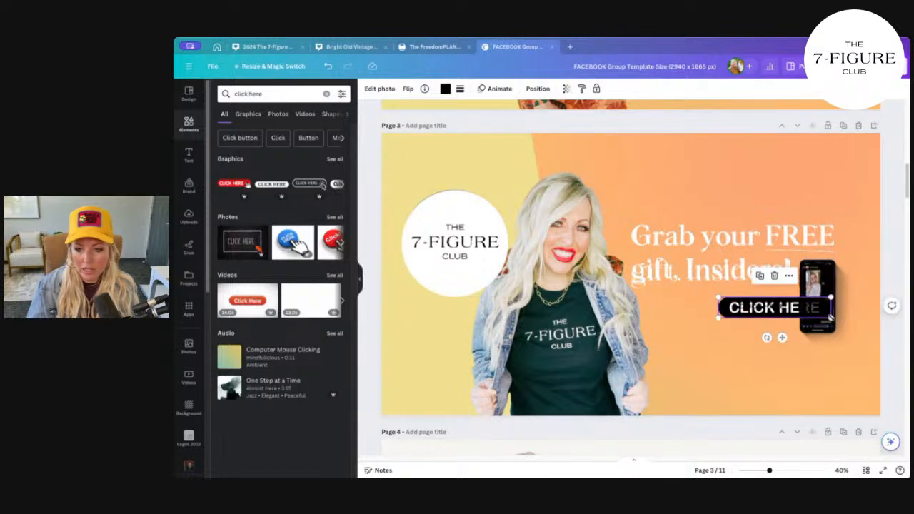
pyautogui.moveTo(830, 318); pyautogui.dragTo(809, 315)
pyautogui.click(775, 326)
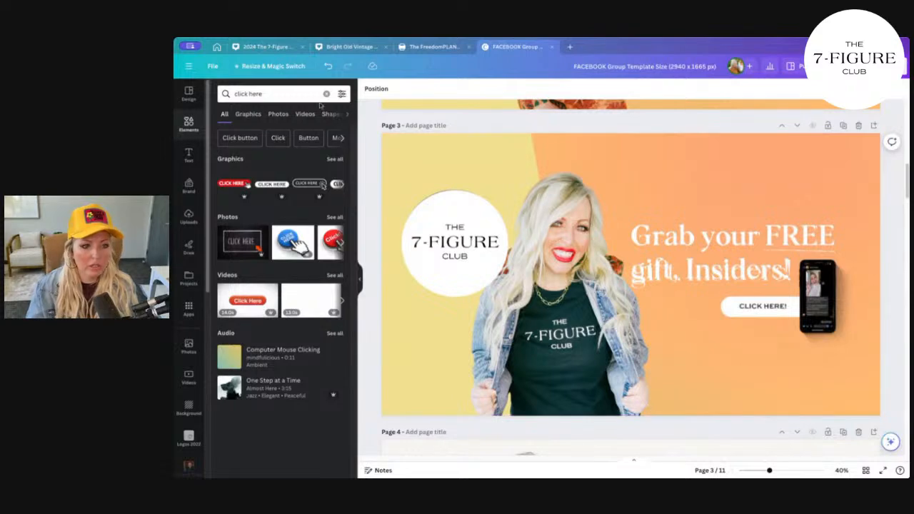
# Step: Add the white pill graphic found under "circle button" and shrink it to cover the original CLICK HERE! button
pyautogui.click(284, 96)
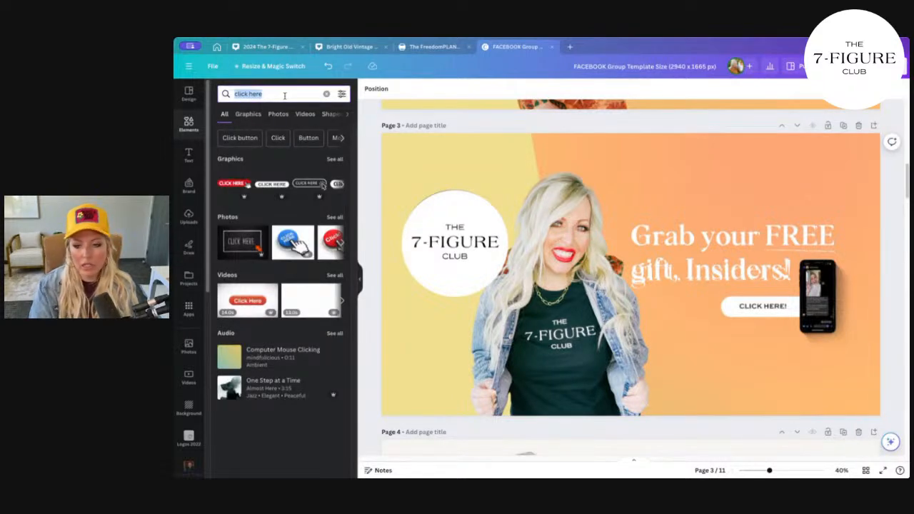
pyautogui.write('circle button')
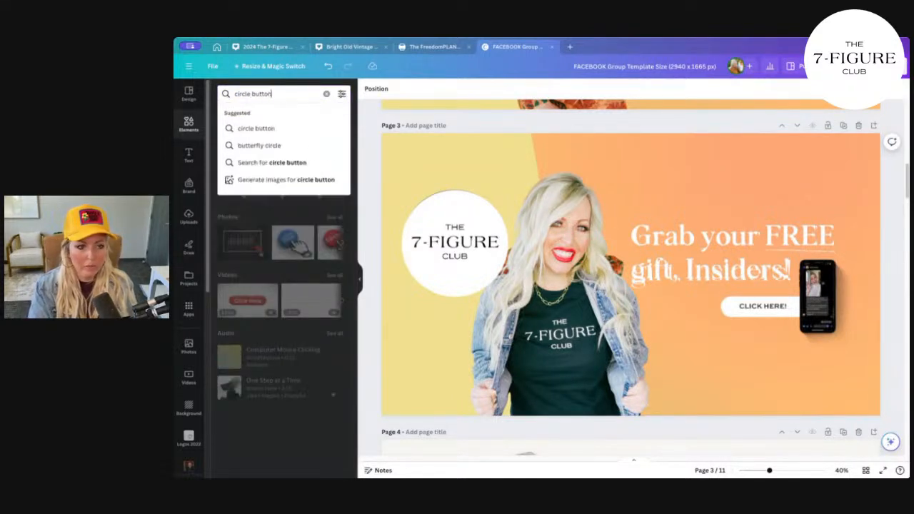
pyautogui.press('Return')
pyautogui.click(309, 184)
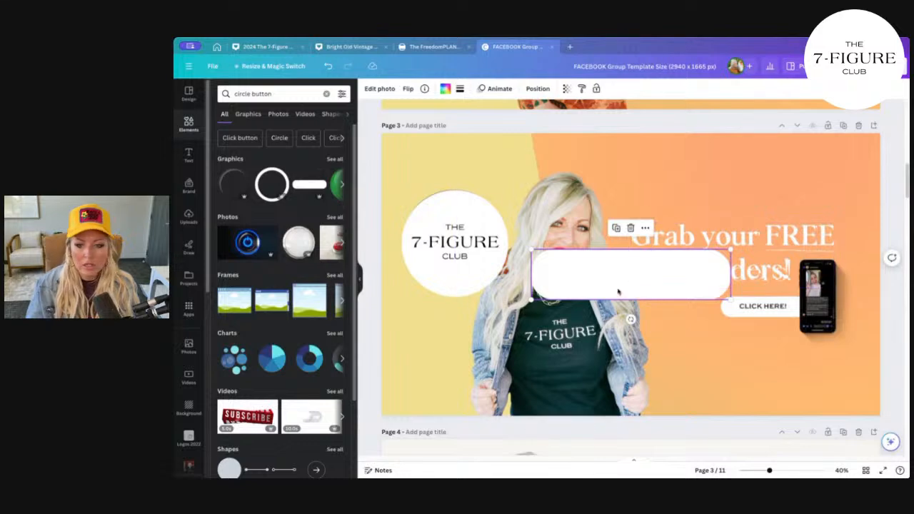
pyautogui.moveTo(619, 291); pyautogui.dragTo(749, 333)
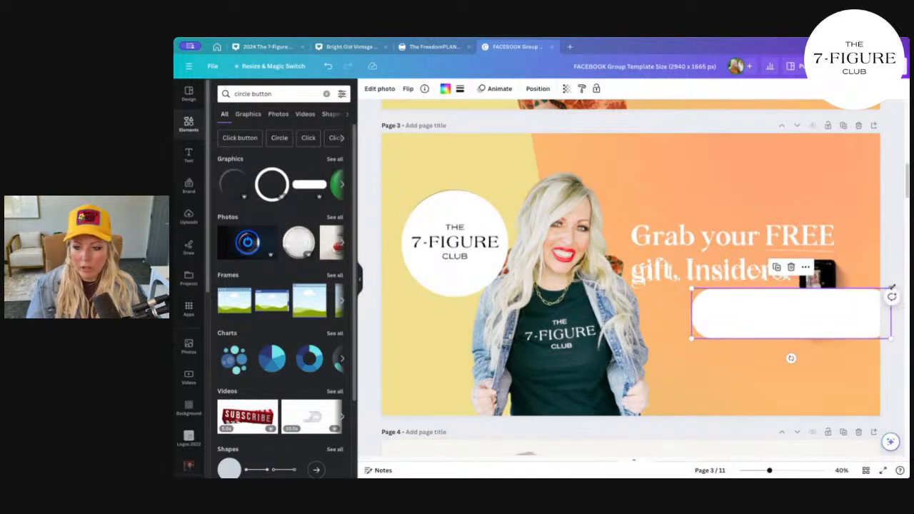
pyautogui.moveTo(891, 289); pyautogui.dragTo(808, 309)
pyautogui.moveTo(738, 333); pyautogui.dragTo(764, 318)
pyautogui.moveTo(834, 322); pyautogui.dragTo(766, 322)
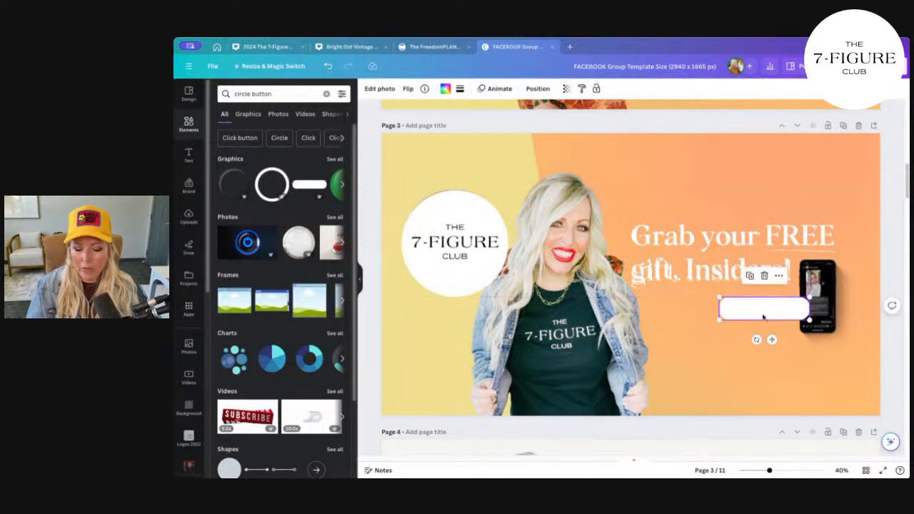
# Step: Open the Computer Files folder of device mockups, try the desktop, laptop, tablet and phone group on page 3, and remove it
pyautogui.click(412, 265)
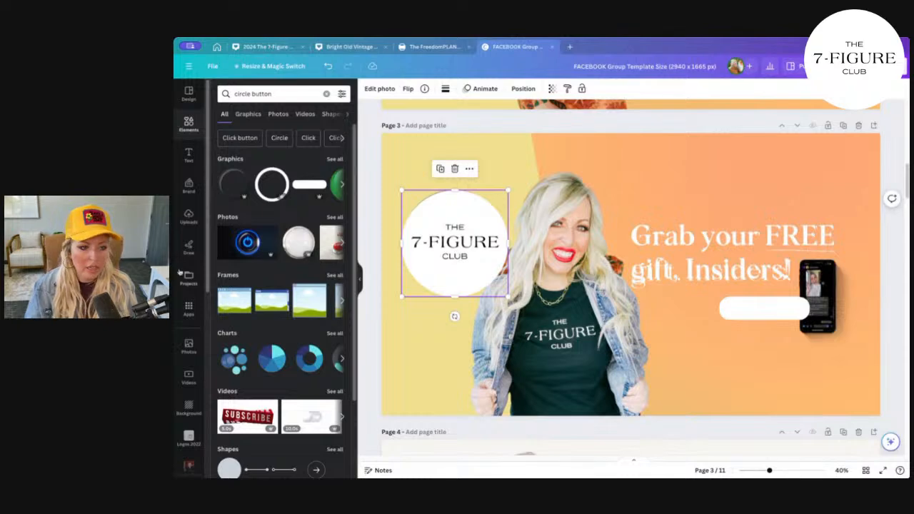
pyautogui.scroll(-3, 192, 351)
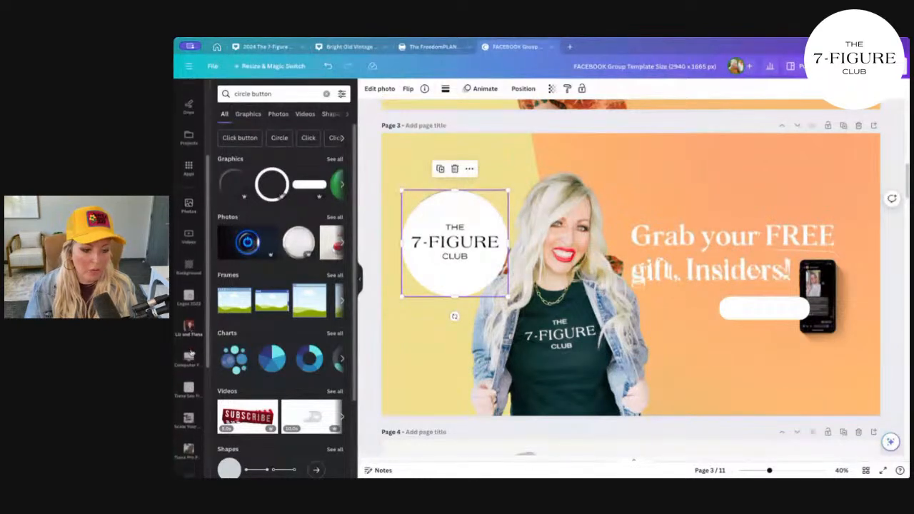
pyautogui.click(189, 356)
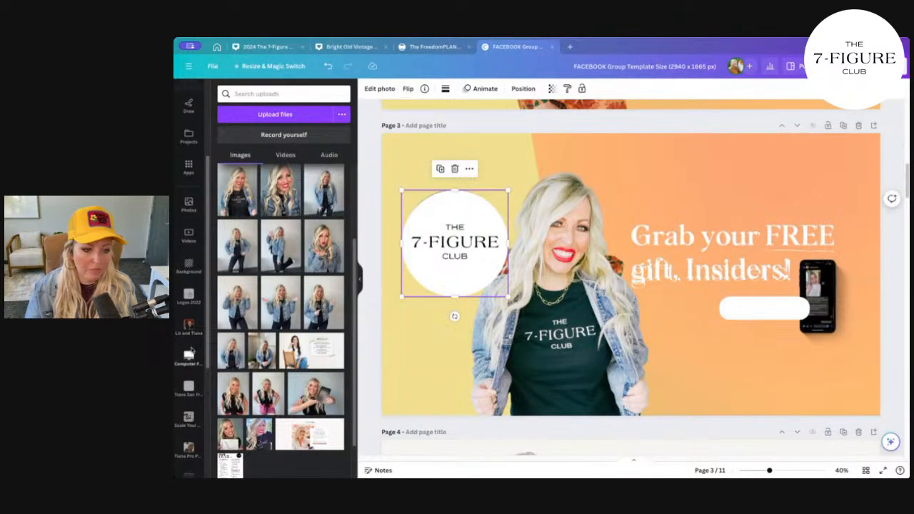
pyautogui.scroll(3, 260, 337)
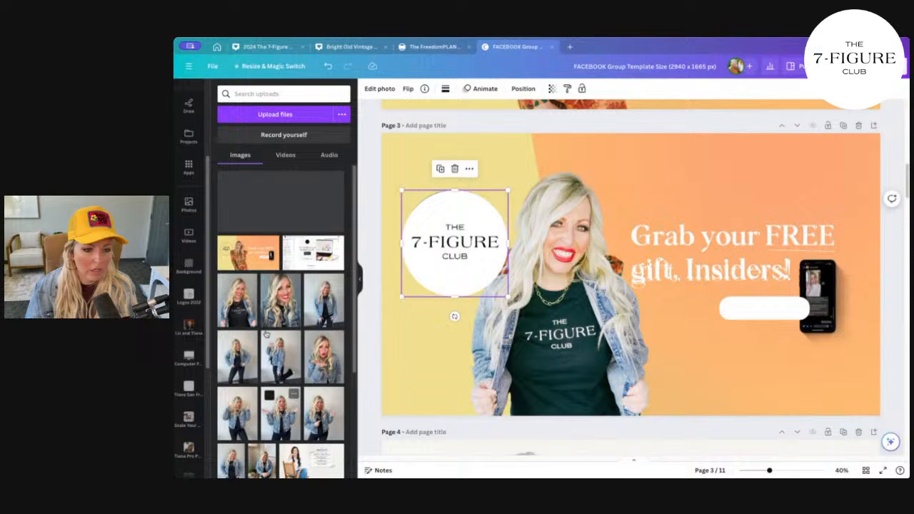
pyautogui.click(188, 357)
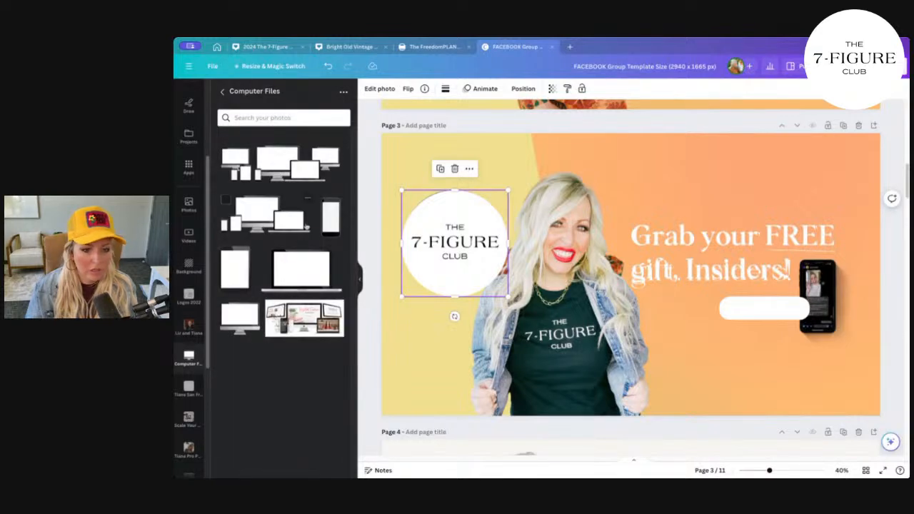
pyautogui.click(306, 226)
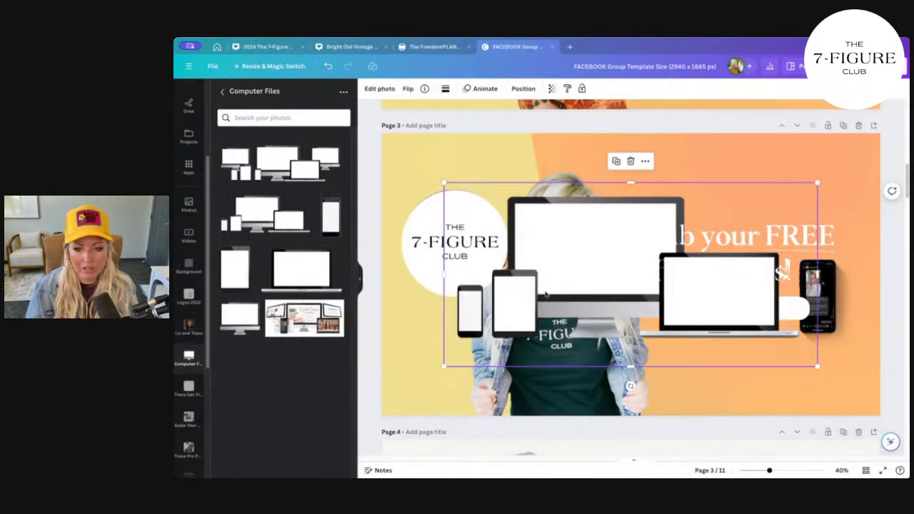
pyautogui.press('Delete')
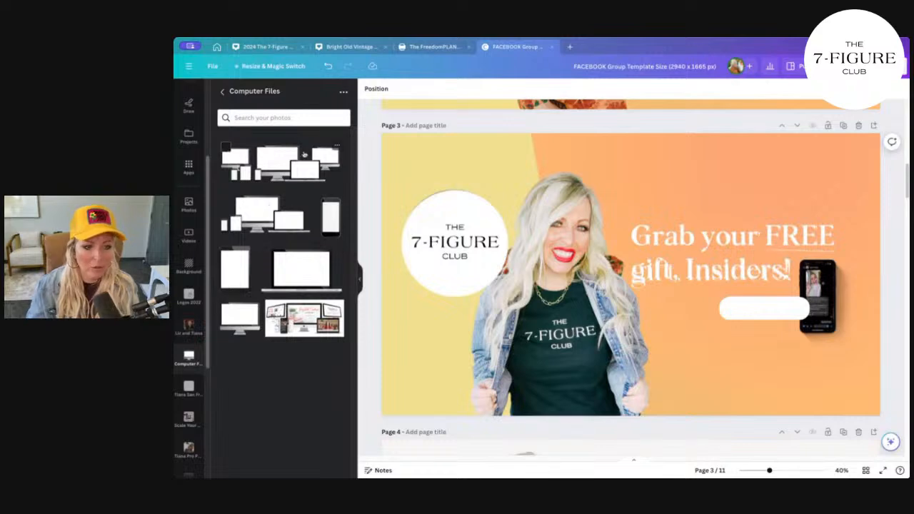
# Step: Add the blank single-phone mockup from Computer Files and shrink it to cover the original phone on page 3
pyautogui.click(332, 218)
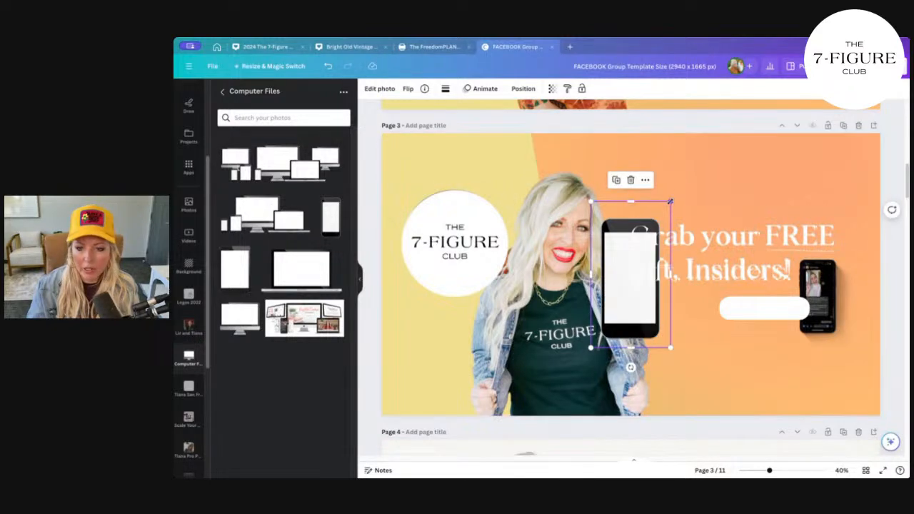
pyautogui.moveTo(670, 202); pyautogui.dragTo(634, 270)
pyautogui.moveTo(611, 309); pyautogui.dragTo(813, 292)
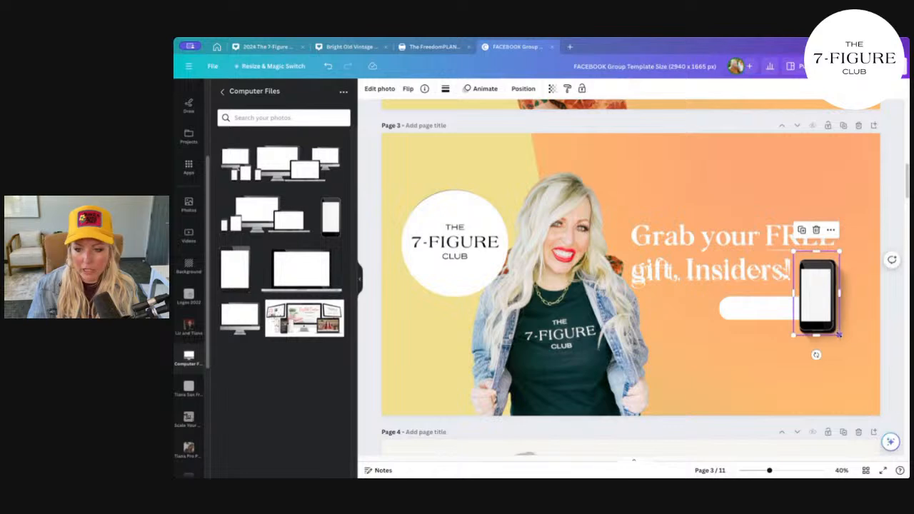
pyautogui.moveTo(839, 335)
pyautogui.mouseDown()
pyautogui.moveTo(843, 343)
pyautogui.moveTo(827, 324)
pyautogui.mouseUp()
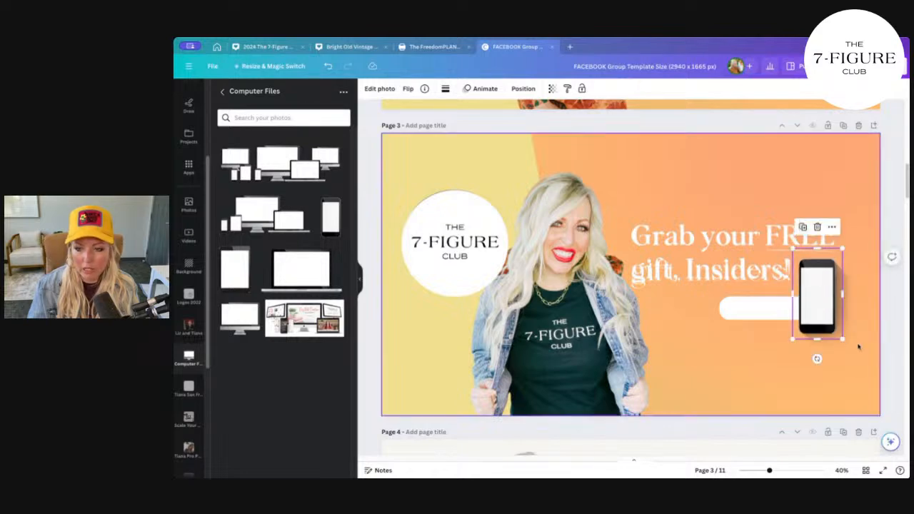
pyautogui.click(816, 382)
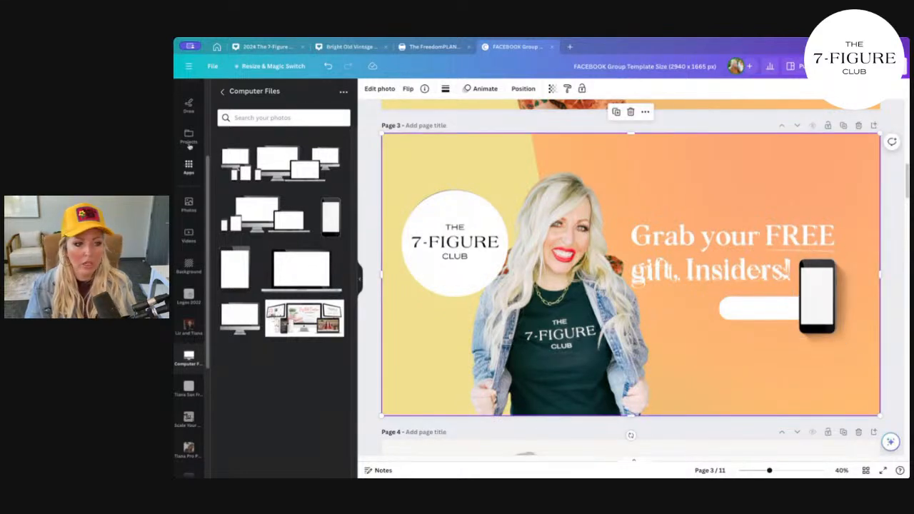
# Step: Add a heading text box to page 3 reading "CLICK HERE!"
pyautogui.scroll(3, 192, 164)
pyautogui.click(222, 93)
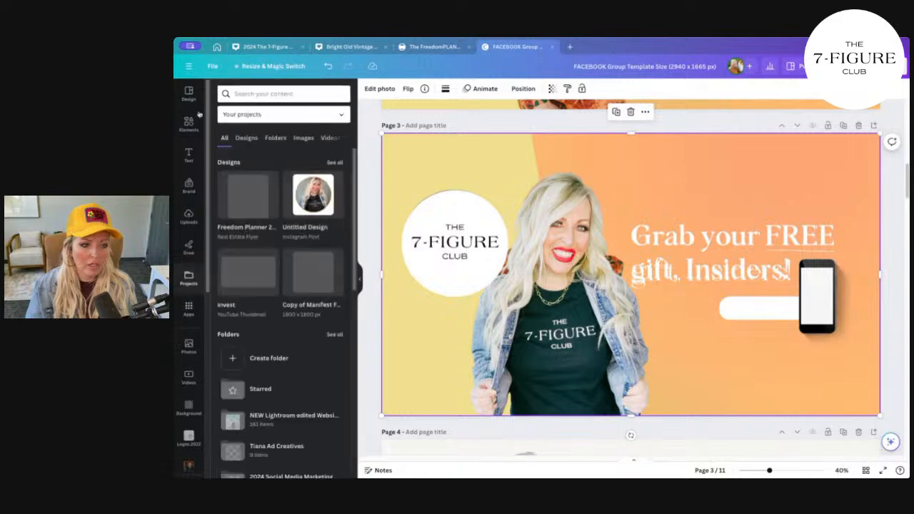
pyautogui.click(189, 155)
pyautogui.click(282, 203)
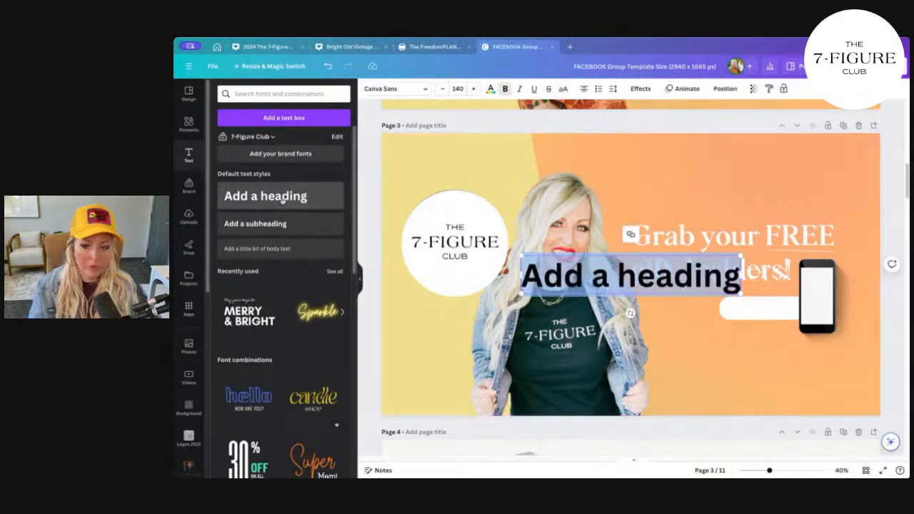
pyautogui.write('CLIck')
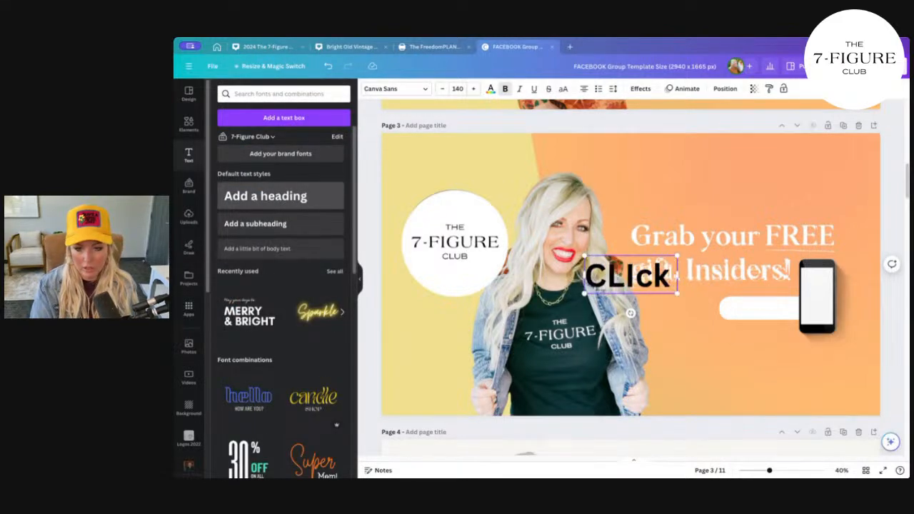
pyautogui.press('BackSpace')
pyautogui.press('BackSpace')
pyautogui.write('CK HERE')
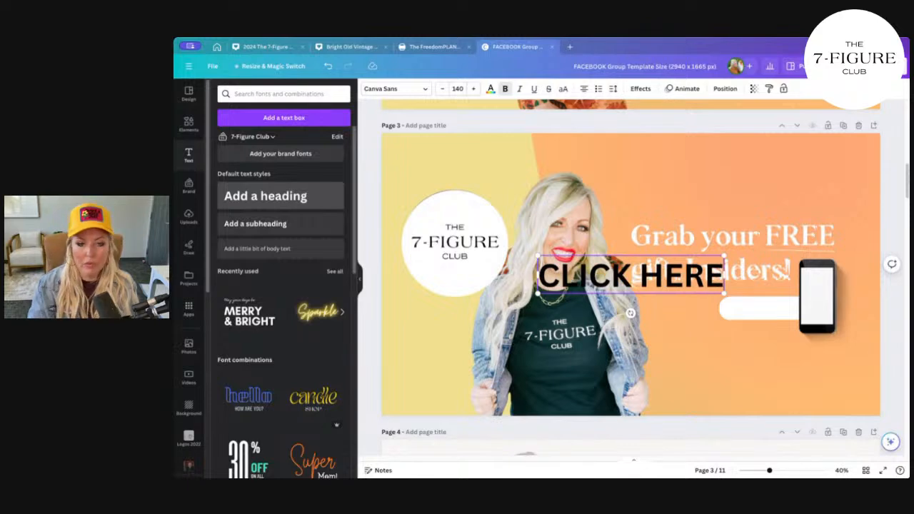
pyautogui.click(750, 312)
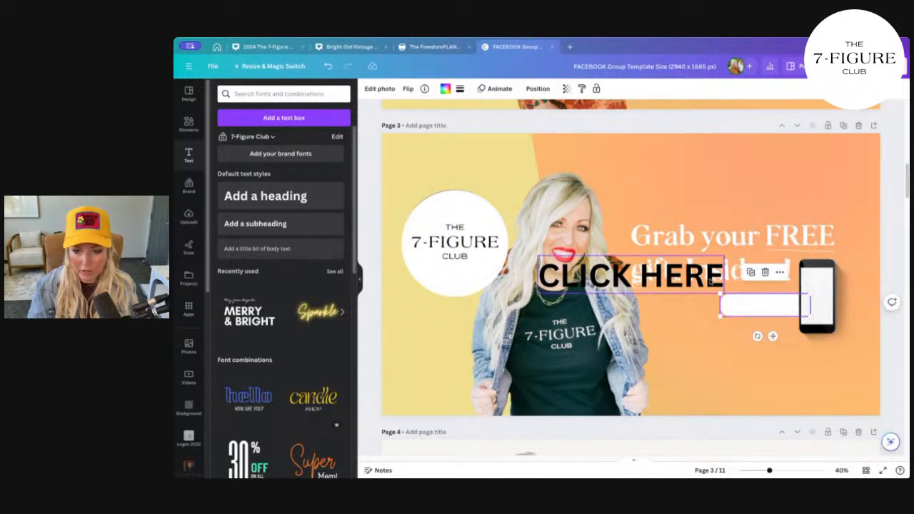
pyautogui.click(710, 280)
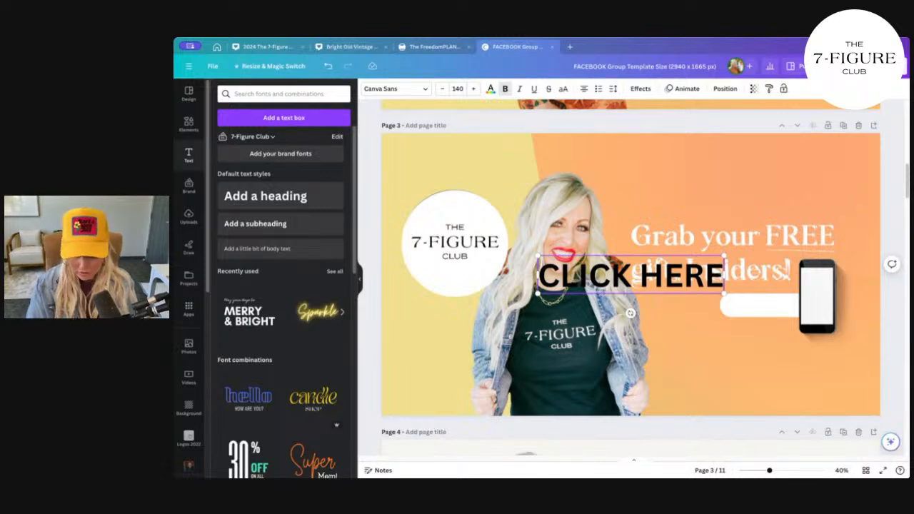
pyautogui.write('!')
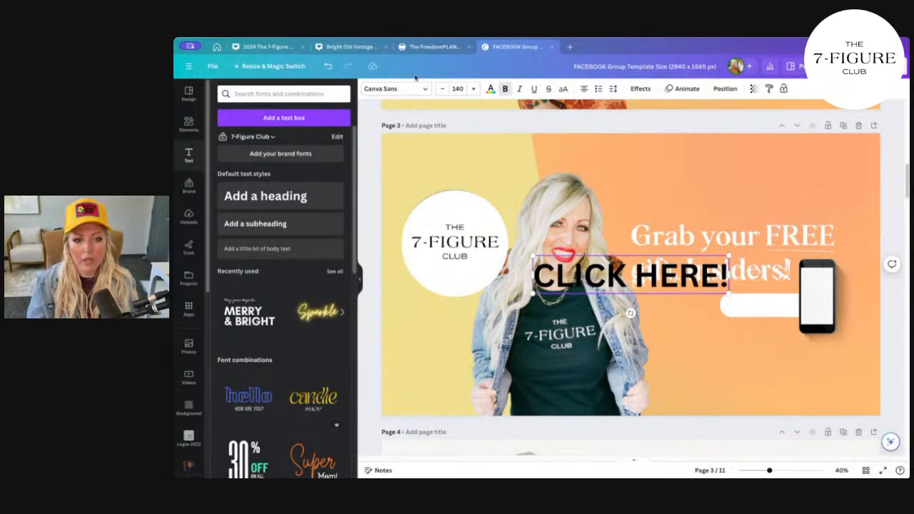
# Step: Set the CLICK HERE! text in Glacial Indifference, shrink it to about size 46.7, and place it on the white pill button
pyautogui.click(396, 89)
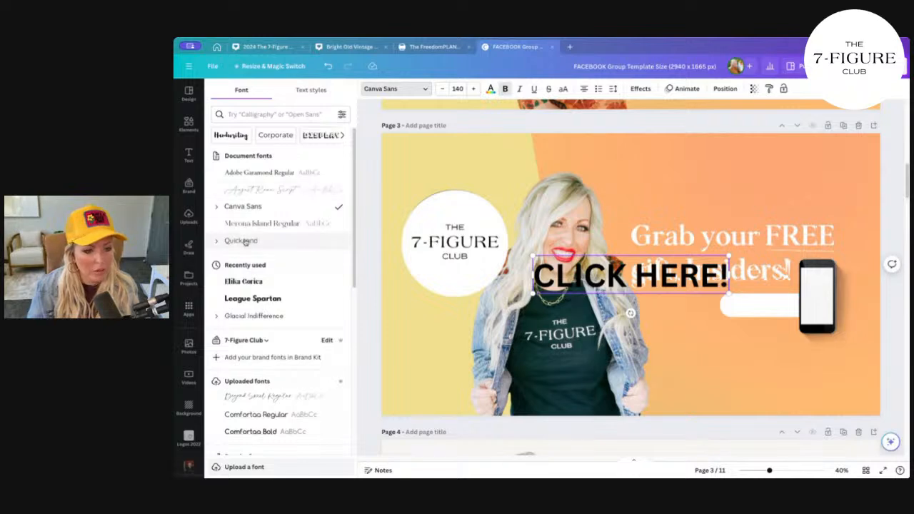
pyautogui.click(236, 316)
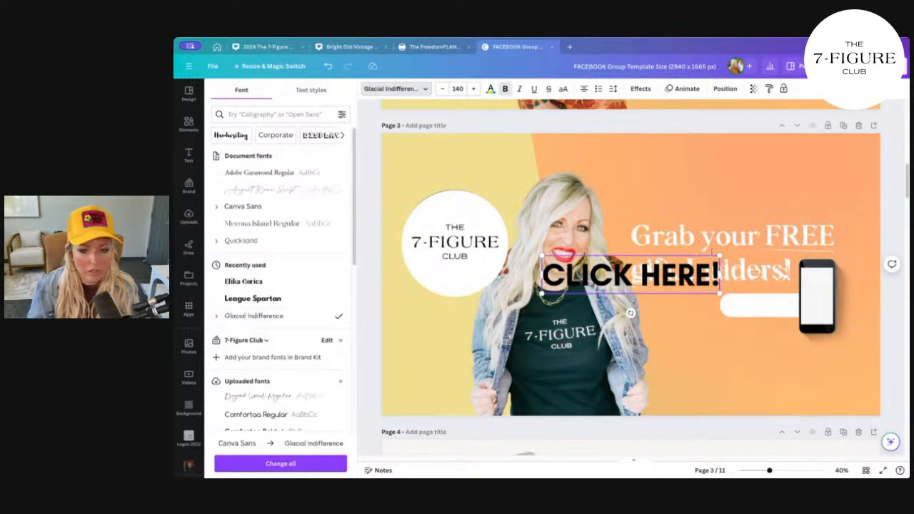
pyautogui.moveTo(720, 255); pyautogui.dragTo(606, 281)
pyautogui.moveTo(581, 312); pyautogui.dragTo(792, 310)
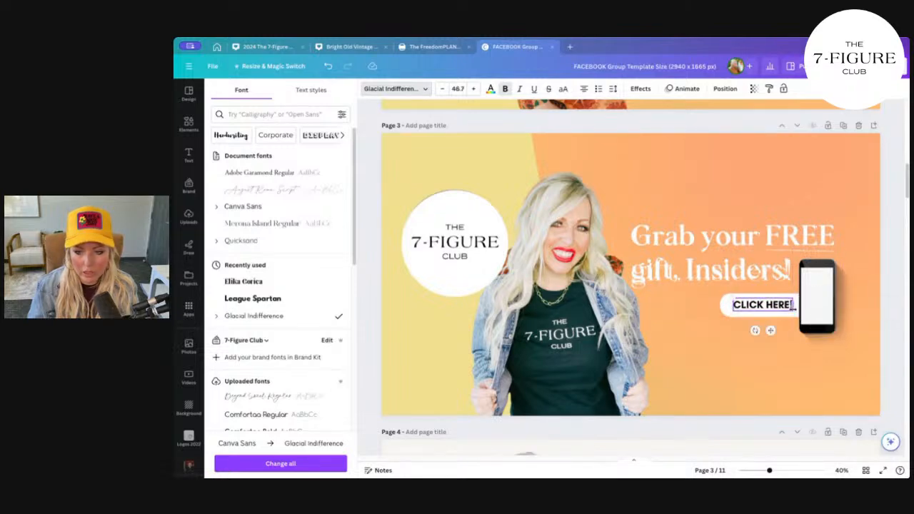
# Step: Move the white pill below the original button and shrink the CLICK HERE! text to about size 35.6 to match the original lettering
pyautogui.click(765, 356)
pyautogui.moveTo(722, 309); pyautogui.dragTo(724, 353)
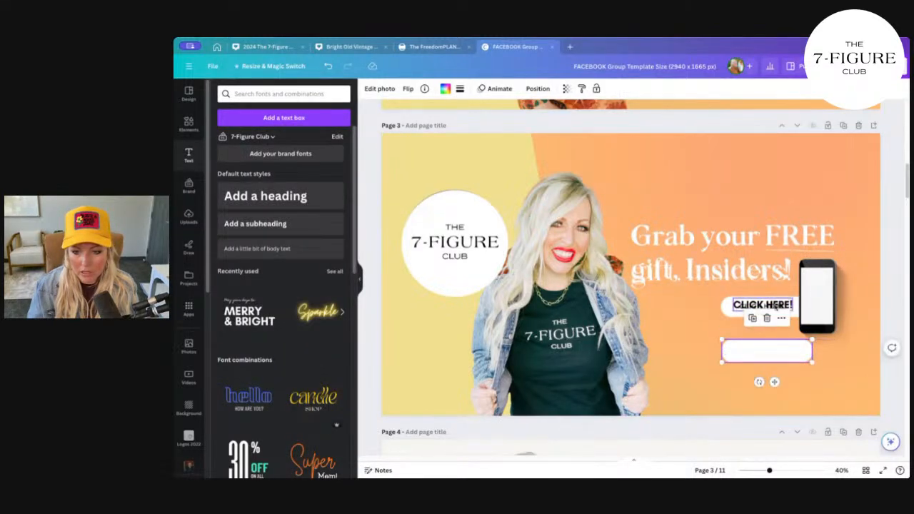
pyautogui.click(776, 305)
pyautogui.moveTo(732, 300); pyautogui.dragTo(785, 307)
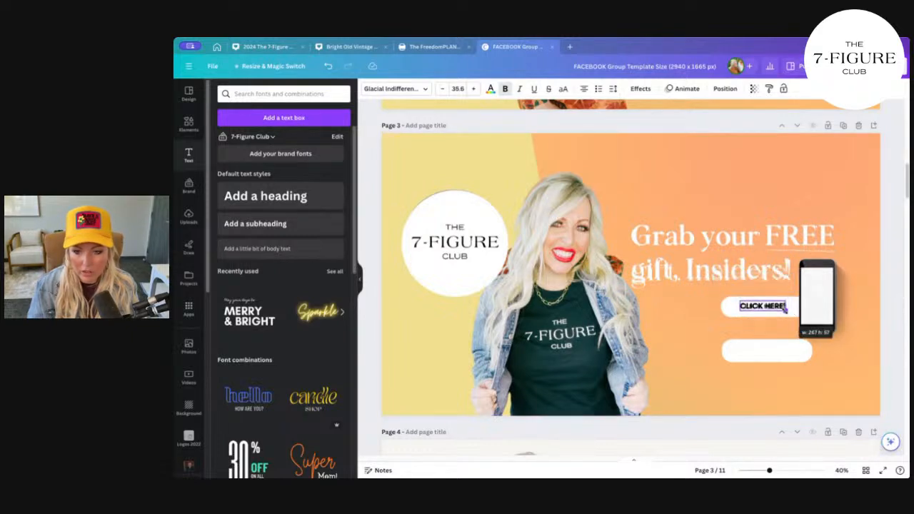
# Step: Move the white pill back behind the CLICK HERE! text and resize it to about 518 px wide to cover the original button
pyautogui.moveTo(783, 356); pyautogui.dragTo(778, 309)
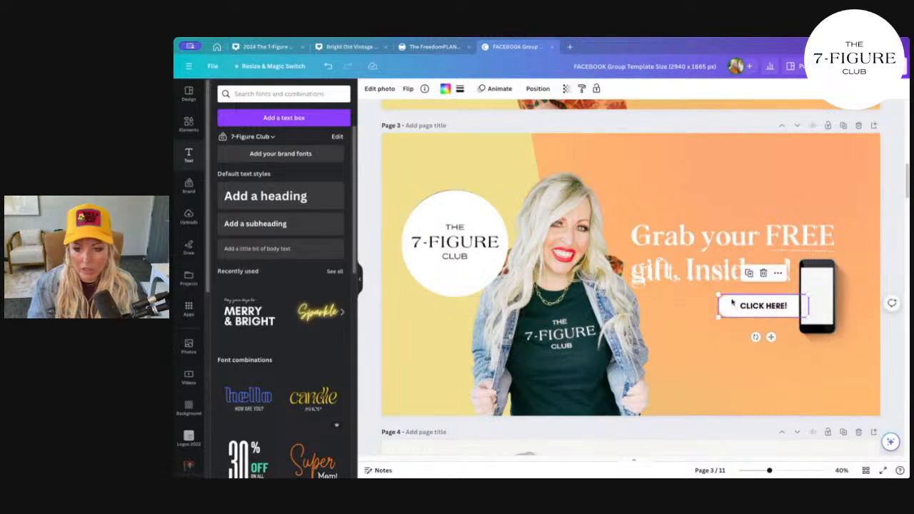
pyautogui.moveTo(718, 294); pyautogui.dragTo(728, 299)
pyautogui.moveTo(723, 296); pyautogui.dragTo(722, 294)
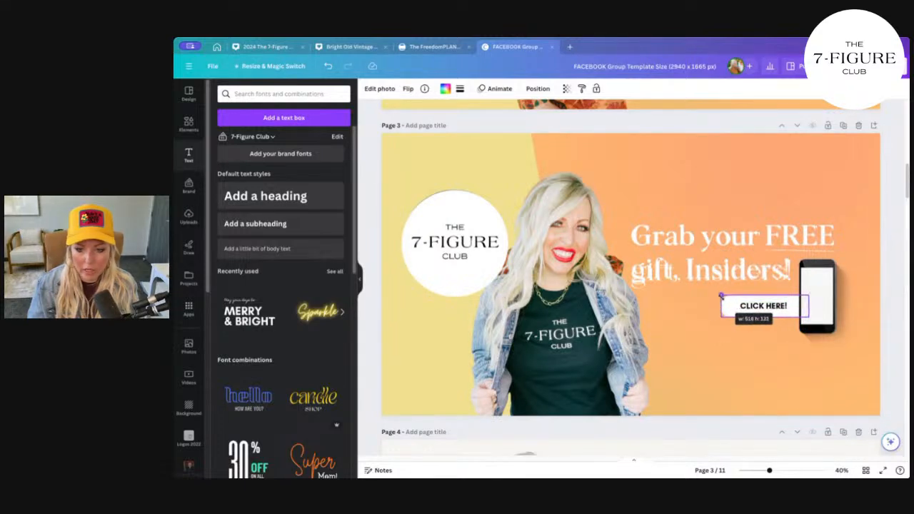
pyautogui.click(719, 375)
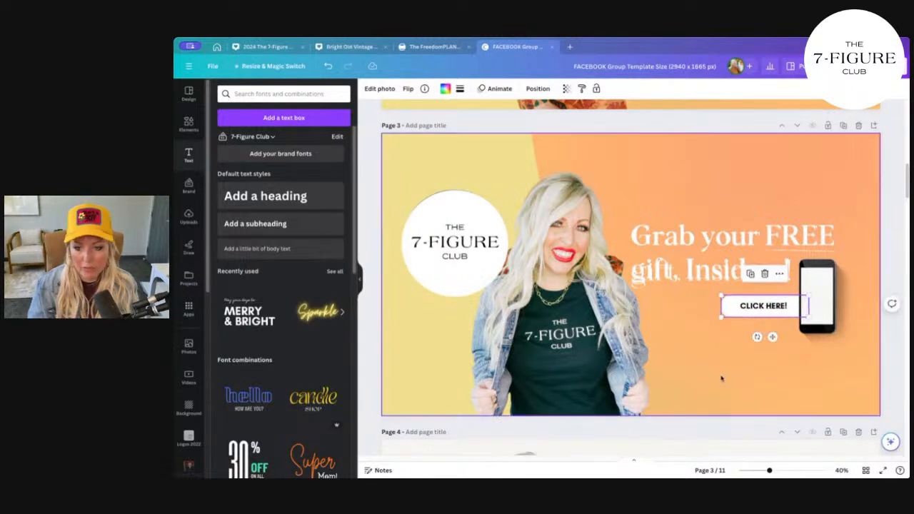
# Step: Nudge the blank phone mockup slightly to line it up over the original phone
pyautogui.click(832, 326)
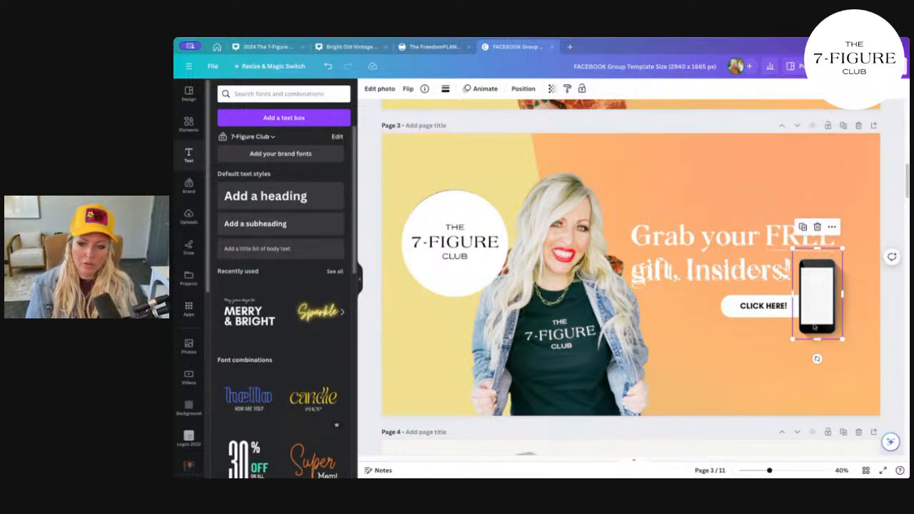
pyautogui.moveTo(815, 327); pyautogui.dragTo(819, 308)
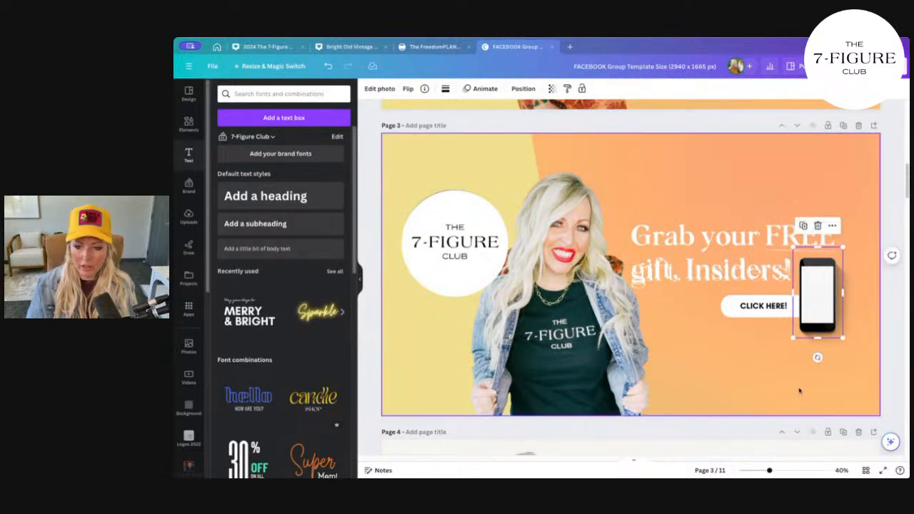
pyautogui.click(802, 389)
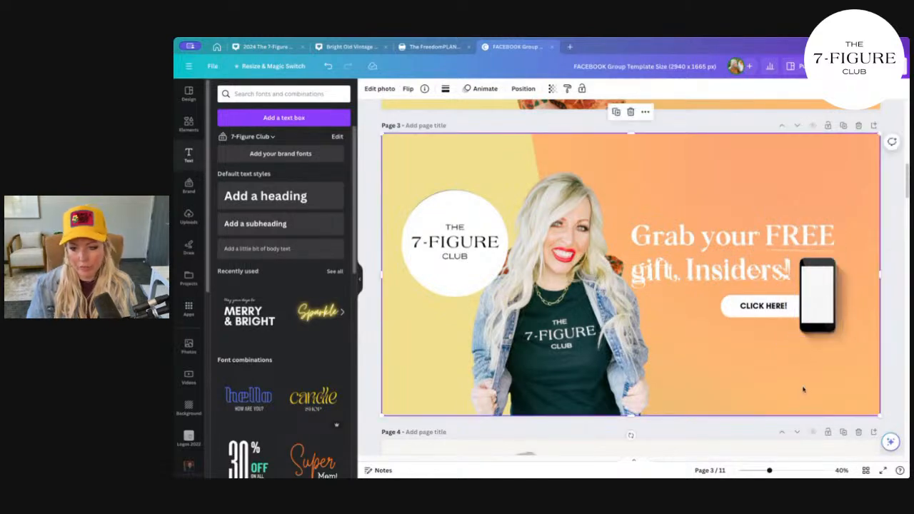
# Step: Find the portrait holding a white board in the uploaded images, add it to page 3, and shrink it to thumbnail size below the phone
pyautogui.click(189, 223)
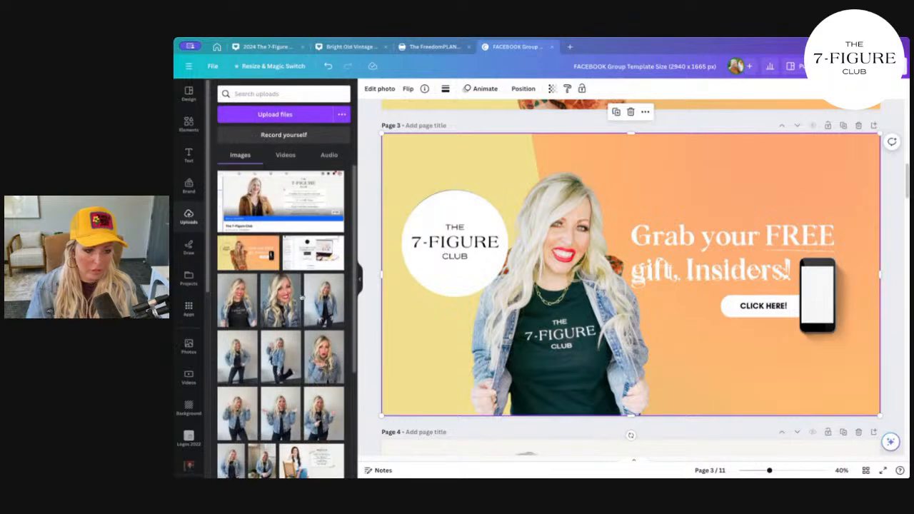
pyautogui.scroll(-5, 327, 309)
pyautogui.scroll(-4, 328, 310)
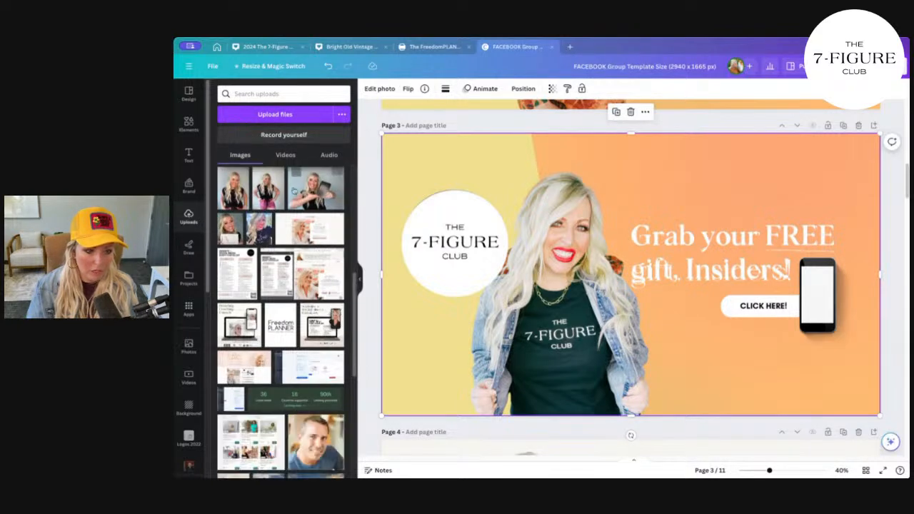
pyautogui.scroll(3, 285, 389)
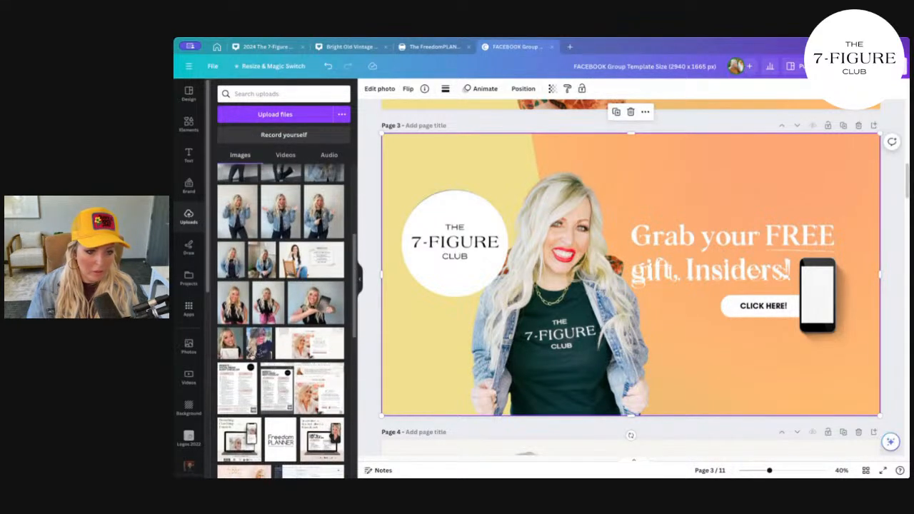
pyautogui.click(229, 341)
pyautogui.moveTo(709, 169); pyautogui.dragTo(807, 371)
# Step: Move the blank phone mockup beside the original phone and fit the small portrait, about 118 x 158 px, over the original screen photo
pyautogui.click(828, 300)
pyautogui.moveTo(828, 299); pyautogui.dragTo(865, 302)
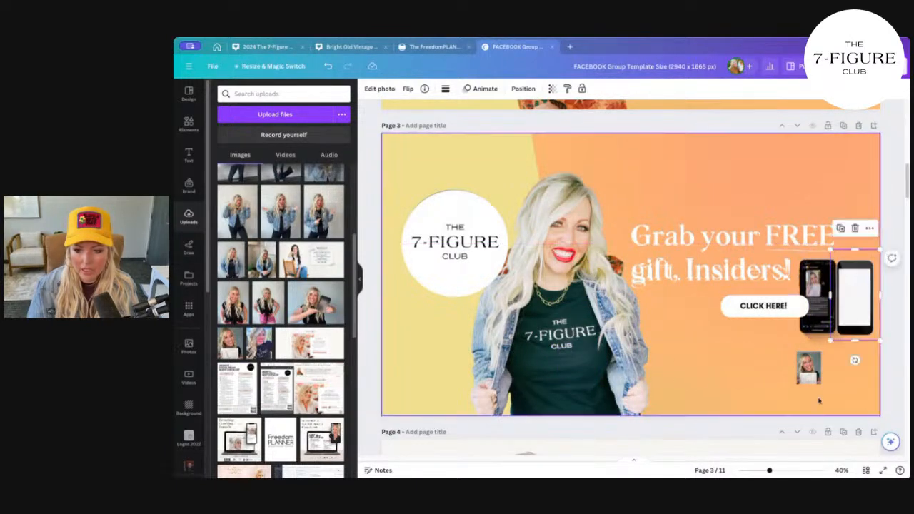
pyautogui.moveTo(808, 375); pyautogui.dragTo(825, 297)
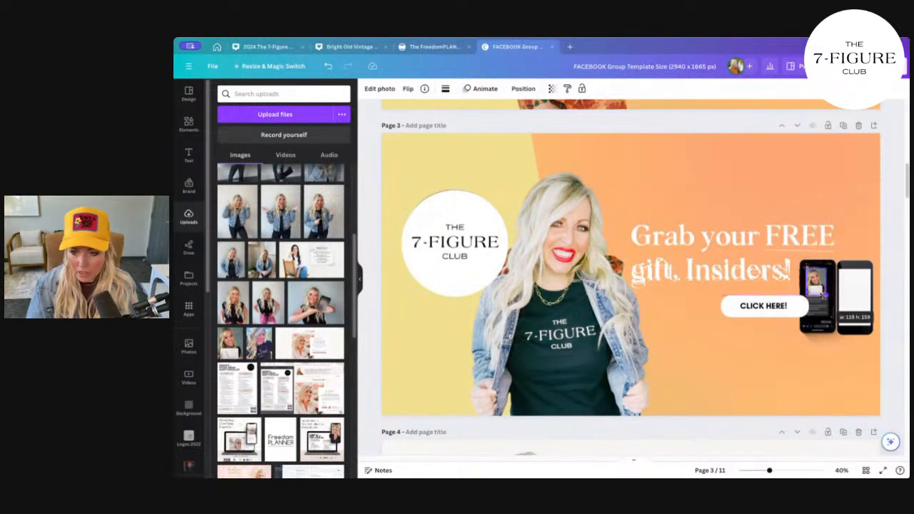
pyautogui.click(691, 391)
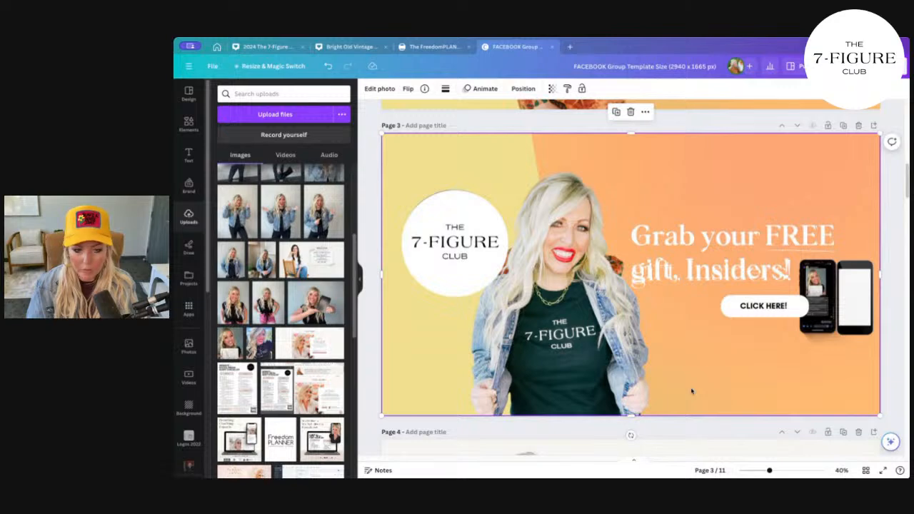
# Step: Search the Elements library for "text" in place of "circle button" and show all matching graphics
pyautogui.scroll(-3, 272, 417)
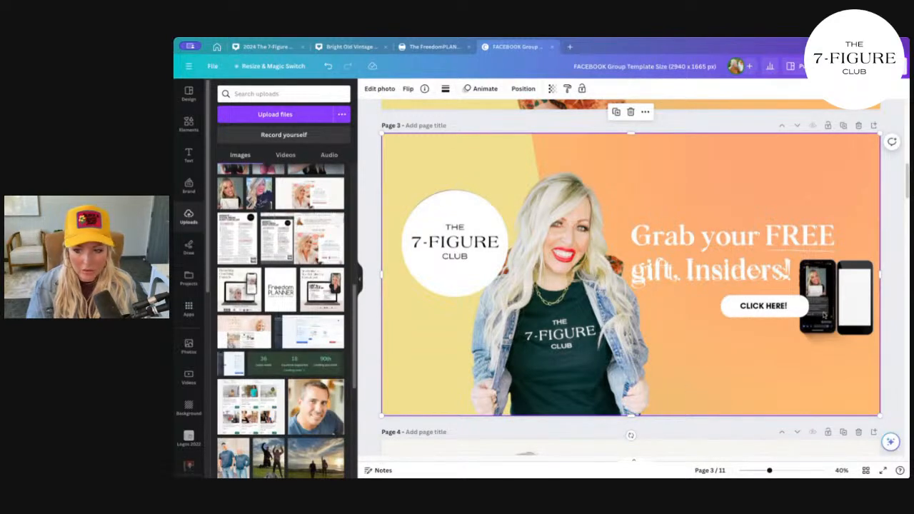
pyautogui.click(189, 125)
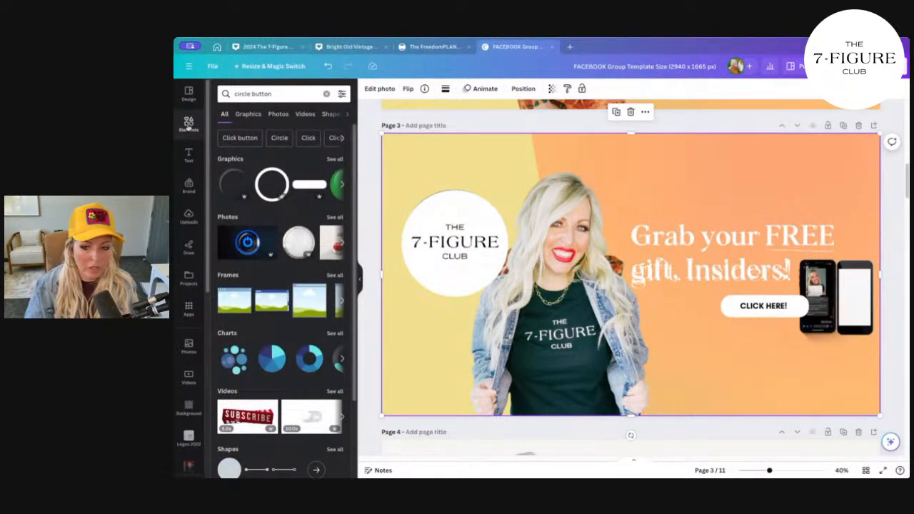
pyautogui.click(268, 93)
pyautogui.tripleClick(268, 94)
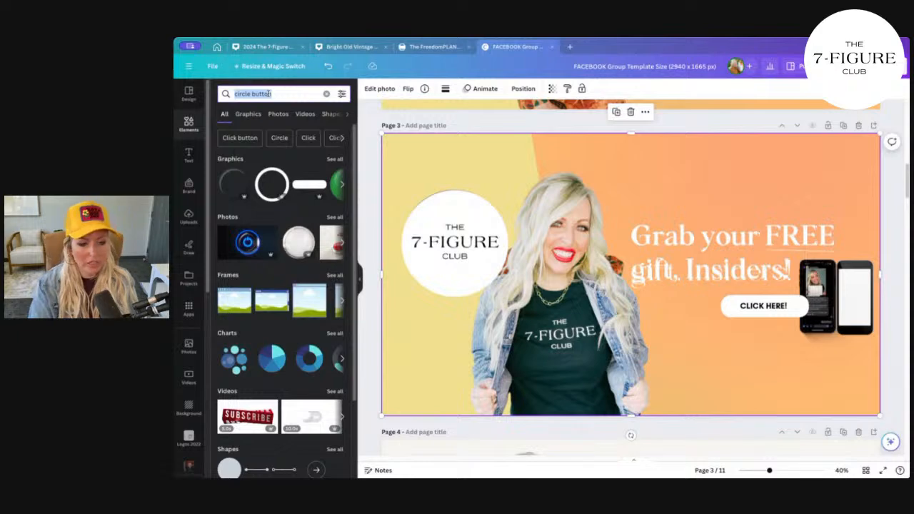
pyautogui.write('text')
pyautogui.press('Return')
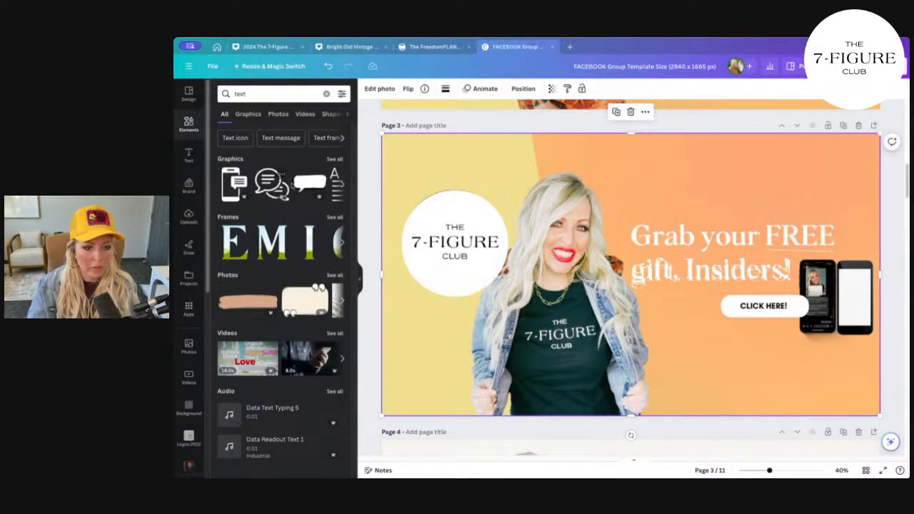
pyautogui.click(335, 158)
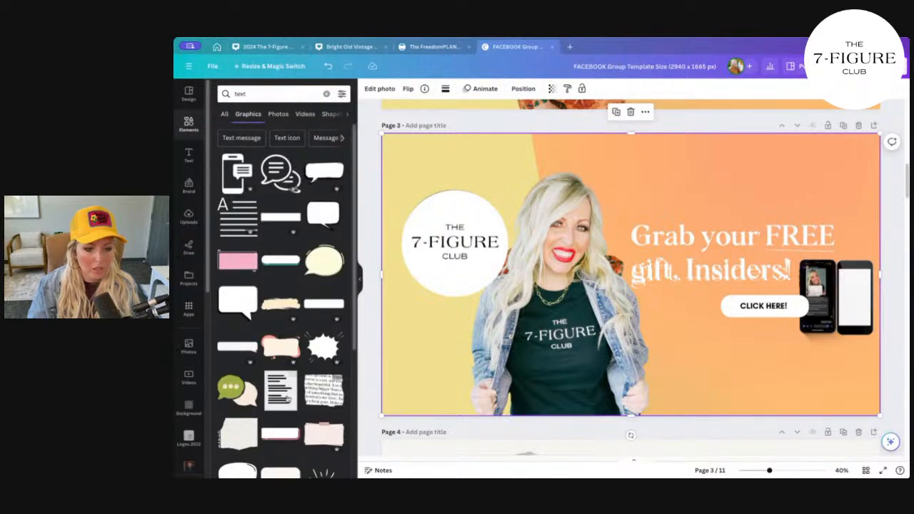
# Step: Try the page-of-text-lines graphic at thumbnail size on the original phone's screen, and delete it
pyautogui.click(280, 390)
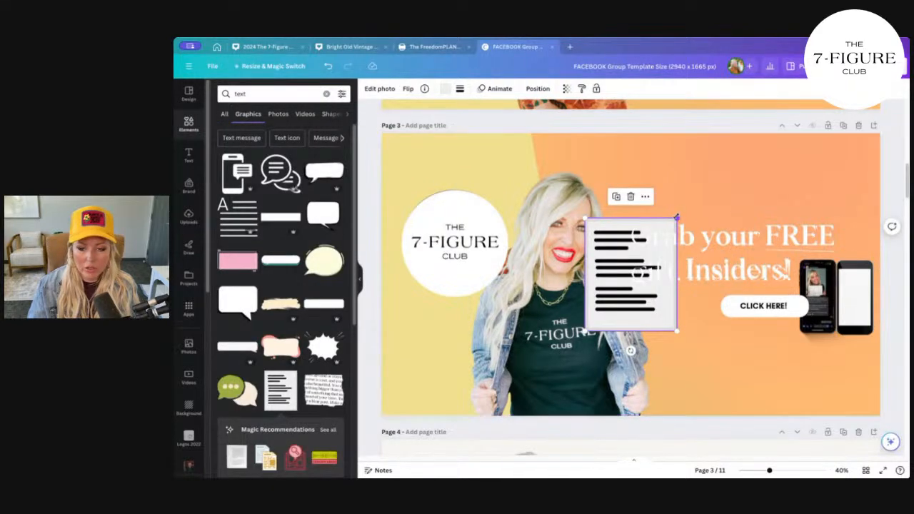
pyautogui.moveTo(670, 216); pyautogui.dragTo(599, 314)
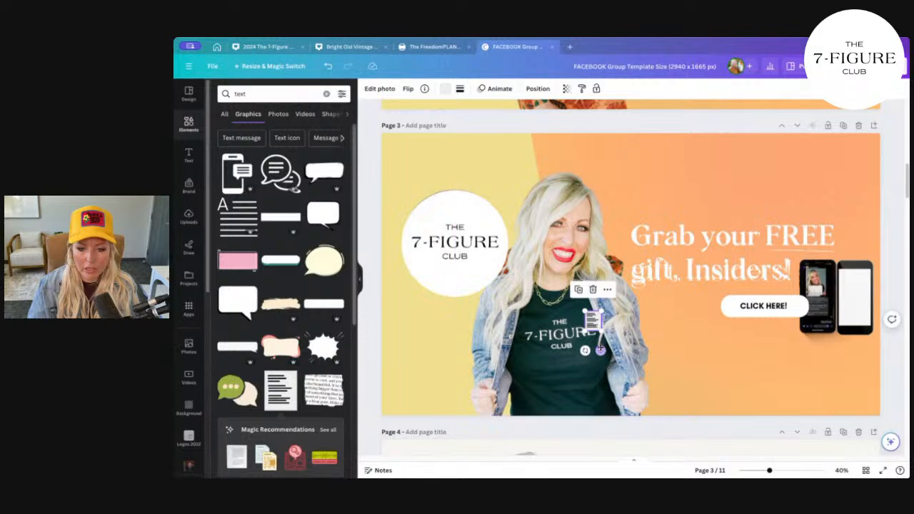
pyautogui.moveTo(599, 351); pyautogui.dragTo(822, 336)
pyautogui.press('Delete')
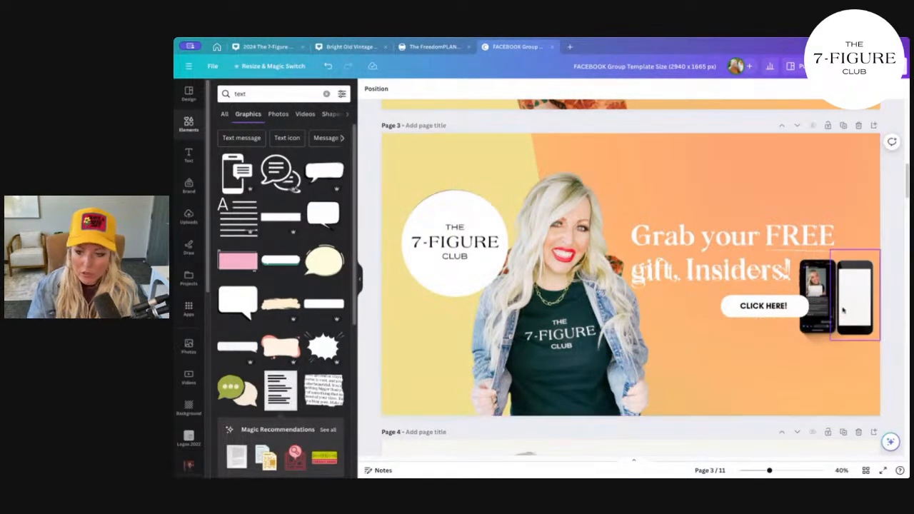
# Step: Extend the graphics search to "text message"
pyautogui.scroll(-2, 326, 372)
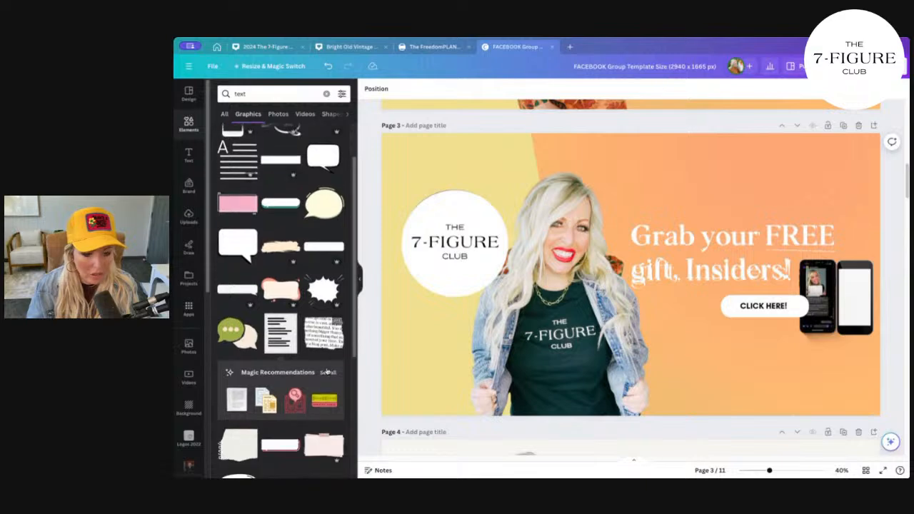
pyautogui.click(279, 94)
pyautogui.write('messa')
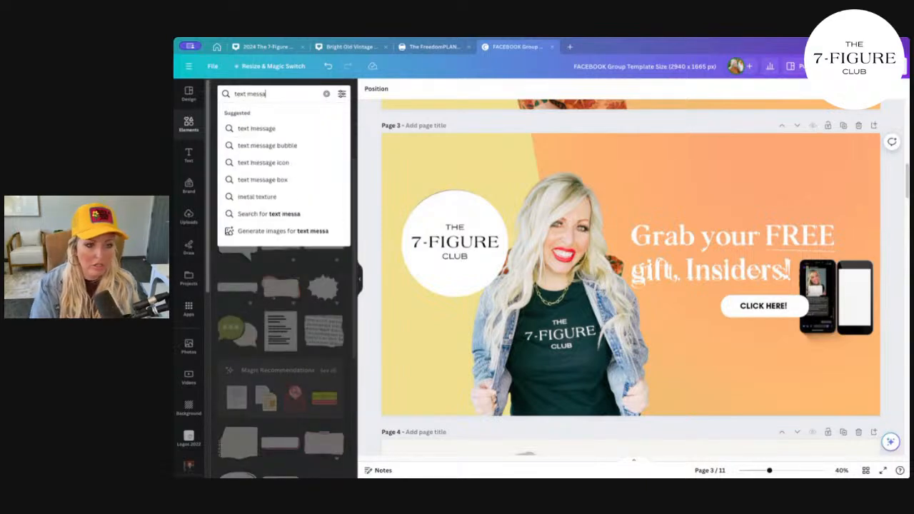
pyautogui.write('ge')
pyautogui.press('Return')
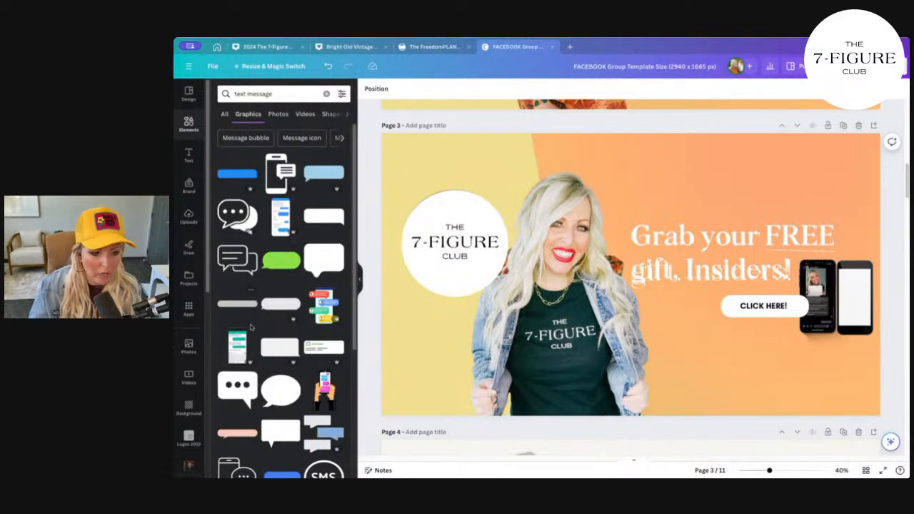
# Step: Add the phone graphic with a green text conversation to page 3 and shrink it to fit over the original phone
pyautogui.click(228, 350)
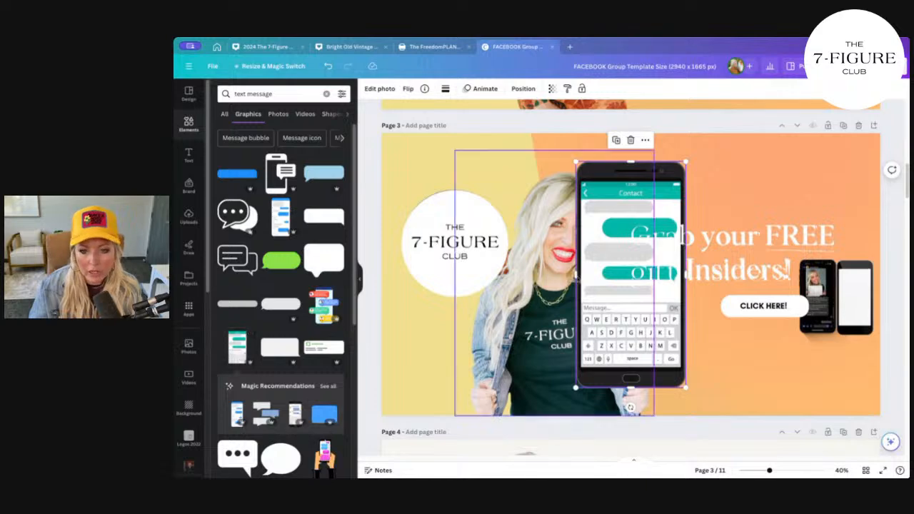
pyautogui.moveTo(686, 160); pyautogui.dragTo(617, 304)
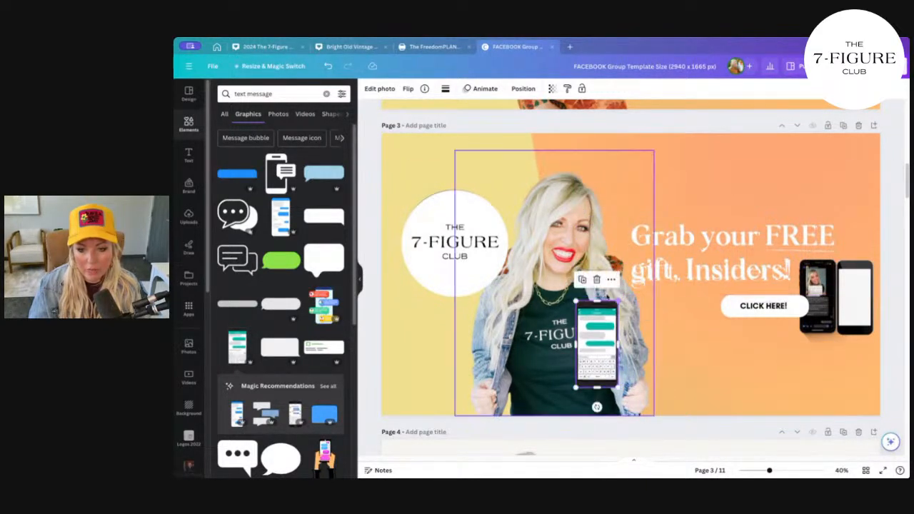
pyautogui.moveTo(607, 355); pyautogui.dragTo(820, 290)
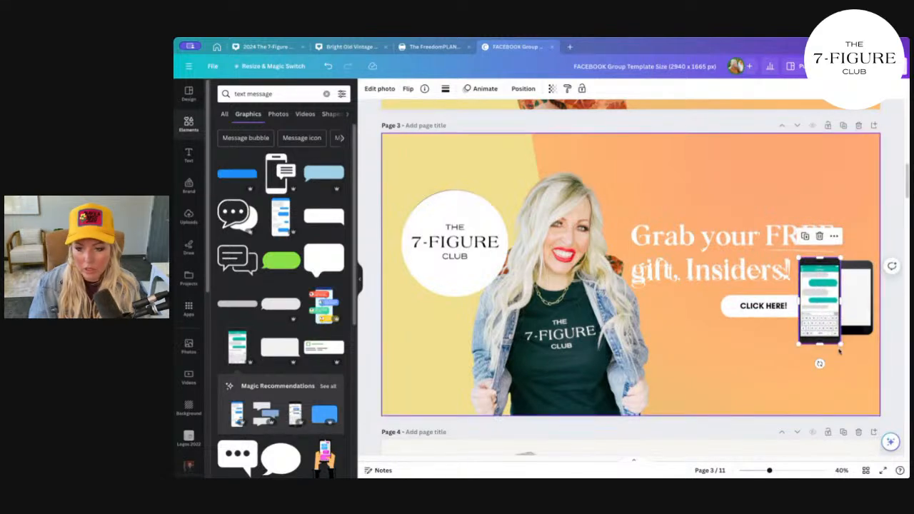
pyautogui.moveTo(840, 343)
pyautogui.mouseDown()
pyautogui.moveTo(827, 312)
pyautogui.moveTo(837, 340)
pyautogui.mouseUp()
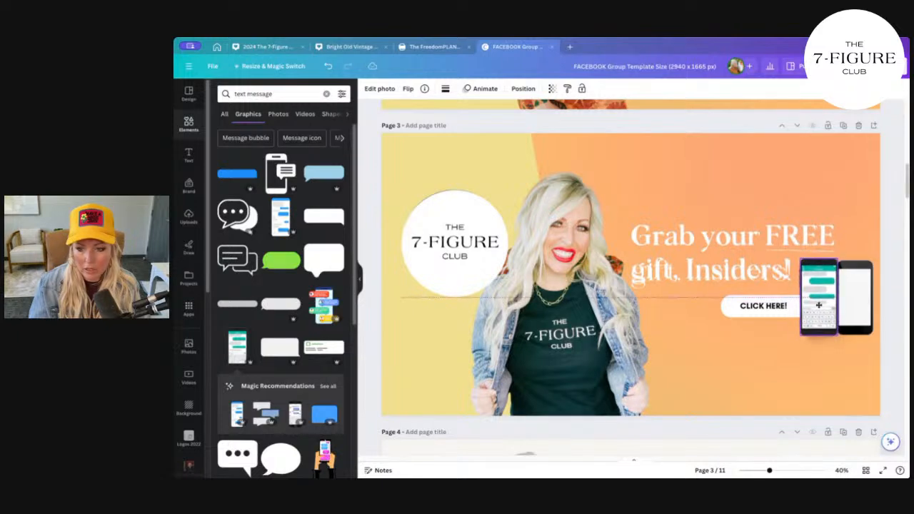
# Step: Send the green text conversation phone backward behind the small portrait and adjust the portrait on its screen
pyautogui.rightClick(818, 307)
pyautogui.moveTo(740, 317)
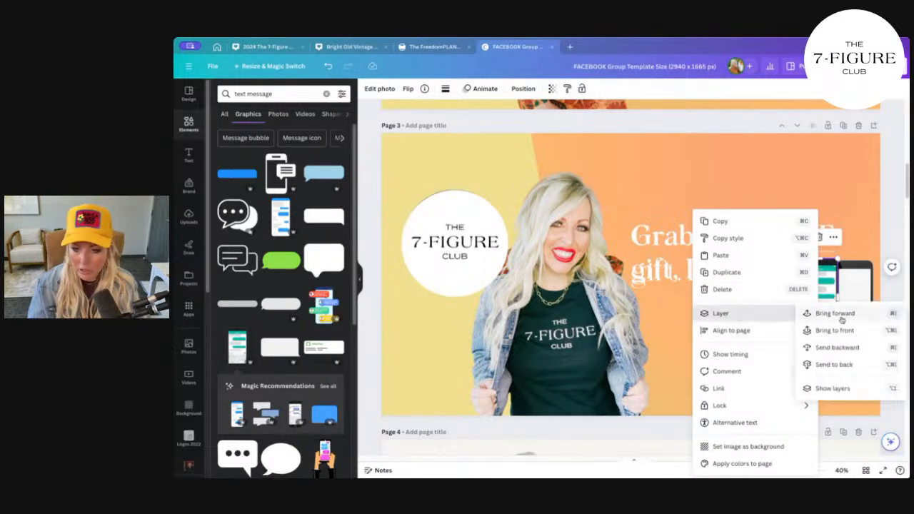
pyautogui.click(837, 347)
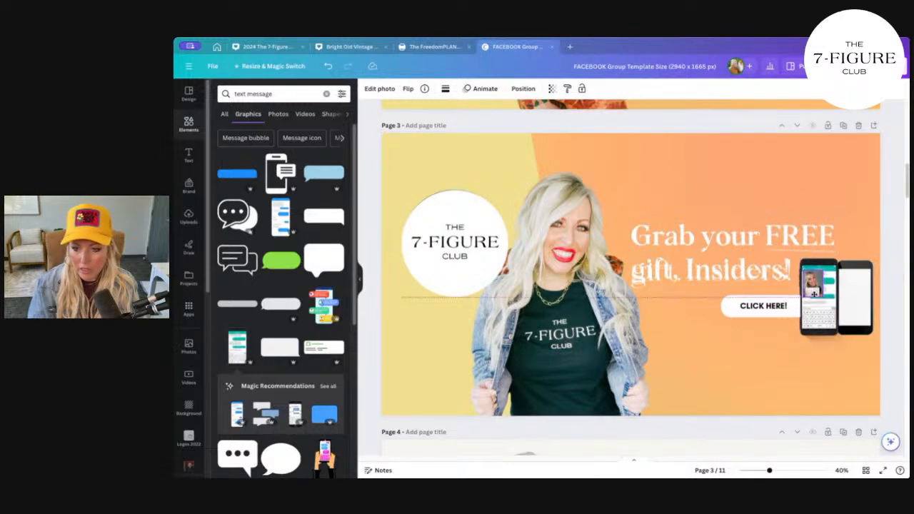
pyautogui.click(813, 294)
pyautogui.moveTo(823, 297); pyautogui.dragTo(824, 287)
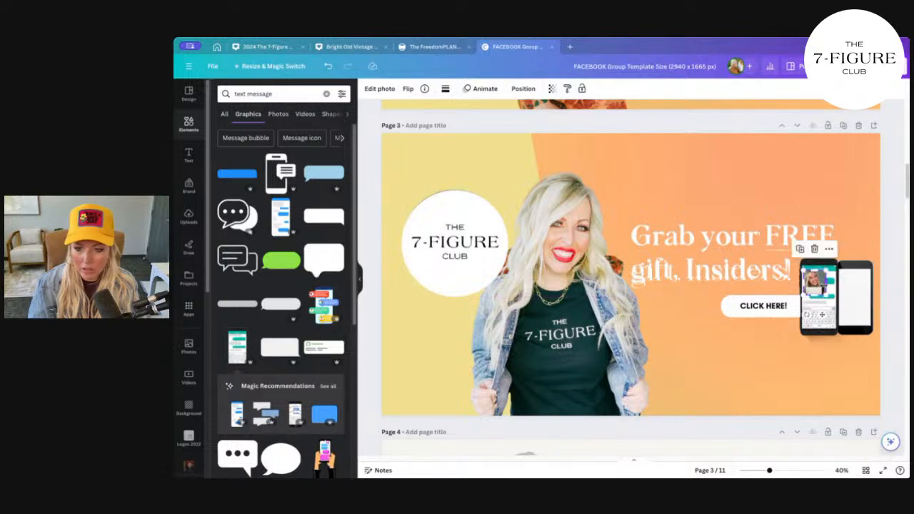
# Step: Remove the green text conversation phone and refit the small portrait over the original phone's screen photo
pyautogui.click(839, 363)
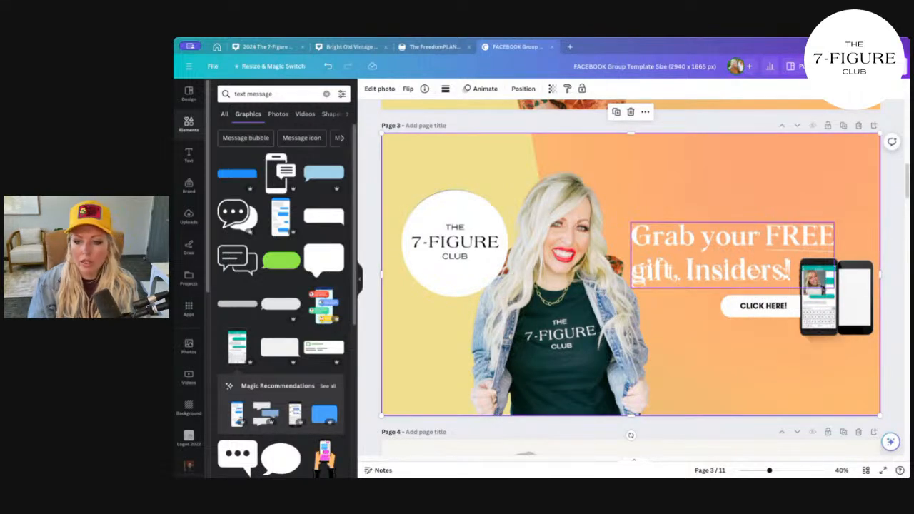
pyautogui.moveTo(817, 293)
pyautogui.mouseDown()
pyautogui.moveTo(819, 353)
pyautogui.moveTo(821, 283)
pyautogui.mouseUp()
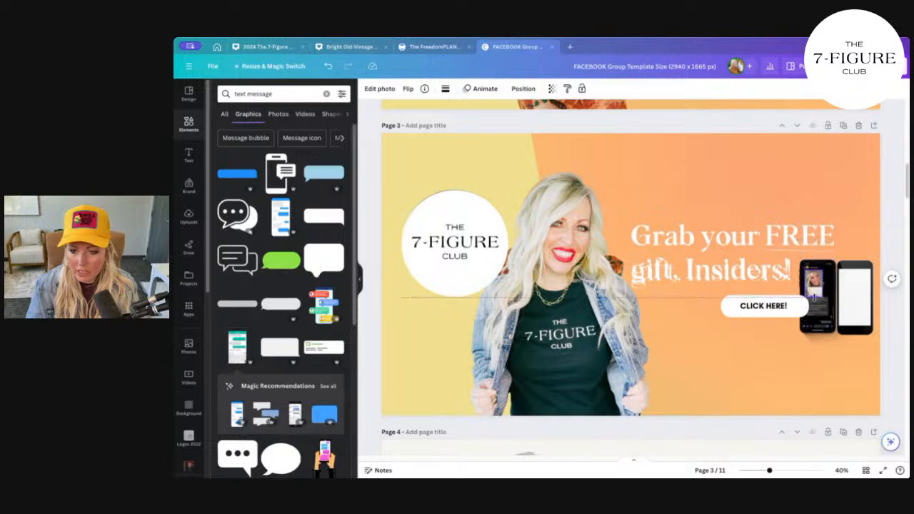
pyautogui.click(821, 386)
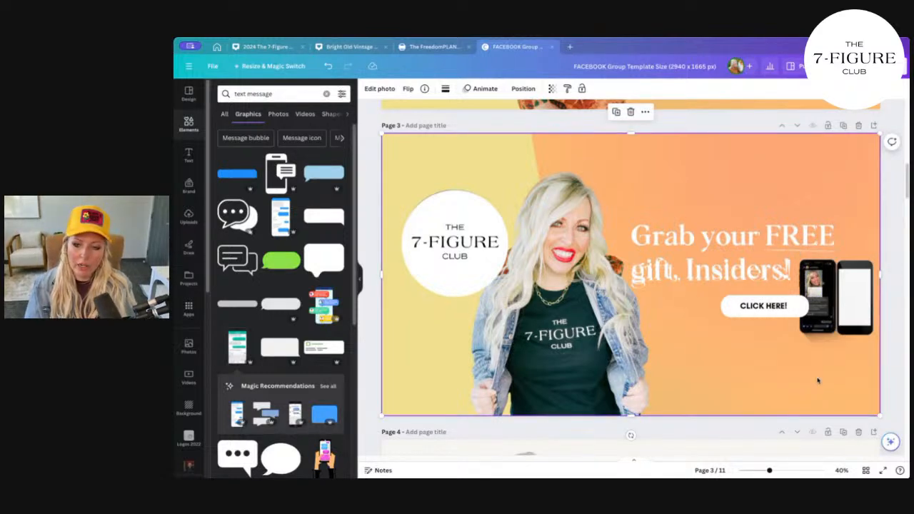
# Step: Move the white pill straight down from behind the CLICK HERE! text to the empty area below it
pyautogui.click(861, 335)
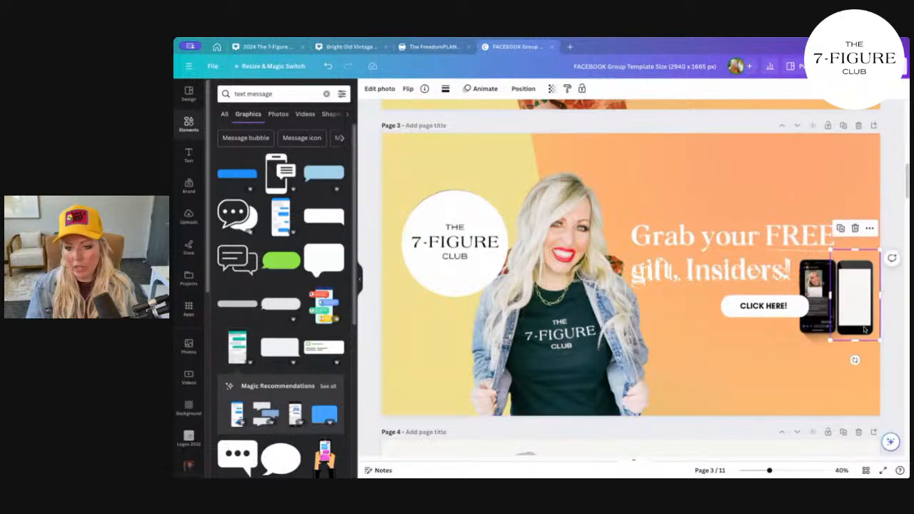
pyautogui.click(787, 307)
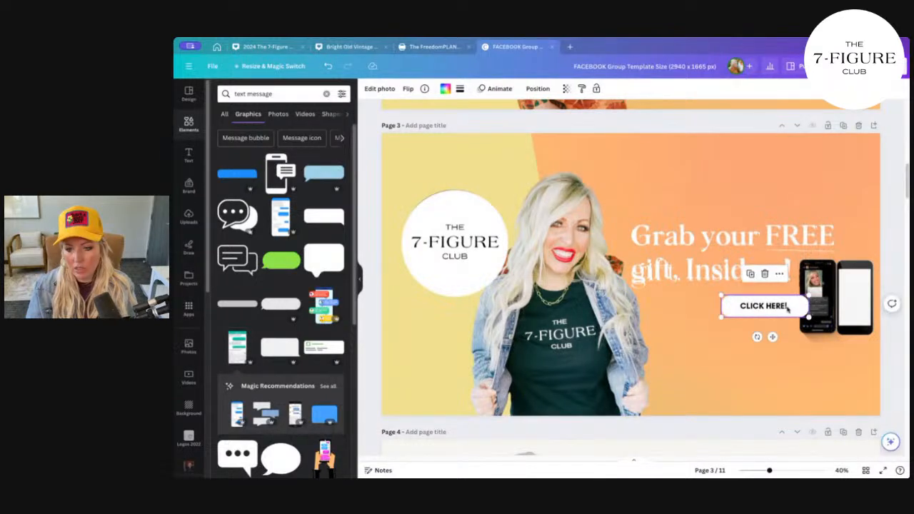
pyautogui.moveTo(787, 307); pyautogui.dragTo(786, 354)
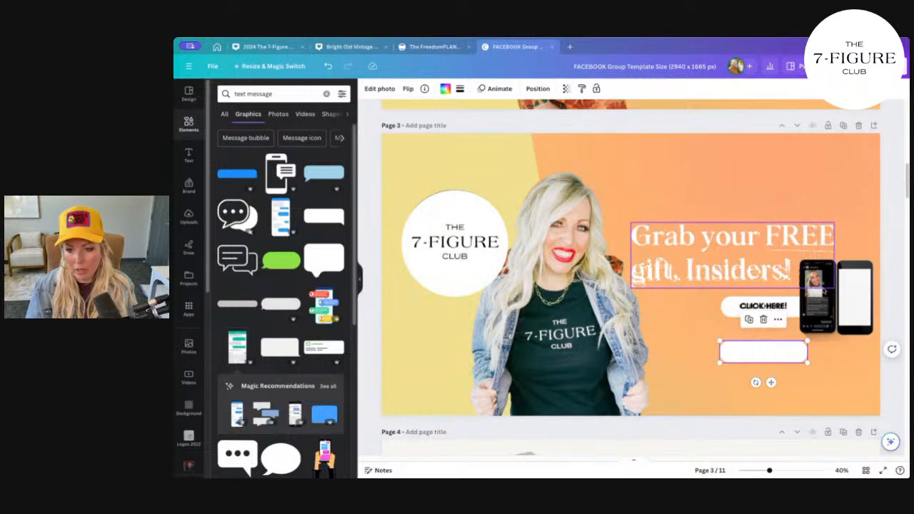
pyautogui.click(813, 287)
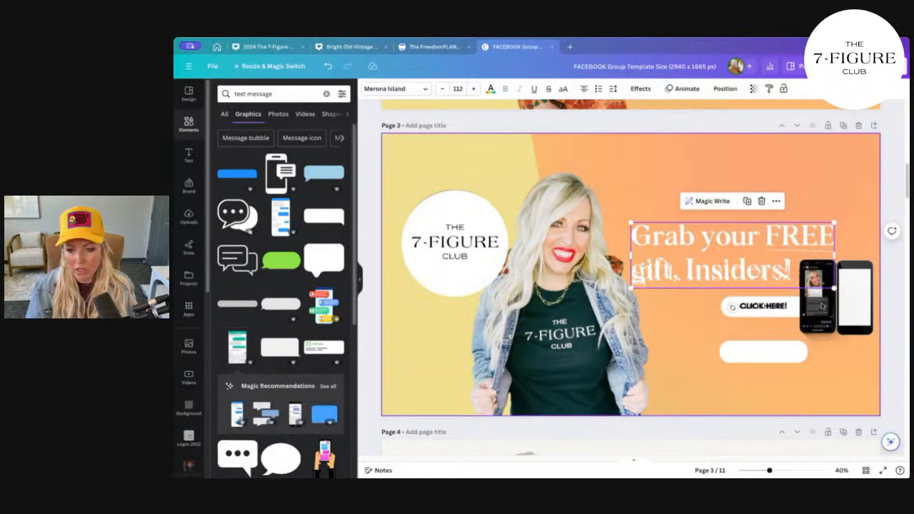
# Step: Add the rounded speech bubble graphic and recolor it to #2E2E2E, sampled from the original phone's screen
pyautogui.click(330, 268)
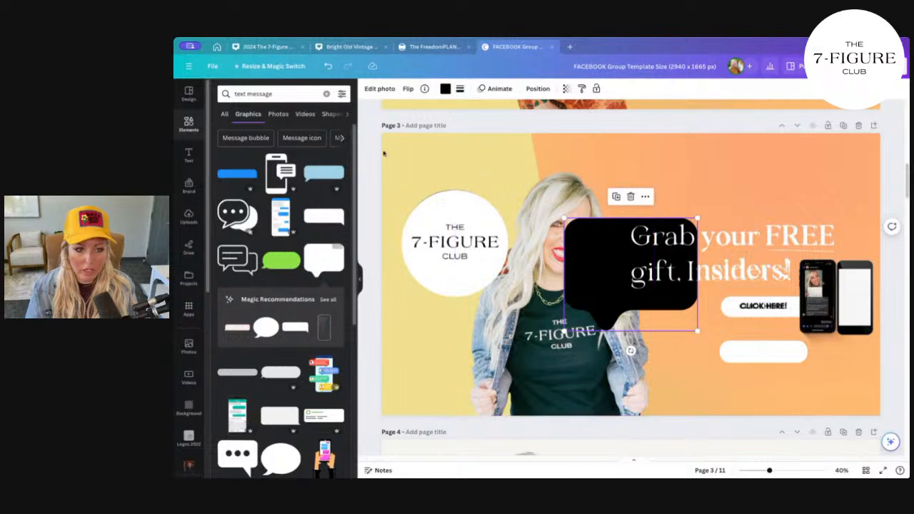
pyautogui.click(444, 89)
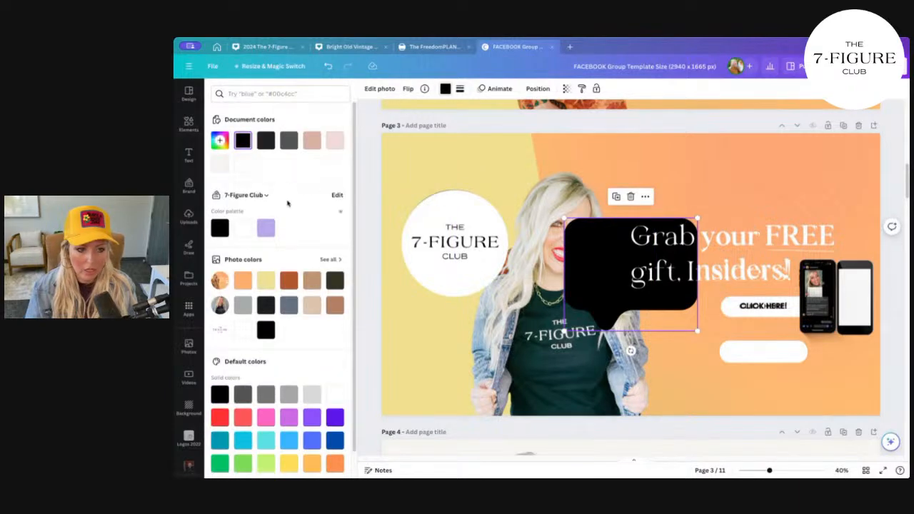
pyautogui.click(220, 140)
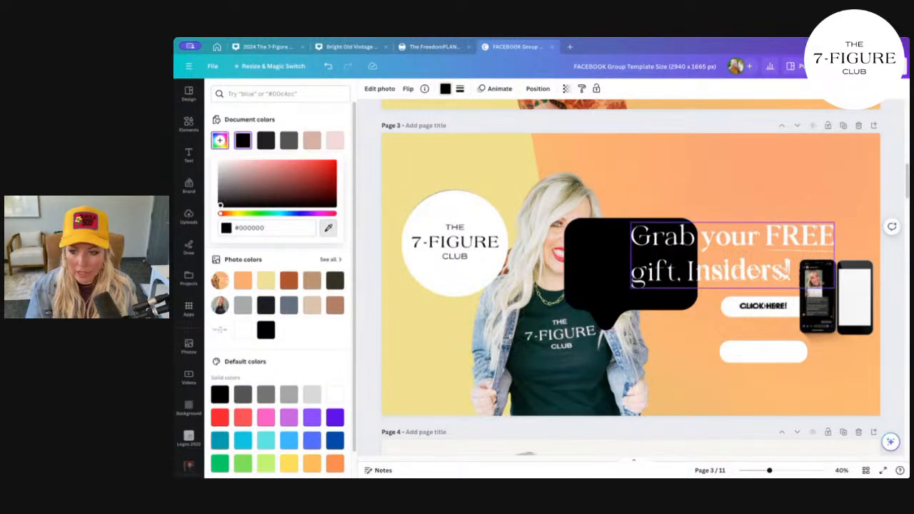
pyautogui.click(815, 293)
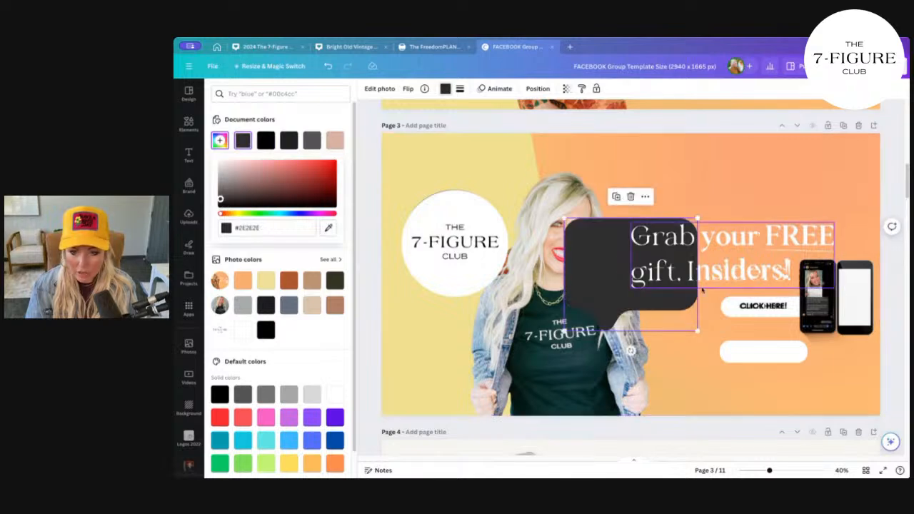
# Step: Shrink the dark speech bubble onto the phone's message area below the portrait, and move the blank phone behind both over the original phone
pyautogui.moveTo(696, 217); pyautogui.dragTo(814, 309)
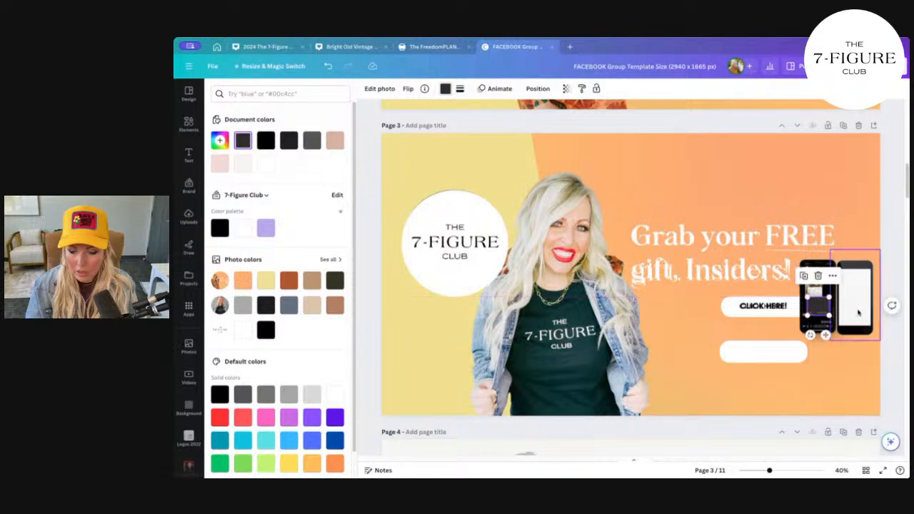
pyautogui.click(817, 309)
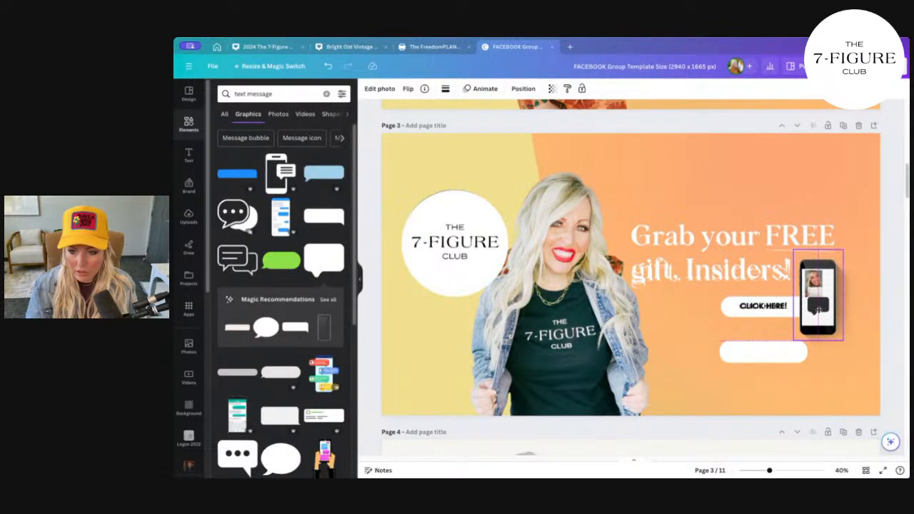
pyautogui.click(819, 308)
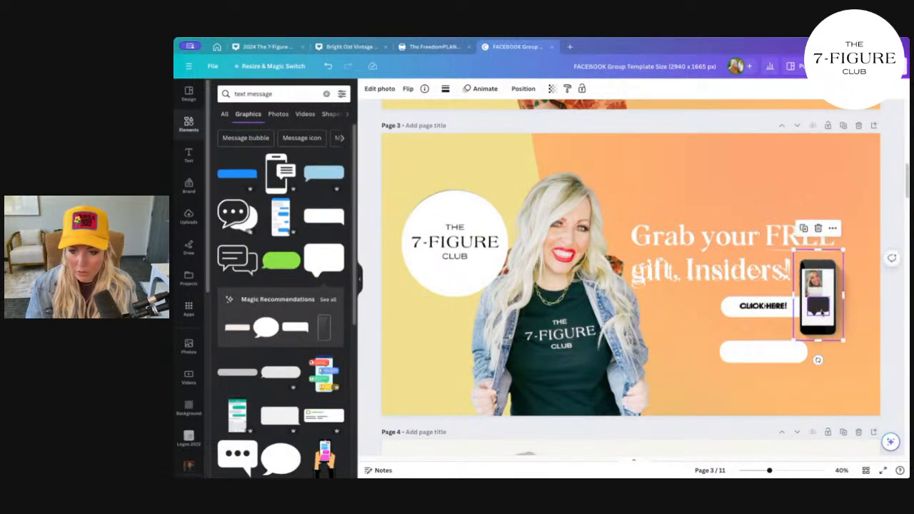
pyautogui.moveTo(819, 311); pyautogui.dragTo(823, 312)
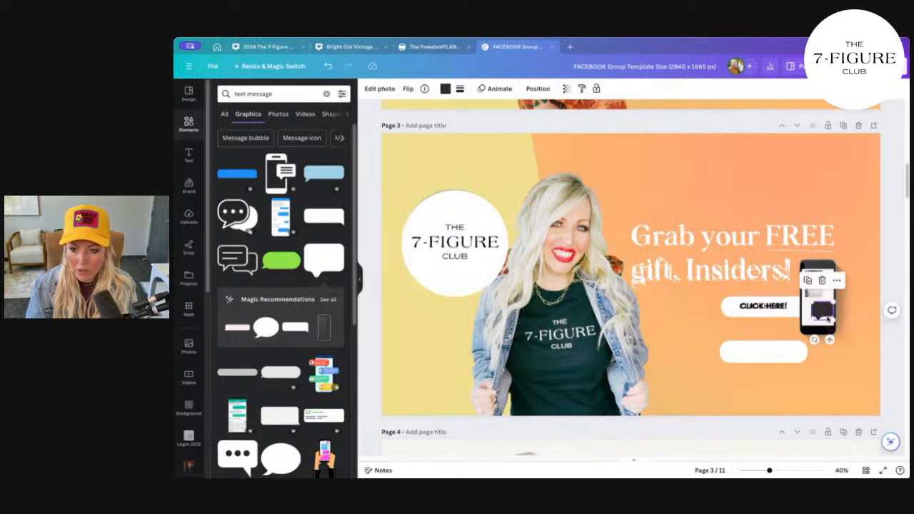
pyautogui.click(444, 91)
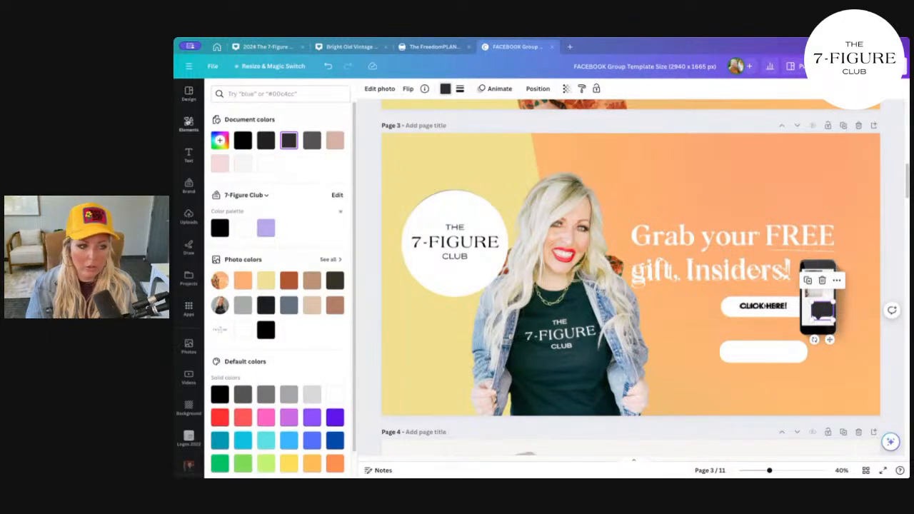
# Step: Search the elements library for "text messages" and add the plain blue message bubble graphic to the page
pyautogui.click(188, 124)
pyautogui.click(278, 94)
pyautogui.write('te')
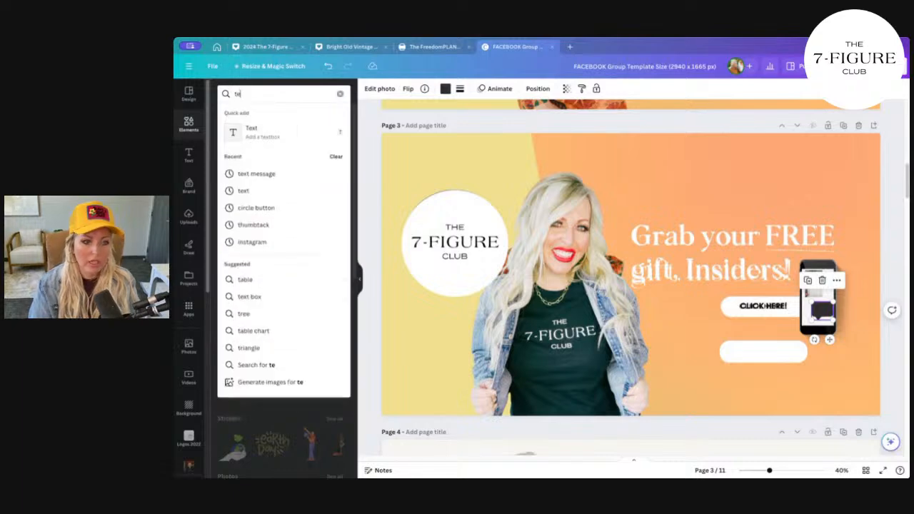
pyautogui.write('xts')
pyautogui.press('Return')
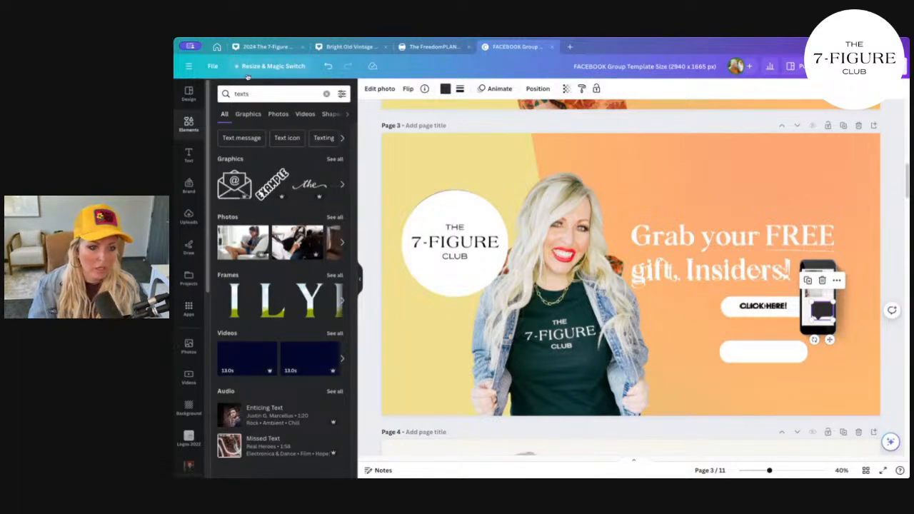
pyautogui.click(251, 94)
pyautogui.press('BackSpace')
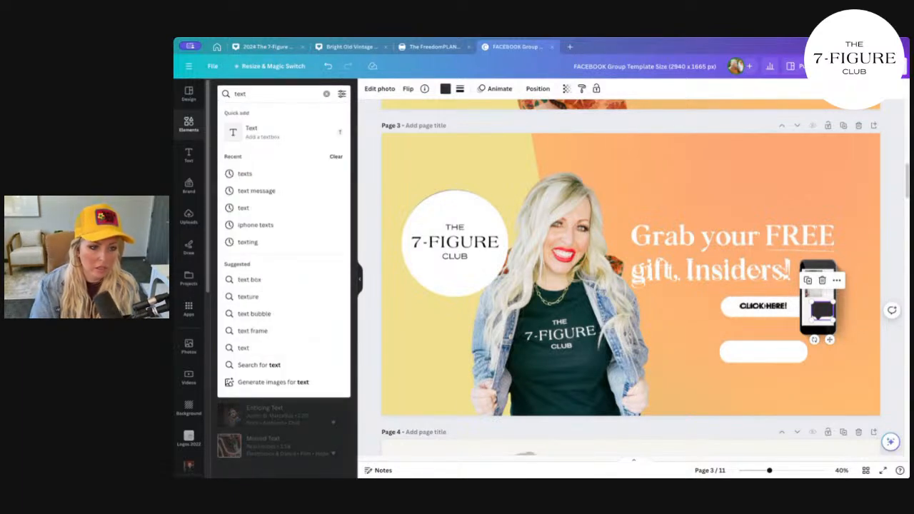
pyautogui.write('me')
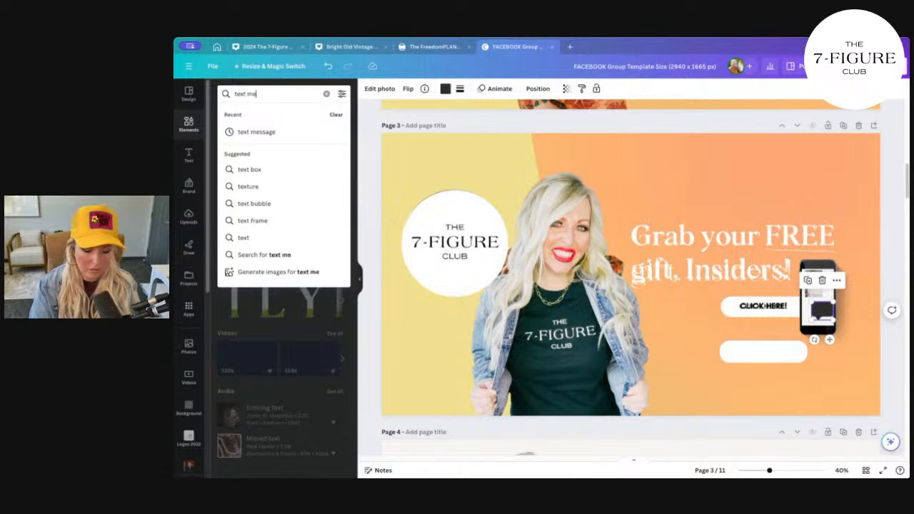
pyautogui.write('ssages')
pyautogui.press('Return')
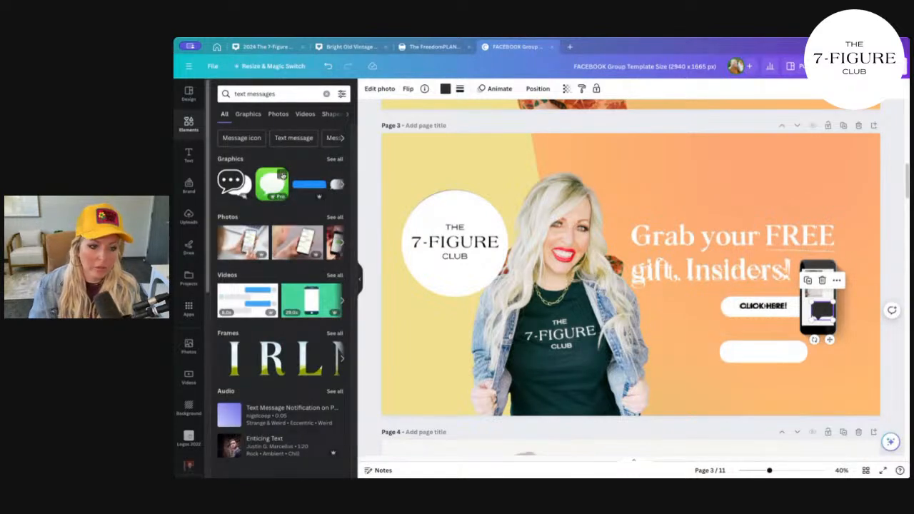
pyautogui.click(309, 184)
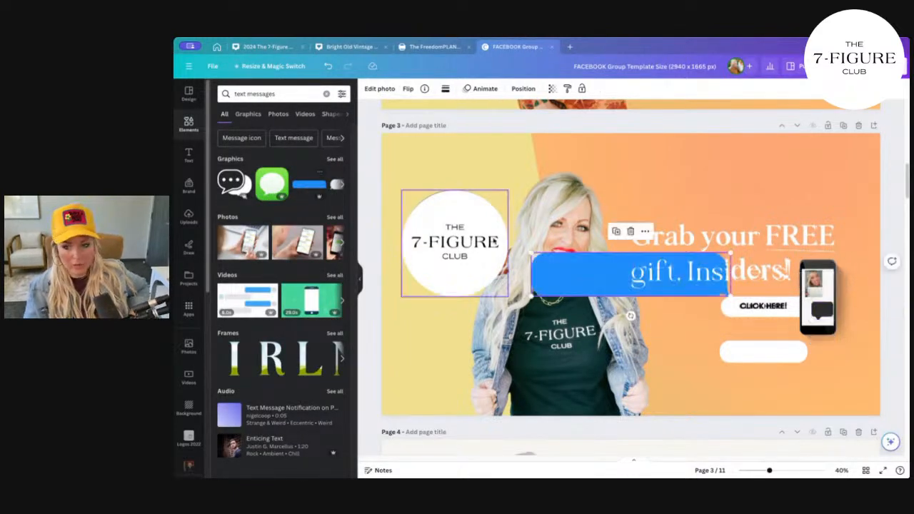
# Step: Shrink the blue bubble onto the phone's message area in place of the dark speech bubble and flip it horizontally
pyautogui.moveTo(728, 295); pyautogui.dragTo(841, 327)
pyautogui.click(819, 297)
pyautogui.click(828, 313)
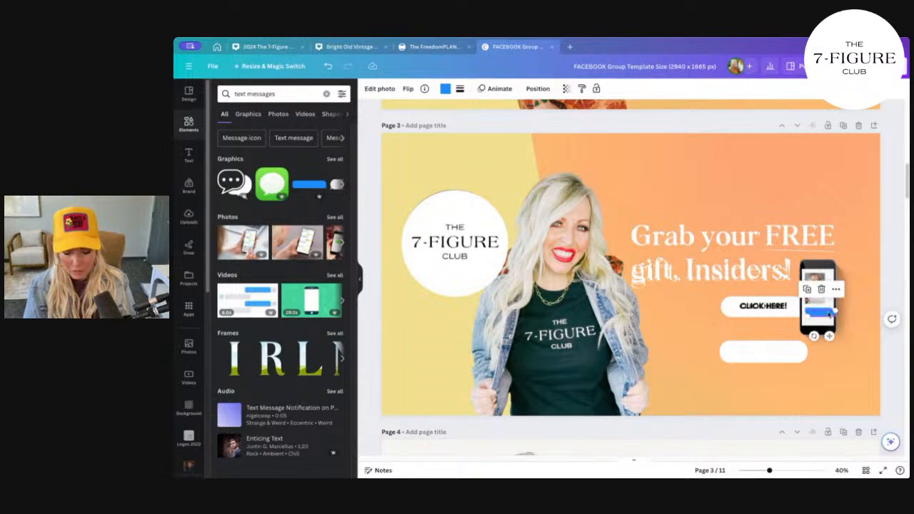
pyautogui.click(408, 88)
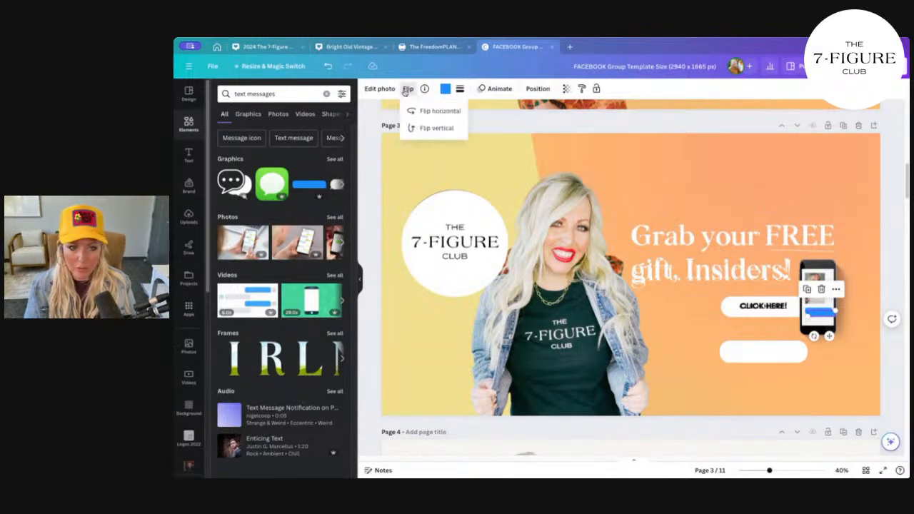
pyautogui.click(425, 112)
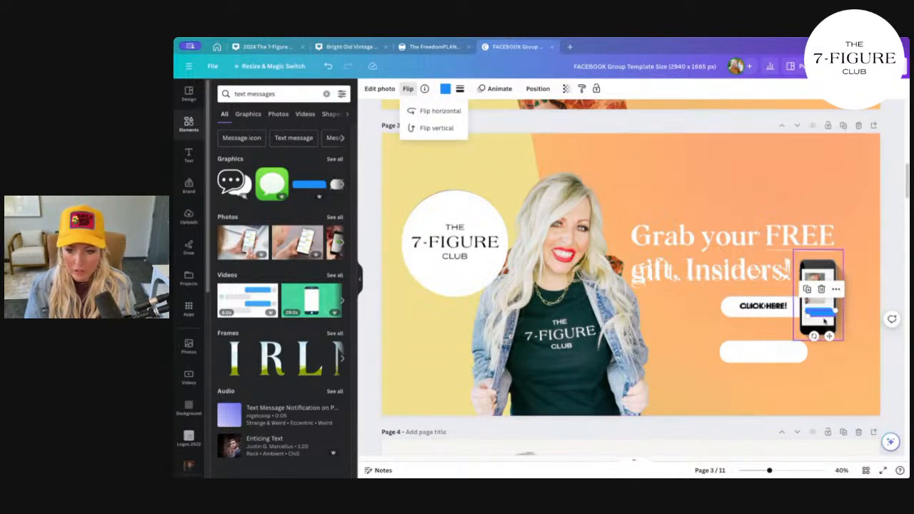
# Step: Add a smaller copy of the blue bubble below the first and stagger the two on the phone's screen
pyautogui.moveTo(818, 313); pyautogui.dragTo(825, 316)
pyautogui.click(831, 364)
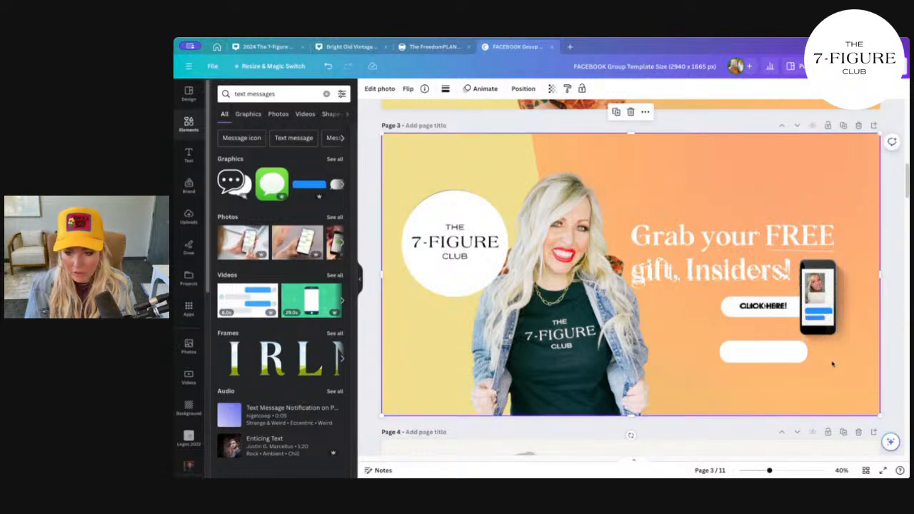
pyautogui.click(815, 320)
pyautogui.moveTo(816, 320); pyautogui.dragTo(810, 311)
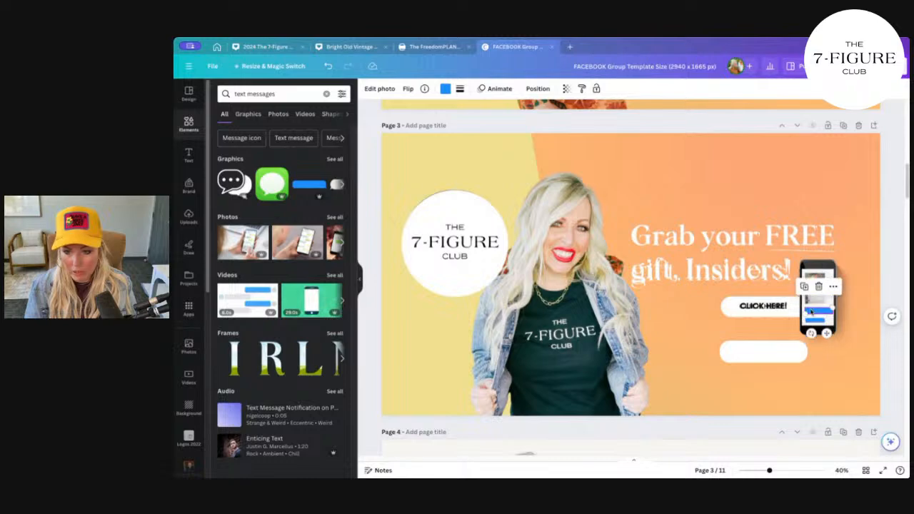
pyautogui.click(860, 378)
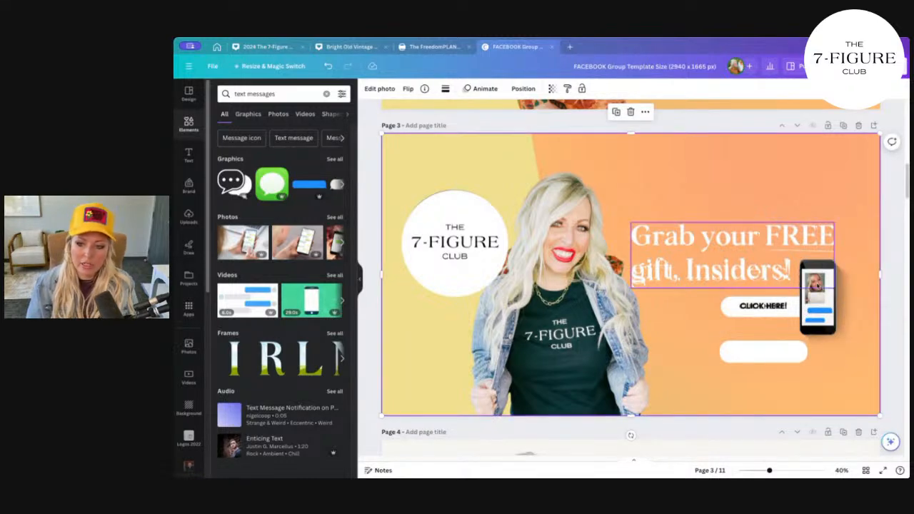
# Step: Add a body text reading "Welcome!" to the page and color it white
pyautogui.click(189, 154)
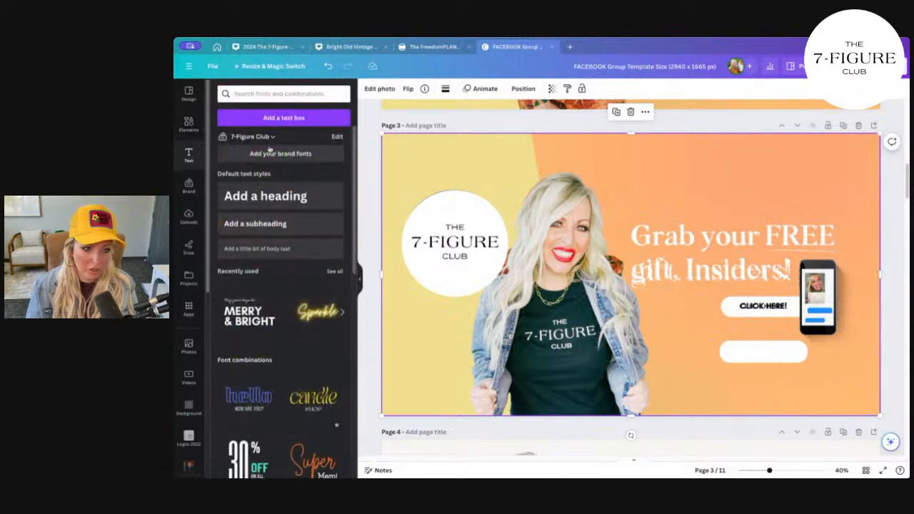
pyautogui.click(283, 247)
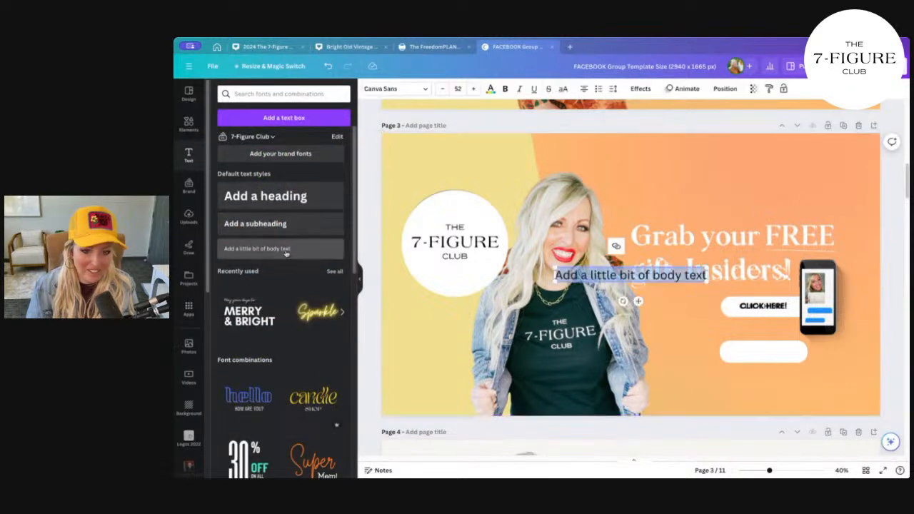
pyautogui.write('Welcome!')
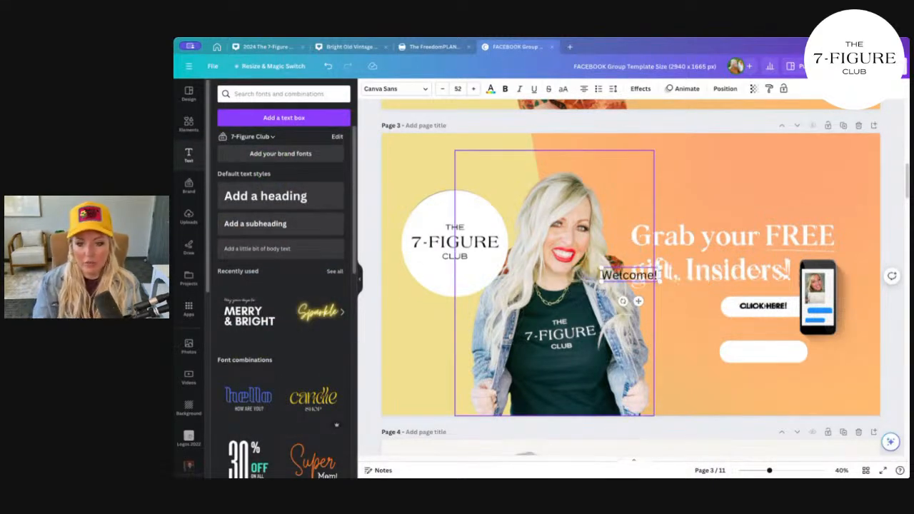
pyautogui.click(549, 151)
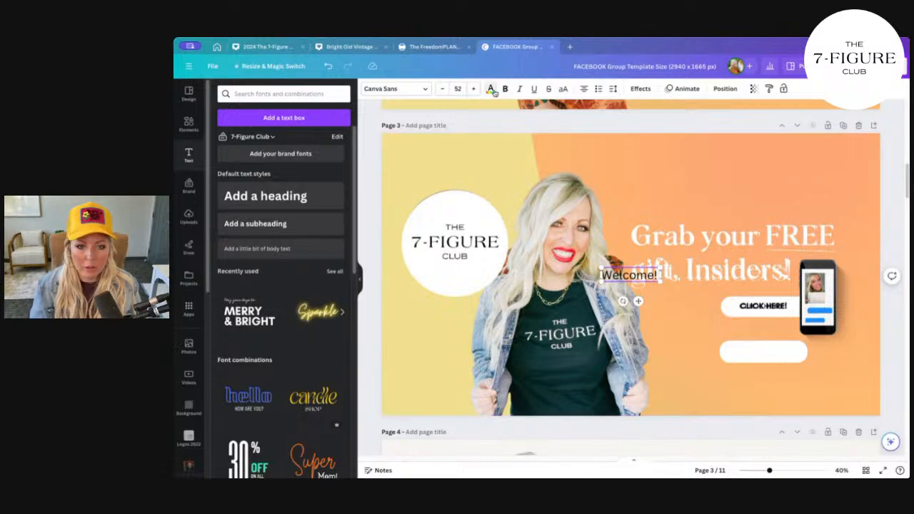
pyautogui.click(490, 88)
pyautogui.click(265, 164)
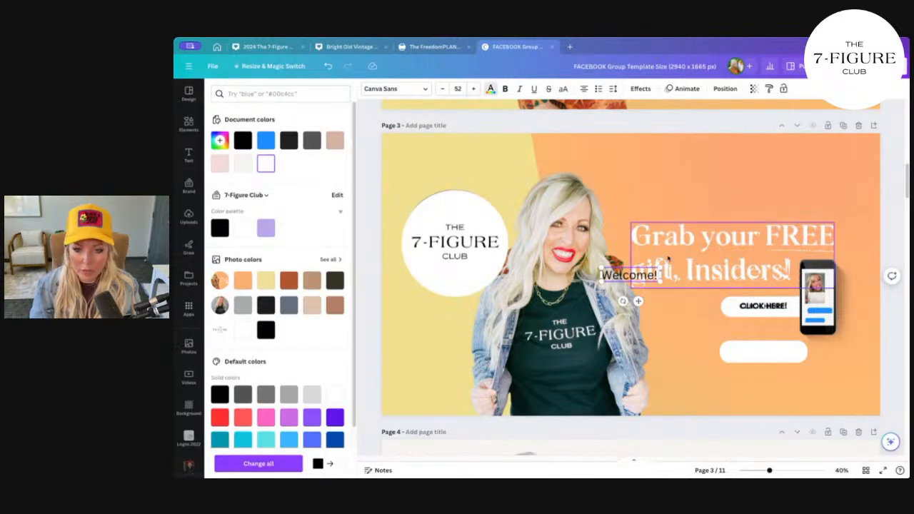
pyautogui.click(618, 275)
pyautogui.click(490, 89)
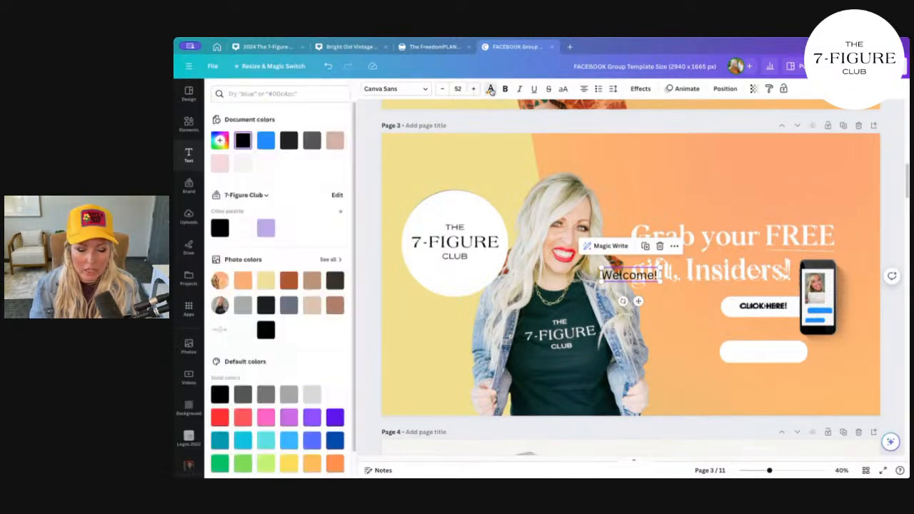
pyautogui.click(266, 164)
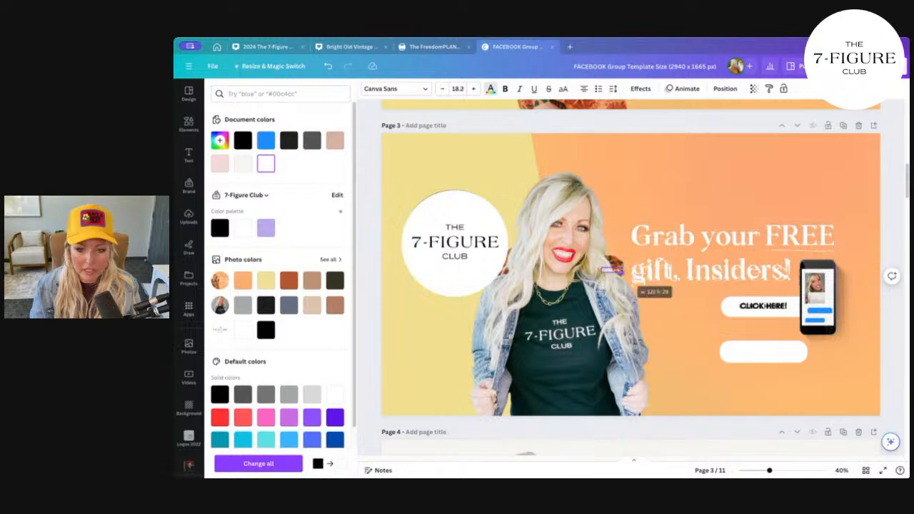
# Step: Shrink the "Welcome!" text to size 16.4 and place it over the upper blue bubble on the phone
pyautogui.click(652, 289)
pyautogui.moveTo(652, 289); pyautogui.dragTo(818, 310)
pyautogui.click(835, 377)
pyautogui.click(816, 312)
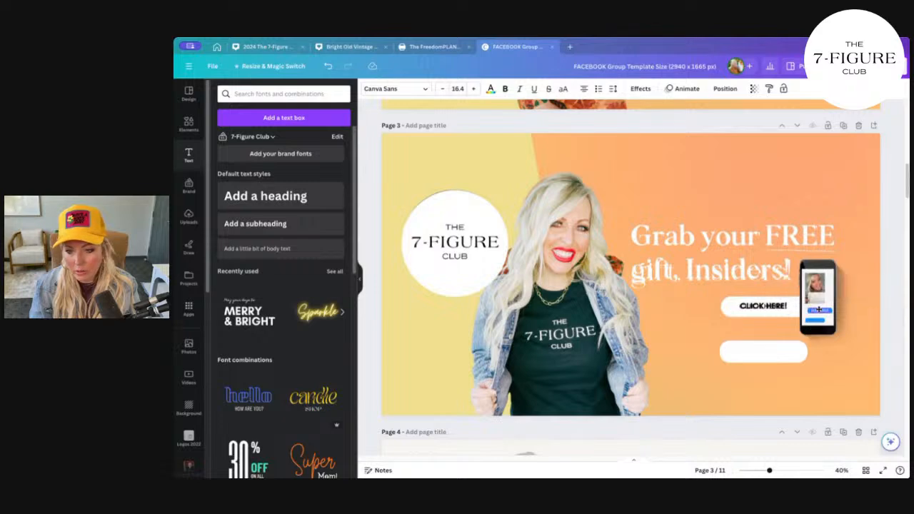
pyautogui.click(817, 310)
pyautogui.click(839, 383)
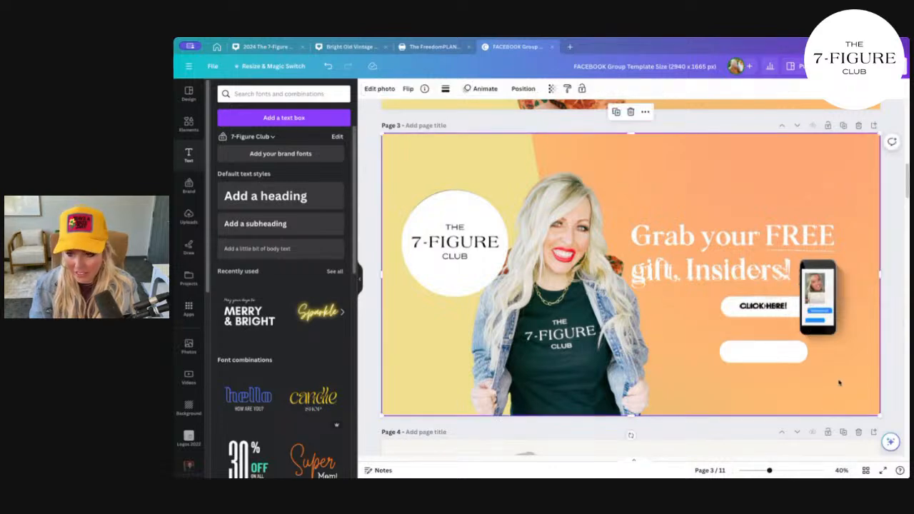
# Step: Reduce the "Welcome!" text to size 15.6 and fit a copy reading "Thanks!" over the lower blue bubble
pyautogui.hotkey('ctrl', '+')
pyautogui.hotkey('ctrl', '+')
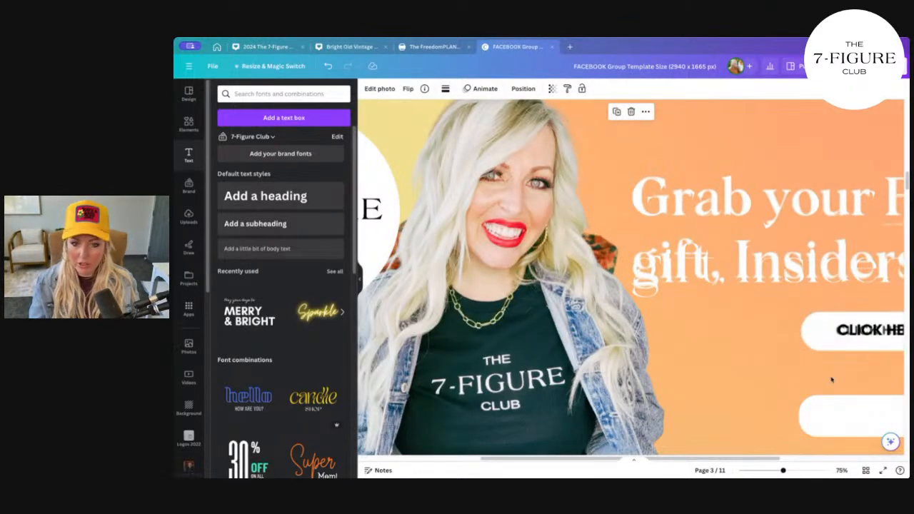
pyautogui.moveTo(756, 459); pyautogui.dragTo(850, 459)
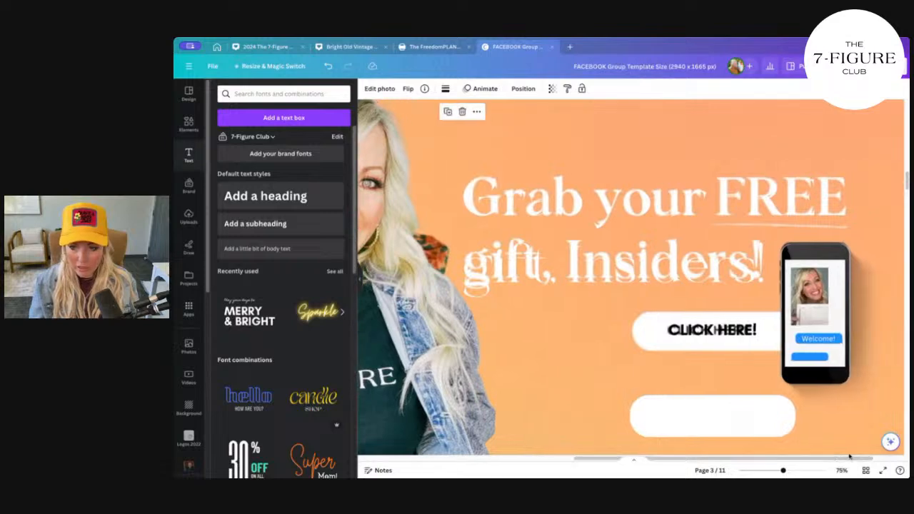
pyautogui.click(821, 341)
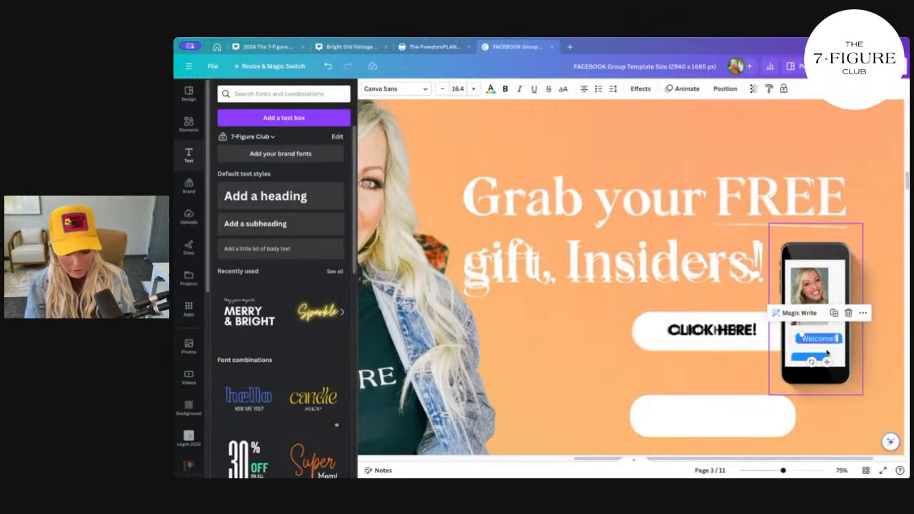
pyautogui.moveTo(801, 333); pyautogui.dragTo(805, 356)
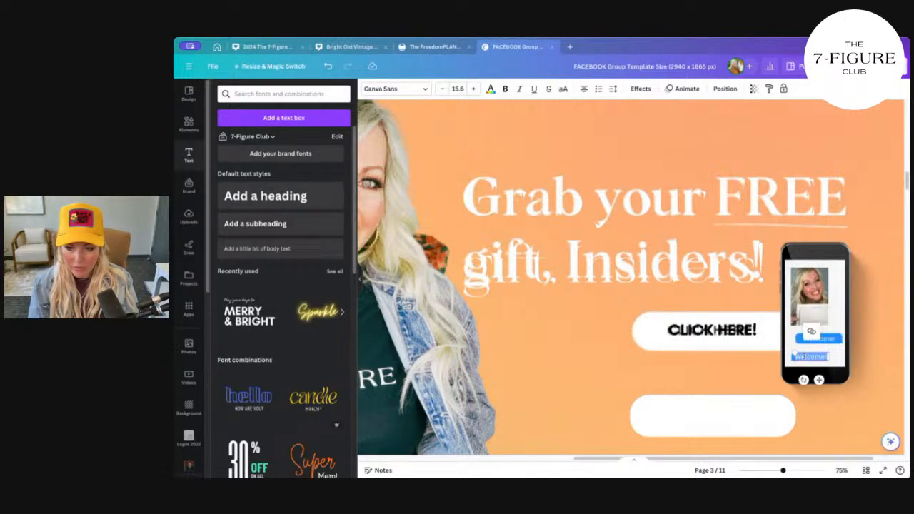
pyautogui.write('Thanks!')
pyautogui.click(816, 301)
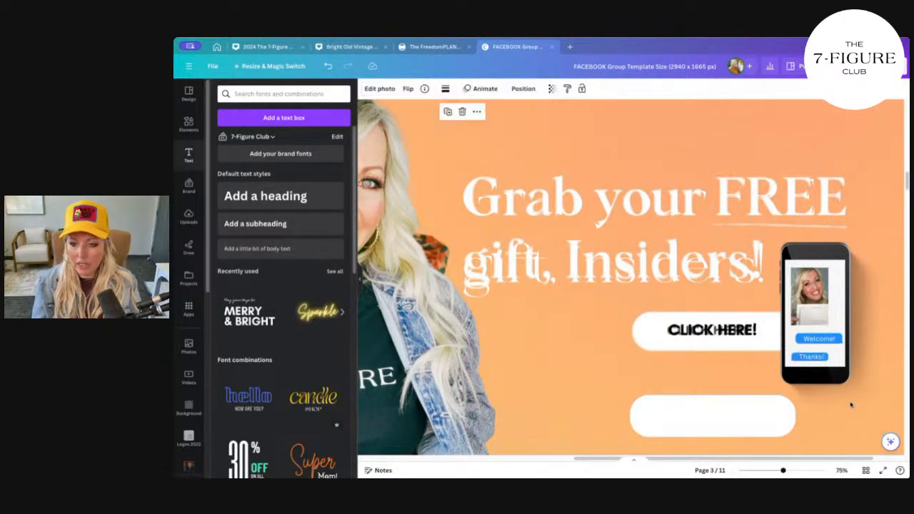
pyautogui.doubleClick(812, 357)
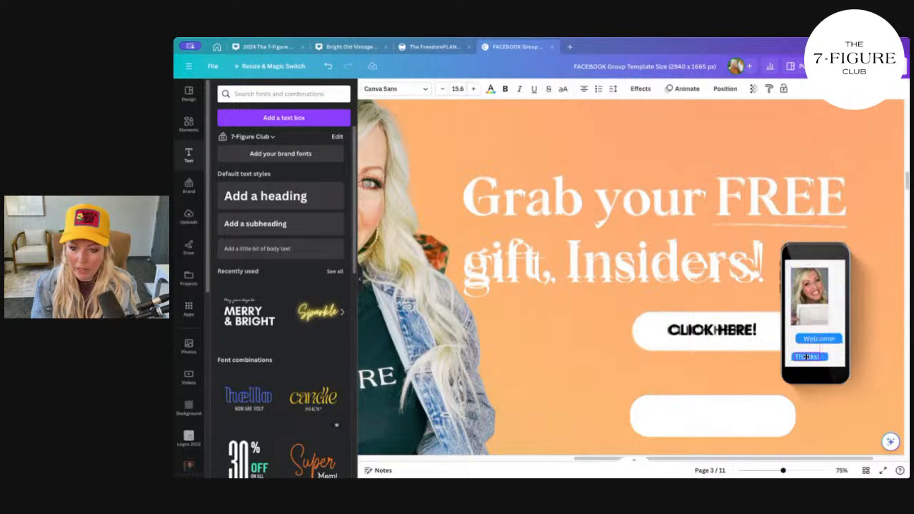
pyautogui.write('!')
pyautogui.click(828, 297)
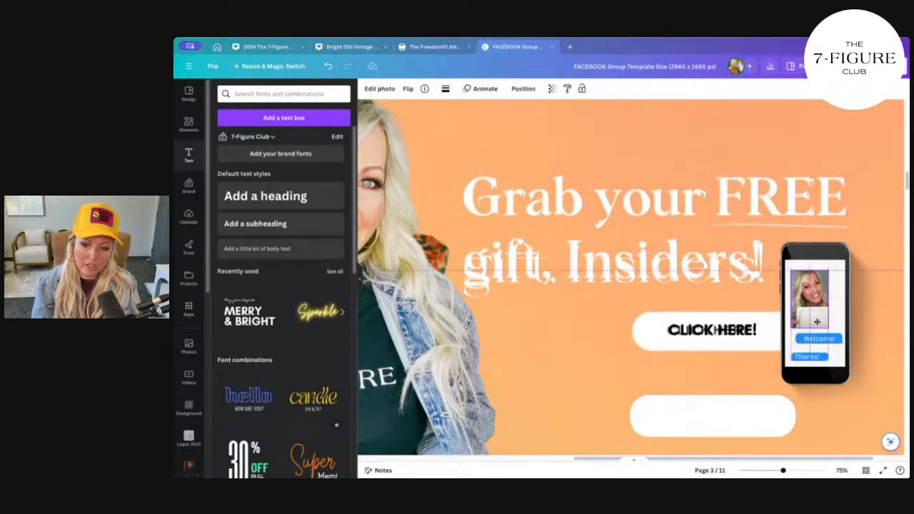
pyautogui.click(836, 387)
# Step: Place a copy of the "Welcome!" text above the portrait on the phone's screen and replace its wording with "..."
pyautogui.click(826, 342)
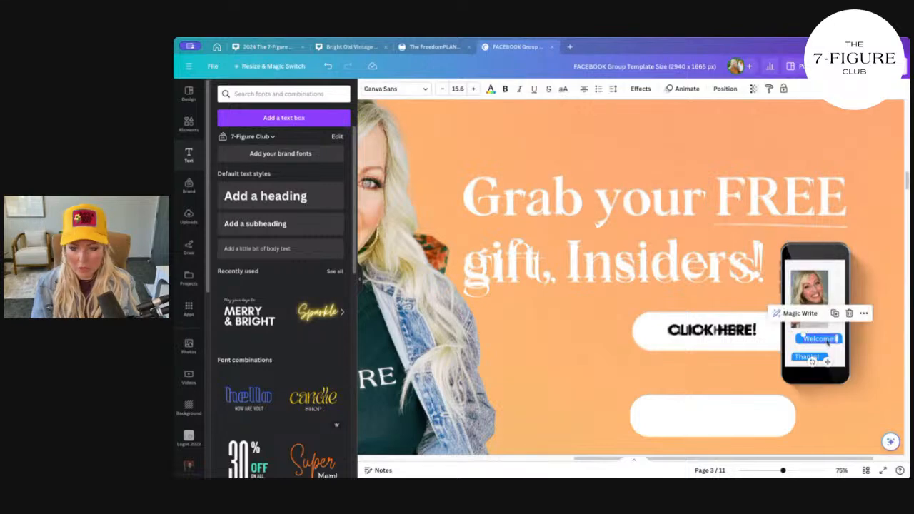
pyautogui.doubleClick(826, 343)
pyautogui.moveTo(827, 342); pyautogui.dragTo(809, 265)
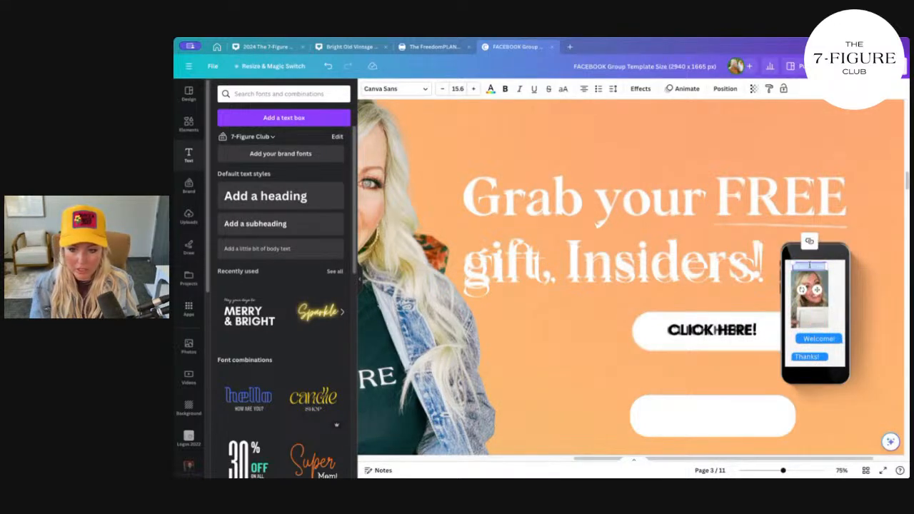
pyautogui.press('BackSpace')
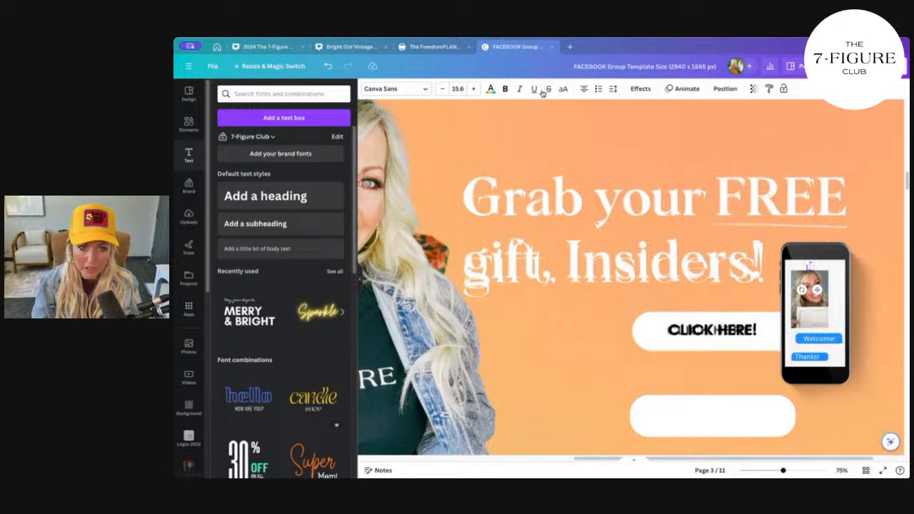
# Step: Color the dots above the portrait black, enlarge them to size 25.9, and align them with the portrait's left edge
pyautogui.click(491, 89)
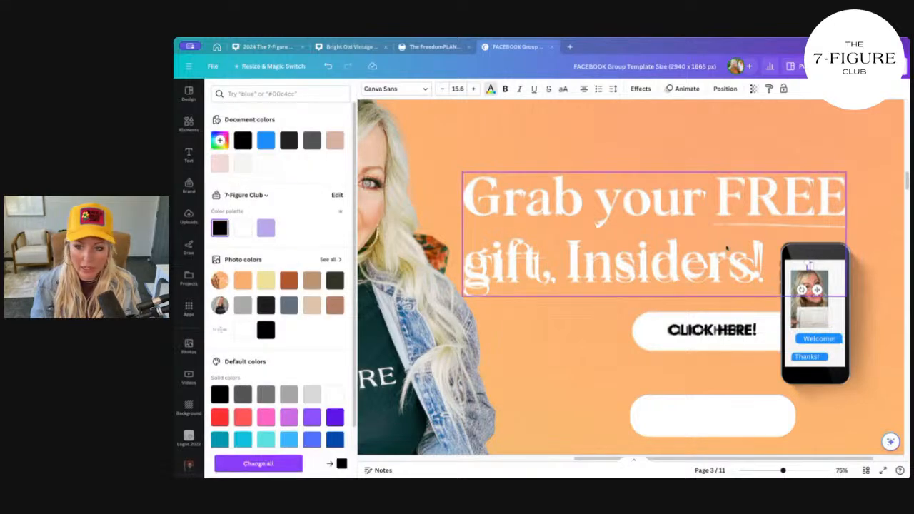
pyautogui.moveTo(807, 263); pyautogui.dragTo(803, 258)
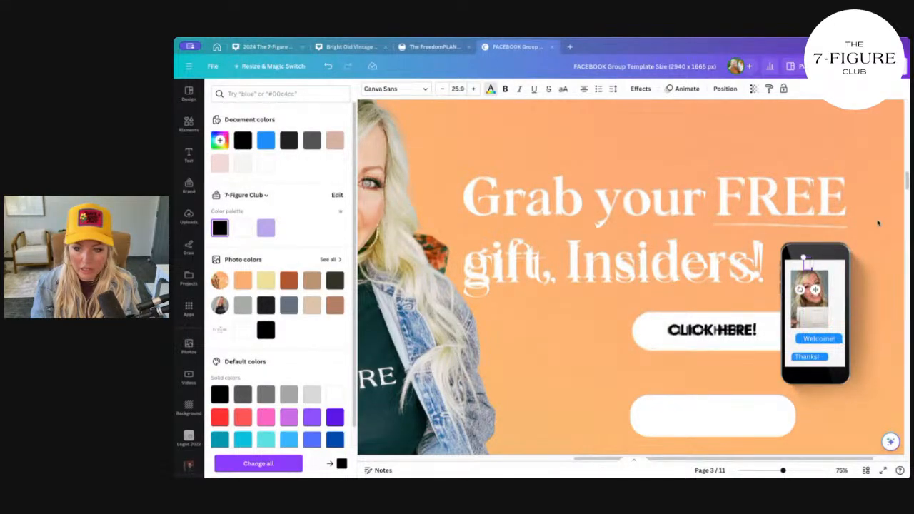
pyautogui.click(877, 221)
pyautogui.click(807, 264)
pyautogui.click(489, 90)
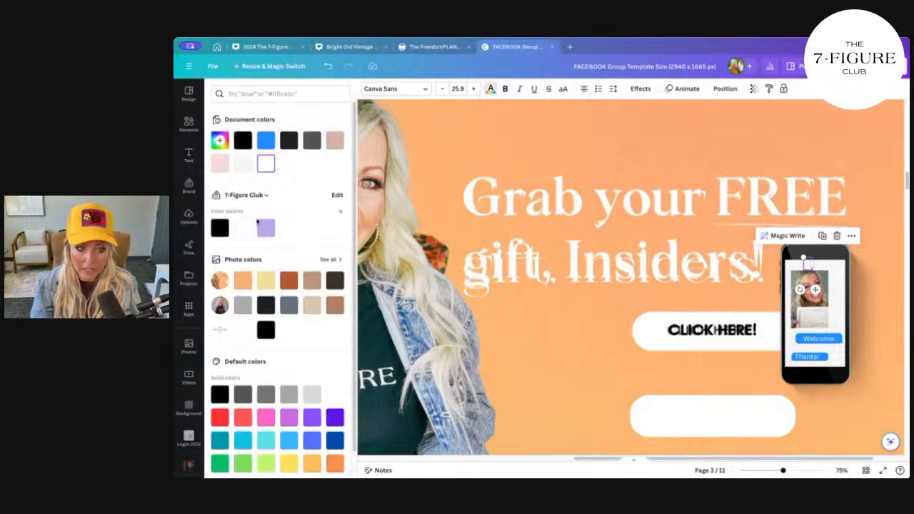
pyautogui.click(810, 286)
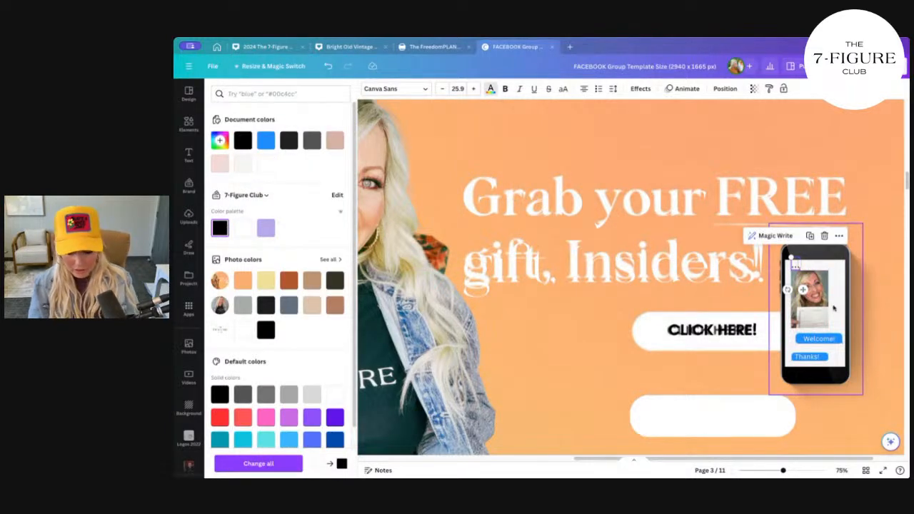
# Step: Place a copy of the black dots between the "Welcome!" and "Thanks!" bubbles on the phone's screen
pyautogui.moveTo(803, 290); pyautogui.dragTo(839, 369)
pyautogui.click(874, 365)
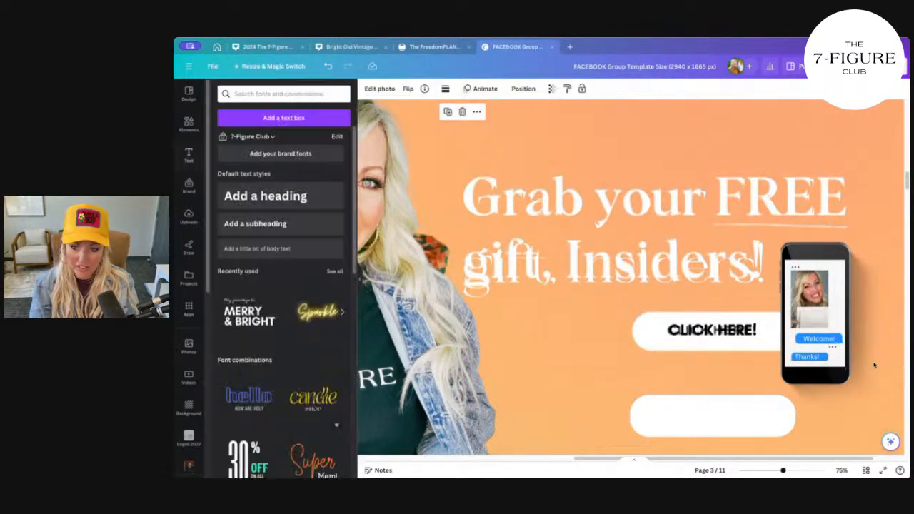
pyautogui.hotkey('ctrl', '+')
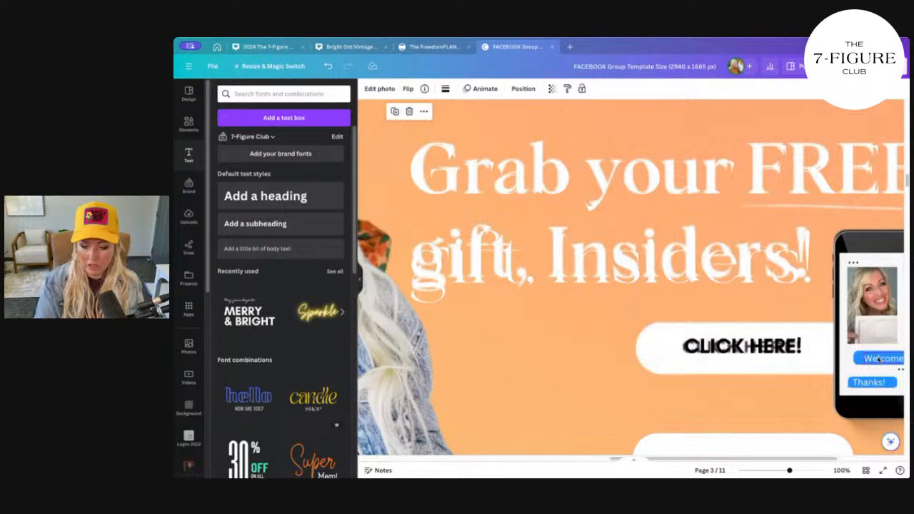
# Step: Move the blank white button shape beneath the "CLICK HERE!" text and nudge the 7-Figure Club logo circle up slightly
pyautogui.hotkey('ctrl', '-')
pyautogui.hotkey('ctrl', '-')
pyautogui.hotkey('ctrl', '-')
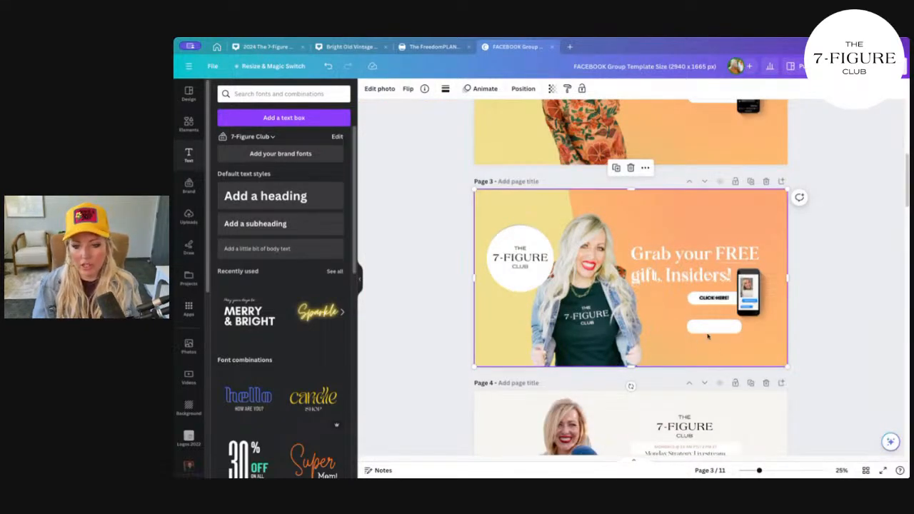
pyautogui.moveTo(707, 336); pyautogui.dragTo(713, 301)
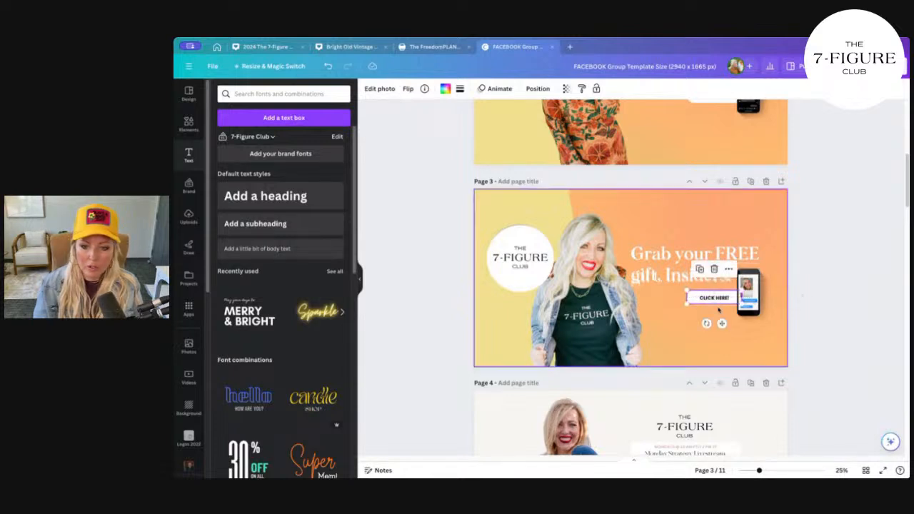
pyautogui.click(718, 334)
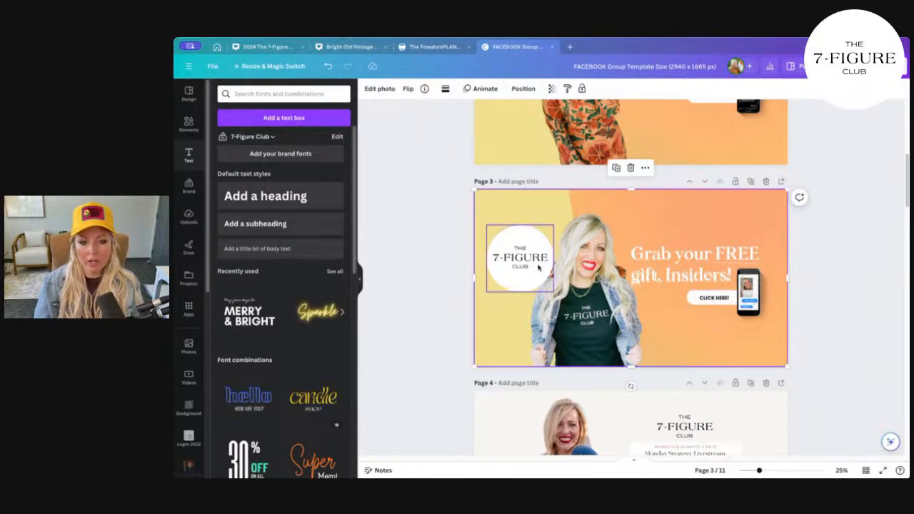
pyautogui.moveTo(525, 263); pyautogui.dragTo(524, 261)
pyautogui.click(712, 341)
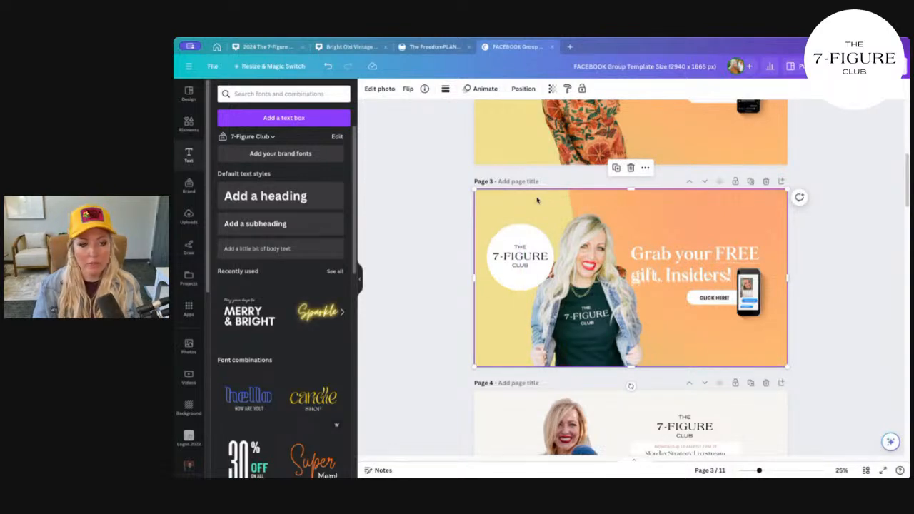
# Step: Search the elements for "triangles" and add the downward-pointing triangle to page 3
pyautogui.click(188, 100)
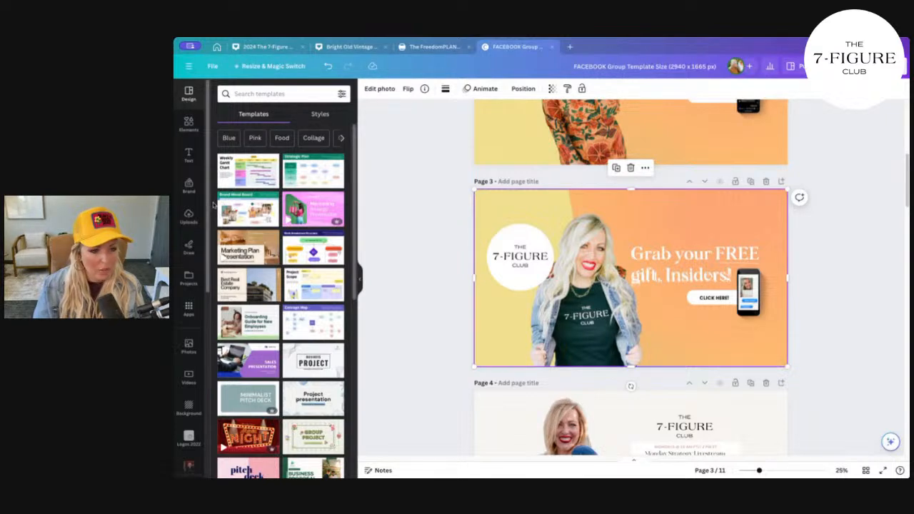
pyautogui.click(191, 128)
pyautogui.click(308, 90)
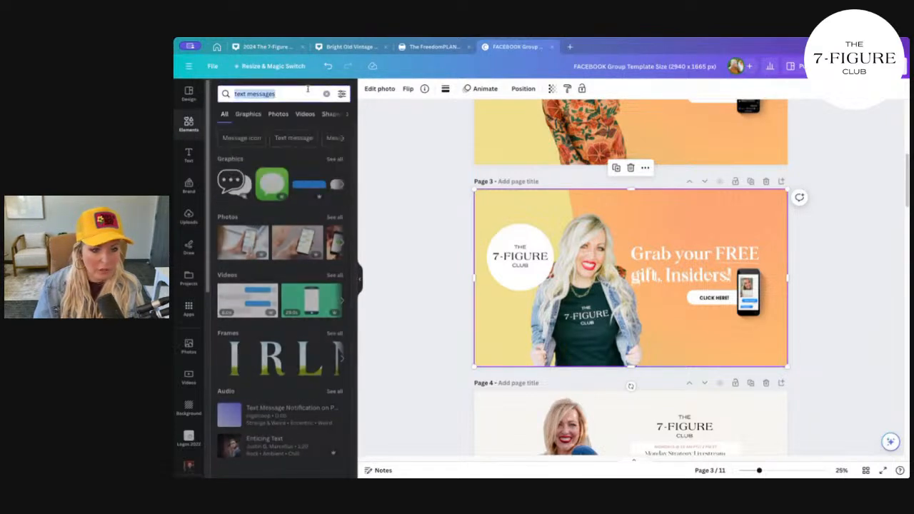
pyautogui.write('triangles')
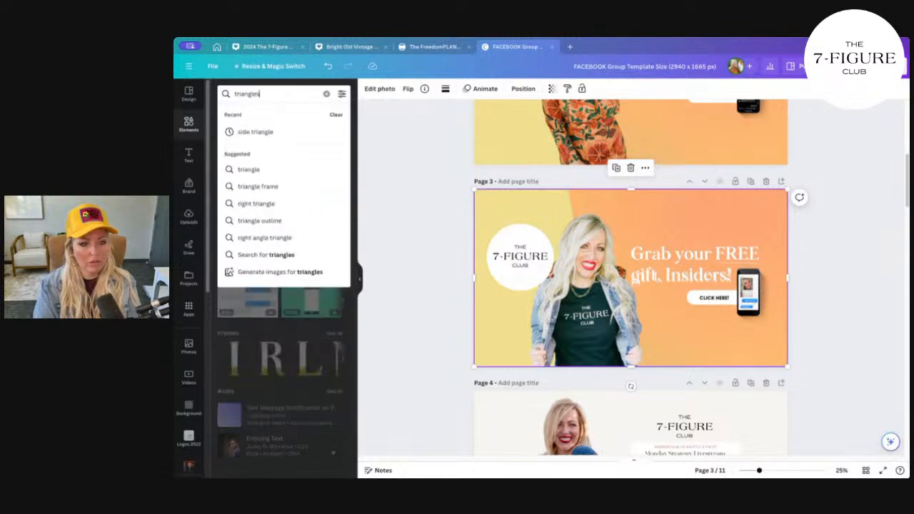
pyautogui.press('Return')
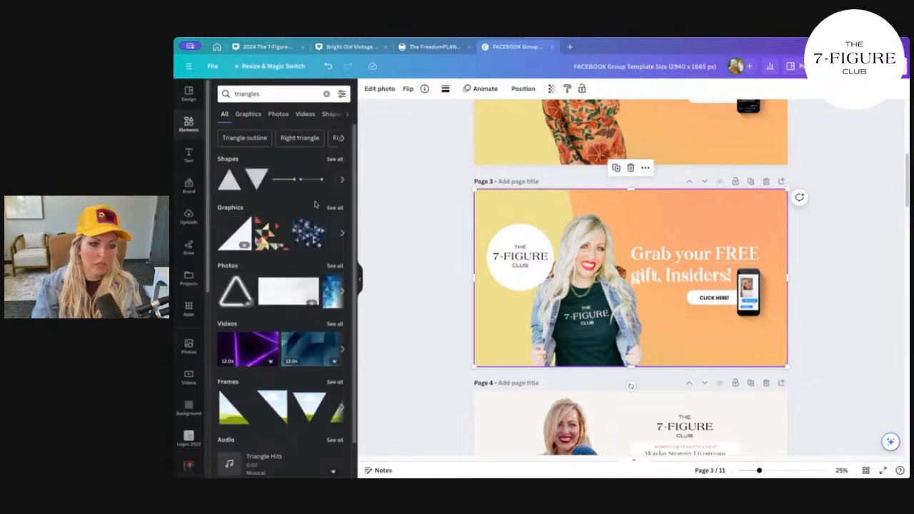
pyautogui.click(254, 178)
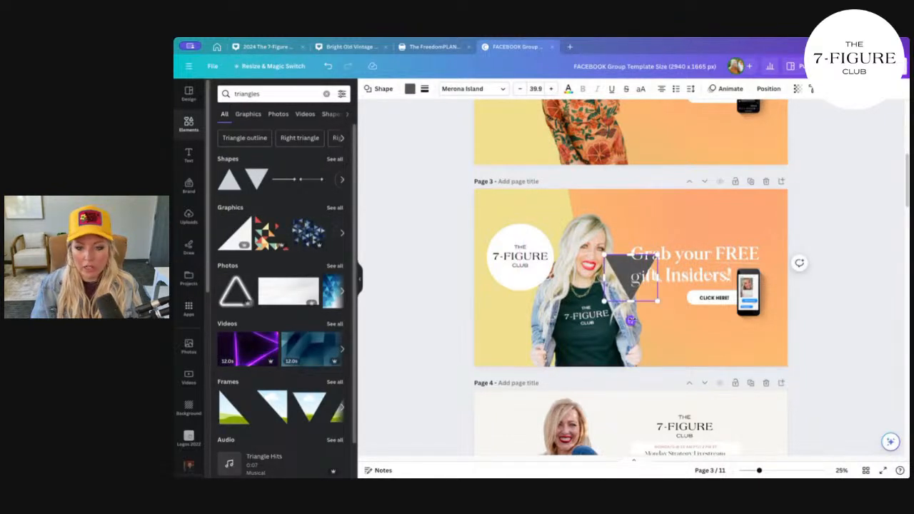
# Step: Rotate the triangle to point left and stretch it over the banner's yellow section, with its edge along the slanted color divide
pyautogui.moveTo(630, 321); pyautogui.dragTo(538, 304)
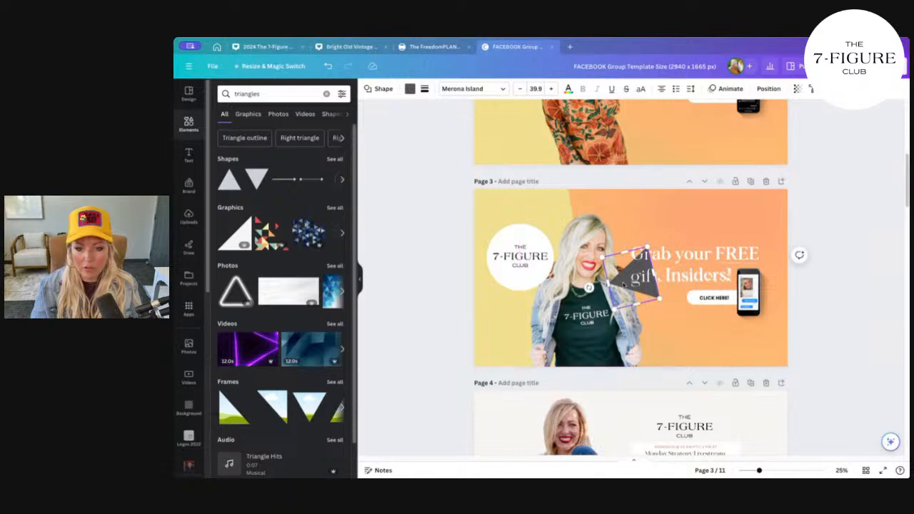
pyautogui.moveTo(626, 286); pyautogui.dragTo(408, 255)
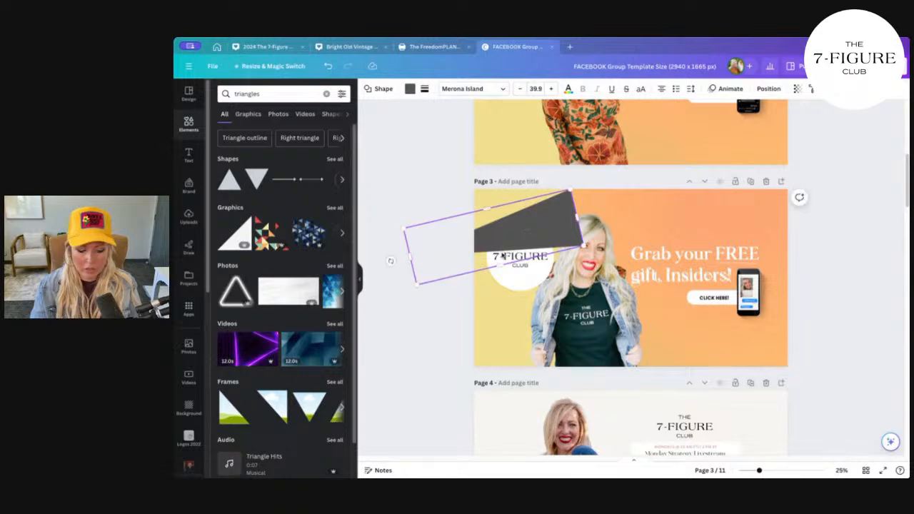
pyautogui.press('super+z')
pyautogui.moveTo(520, 201); pyautogui.dragTo(404, 115)
pyautogui.moveTo(559, 232); pyautogui.dragTo(576, 308)
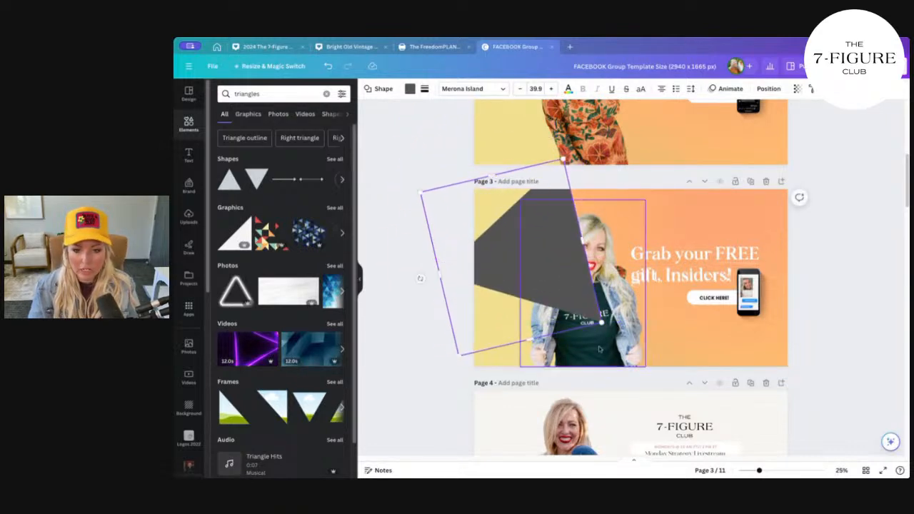
pyautogui.moveTo(420, 280); pyautogui.dragTo(415, 272)
pyautogui.moveTo(562, 244)
pyautogui.mouseDown()
pyautogui.moveTo(541, 240)
pyautogui.moveTo(566, 244)
pyautogui.moveTo(555, 245)
pyautogui.mouseUp()
pyautogui.moveTo(494, 175); pyautogui.dragTo(549, 460)
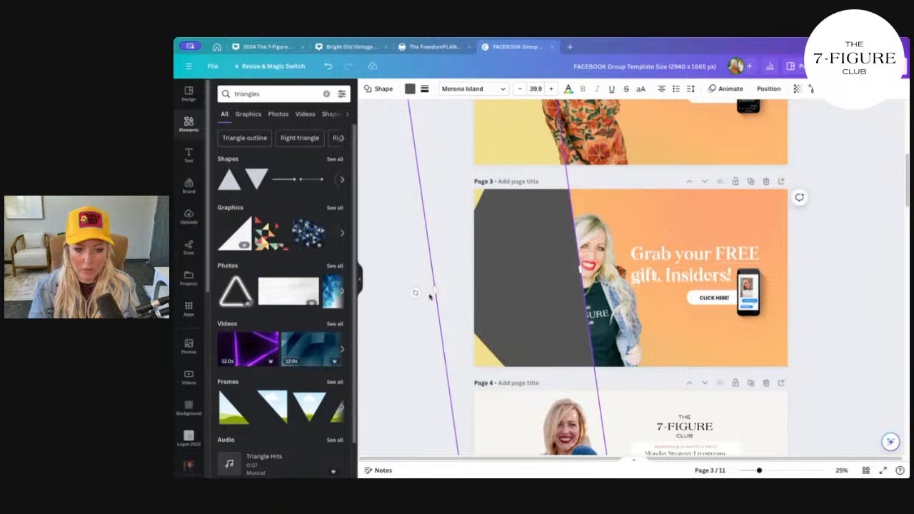
pyautogui.moveTo(431, 294); pyautogui.dragTo(358, 301)
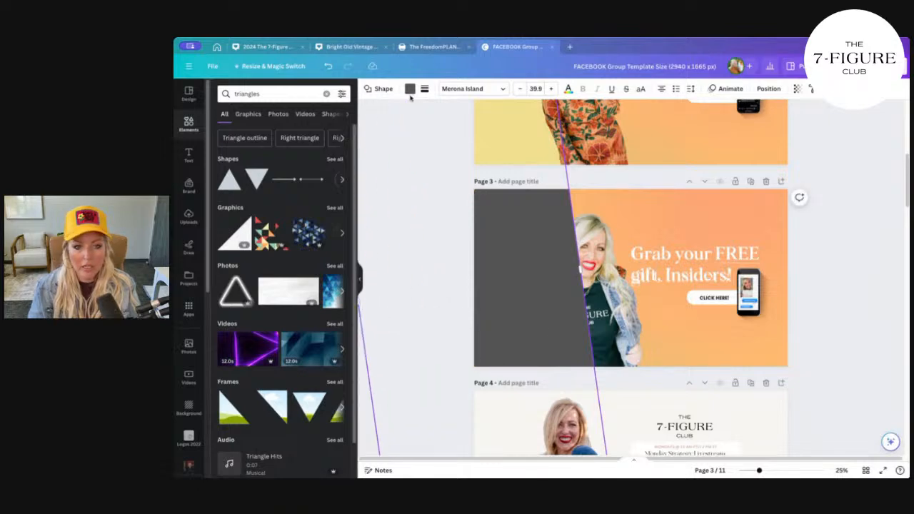
# Step: Fill the triangle with the document's pale pink and send it backward behind the logo circle
pyautogui.click(410, 90)
pyautogui.click(243, 163)
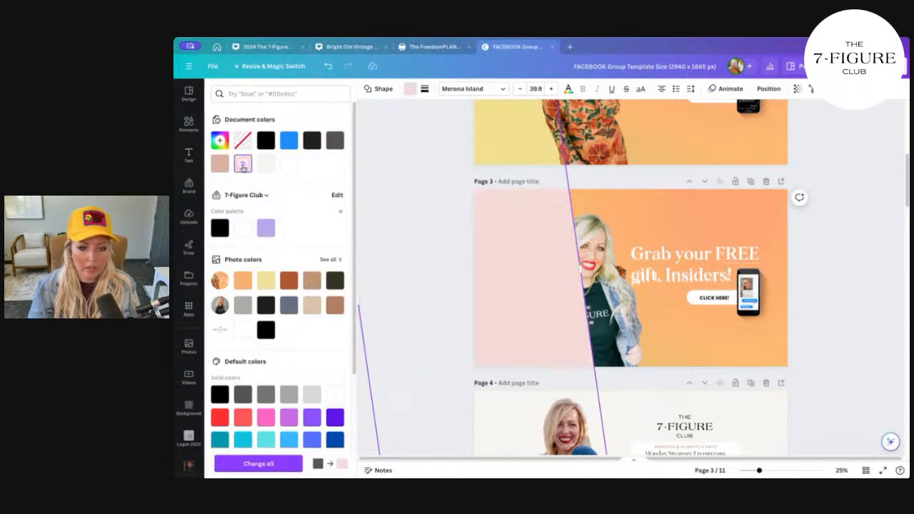
pyautogui.rightClick(534, 289)
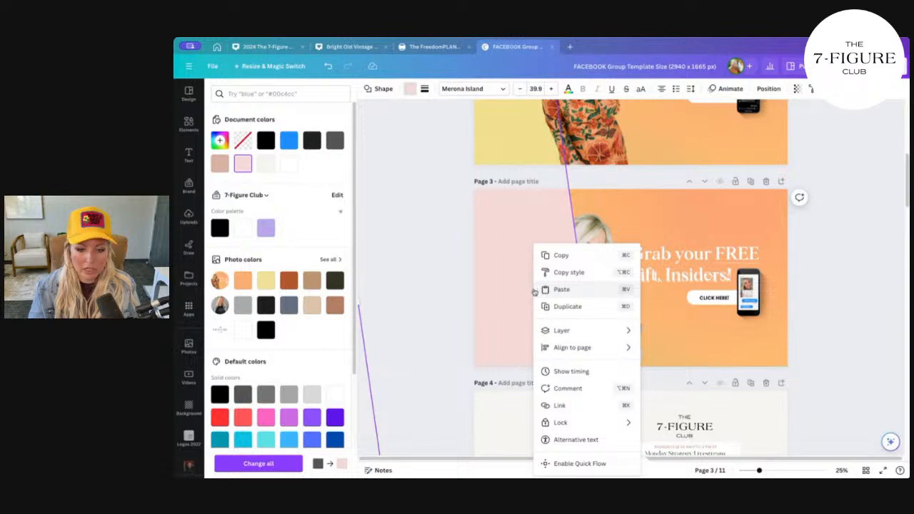
pyautogui.moveTo(547, 331)
pyautogui.click(684, 364)
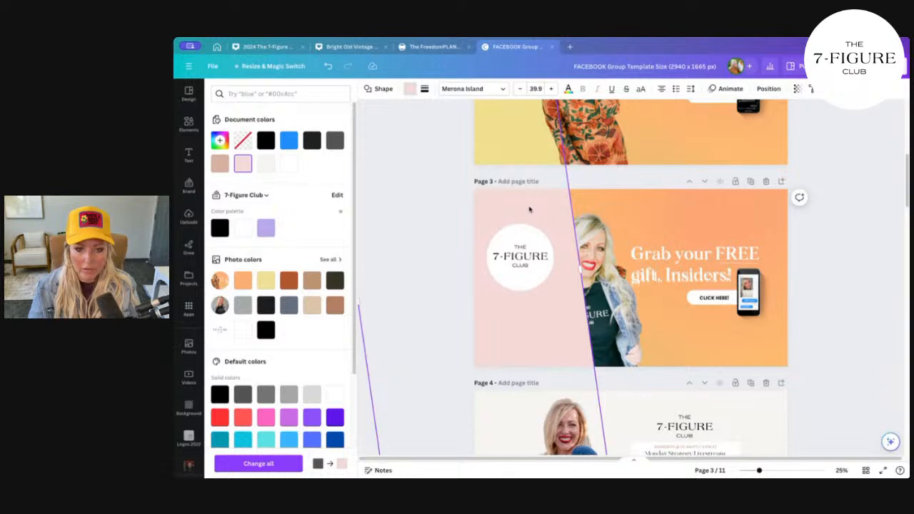
pyautogui.click(500, 207)
pyautogui.rightClick(489, 205)
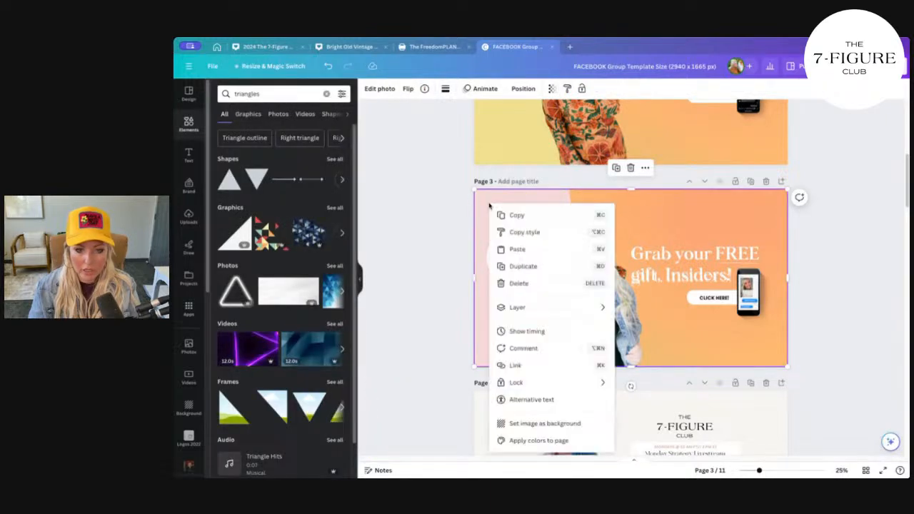
pyautogui.moveTo(550, 307)
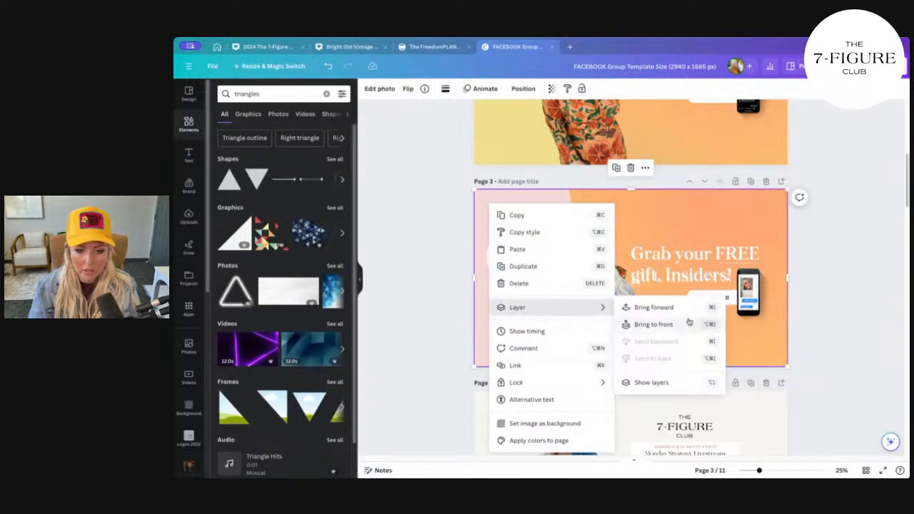
pyautogui.click(652, 210)
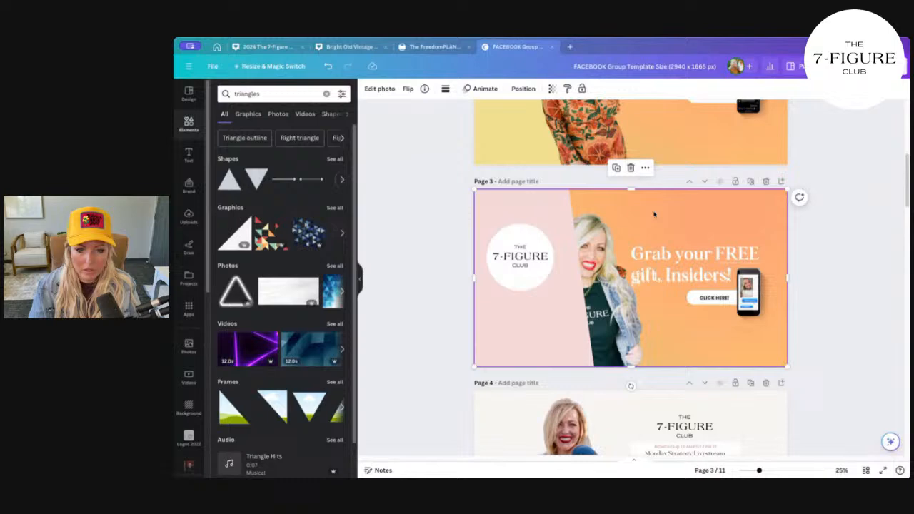
# Step: Send the pale pink triangle backward behind the portrait cutout
pyautogui.rightClick(561, 207)
pyautogui.moveTo(599, 312)
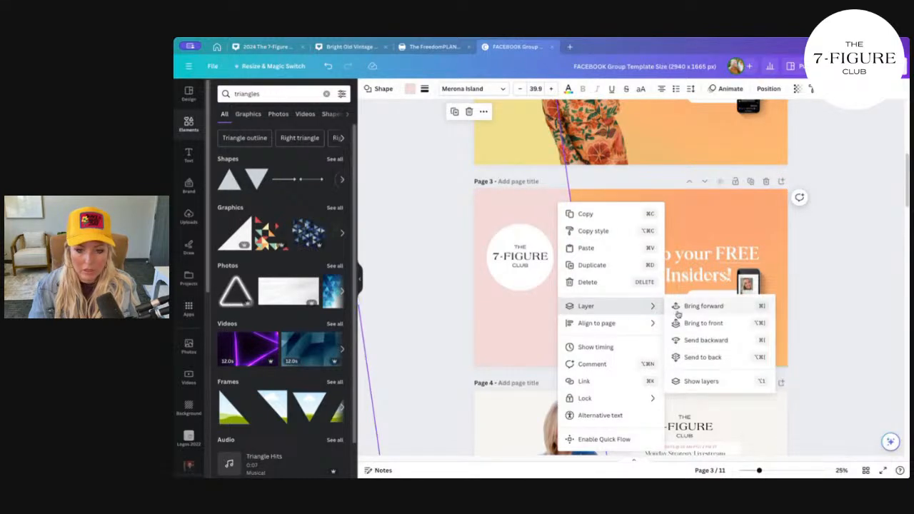
pyautogui.click(686, 339)
pyautogui.click(659, 230)
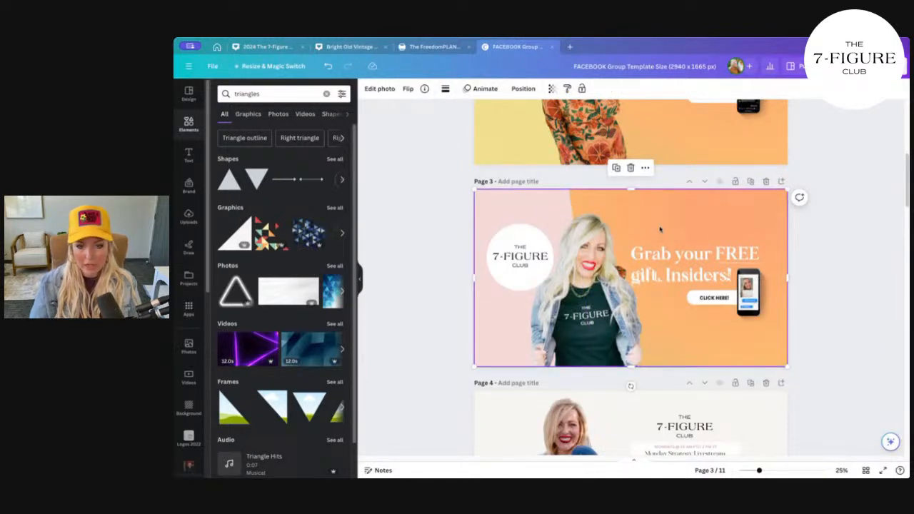
# Step: Add a rectangle shape to page 3 and stretch it over the whole orange section of the banner
pyautogui.click(273, 96)
pyautogui.write('rec')
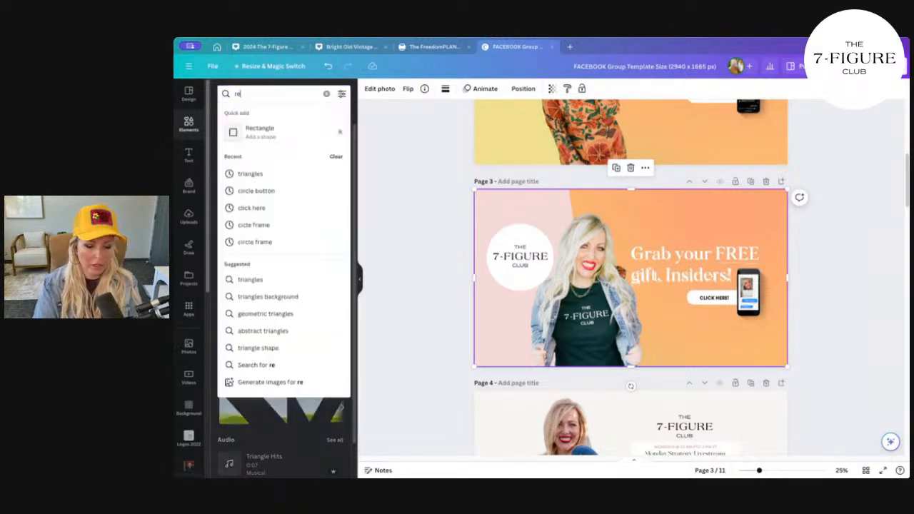
pyautogui.click(259, 131)
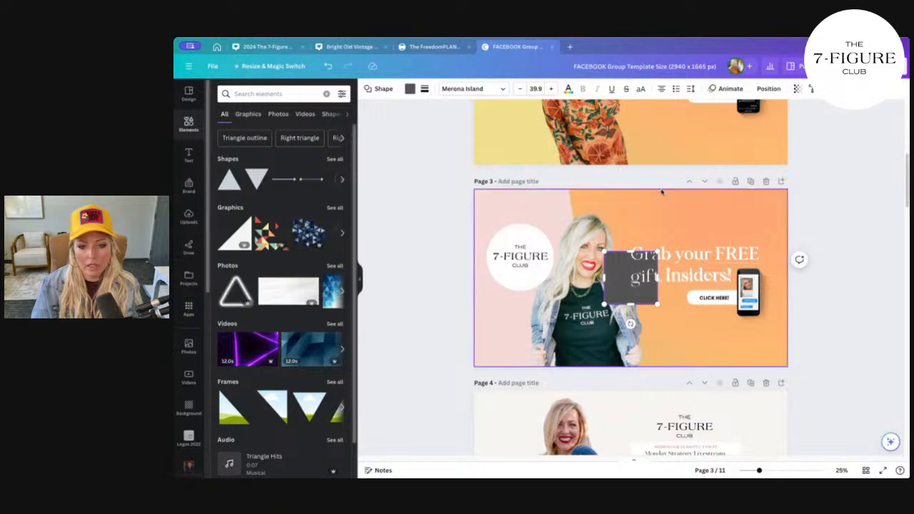
pyautogui.moveTo(621, 275); pyautogui.dragTo(800, 212)
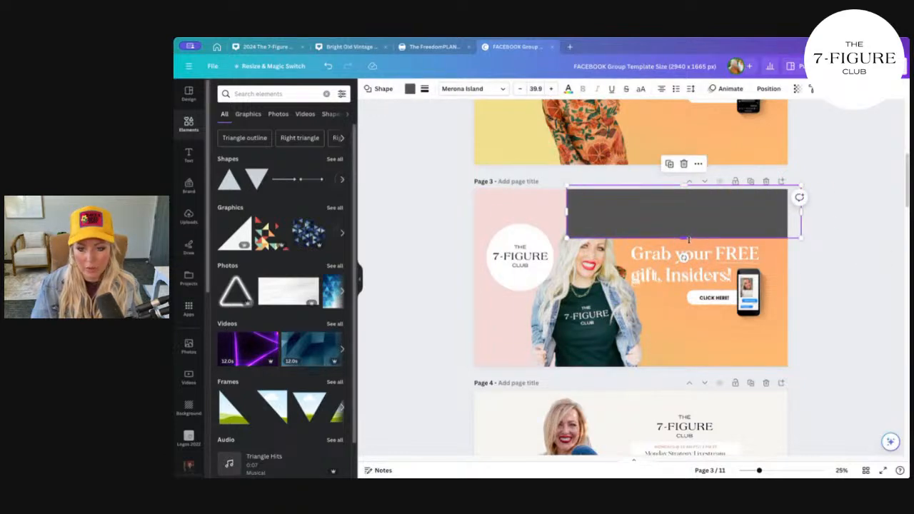
pyautogui.moveTo(688, 239); pyautogui.dragTo(687, 386)
# Step: Send the gray rectangle to the back and delete the original banner background image covering it
pyautogui.rightClick(711, 206)
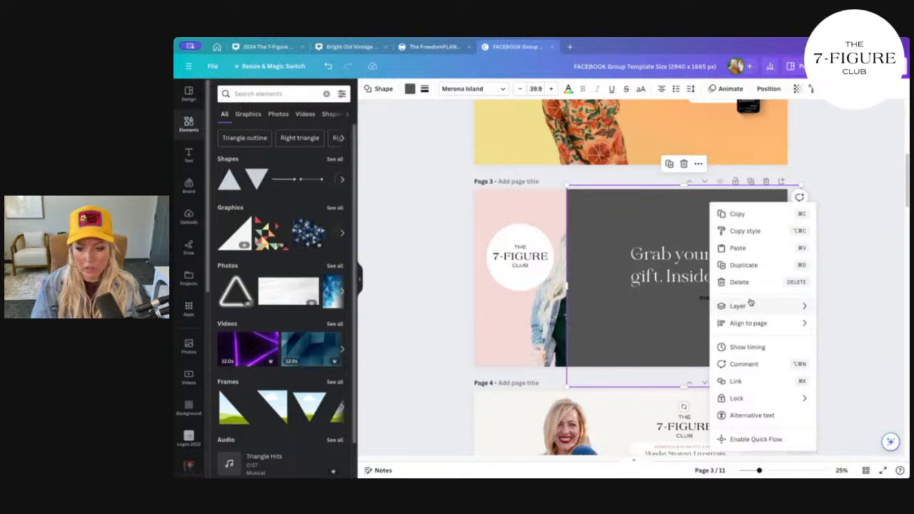
pyautogui.moveTo(750, 306)
pyautogui.click(848, 355)
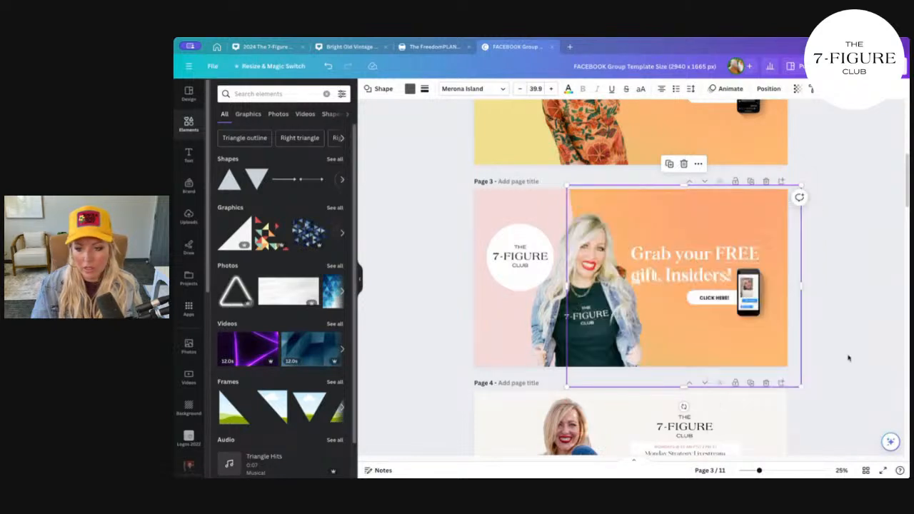
pyautogui.click(838, 313)
pyautogui.moveTo(705, 214); pyautogui.dragTo(764, 215)
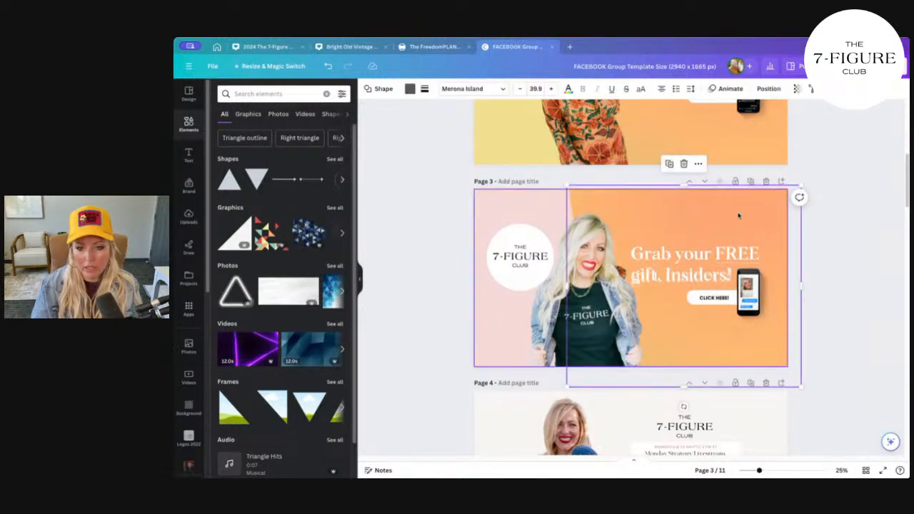
pyautogui.click(738, 215)
pyautogui.press('Delete')
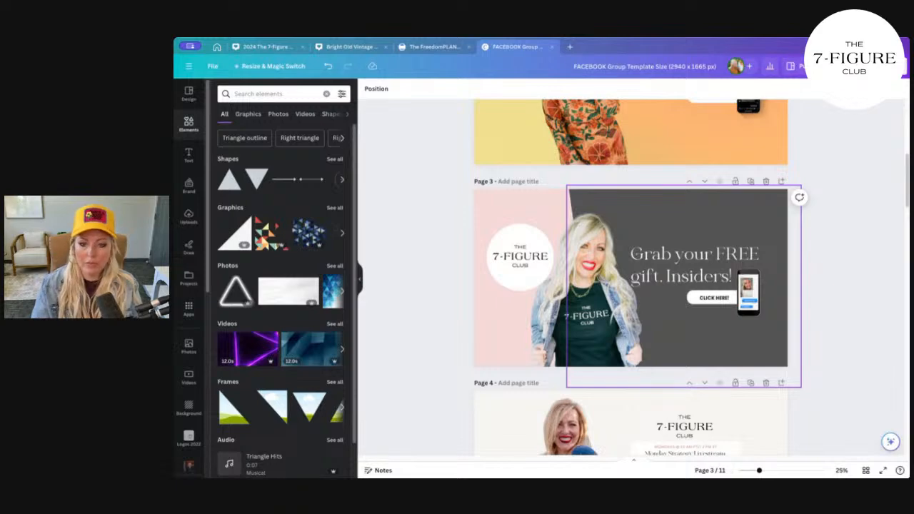
# Step: Nudge the gray rectangle slightly left and rotate the pink triangle to 78° along their shared slanted edge
pyautogui.click(743, 211)
pyautogui.moveTo(743, 208); pyautogui.dragTo(739, 209)
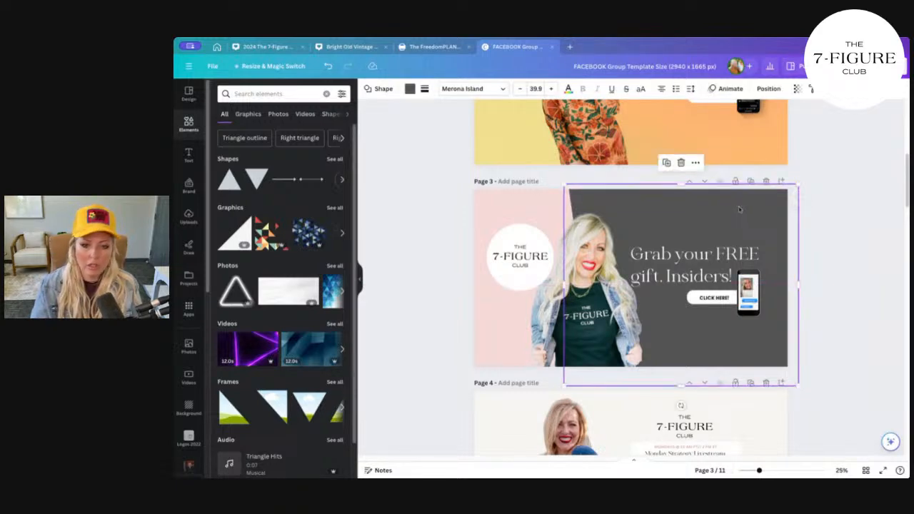
pyautogui.click(520, 199)
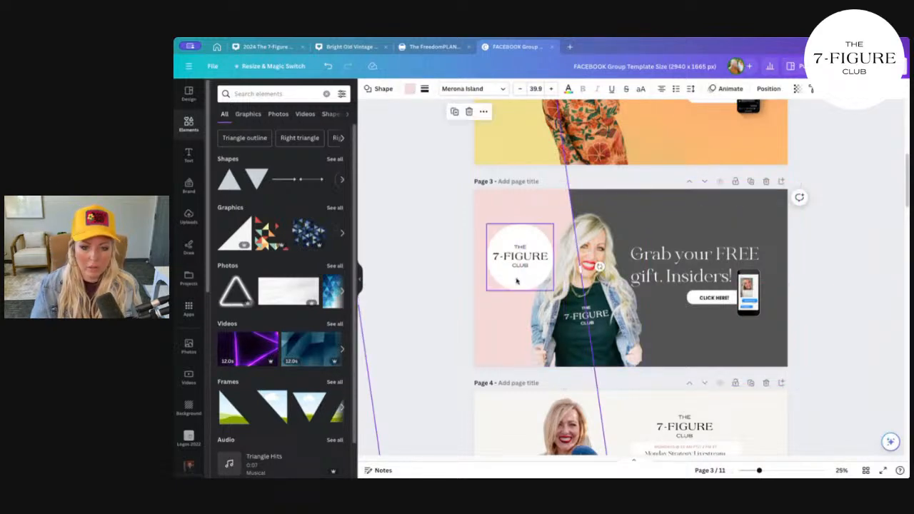
pyautogui.moveTo(599, 269); pyautogui.dragTo(597, 258)
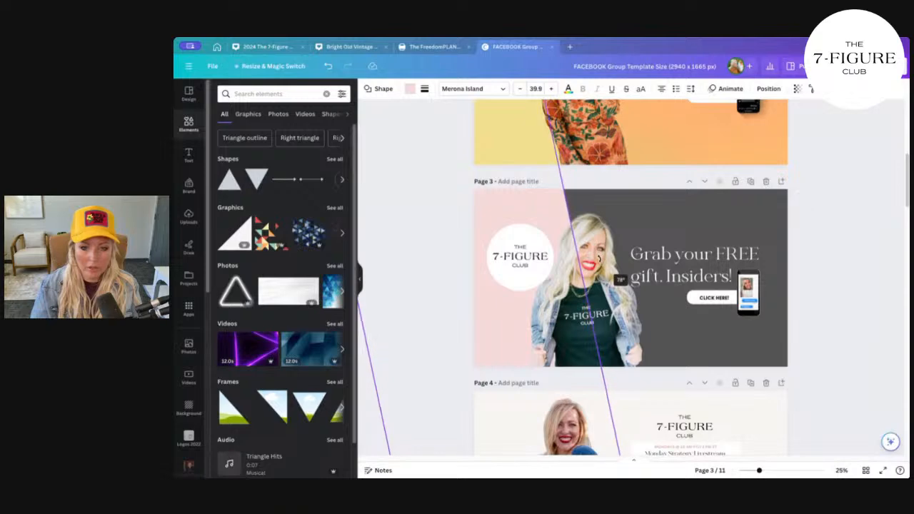
# Step: Compare the slanted split with the Goal Digger banner on page 2 and rotate page 3's pink triangle to 82° to match it
pyautogui.click(755, 229)
pyautogui.scroll(3, 755, 229)
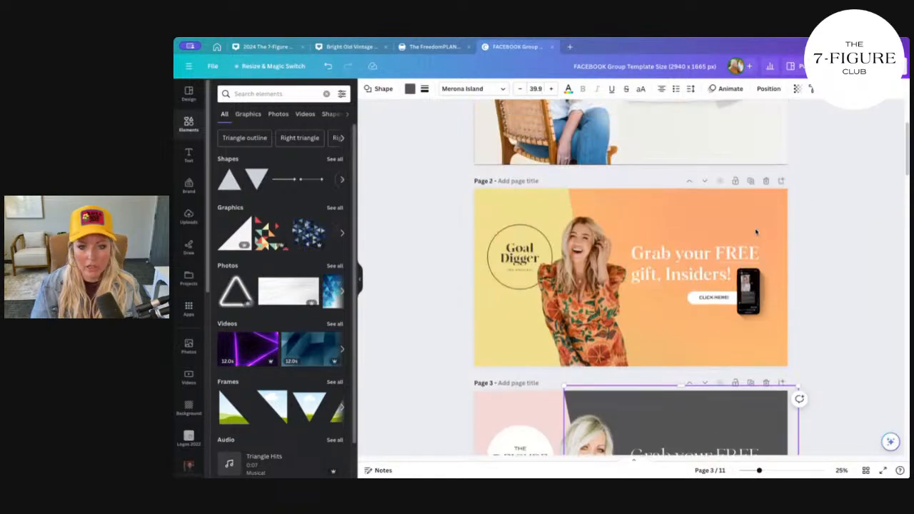
pyautogui.scroll(-2, 643, 286)
pyautogui.click(507, 288)
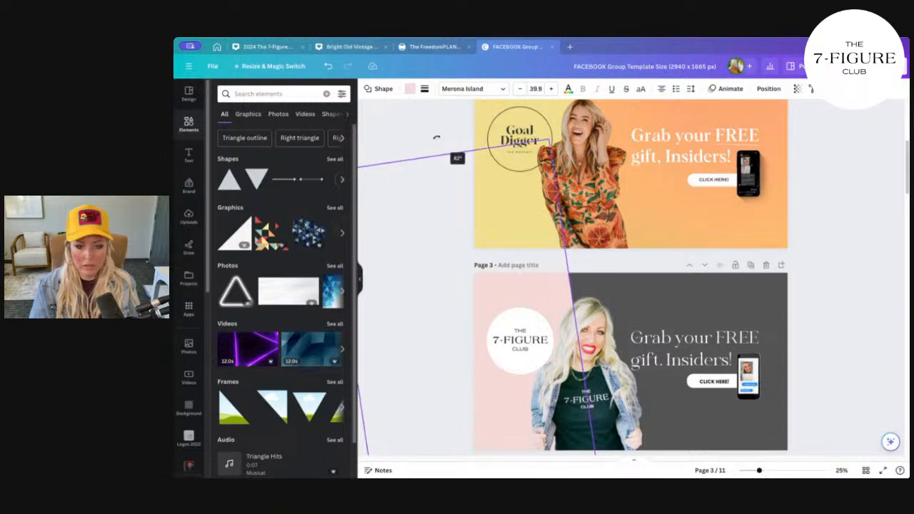
pyautogui.scroll(2, 689, 300)
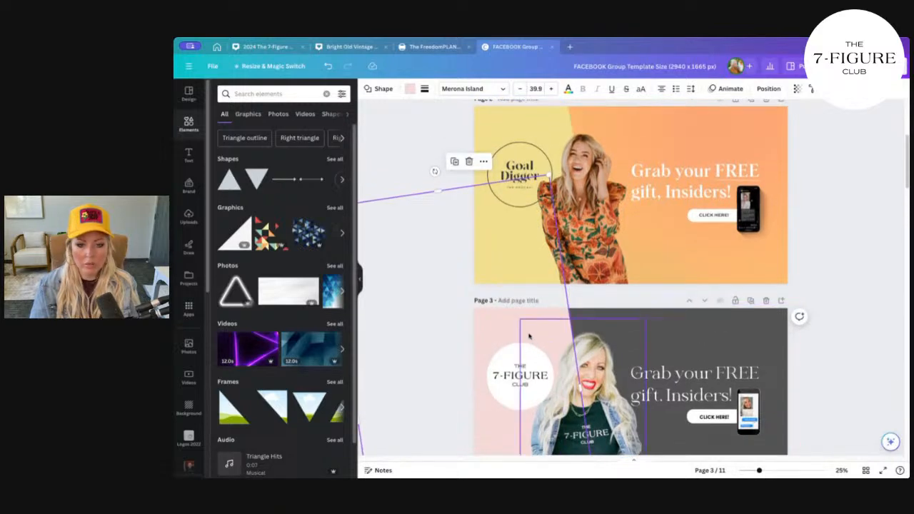
pyautogui.moveTo(516, 326); pyautogui.dragTo(518, 325)
# Step: Recolor the gray rectangle on page 3 with the dusty rose from the document colors
pyautogui.click(683, 327)
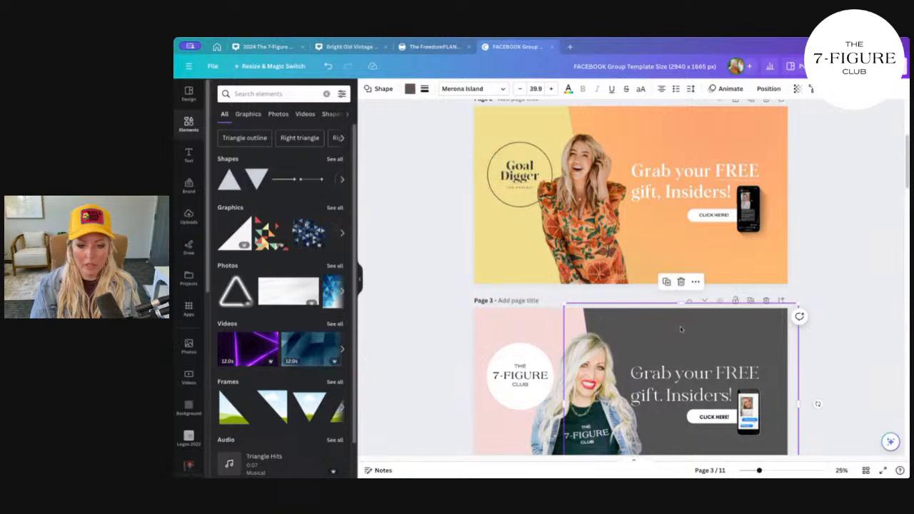
pyautogui.scroll(-5, 682, 328)
pyautogui.click(409, 91)
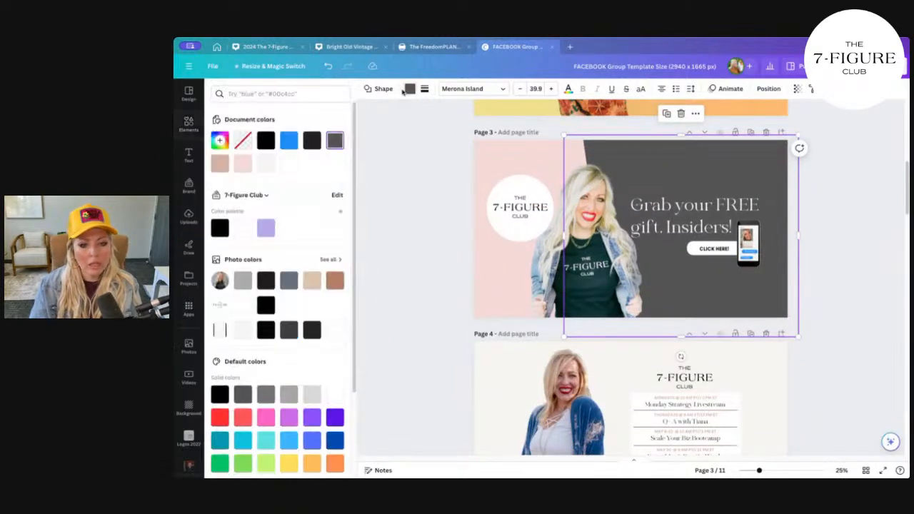
pyautogui.click(219, 163)
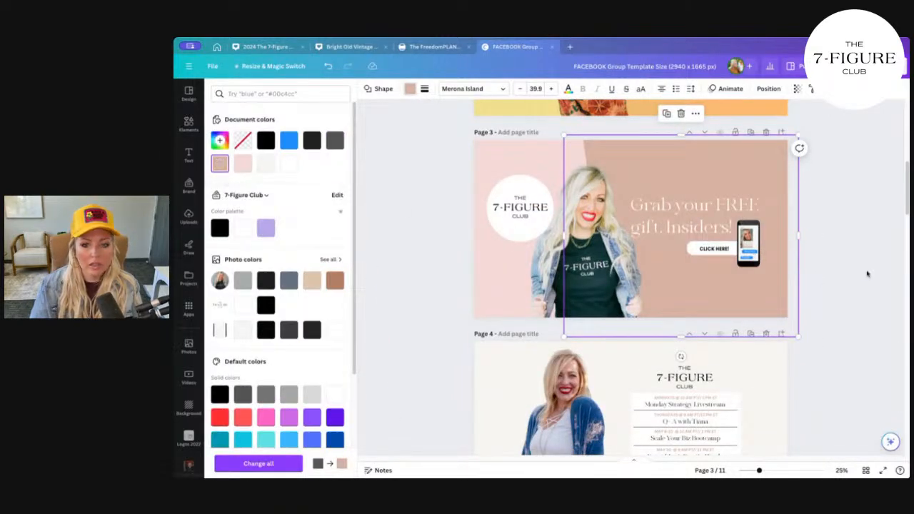
# Step: Switch the palette to the 6-Figure Club brand kit and fill the pink triangle with the first 2022 TS Website color
pyautogui.click(487, 301)
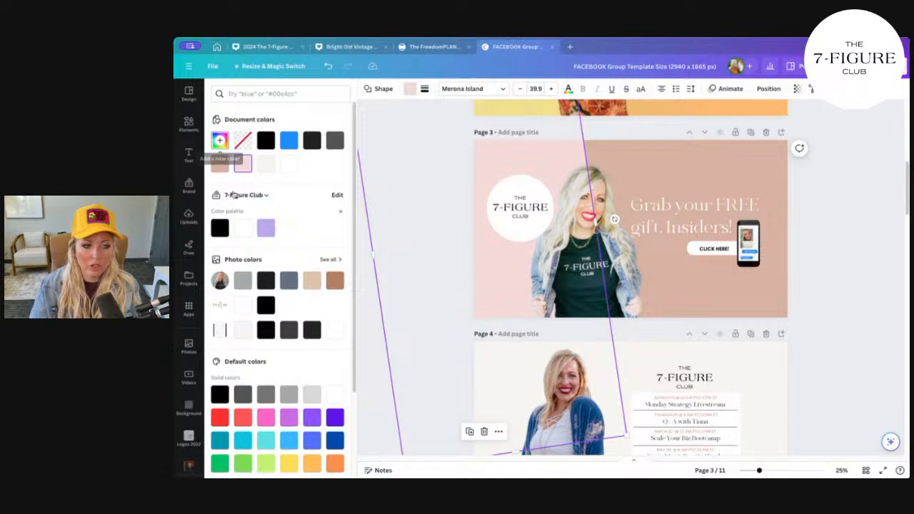
pyautogui.click(245, 195)
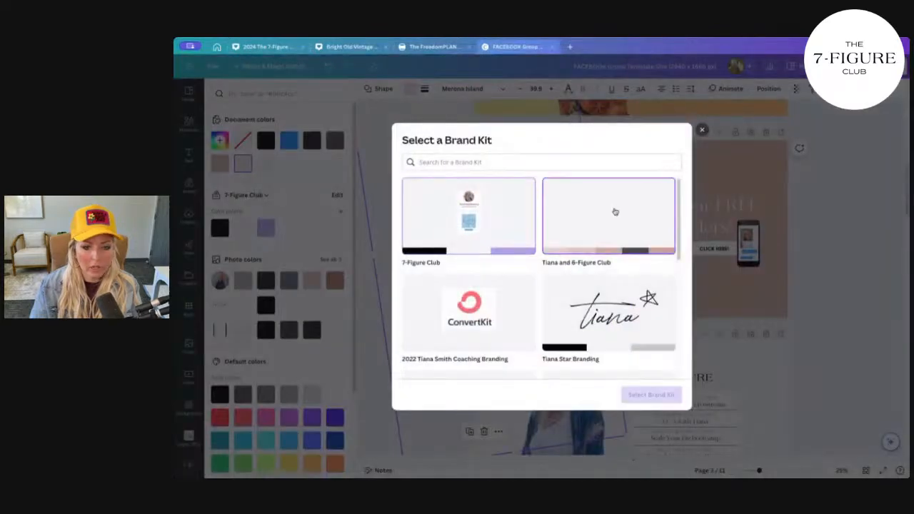
pyautogui.click(613, 213)
pyautogui.click(638, 397)
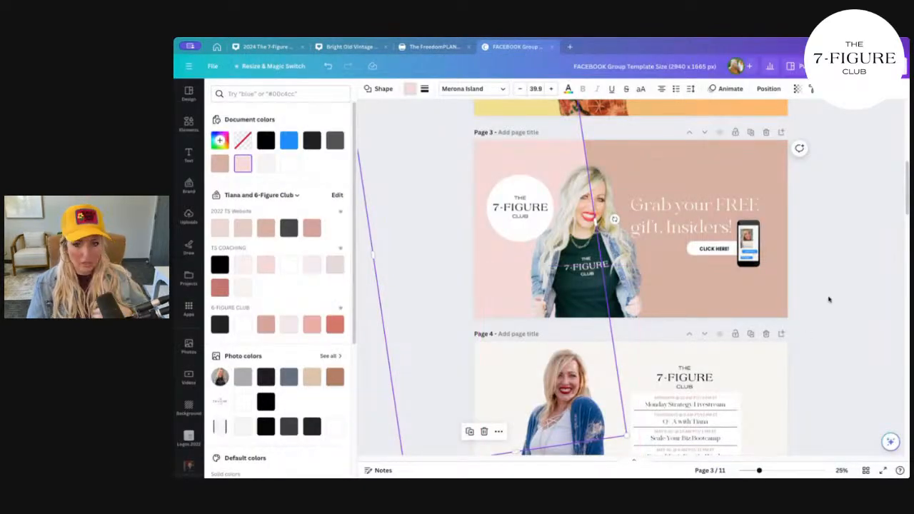
pyautogui.click(219, 227)
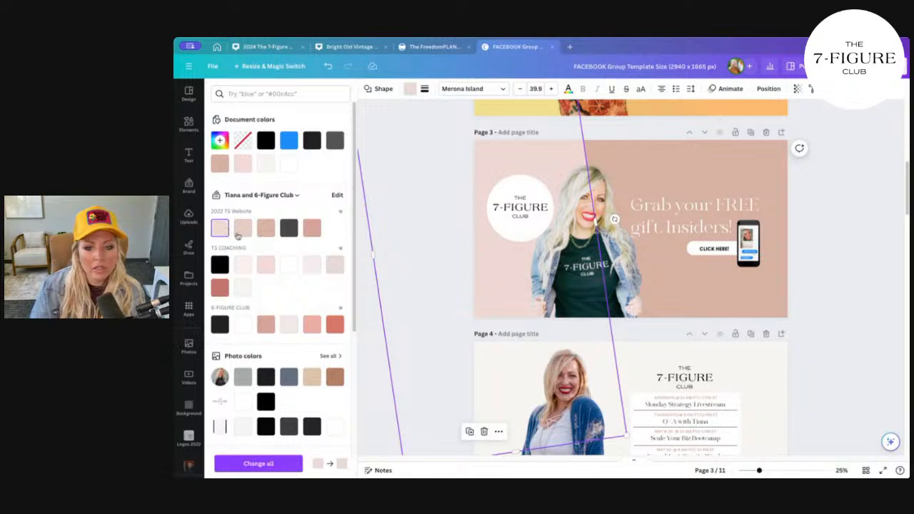
# Step: Try the brick red and pale blush brand colors on the rectangle, and settle on the third 2022 TS Website swatch, dusty rose
pyautogui.click(858, 240)
pyautogui.click(716, 171)
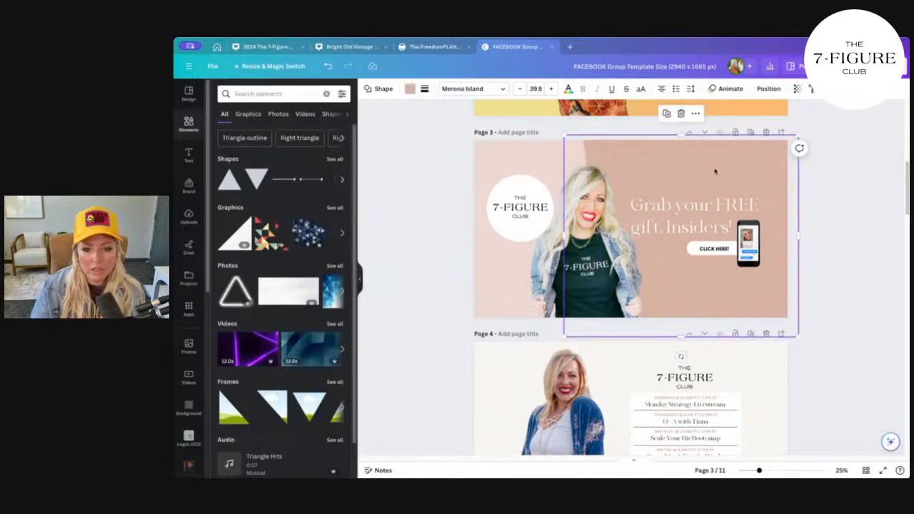
pyautogui.click(409, 88)
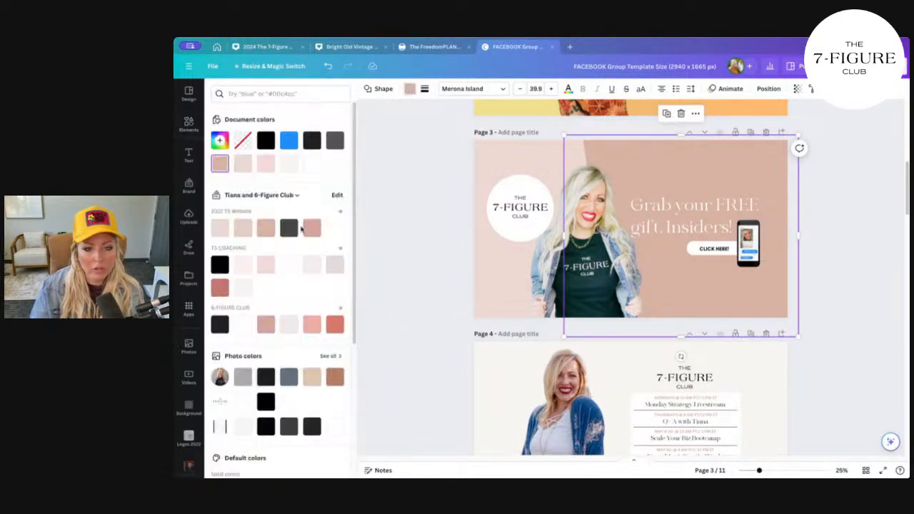
pyautogui.click(219, 288)
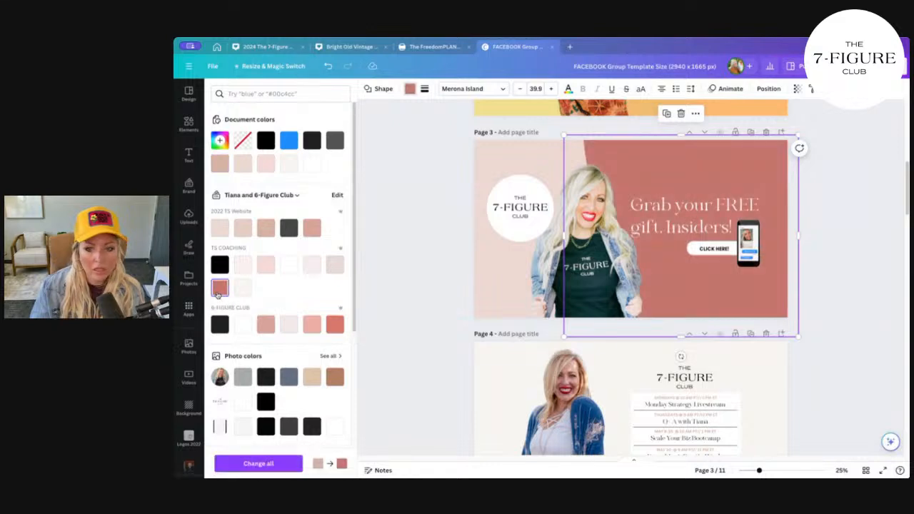
pyautogui.click(242, 229)
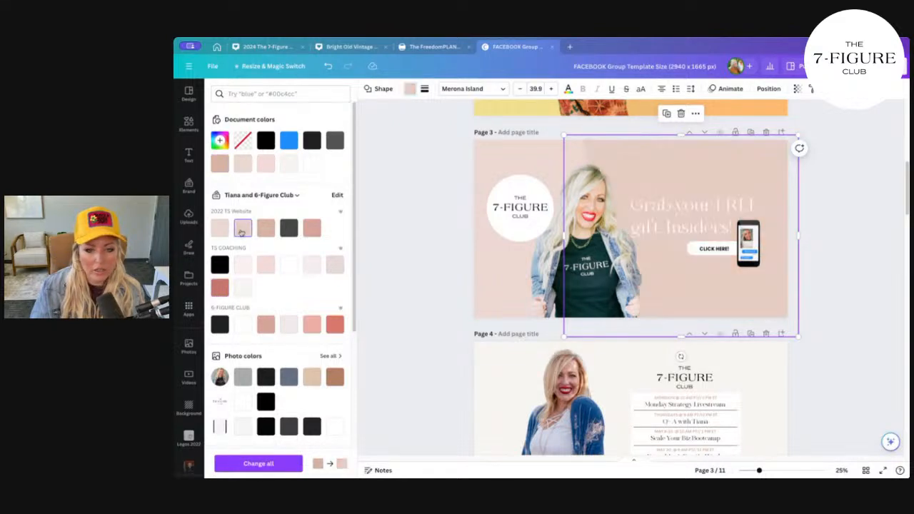
pyautogui.click(266, 228)
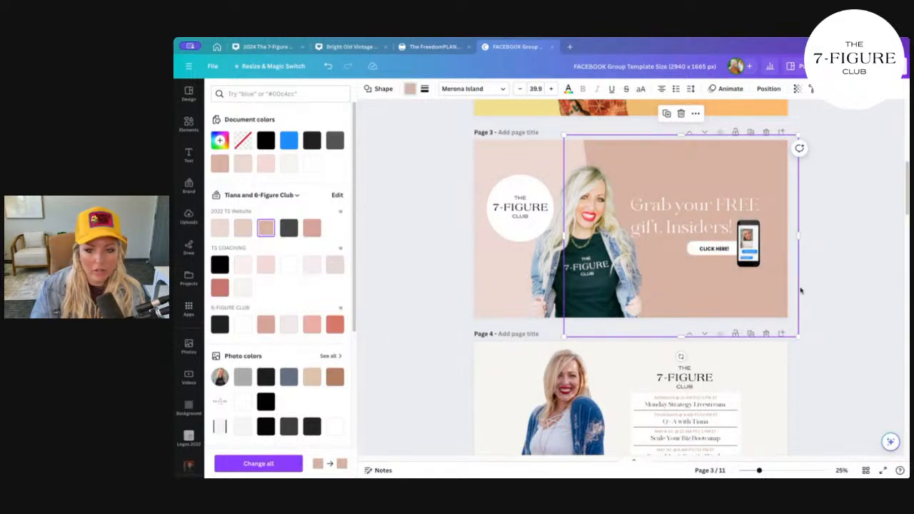
pyautogui.click(824, 278)
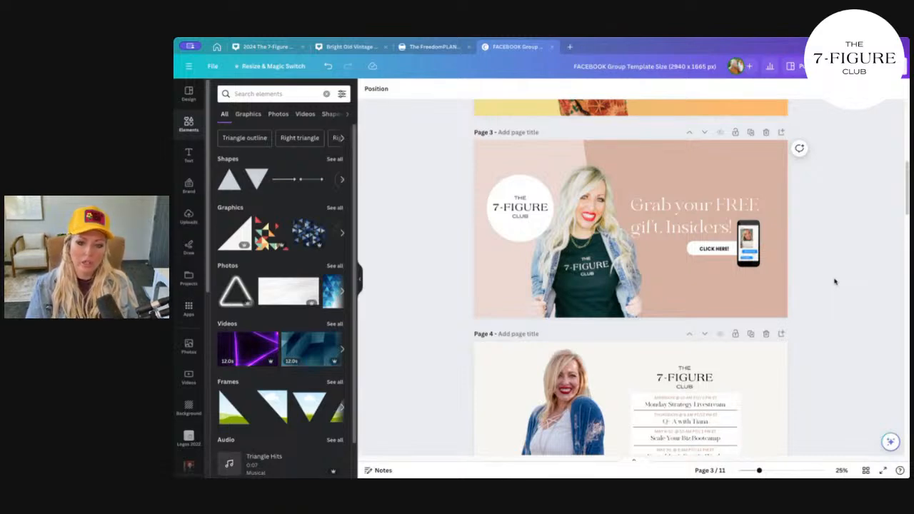
# Step: Add a brand heading to page 3 below the round logo reading "Solopreneurs"
pyautogui.click(514, 218)
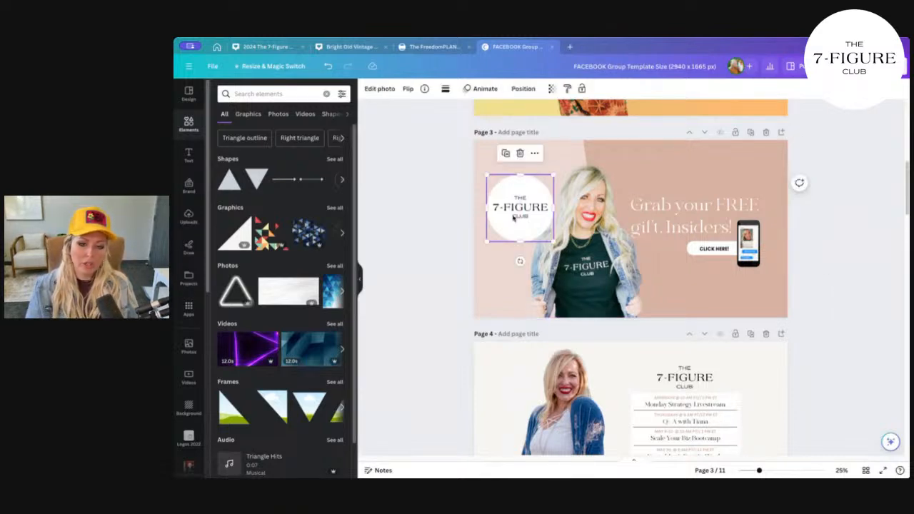
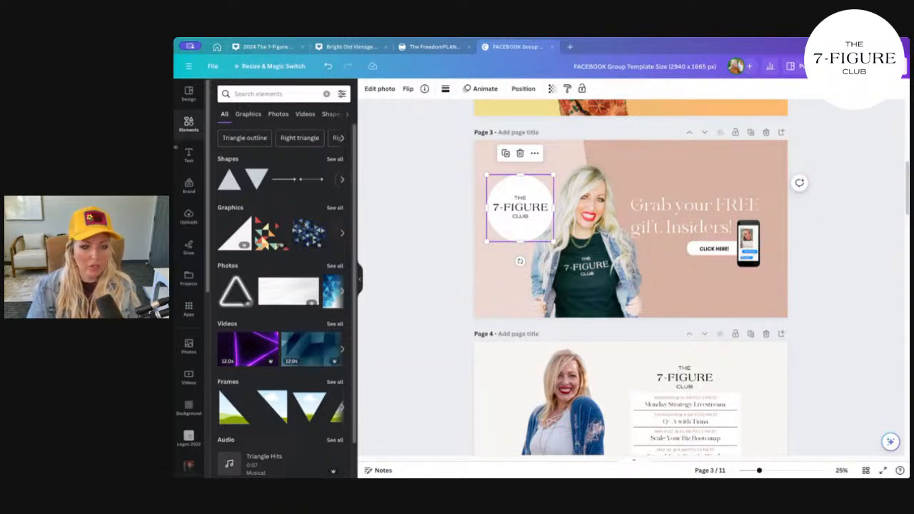
pyautogui.click(189, 153)
pyautogui.click(249, 158)
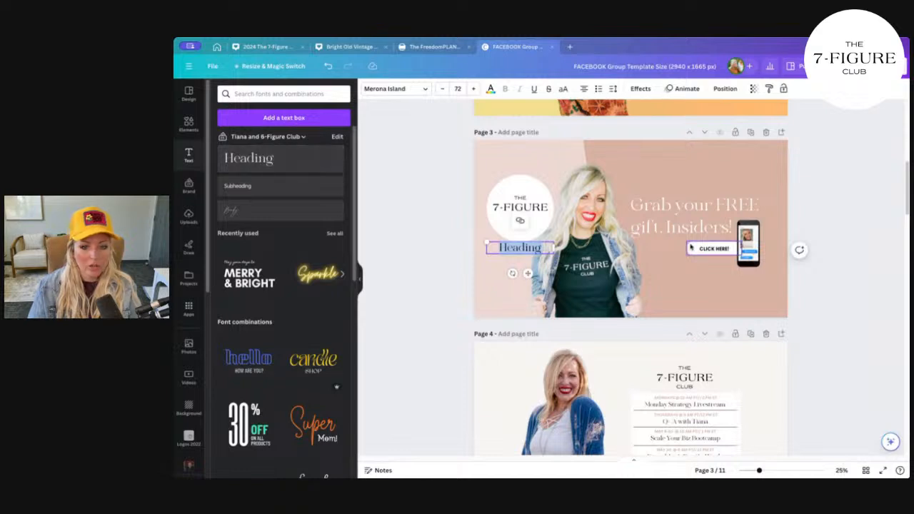
pyautogui.write('Sol')
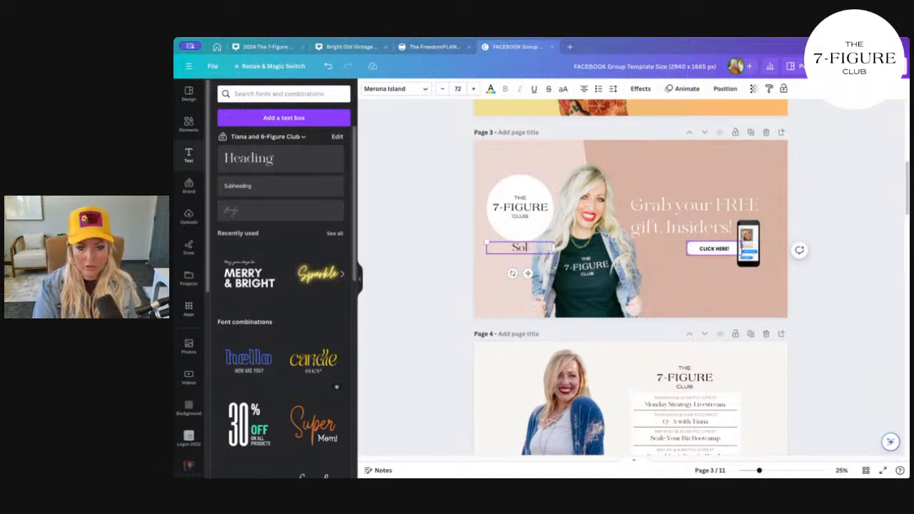
pyautogui.write('opreneurs')
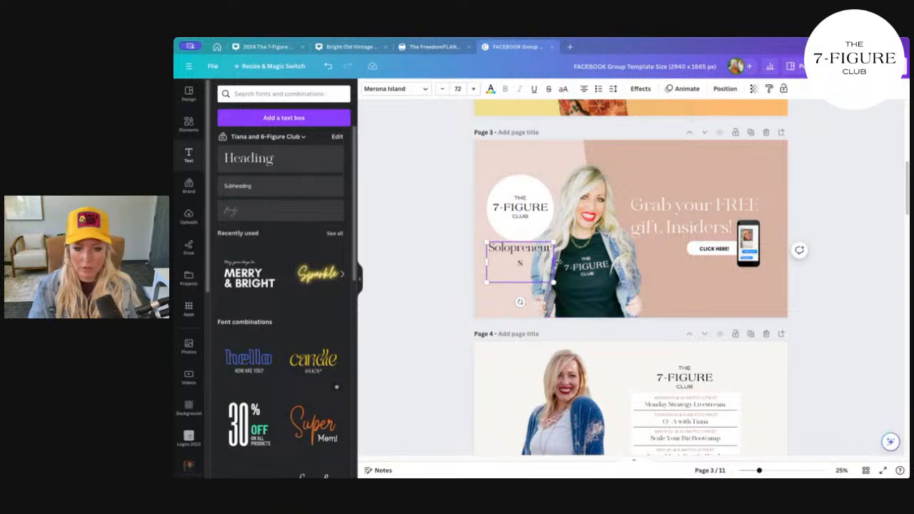
# Step: Widen the Solopreneurs heading to fit one line, shrink it to size 58.9 and place it over the logo circle's wording
pyautogui.moveTo(554, 262); pyautogui.dragTo(573, 257)
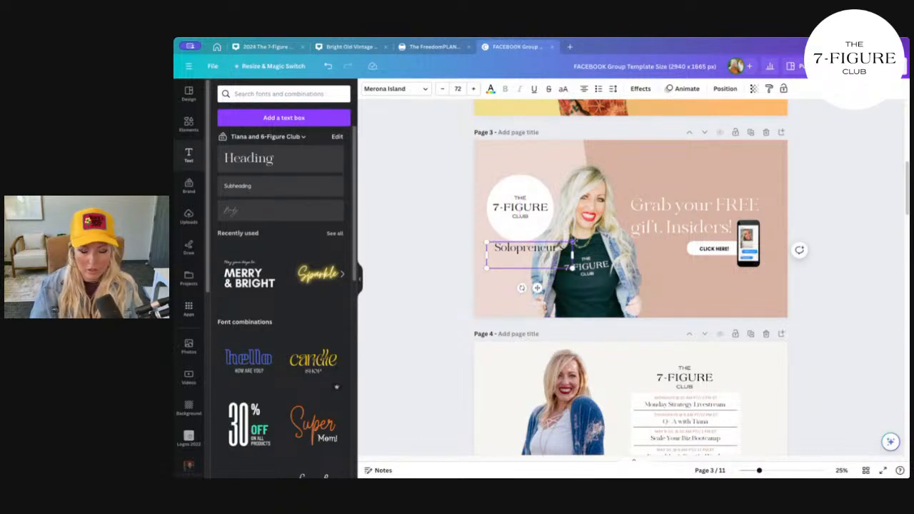
pyautogui.moveTo(573, 241); pyautogui.dragTo(584, 238)
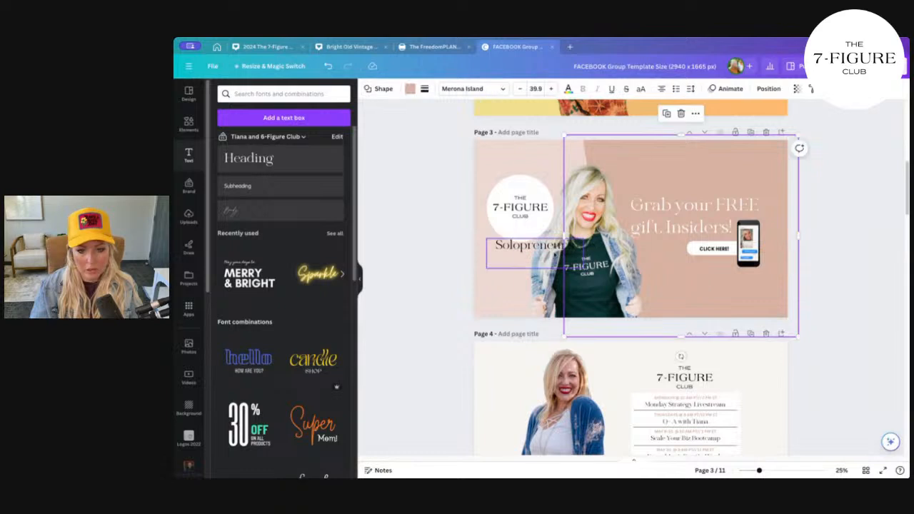
pyautogui.moveTo(530, 247); pyautogui.dragTo(534, 206)
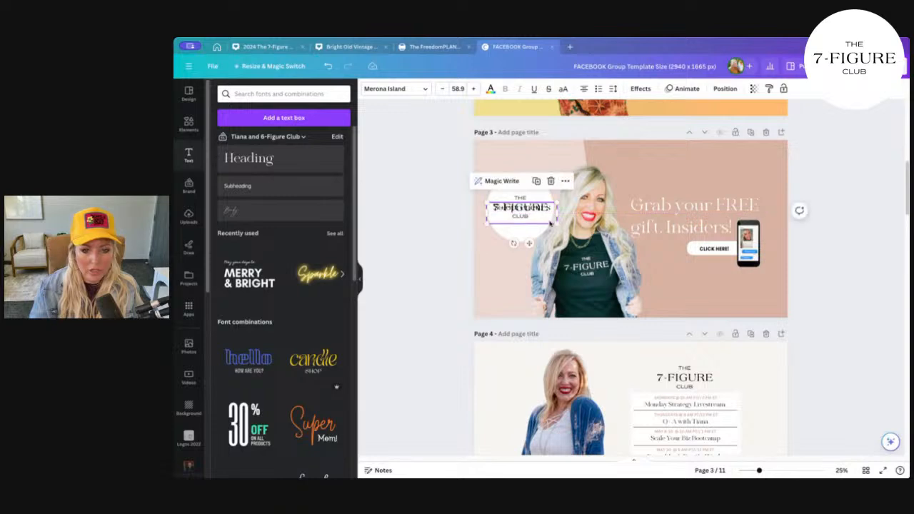
# Step: Add a brand subheading reading "THE", place it over the same word in the logo circle and enlarge it to size 25.2
pyautogui.click(261, 186)
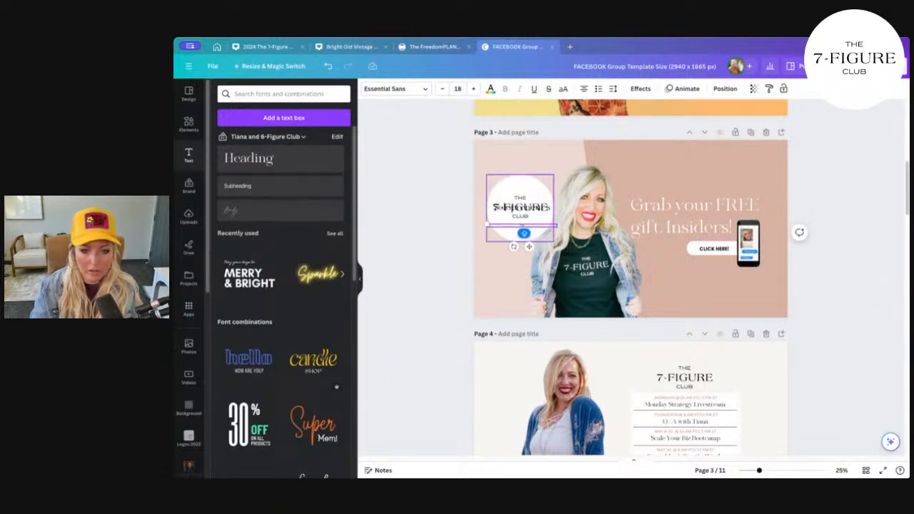
pyautogui.moveTo(529, 246); pyautogui.dragTo(528, 218)
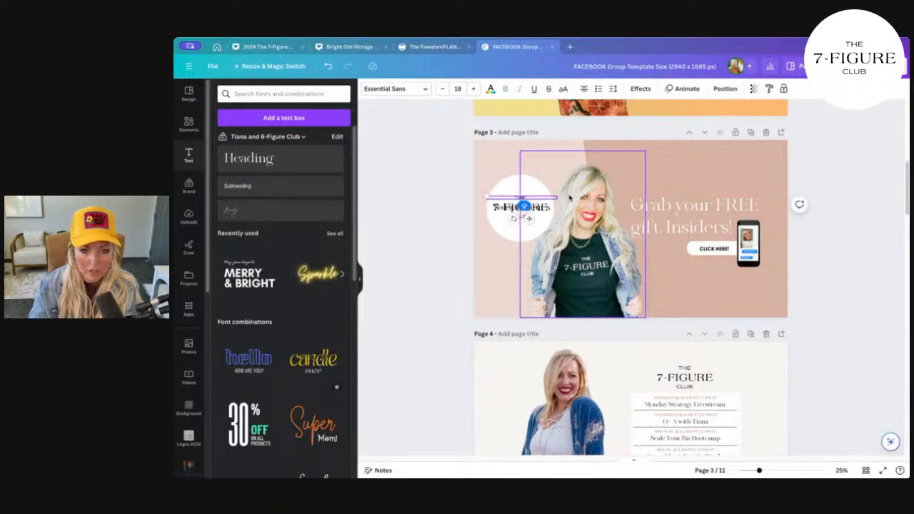
pyautogui.moveTo(486, 195); pyautogui.dragTo(466, 196)
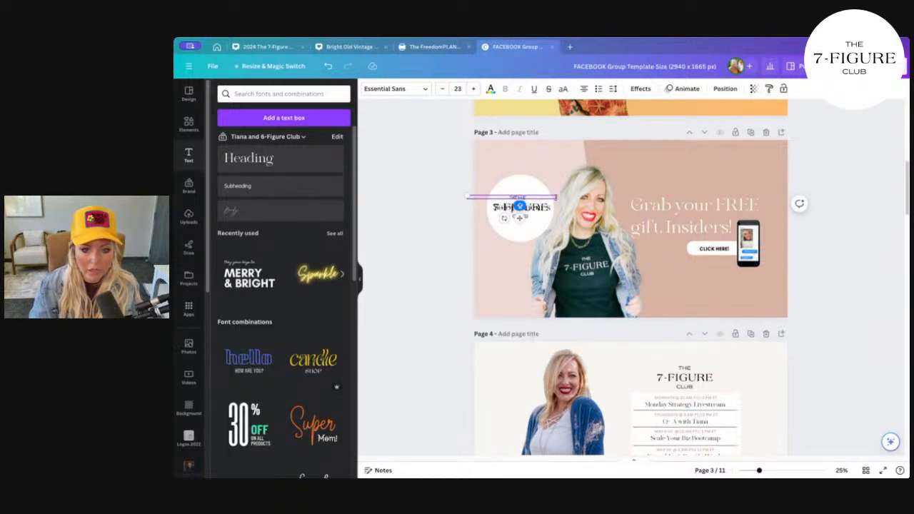
pyautogui.moveTo(465, 194); pyautogui.dragTo(457, 195)
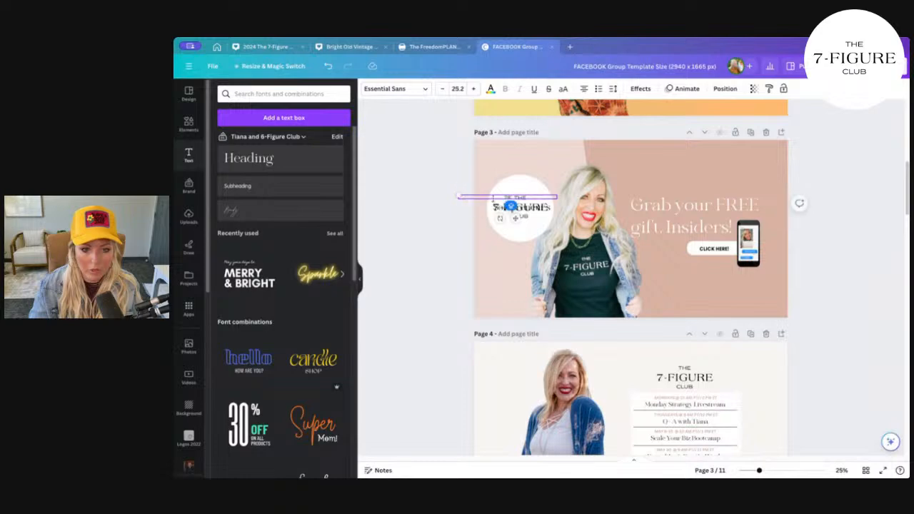
# Step: Set the THE subheading's font size to 46, after trying 30, and center it over the logo's matching word
pyautogui.click(463, 89)
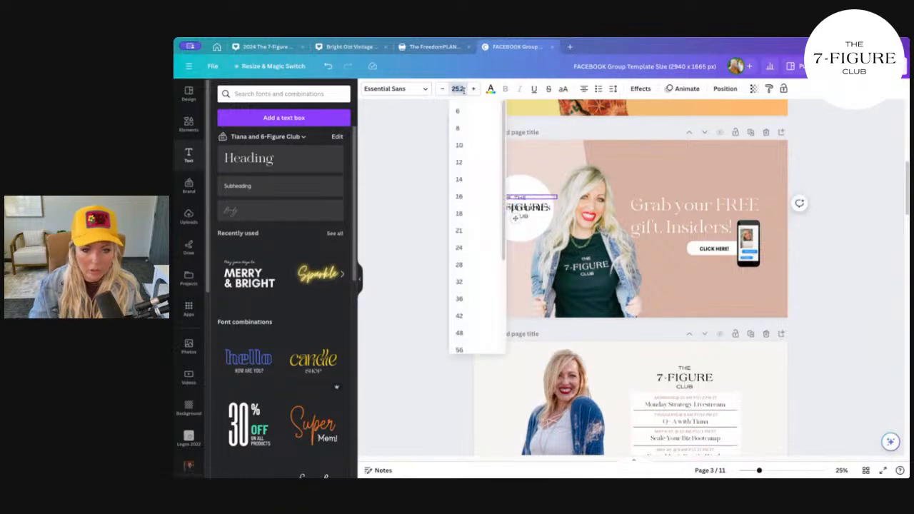
pyautogui.write('30')
pyautogui.press('Return')
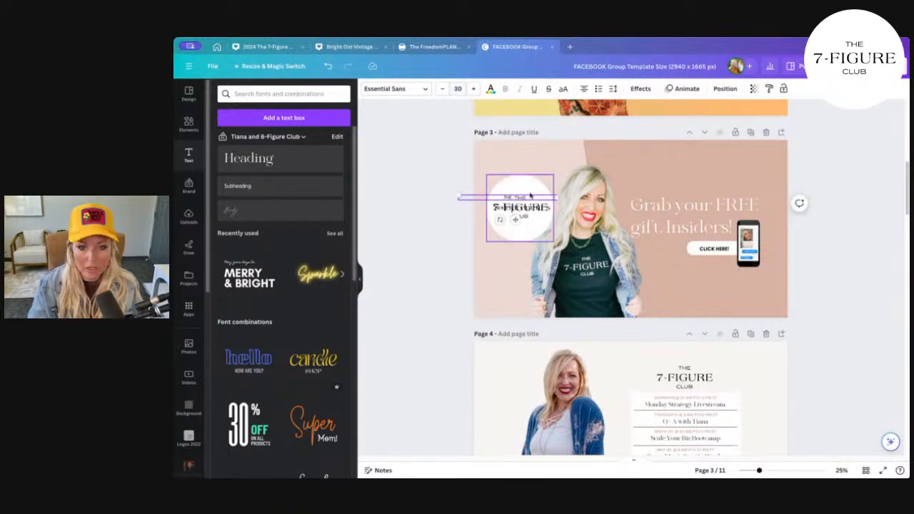
pyautogui.click(450, 89)
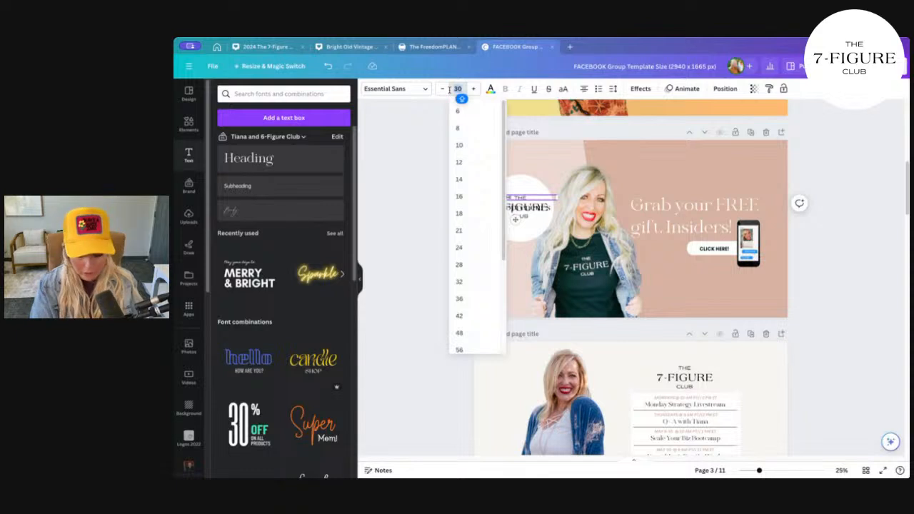
pyautogui.write('46')
pyautogui.press('Return')
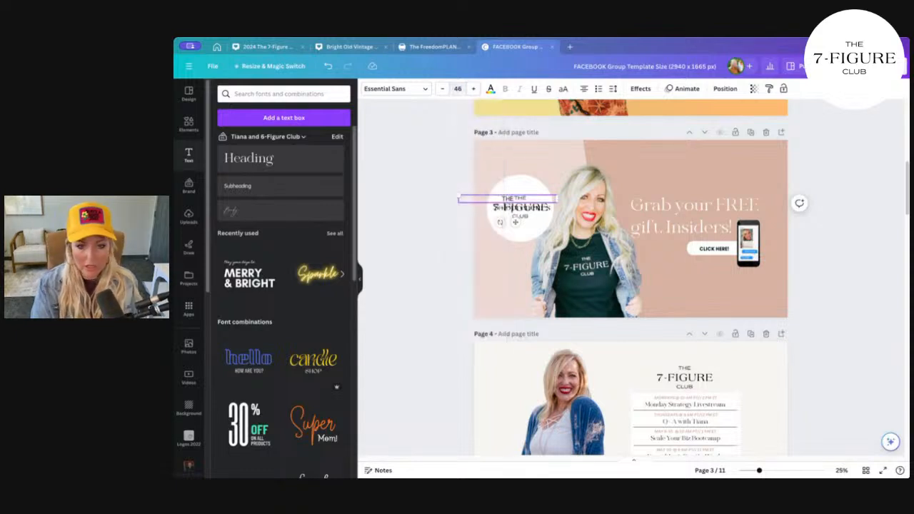
pyautogui.moveTo(520, 222); pyautogui.dragTo(478, 198)
# Step: Enlarge the Solopreneurs heading to size 66.2 and add a second line reading "7 FIGURE" beneath it
pyautogui.click(528, 217)
pyautogui.moveTo(532, 209); pyautogui.dragTo(540, 212)
pyautogui.click(558, 213)
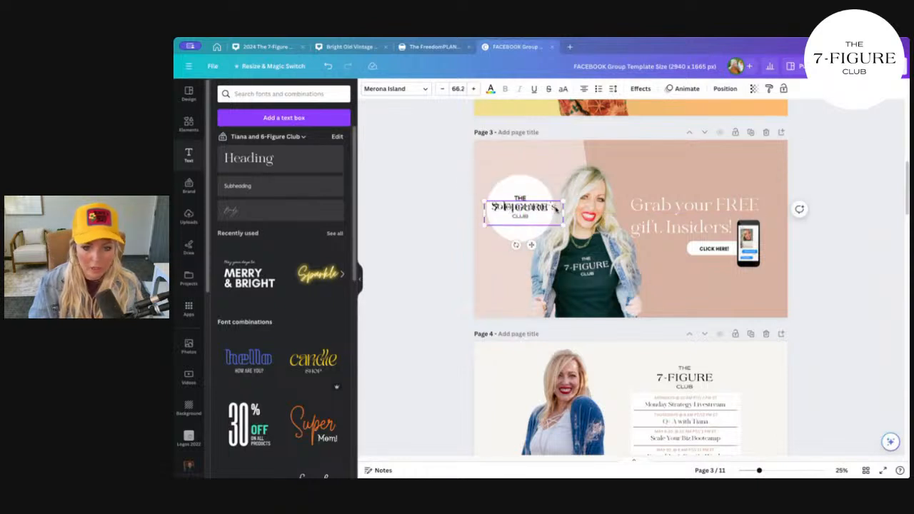
pyautogui.press('Return')
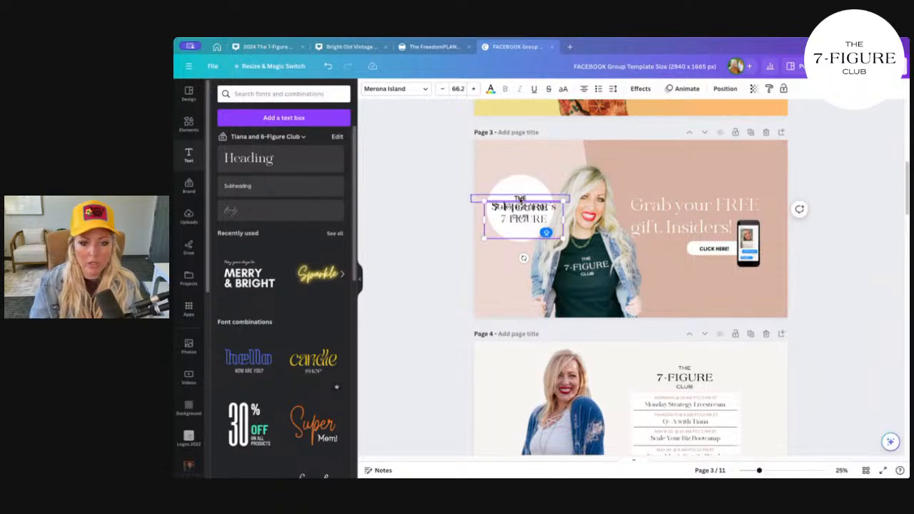
# Step: Duplicate the THE subheading, place the copy below the Solopreneur's heading and change its text to "SOCIETY"
pyautogui.click(521, 199)
pyautogui.press('Down')
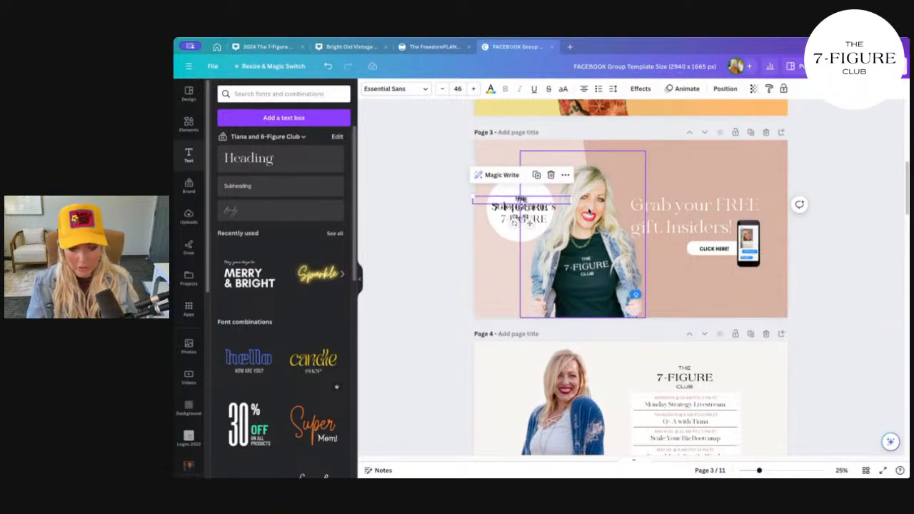
pyautogui.moveTo(528, 225); pyautogui.dragTo(528, 256)
pyautogui.doubleClick(529, 232)
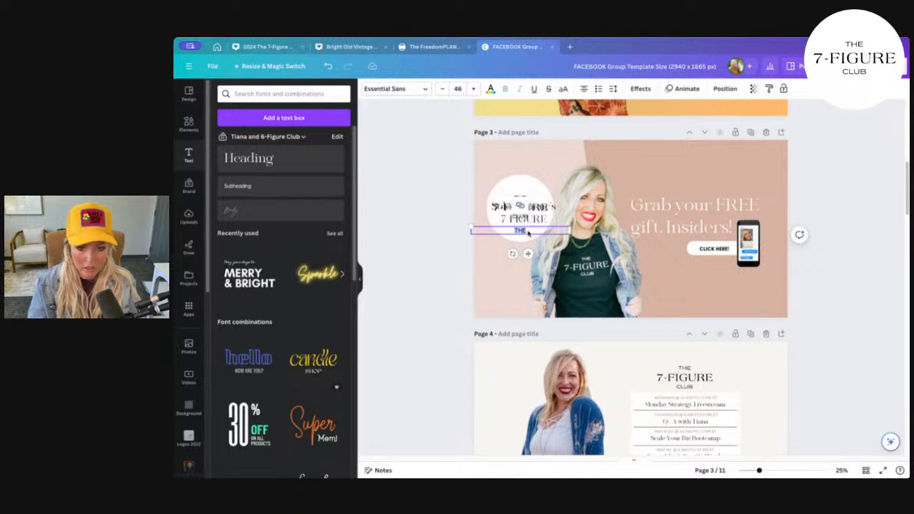
pyautogui.write('SOCIETY')
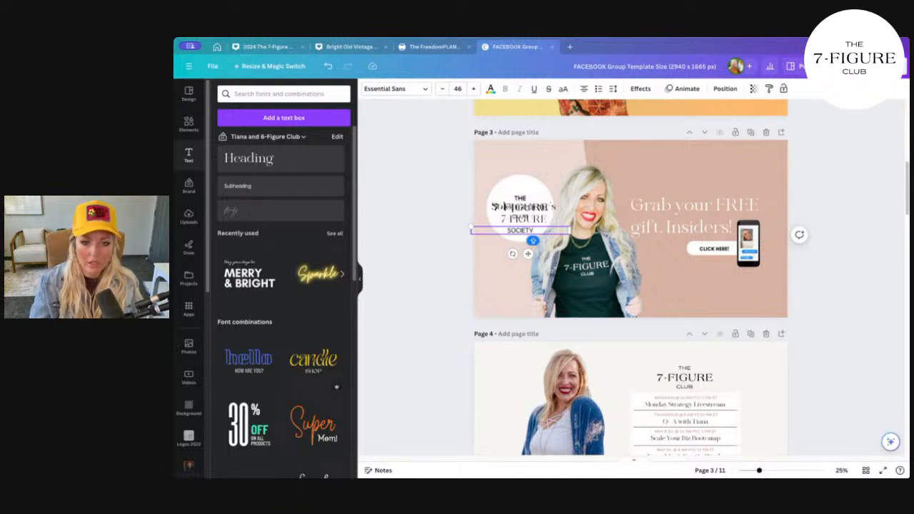
# Step: Delete the white logo circle and move the heading with both subheadings slightly up on the page 3 banner
pyautogui.click(530, 191)
pyautogui.press('Delete')
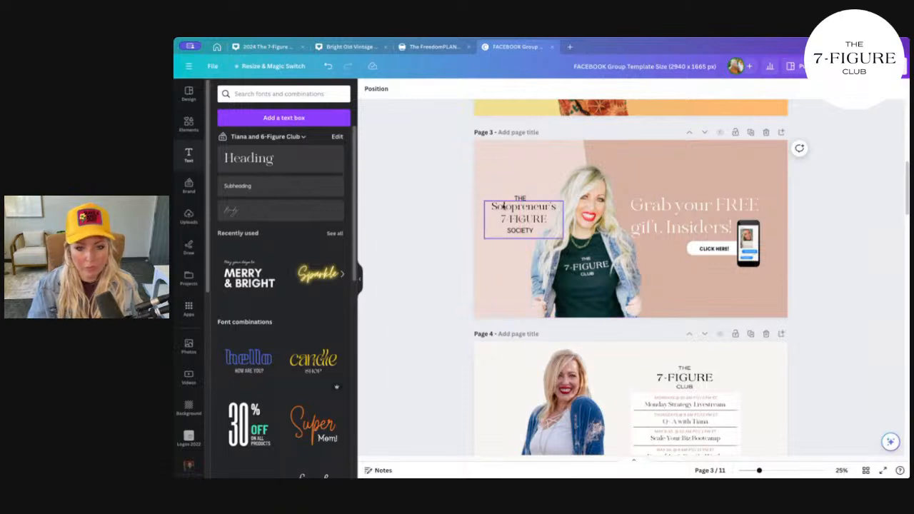
pyautogui.click(523, 209)
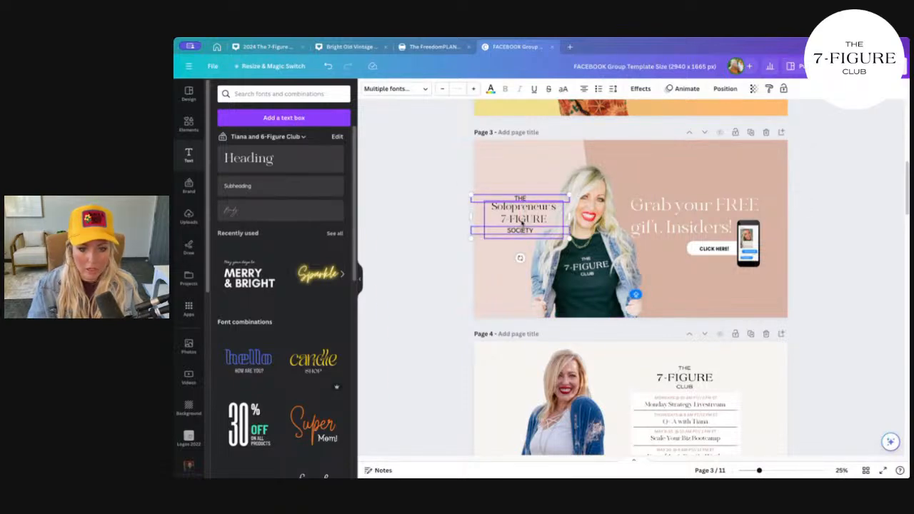
pyautogui.moveTo(521, 222); pyautogui.dragTo(521, 212)
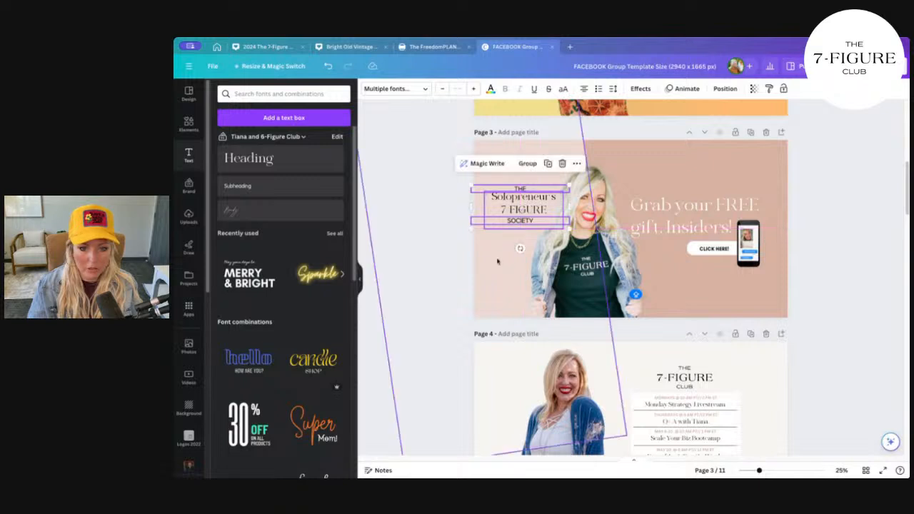
# Step: Replace the all-caps FIGURE in the heading's second line with "Figure"
pyautogui.click(526, 210)
pyautogui.doubleClick(535, 209)
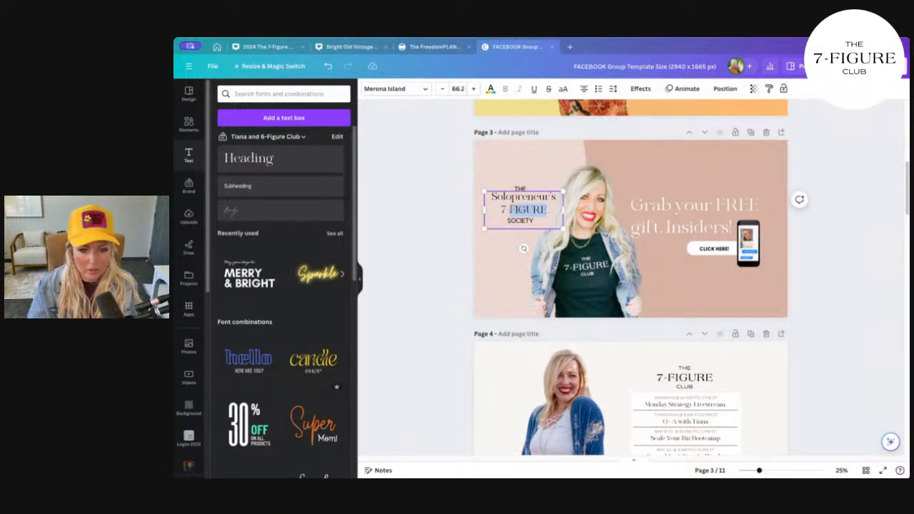
pyautogui.write('Figure')
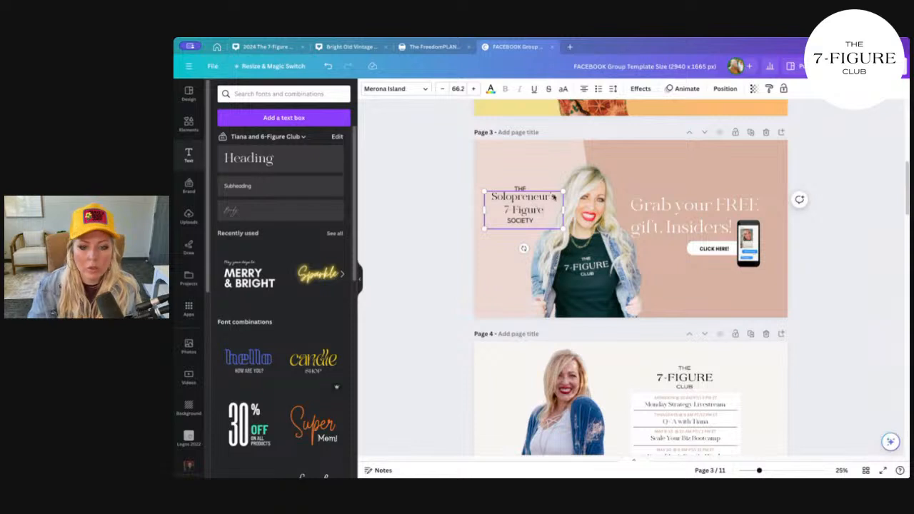
# Step: Add a first line reading "The" and a last line reading "Society" to the Solopreneur's heading
pyautogui.click(491, 193)
pyautogui.click(491, 199)
pyautogui.click(492, 198)
pyautogui.write('T')
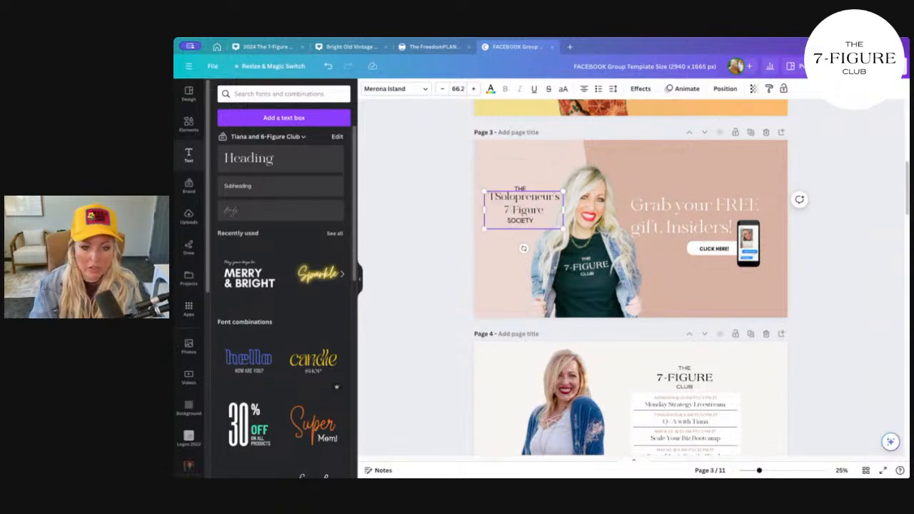
pyautogui.write('he')
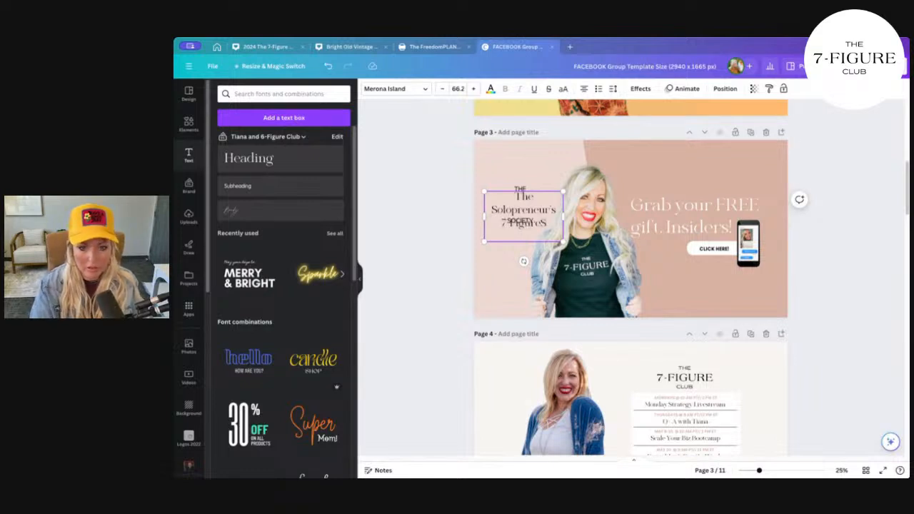
pyautogui.press('BackSpace')
pyautogui.press('Return')
pyautogui.write('Society')
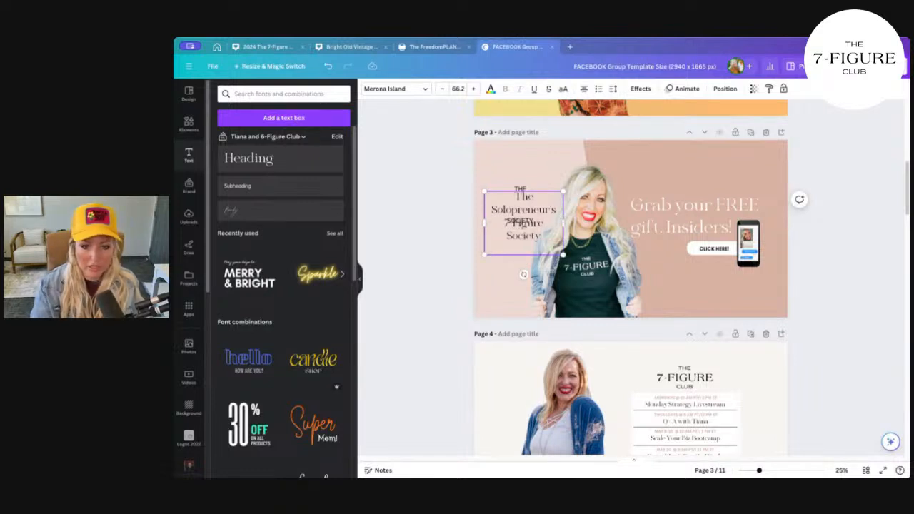
# Step: Move the separate THE and SOCIETY subheadings off the banner onto page 4, and put the heading back beside the woman's photo
pyautogui.click(537, 175)
pyautogui.moveTo(508, 214); pyautogui.dragTo(581, 195)
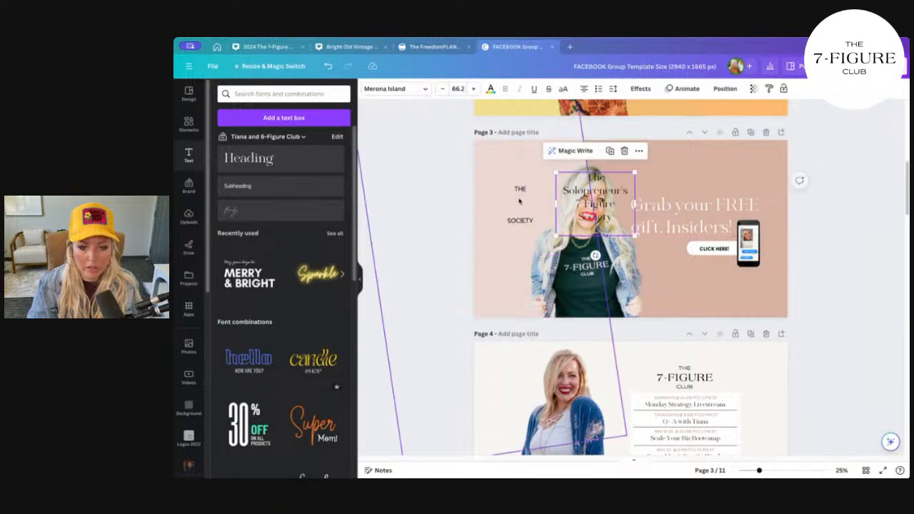
pyautogui.click(519, 188)
pyautogui.click(519, 221)
pyautogui.moveTo(519, 221); pyautogui.dragTo(505, 394)
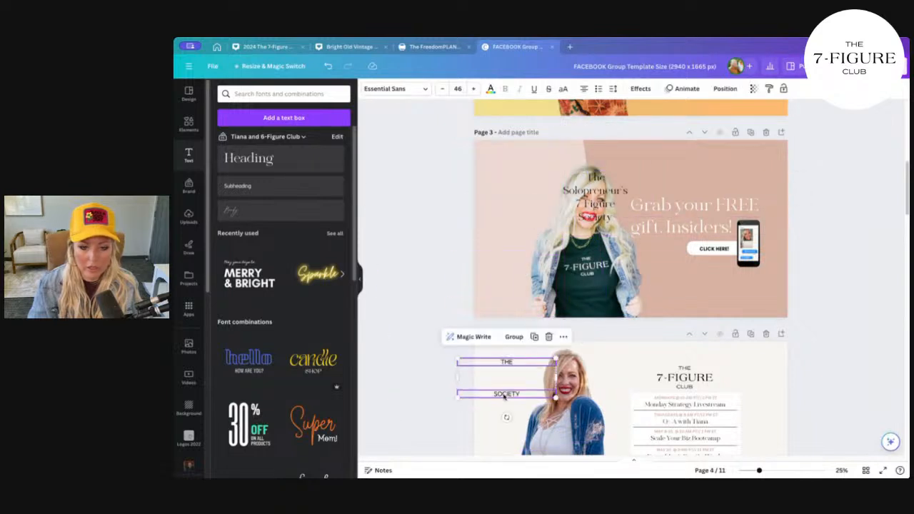
pyautogui.click(613, 206)
pyautogui.moveTo(614, 206); pyautogui.dragTo(546, 205)
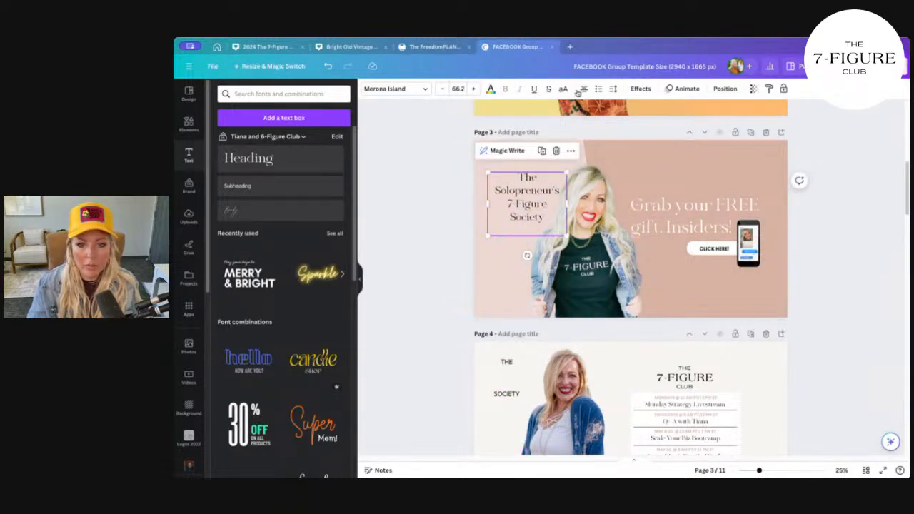
# Step: Tighten the four-line heading's line spacing and shift it to match the circle logo's position on the page 2 banner
pyautogui.click(613, 89)
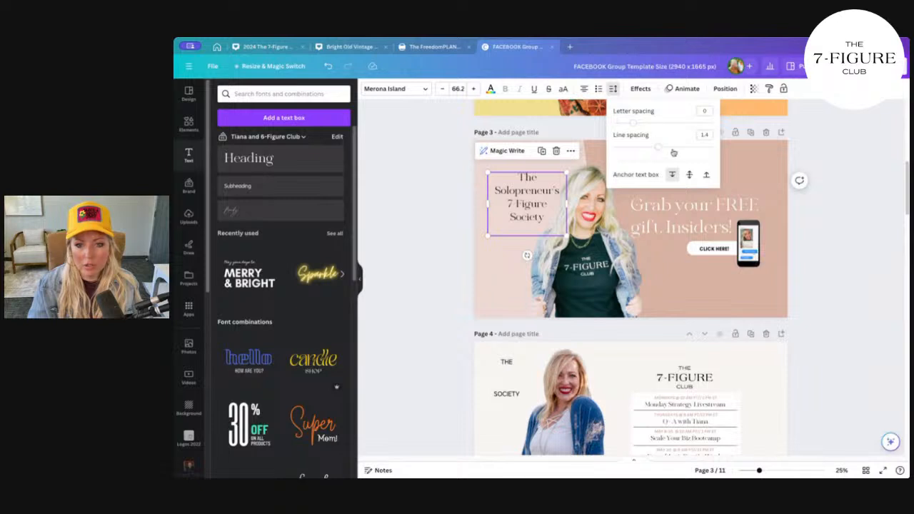
pyautogui.moveTo(657, 150); pyautogui.dragTo(639, 149)
pyautogui.press('Escape')
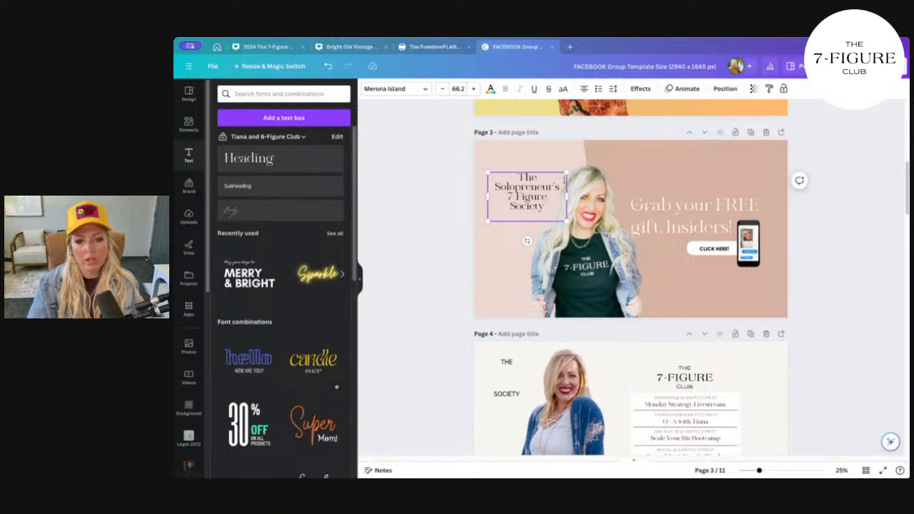
pyautogui.click(565, 180)
pyautogui.click(515, 193)
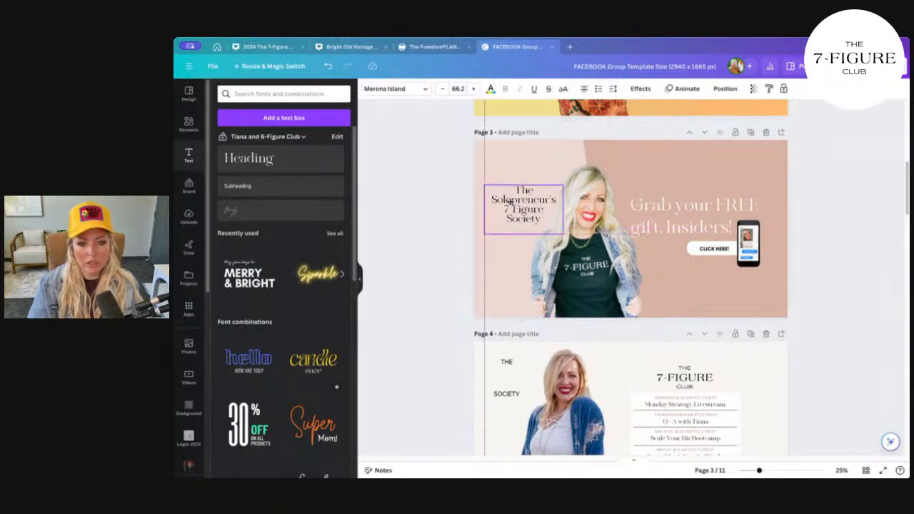
pyautogui.scroll(3, 510, 206)
pyautogui.scroll(-4, 509, 206)
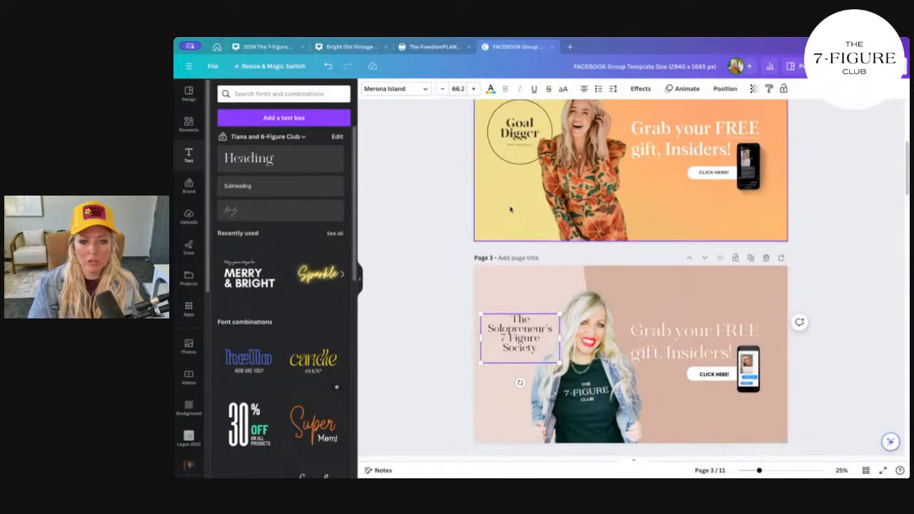
pyautogui.scroll(1, 630, 279)
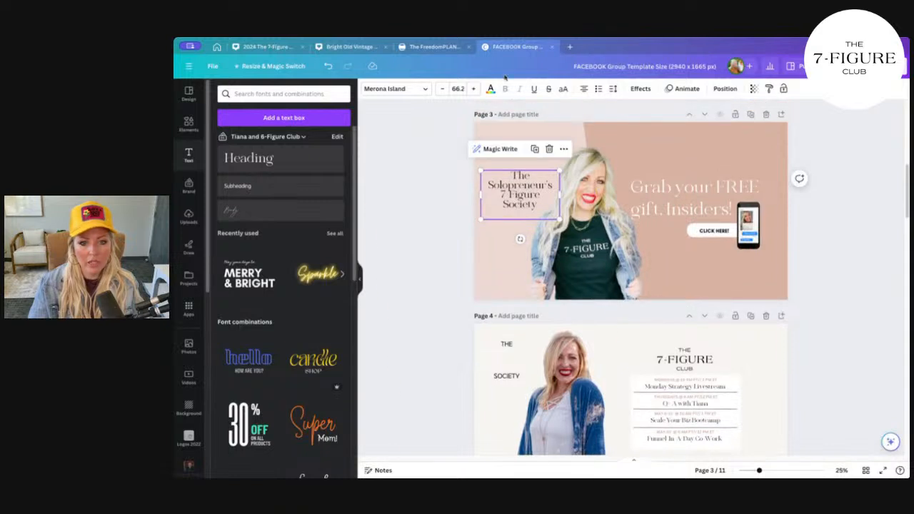
# Step: Try white (#ffffff) as the text color of the Solopreneur's heading
pyautogui.click(491, 88)
pyautogui.click(288, 166)
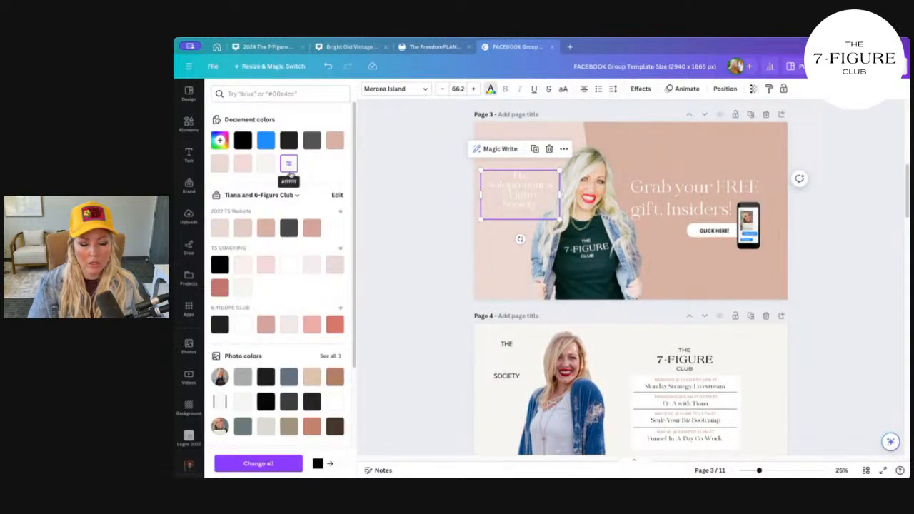
pyautogui.hotkey('ctrl', 'z')
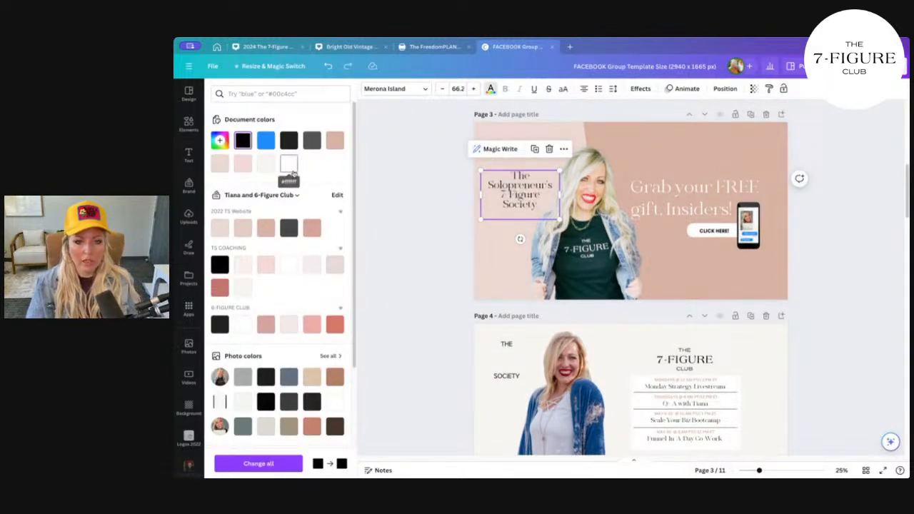
# Step: Search the design elements for "circle"
pyautogui.click(188, 125)
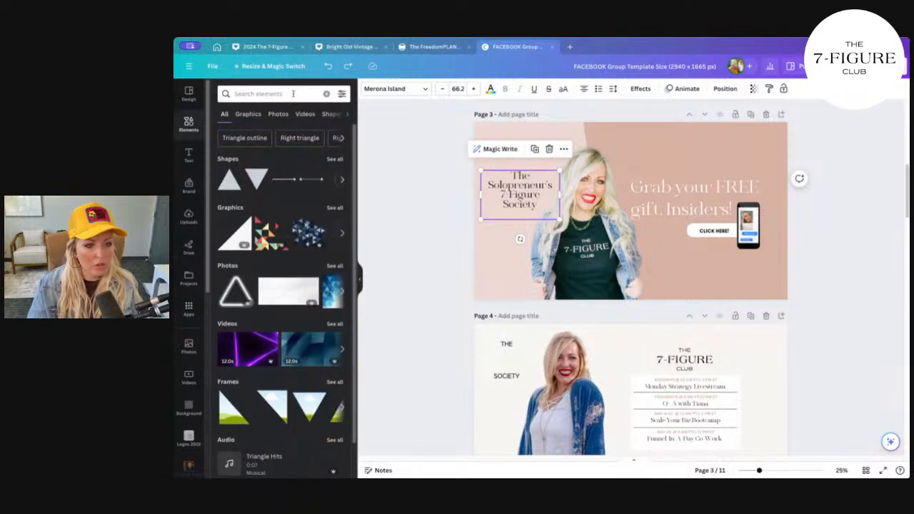
pyautogui.click(279, 94)
pyautogui.write('circle')
pyautogui.press('Return')
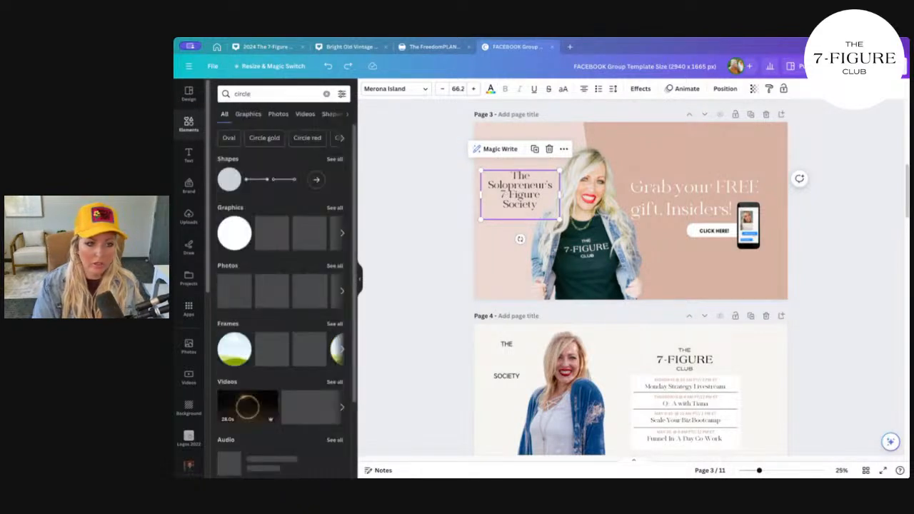
# Step: Add a solid white circle graphic to page 3 and place it behind the "The Solopreneur's 7 Figure Society" text
pyautogui.click(233, 236)
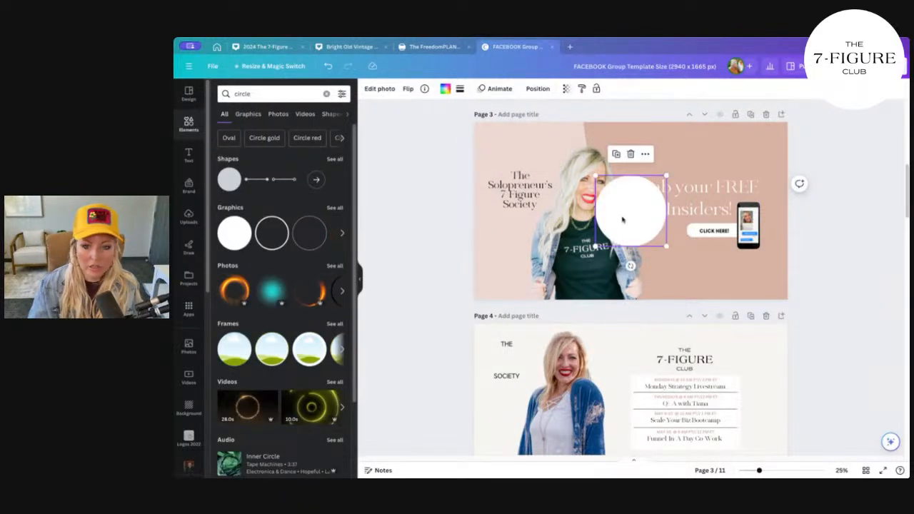
pyautogui.moveTo(626, 218); pyautogui.dragTo(520, 191)
pyautogui.keyDown('shift'); pyautogui.click(540, 168); pyautogui.keyUp('shift')
pyautogui.moveTo(556, 156); pyautogui.dragTo(553, 160)
pyautogui.moveTo(519, 199); pyautogui.dragTo(523, 188)
pyautogui.click(719, 267)
pyautogui.click(710, 208)
pyautogui.click(724, 298)
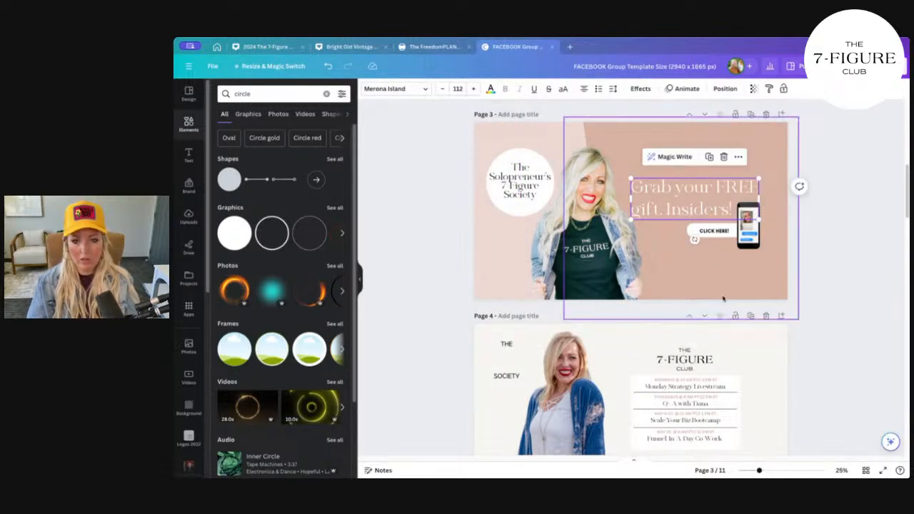
pyautogui.click(819, 279)
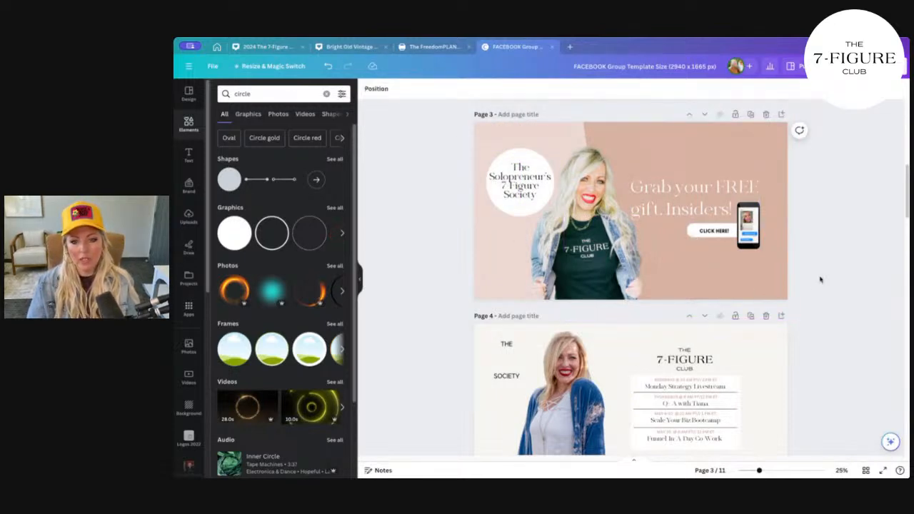
# Step: Nudge the "The Solopreneur's 7 Figure Society" text slightly to center it inside the white circle
pyautogui.scroll(1, 819, 280)
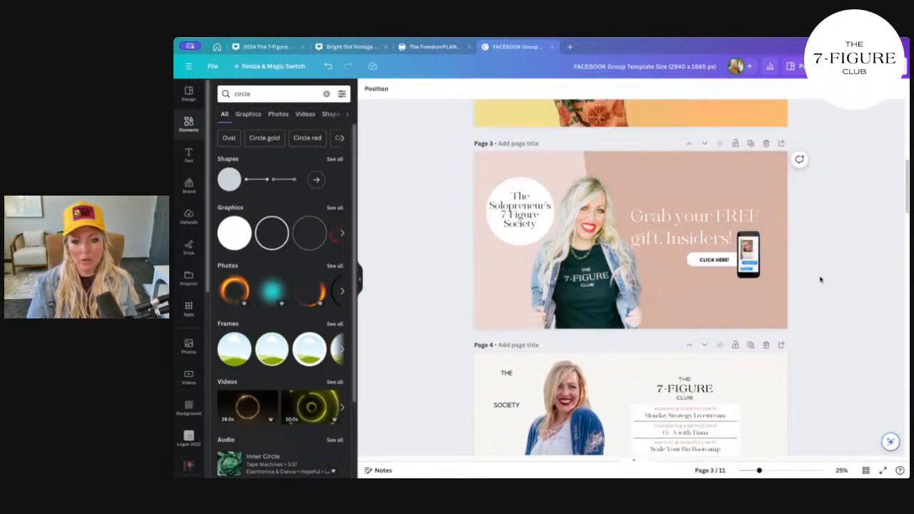
pyautogui.click(526, 232)
pyautogui.moveTo(530, 224); pyautogui.dragTo(530, 226)
pyautogui.click(781, 301)
# Step: Change the page 3 headline "Grab your FREE gift, Insiders!" to Elika Gorica, enlarge it to size 116 and adjust its position
pyautogui.click(701, 221)
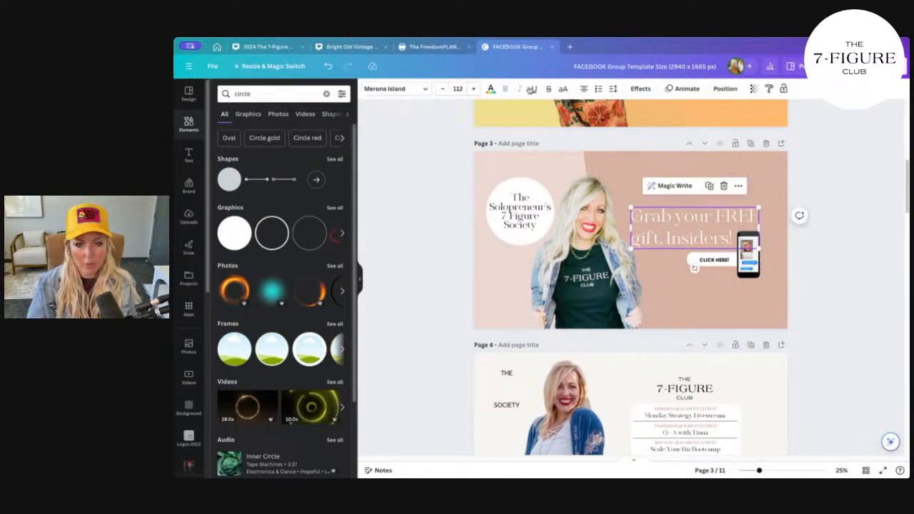
pyautogui.click(393, 87)
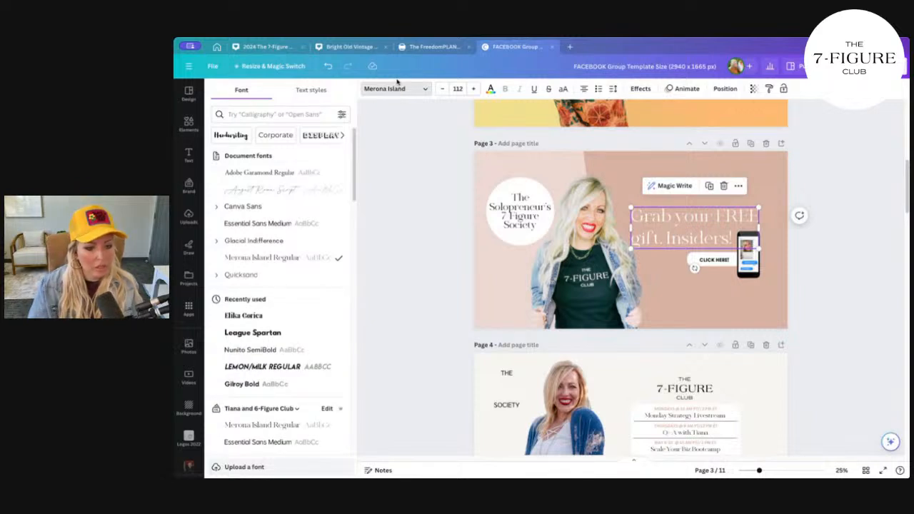
pyautogui.click(246, 315)
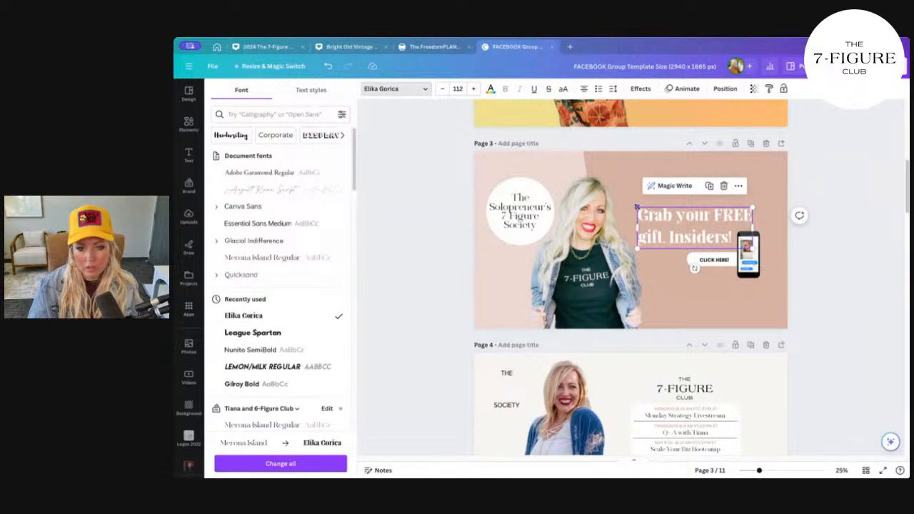
pyautogui.moveTo(637, 207); pyautogui.dragTo(633, 206)
pyautogui.moveTo(689, 239); pyautogui.dragTo(691, 239)
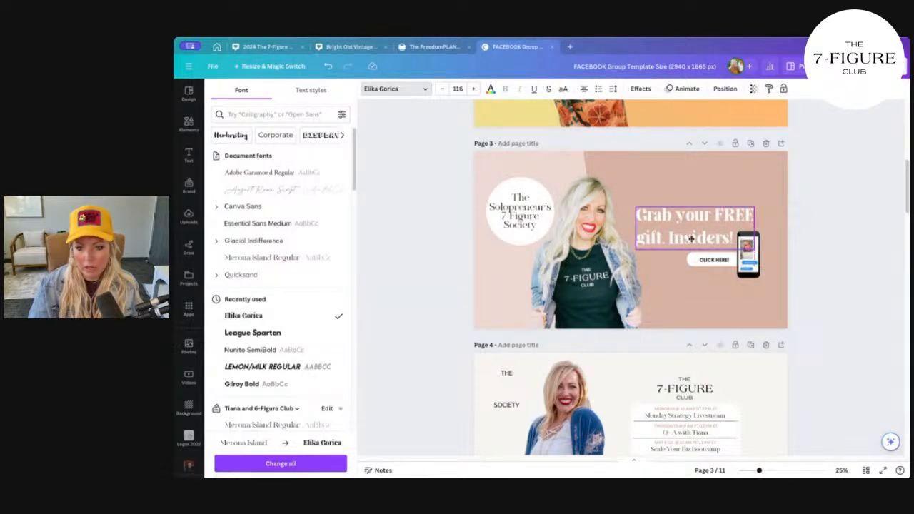
# Step: Compare the page 3 banner with the Goal Digger example on page 2, checking headline, logo circle and layout
pyautogui.scroll(3, 689, 202)
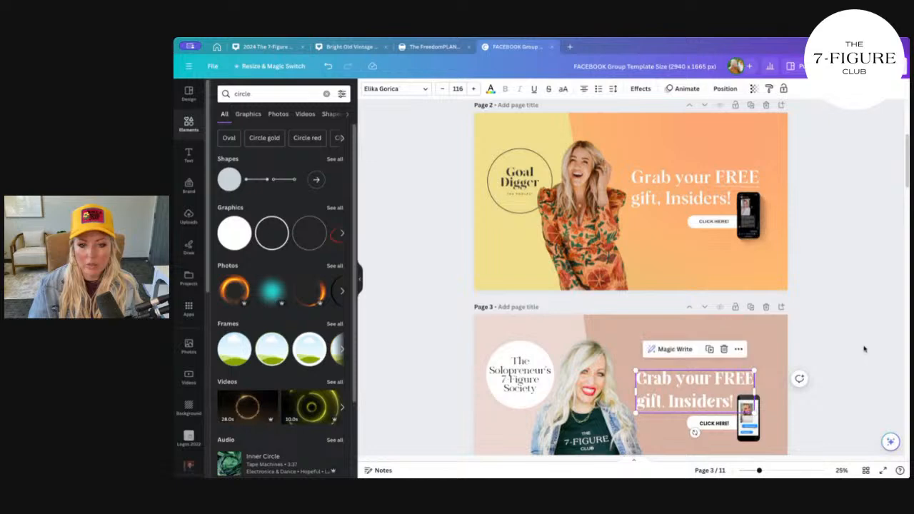
pyautogui.scroll(-2, 864, 349)
pyautogui.click(762, 415)
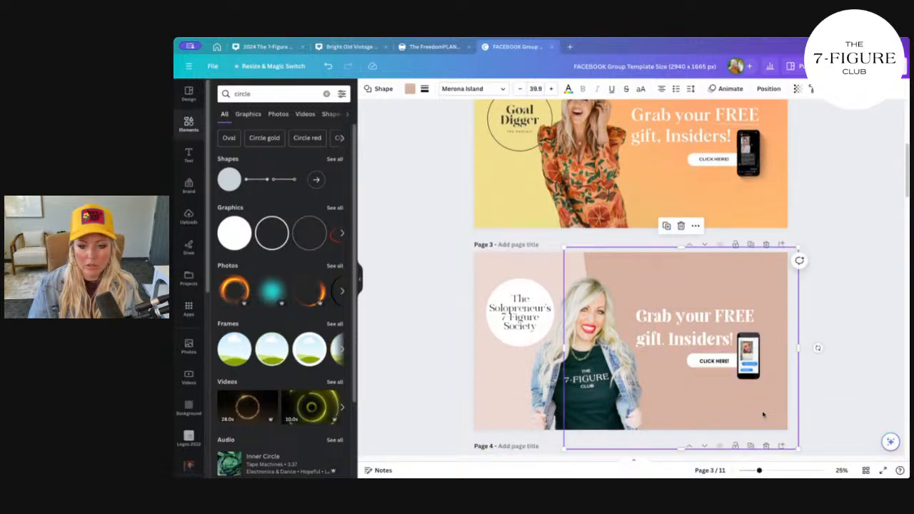
pyautogui.click(490, 398)
pyautogui.click(826, 360)
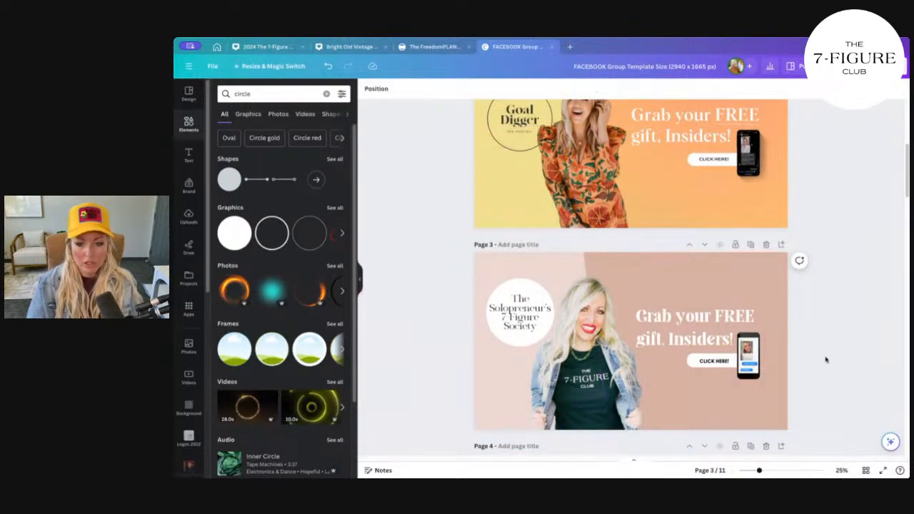
pyautogui.scroll(-1, 826, 359)
pyautogui.scroll(-1, 826, 360)
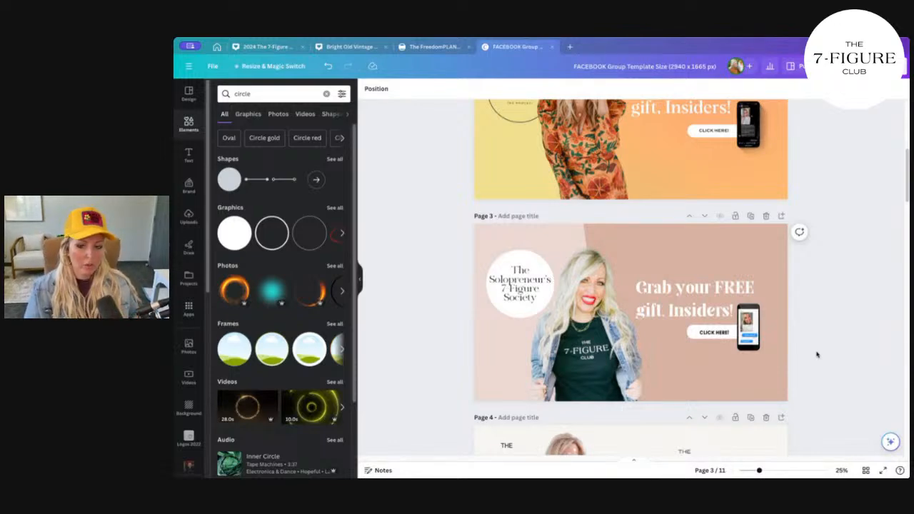
pyautogui.scroll(4, 817, 354)
pyautogui.scroll(-3, 817, 354)
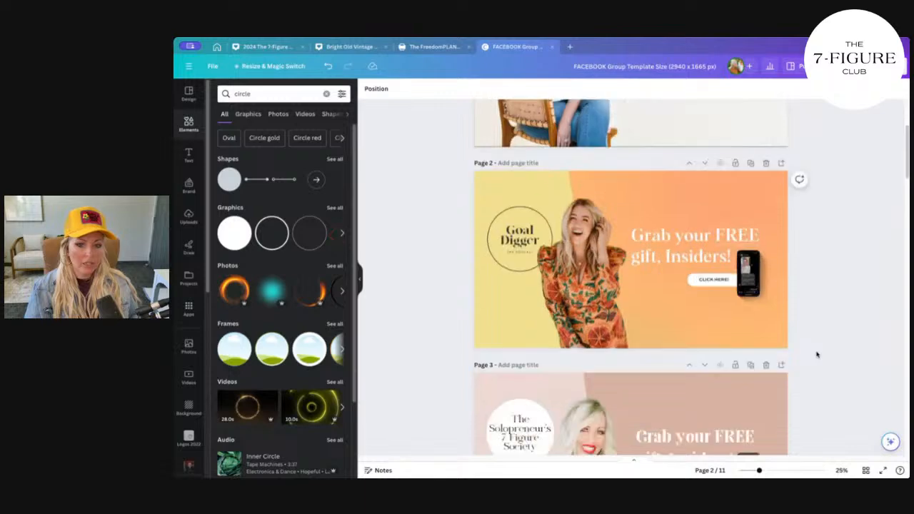
pyautogui.scroll(2, 816, 354)
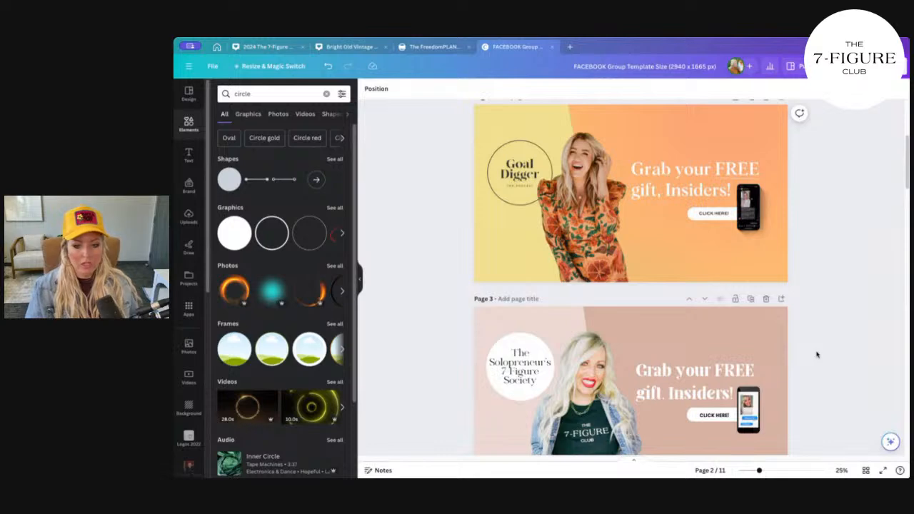
pyautogui.scroll(-2, 816, 354)
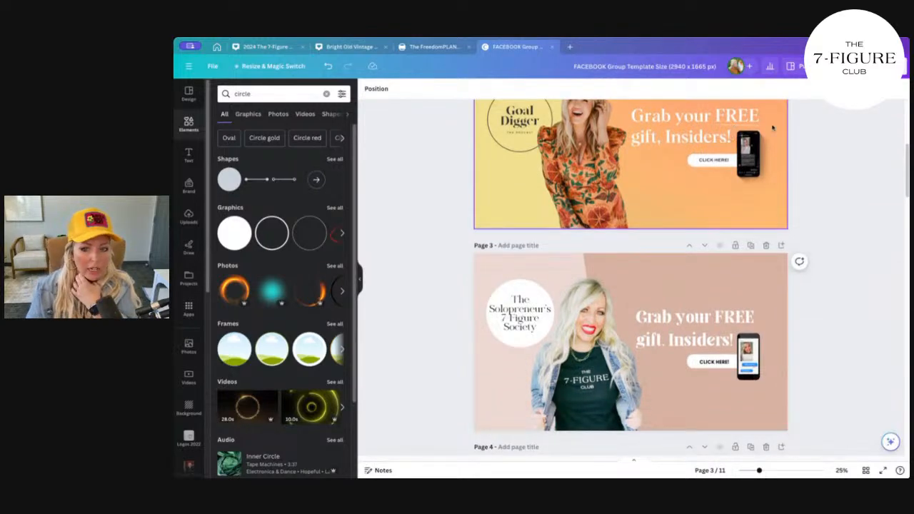
# Step: Search the elements library for "underline"
pyautogui.click(266, 94)
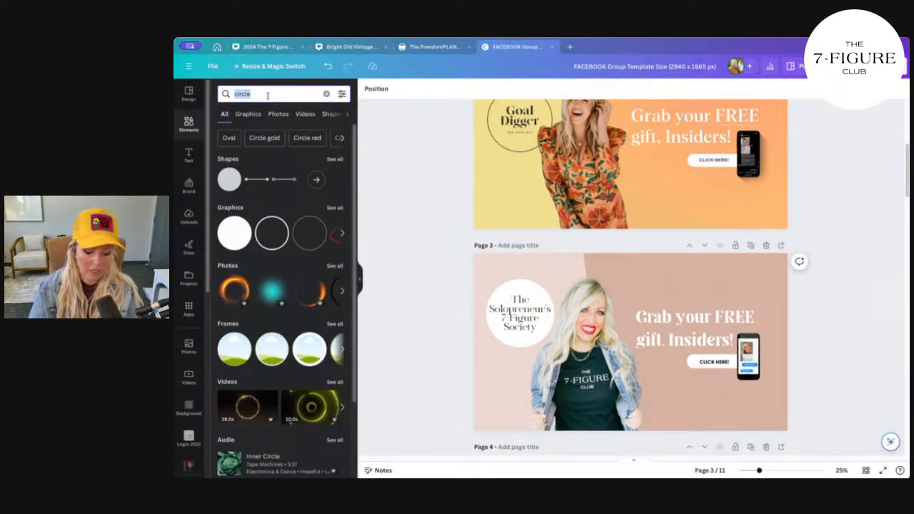
pyautogui.write('Bunderlin')
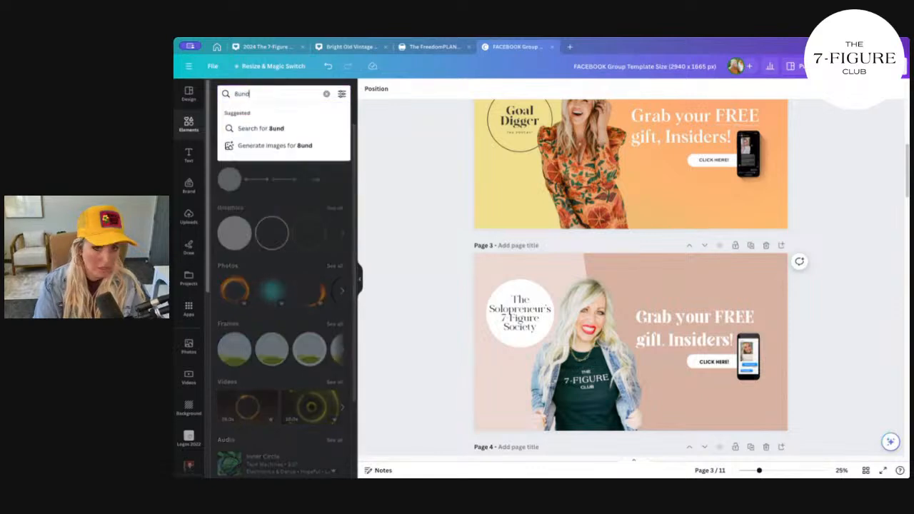
pyautogui.press('BackSpace')
pyautogui.press('BackSpace')
pyautogui.press('BackSpace')
pyautogui.press('BackSpace')
pyautogui.press('BackSpace')
pyautogui.press('BackSpace')
pyautogui.press('BackSpace')
pyautogui.press('BackSpace')
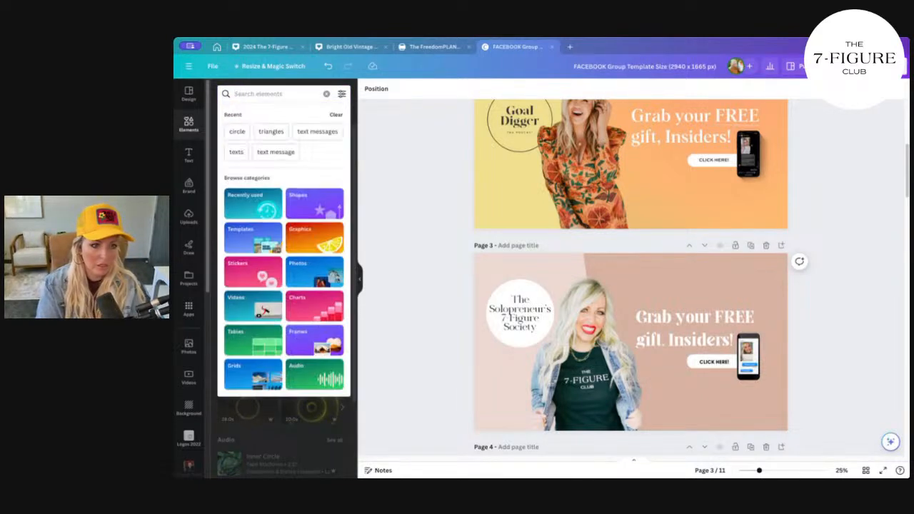
pyautogui.write('underline')
pyautogui.press('Return')
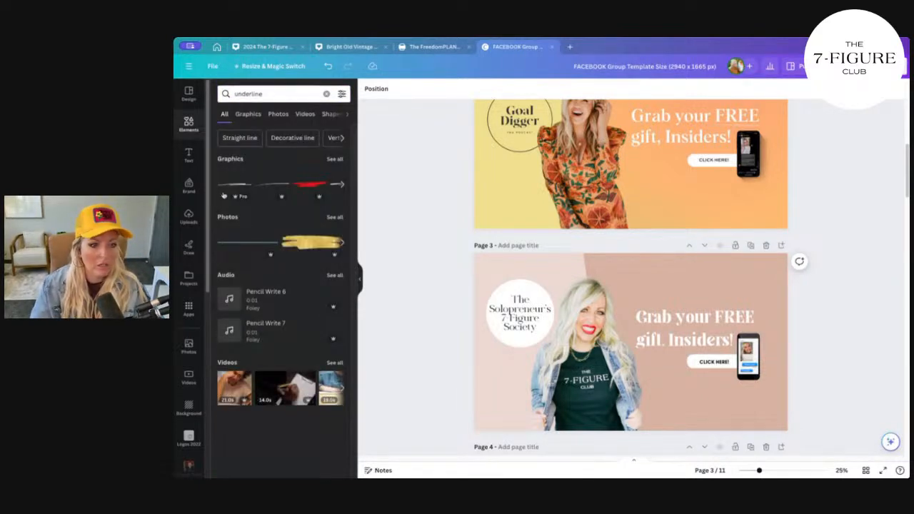
# Step: Add the first underline stroke graphic to page 3 and shrink it to about 620 px wide over the headline
pyautogui.click(241, 186)
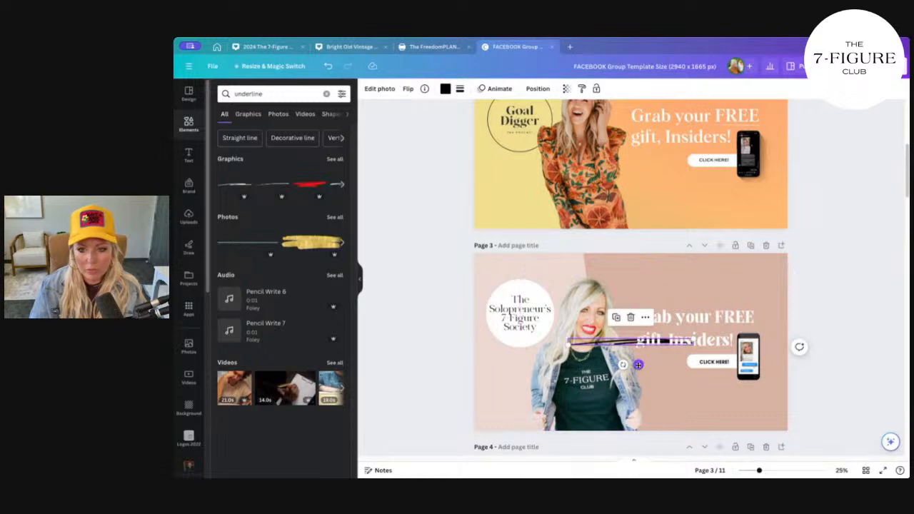
pyautogui.moveTo(638, 365); pyautogui.dragTo(718, 354)
pyautogui.moveTo(773, 329); pyautogui.dragTo(713, 331)
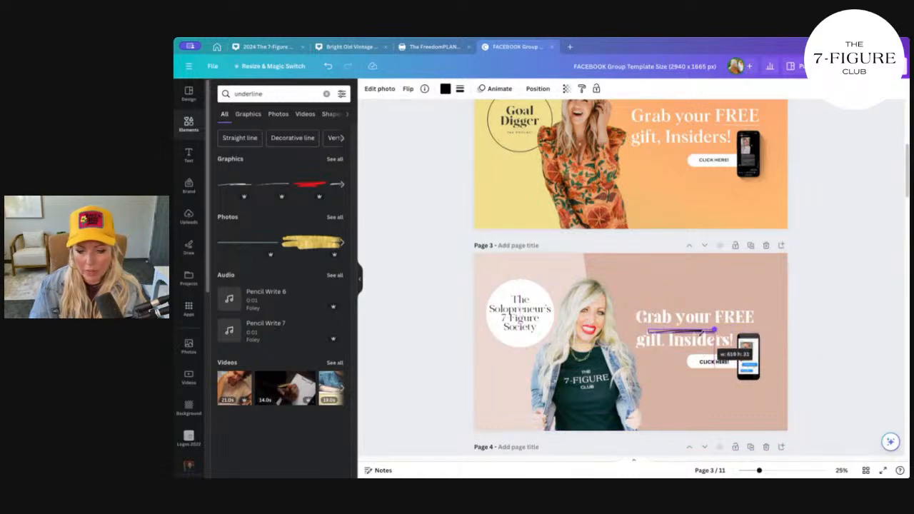
# Step: Move the headline out of the way, delete the underline stroke, and put the headline back above the button
pyautogui.click(697, 339)
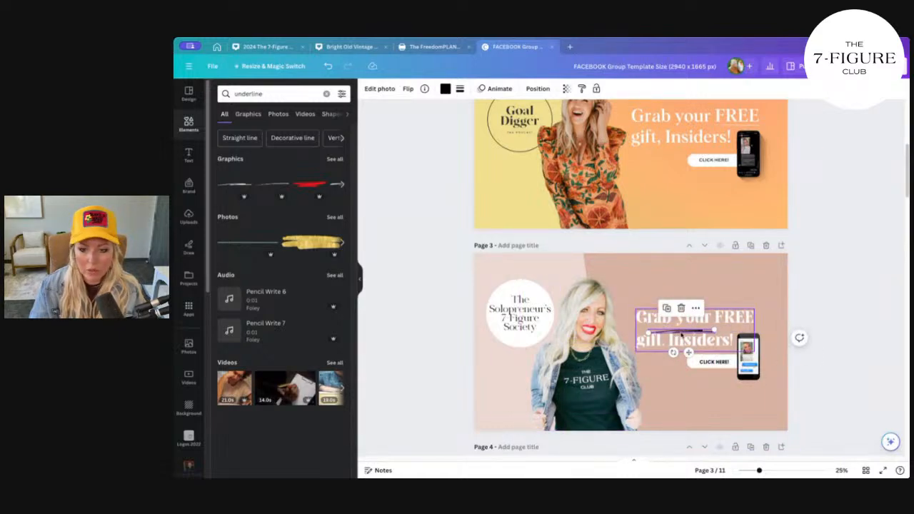
pyautogui.click(682, 334)
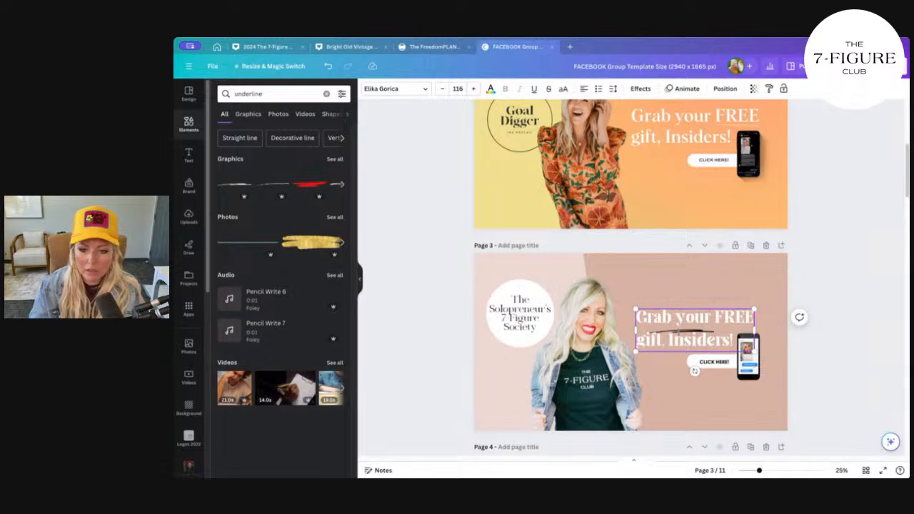
pyautogui.click(695, 334)
pyautogui.click(694, 334)
pyautogui.moveTo(694, 334); pyautogui.dragTo(696, 279)
pyautogui.click(679, 336)
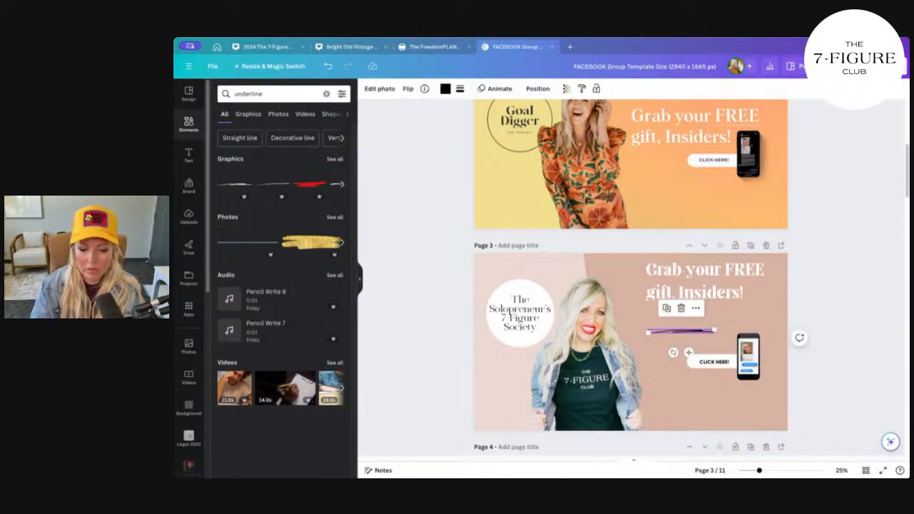
pyautogui.moveTo(695, 292); pyautogui.dragTo(689, 342)
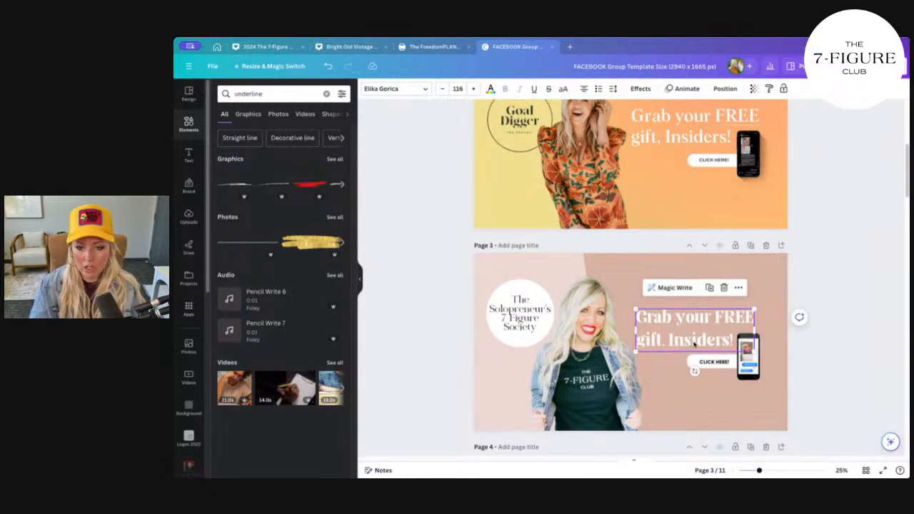
# Step: Try the page 3 headline in uppercase, undo it, and set the headline's line spacing to 1.27
pyautogui.click(562, 89)
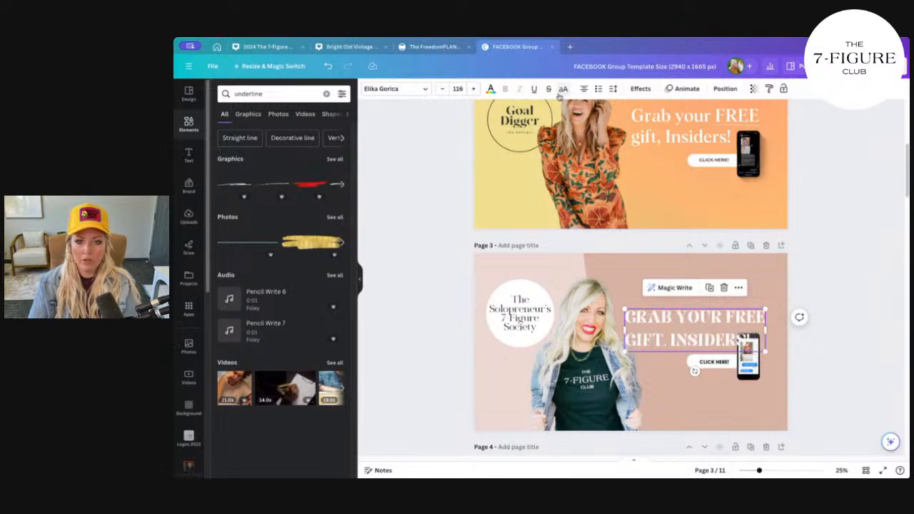
pyautogui.hotkey('ctrl', 'z')
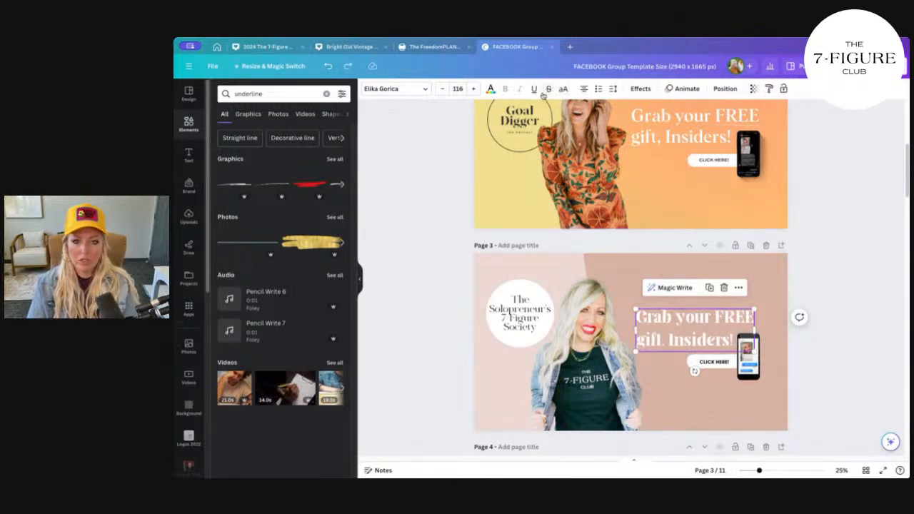
pyautogui.click(613, 89)
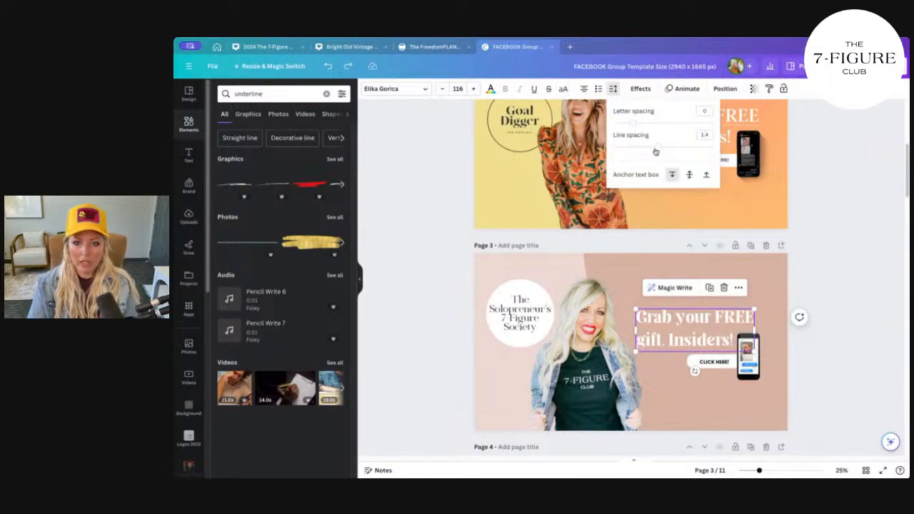
pyautogui.moveTo(656, 150); pyautogui.dragTo(650, 147)
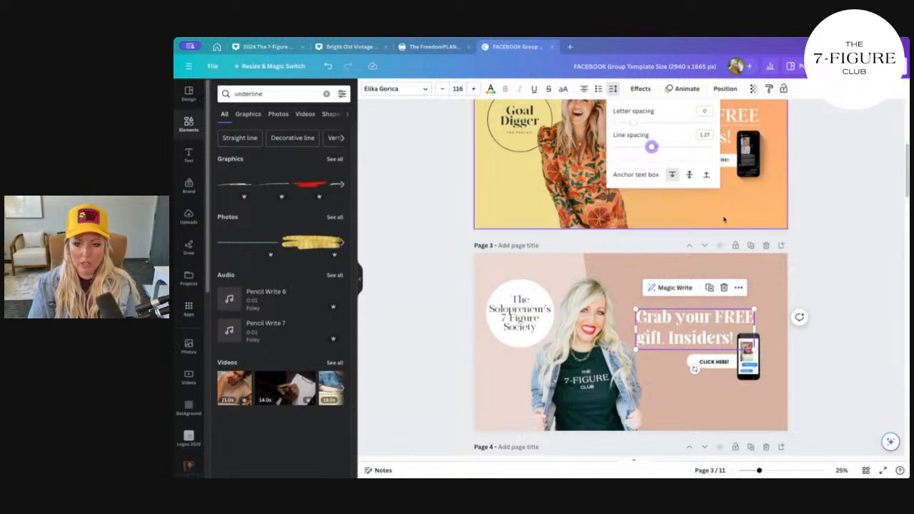
pyautogui.click(792, 308)
# Step: Enlarge the page 3 headline to size 118 and fine-tune its position above the CLICK HERE! button
pyautogui.click(697, 326)
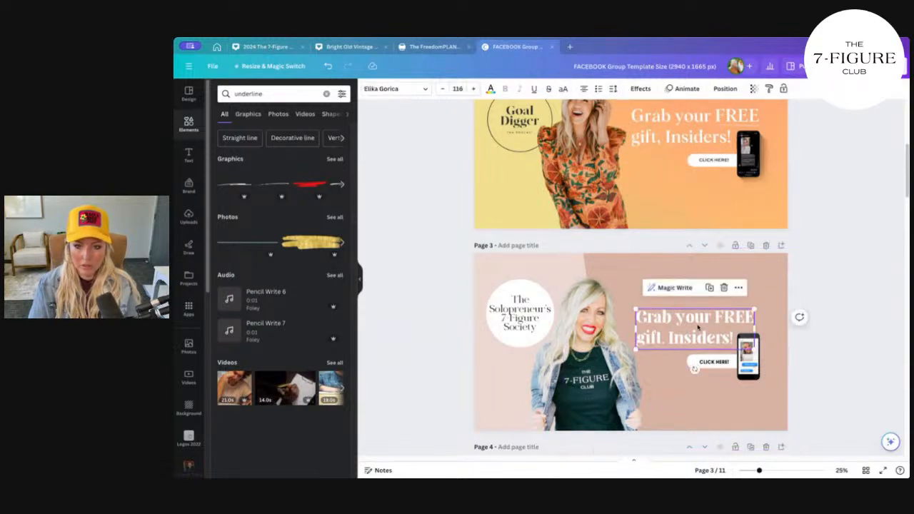
pyautogui.moveTo(697, 325); pyautogui.dragTo(698, 325)
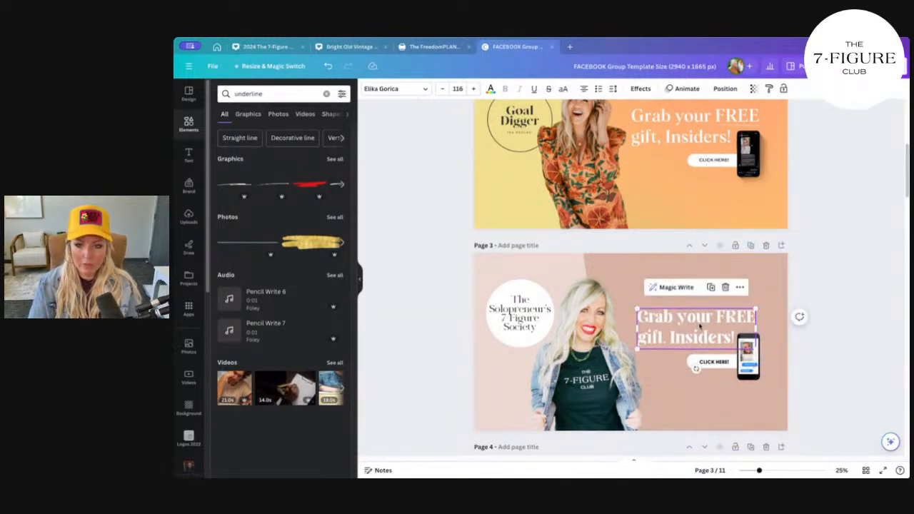
pyautogui.moveTo(756, 308); pyautogui.dragTo(758, 306)
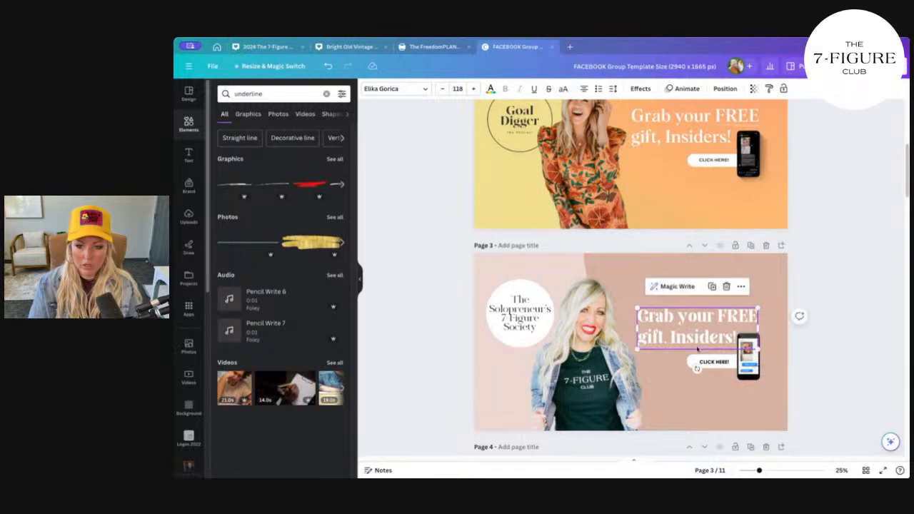
pyautogui.moveTo(699, 342); pyautogui.dragTo(697, 344)
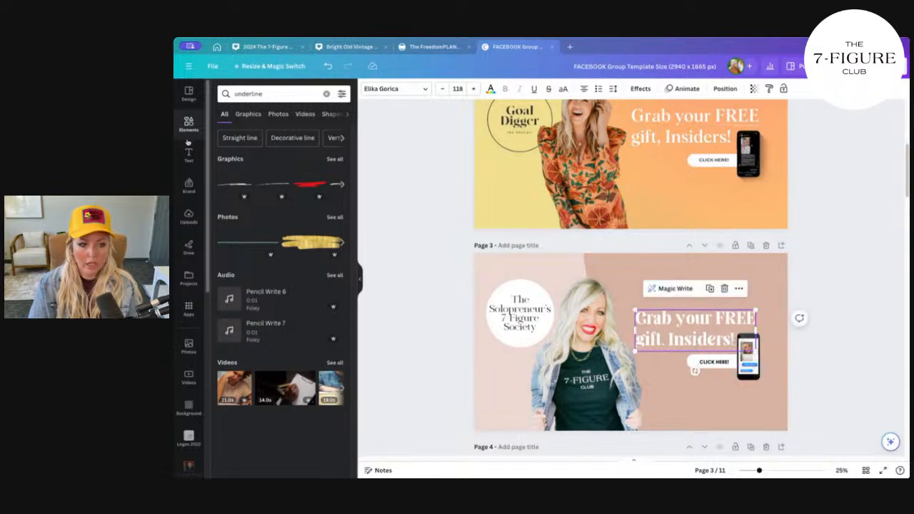
# Step: Add the second underline stroke graphic to page 3, shrink it, and place it beneath the word FREE in the headline
pyautogui.click(279, 186)
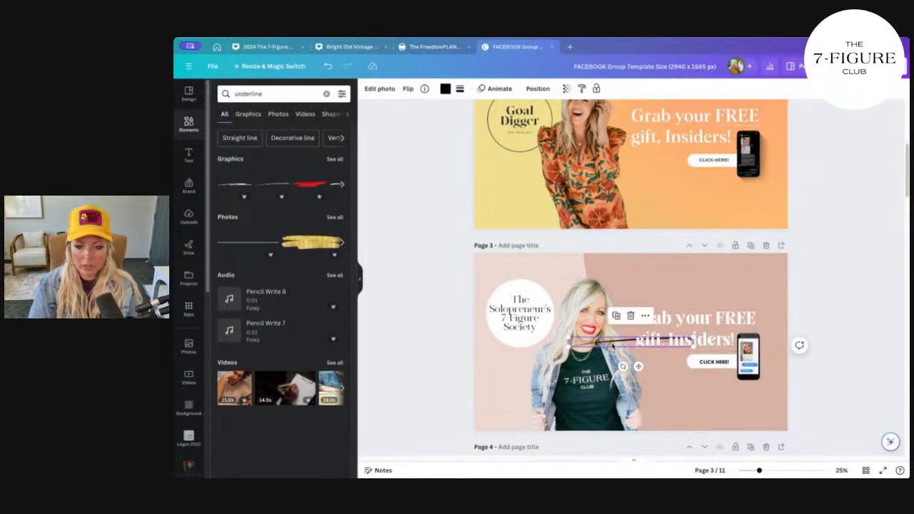
pyautogui.rightClick(613, 343)
pyautogui.moveTo(648, 354)
pyautogui.click(751, 370)
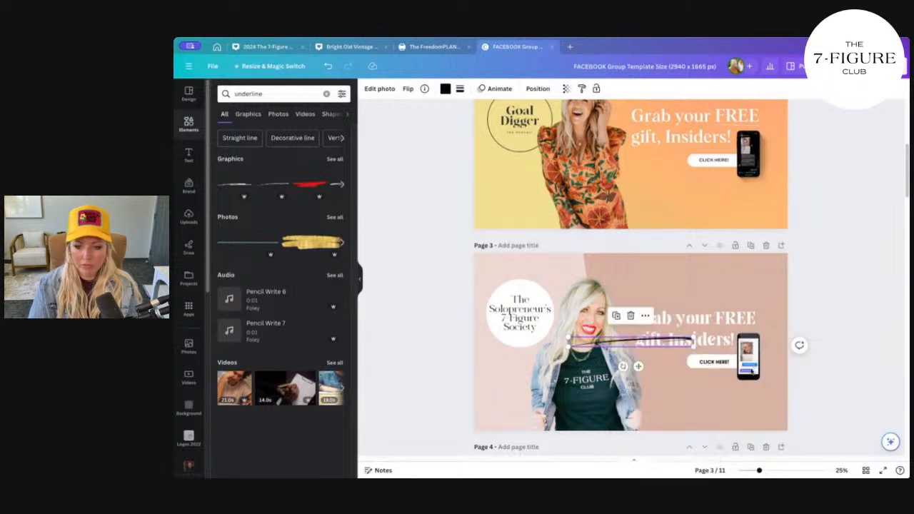
pyautogui.moveTo(638, 366); pyautogui.dragTo(732, 347)
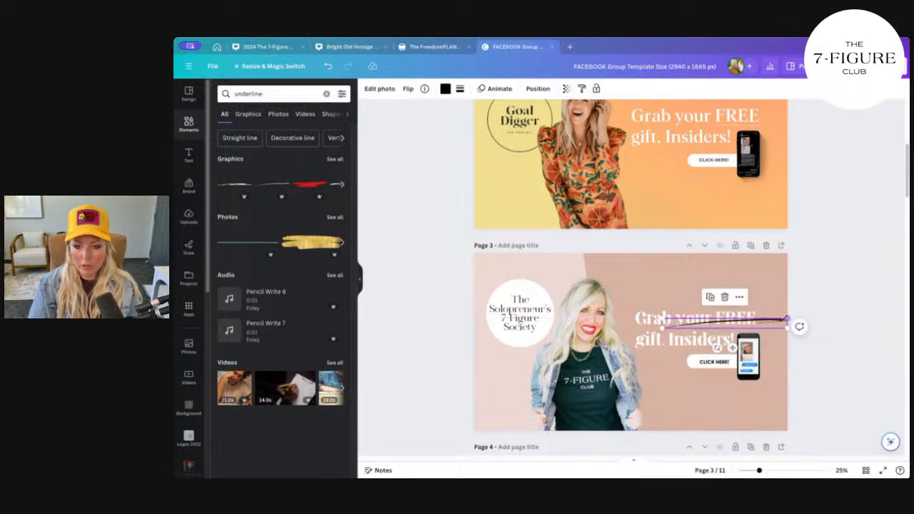
pyautogui.moveTo(785, 319); pyautogui.dragTo(740, 349)
# Step: Recolour the underline stroke beneath FREE with the very pale pink from the TS COACHING brand colours
pyautogui.click(444, 89)
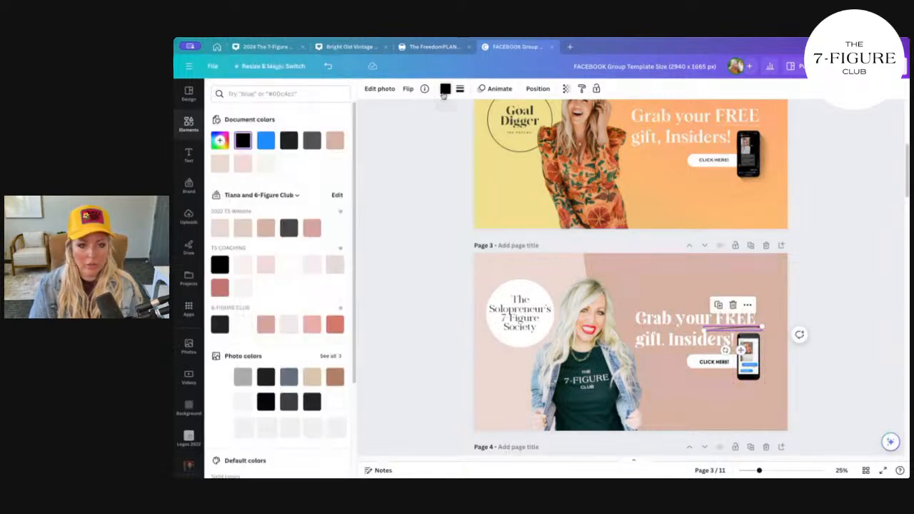
pyautogui.click(220, 140)
pyautogui.click(328, 227)
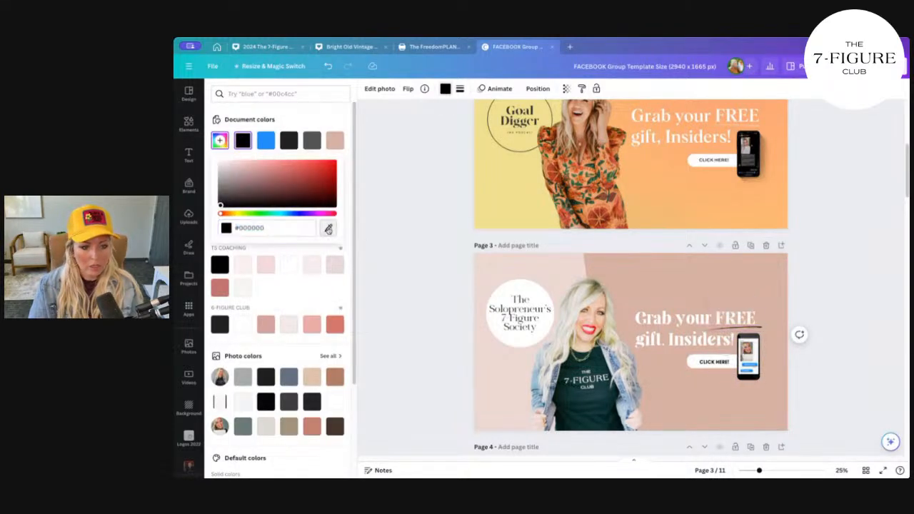
pyautogui.click(725, 351)
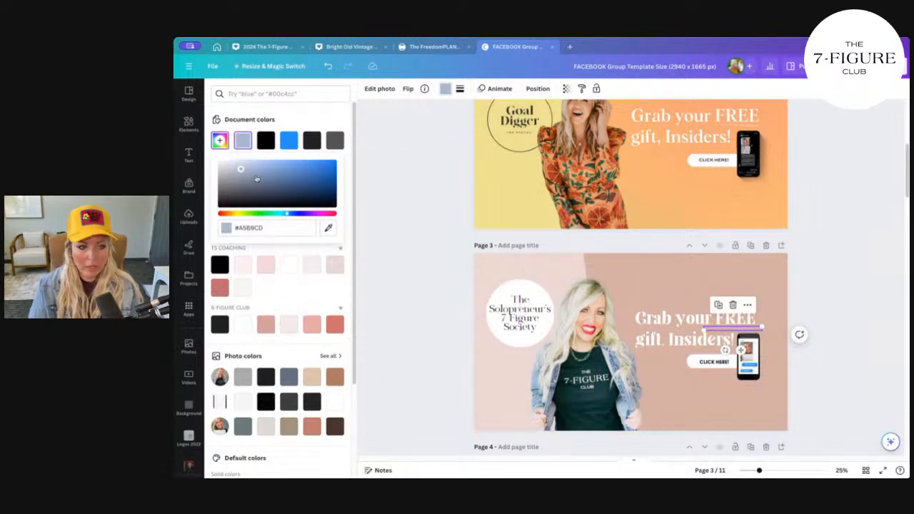
pyautogui.click(264, 266)
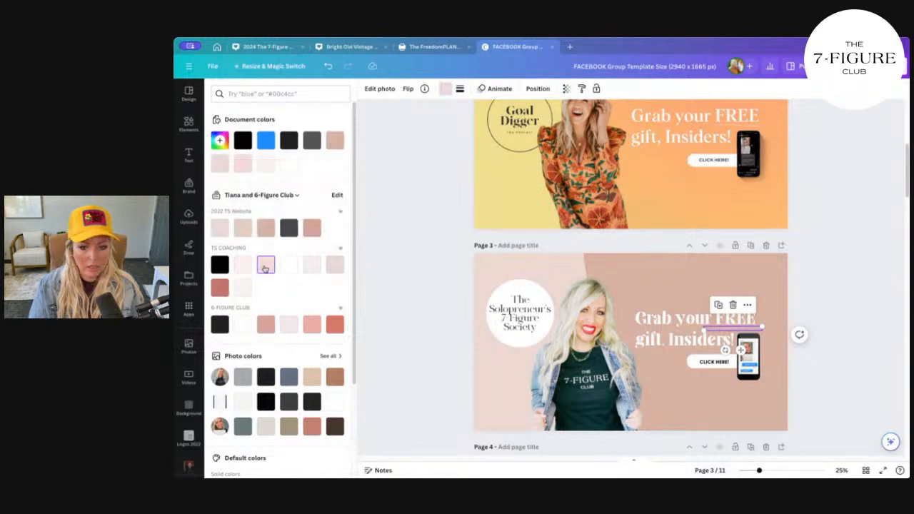
pyautogui.click(242, 264)
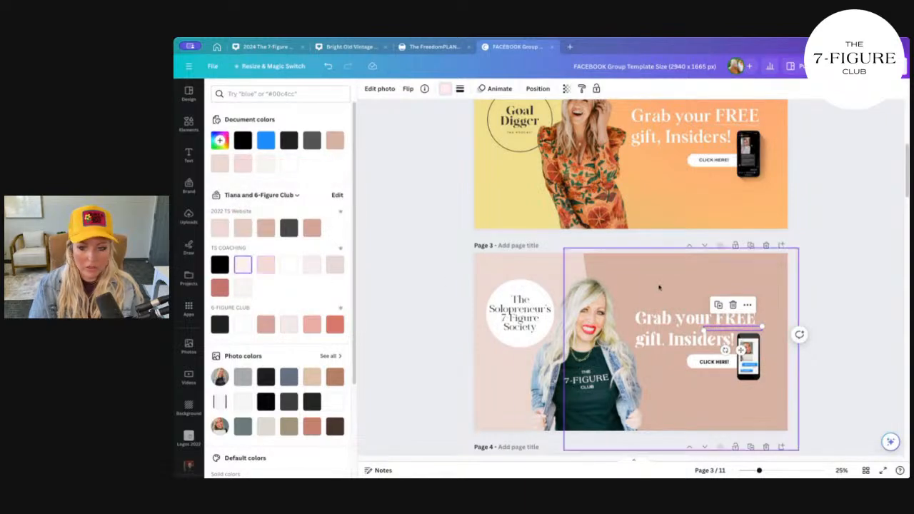
pyautogui.click(685, 276)
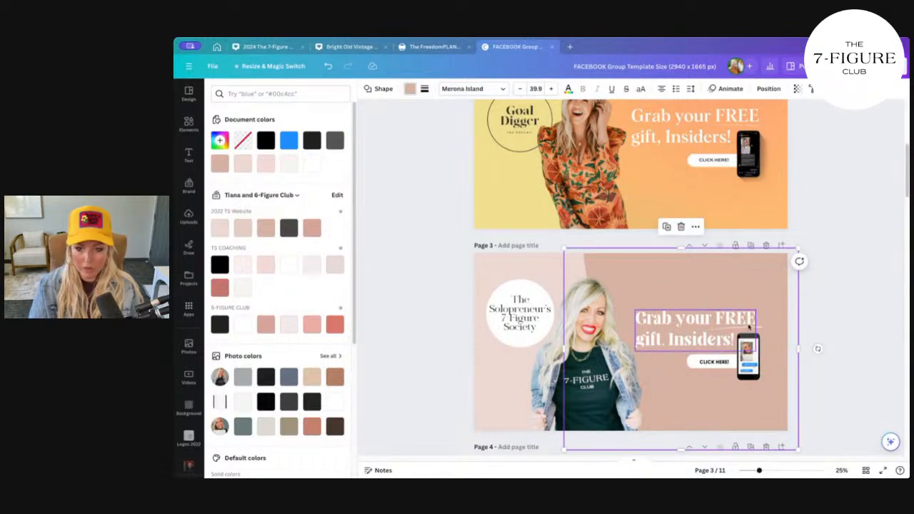
pyautogui.click(742, 353)
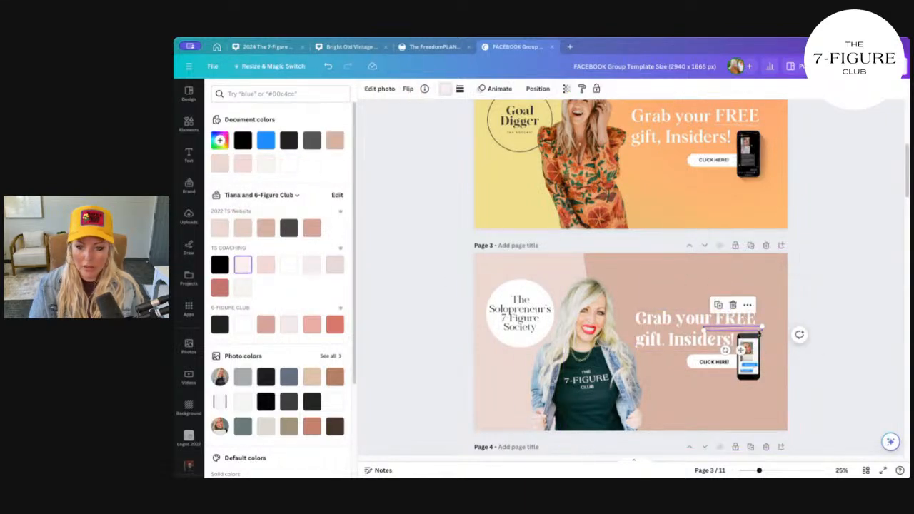
pyautogui.click(726, 351)
pyautogui.click(772, 267)
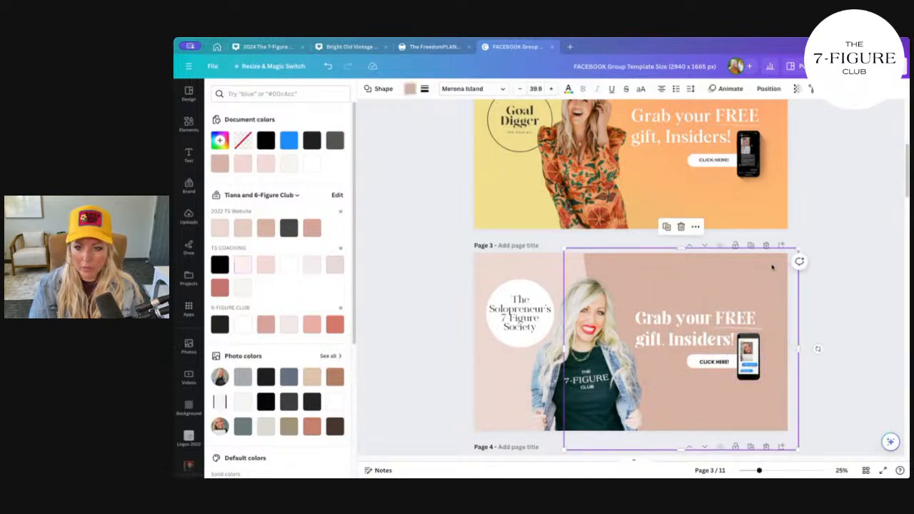
pyautogui.click(856, 299)
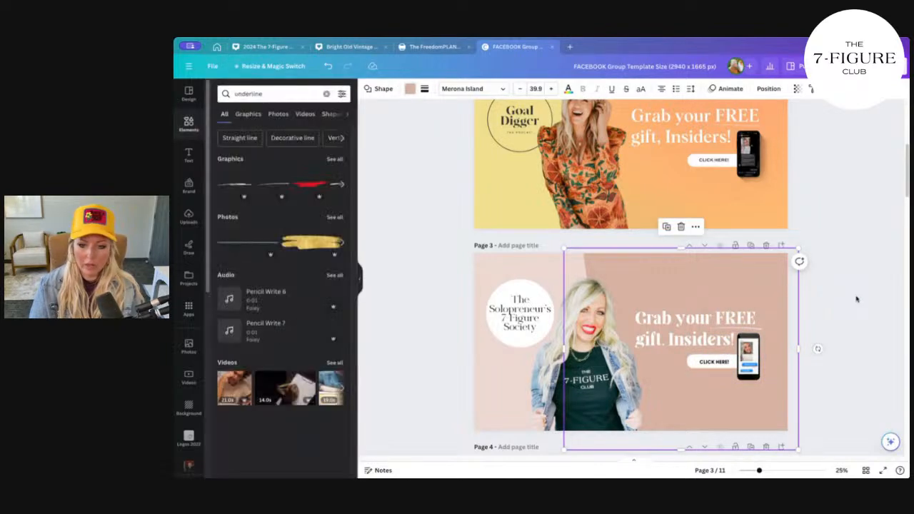
# Step: Place the uploaded denim-jacket pointing photo on page 7 and remove its background
pyautogui.scroll(-1, 855, 299)
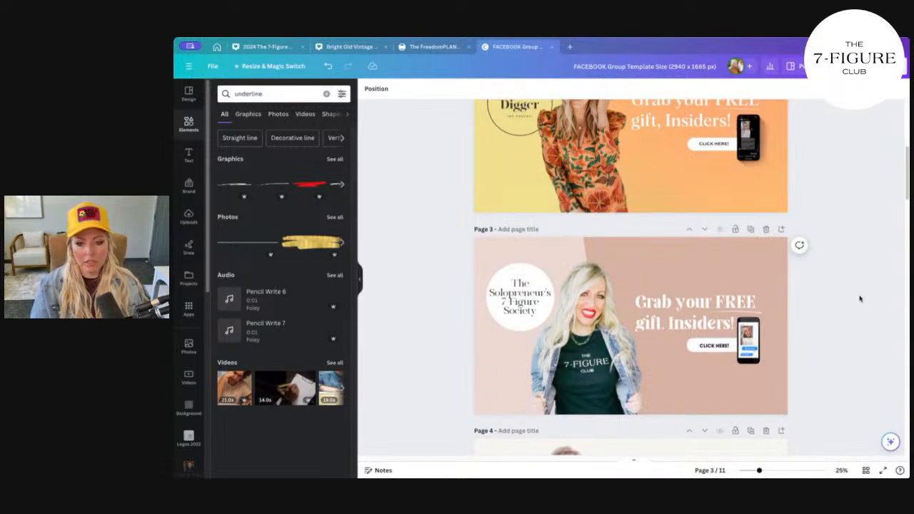
pyautogui.scroll(-3, 859, 298)
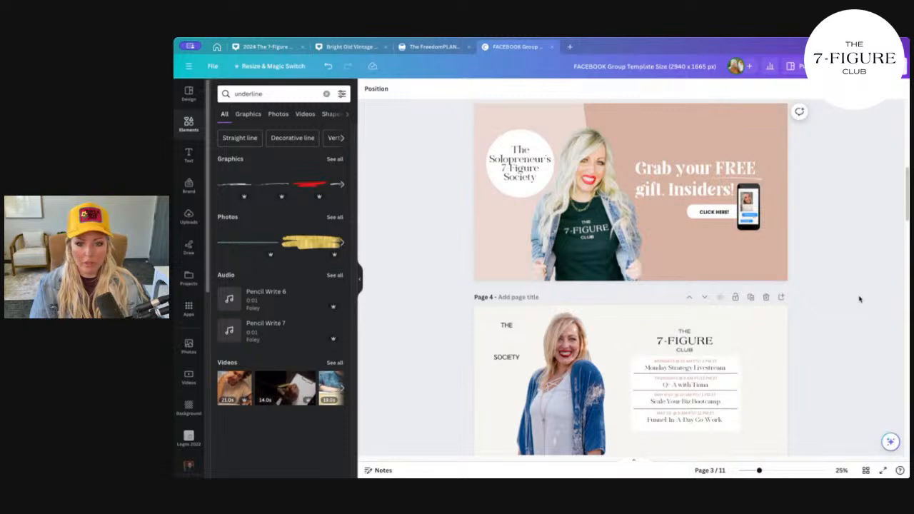
pyautogui.scroll(-8, 859, 298)
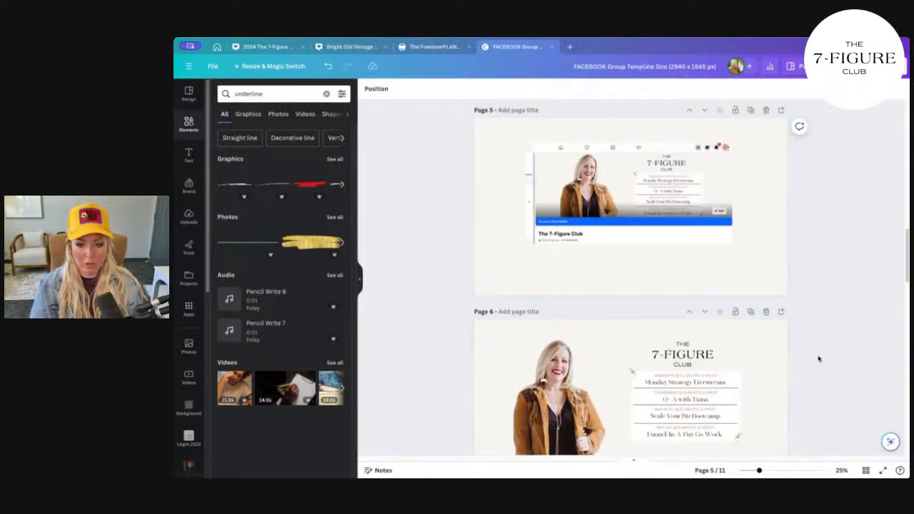
pyautogui.scroll(4, 818, 358)
pyautogui.scroll(-8, 818, 358)
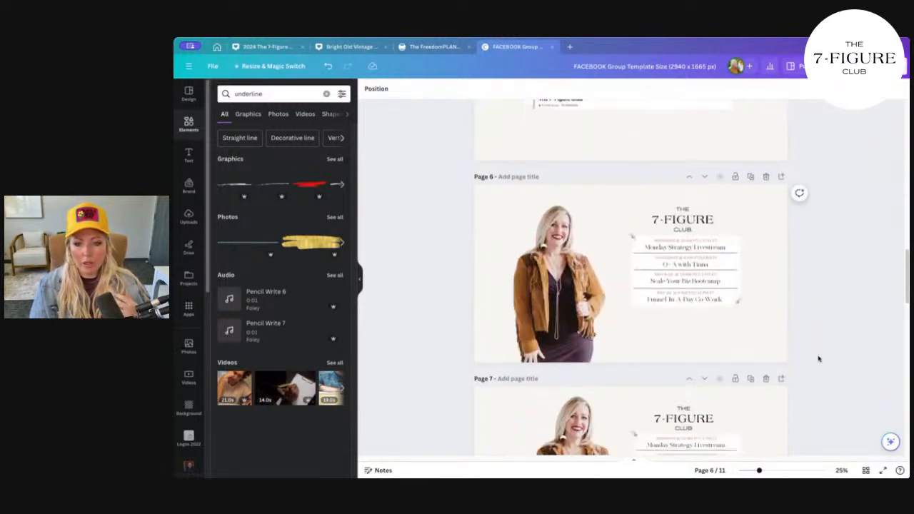
pyautogui.scroll(-6, 818, 359)
pyautogui.scroll(2, 832, 374)
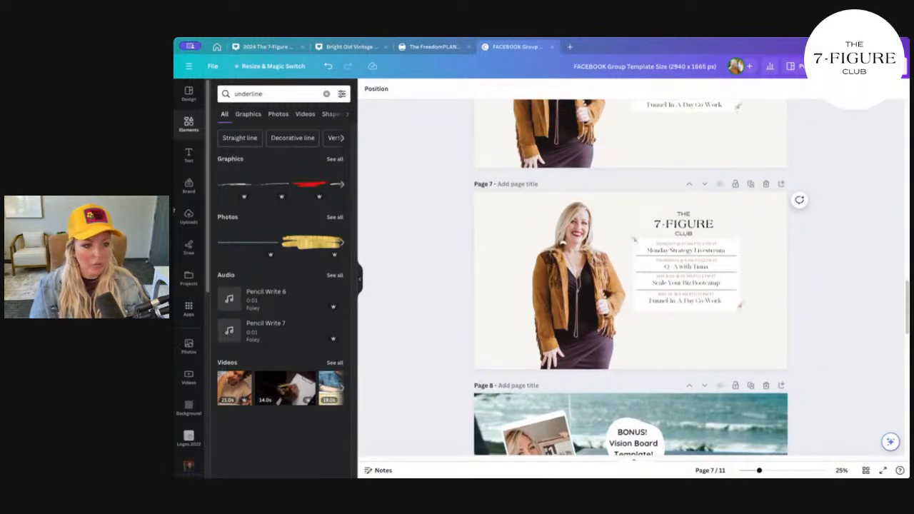
pyautogui.click(188, 216)
pyautogui.scroll(3, 281, 249)
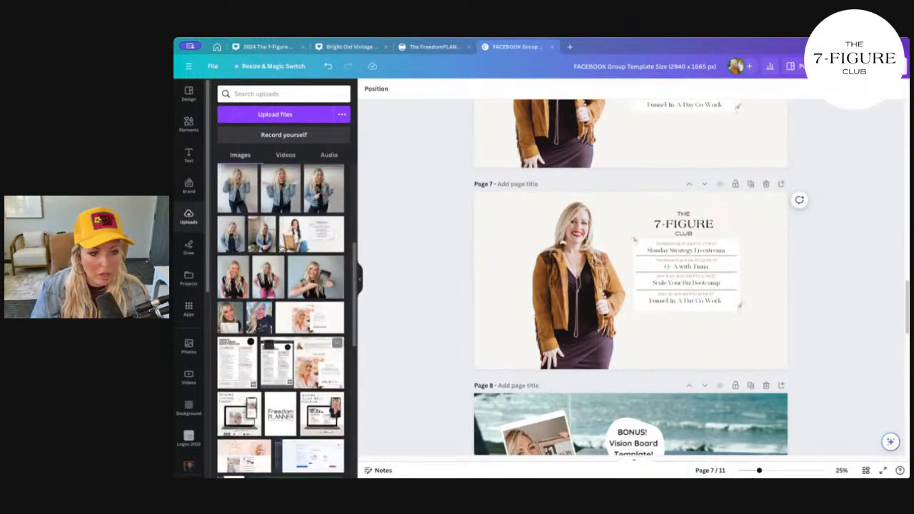
pyautogui.click(286, 245)
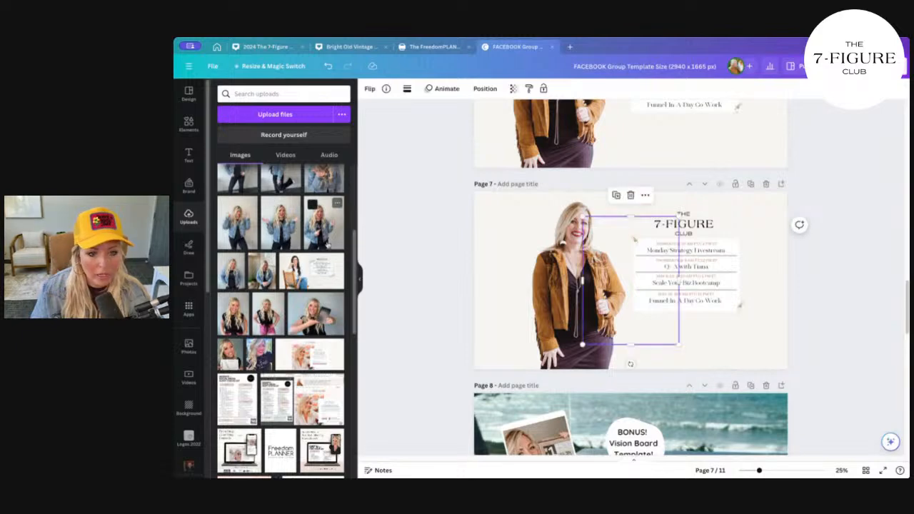
pyautogui.click(389, 90)
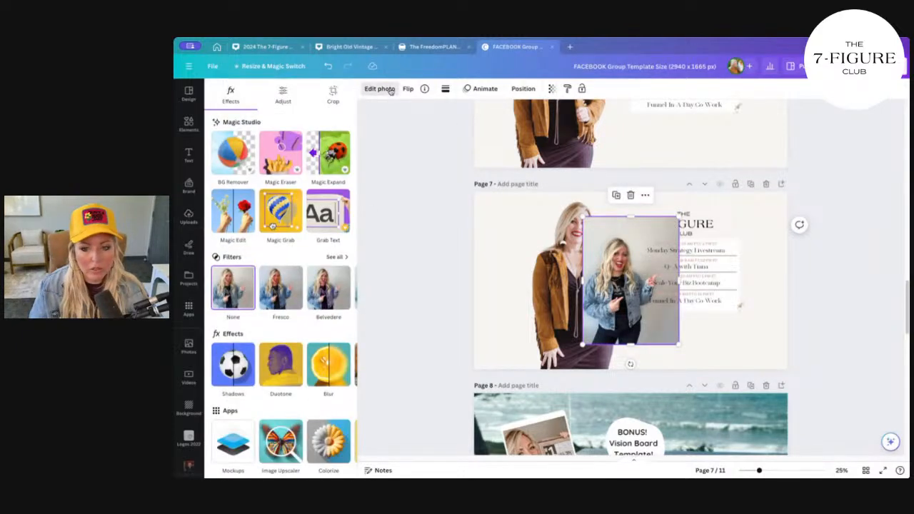
pyautogui.click(232, 156)
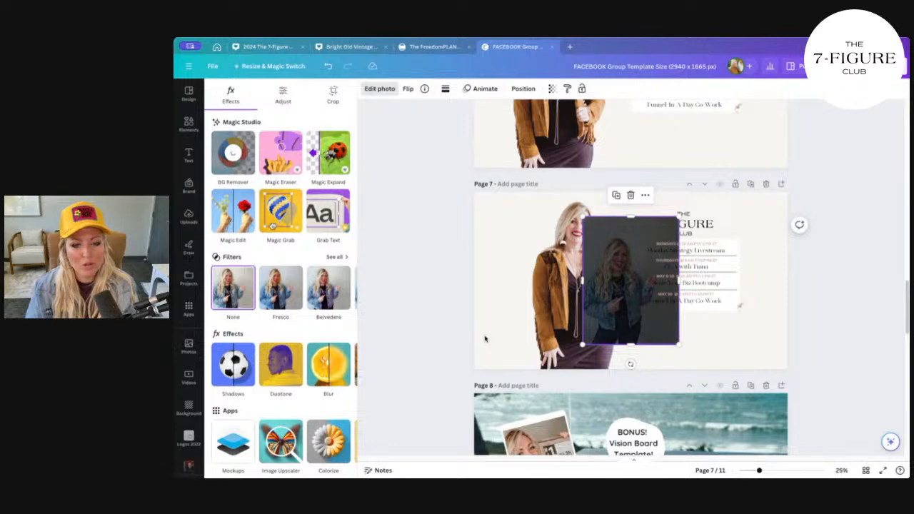
# Step: Move the denim-jacket cutout over the old portrait on page 7 and enlarge it to slightly more than the page height
pyautogui.click(565, 306)
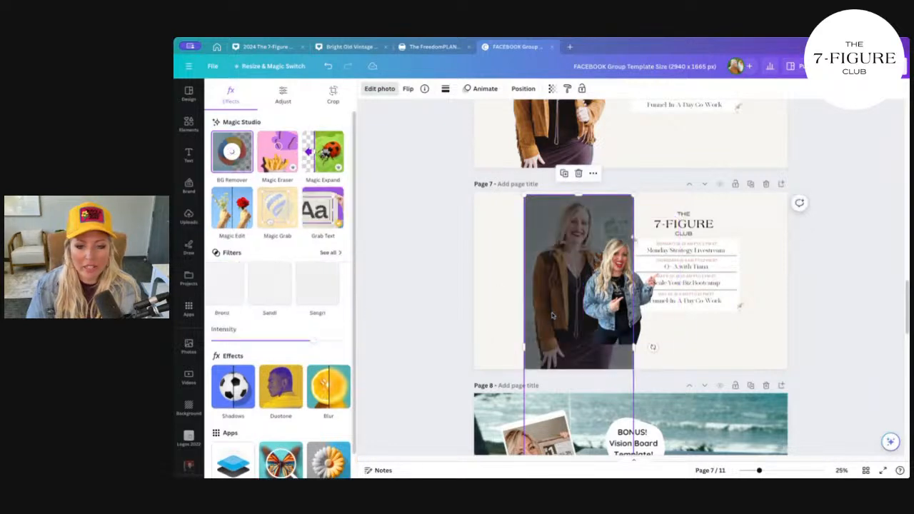
pyautogui.click(619, 312)
pyautogui.moveTo(619, 312); pyautogui.dragTo(565, 341)
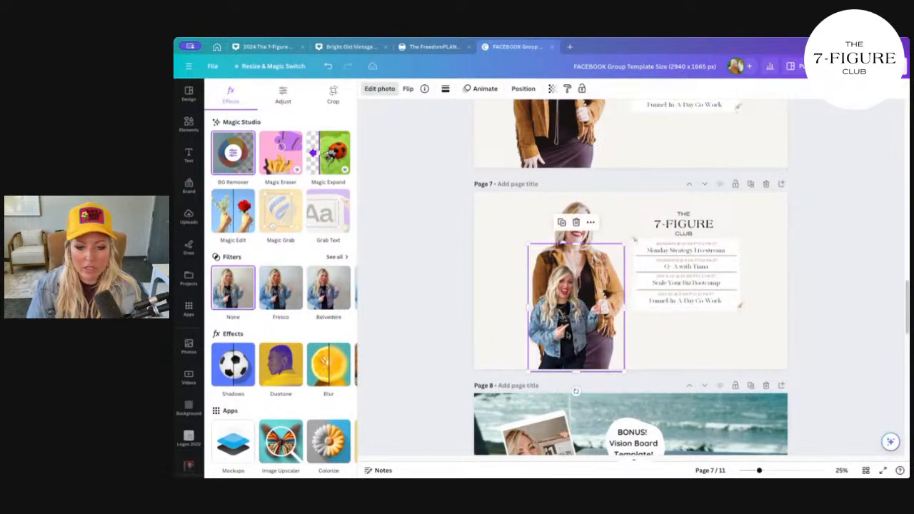
pyautogui.moveTo(624, 244); pyautogui.dragTo(673, 177)
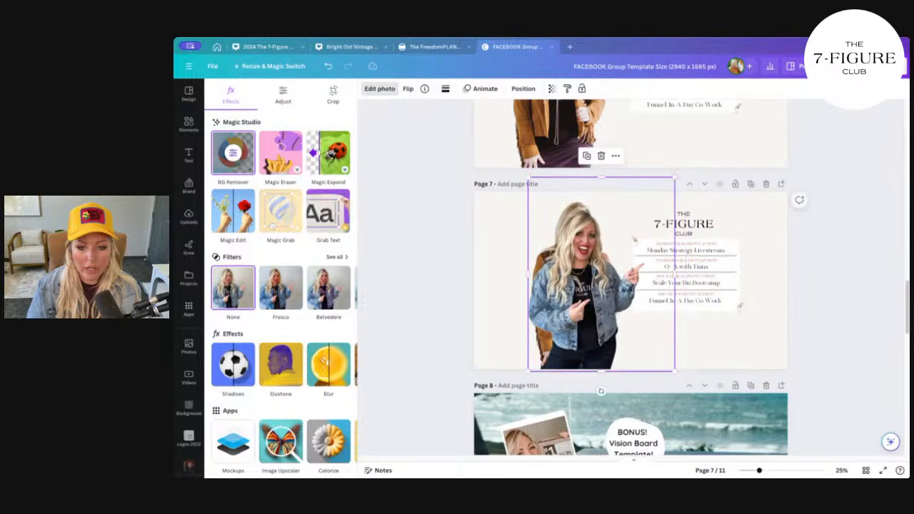
pyautogui.moveTo(593, 285); pyautogui.dragTo(583, 283)
pyautogui.moveTo(665, 174); pyautogui.dragTo(670, 167)
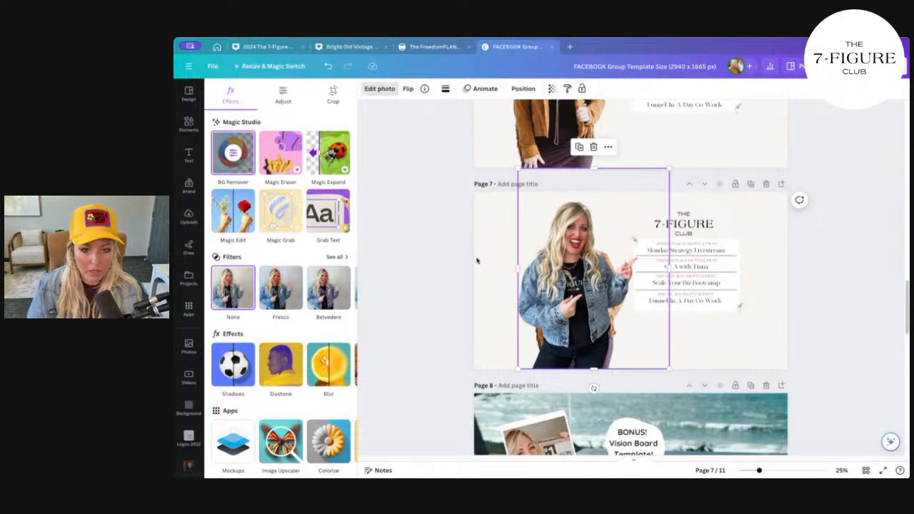
# Step: Delete the old brown-jacket portrait from page 7 and position the denim-jacket cutout in its place, pointing at the schedule
pyautogui.moveTo(577, 228); pyautogui.dragTo(638, 222)
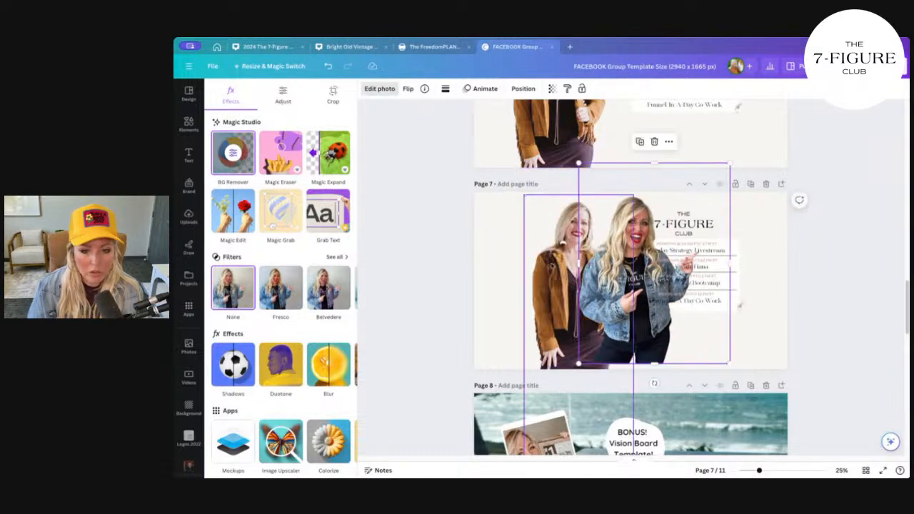
pyautogui.click(561, 275)
pyautogui.press('Delete')
pyautogui.moveTo(618, 288); pyautogui.dragTo(563, 297)
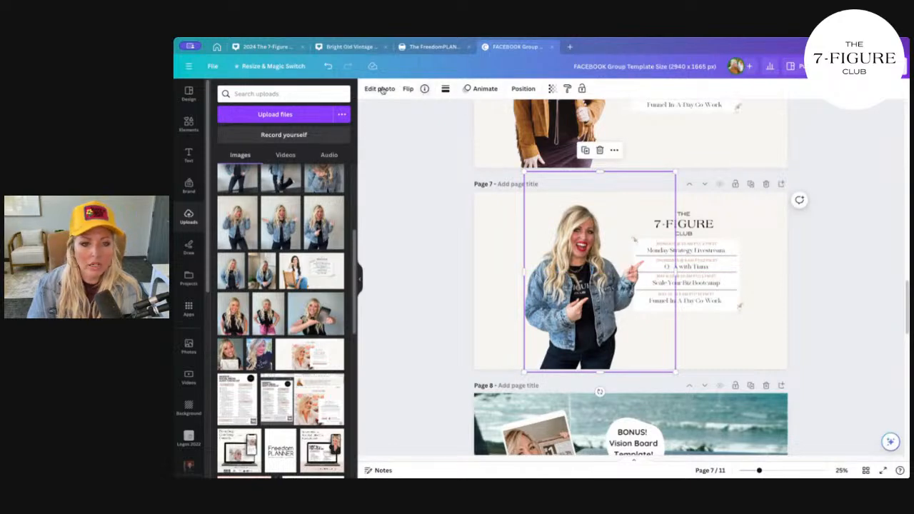
# Step: Apply the Vinto vintage filter to the denim-jacket cutout on page 7 and lower its intensity slightly
pyautogui.click(381, 89)
pyautogui.click(334, 255)
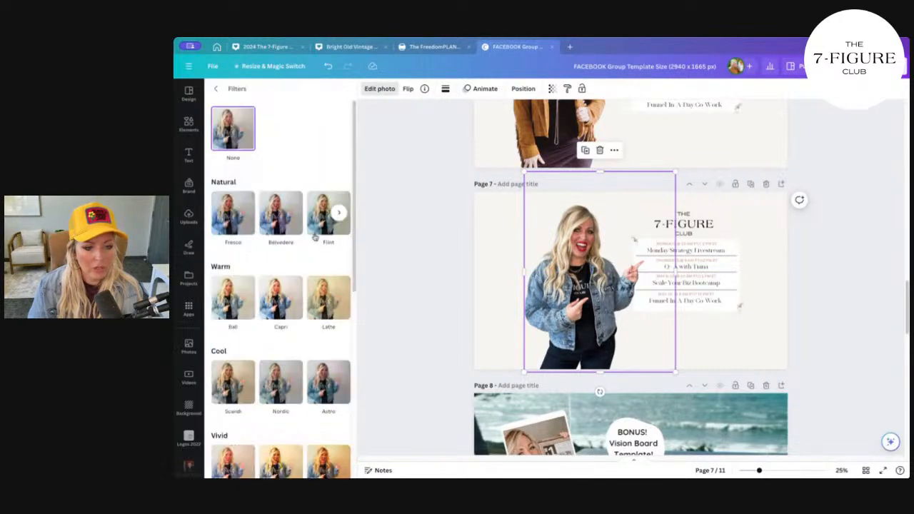
pyautogui.scroll(-5, 282, 340)
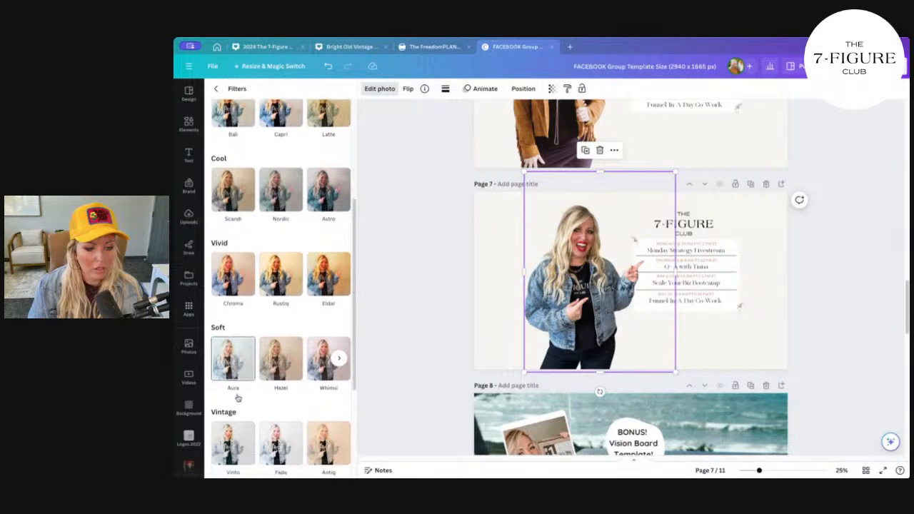
pyautogui.scroll(-1, 238, 397)
pyautogui.click(235, 401)
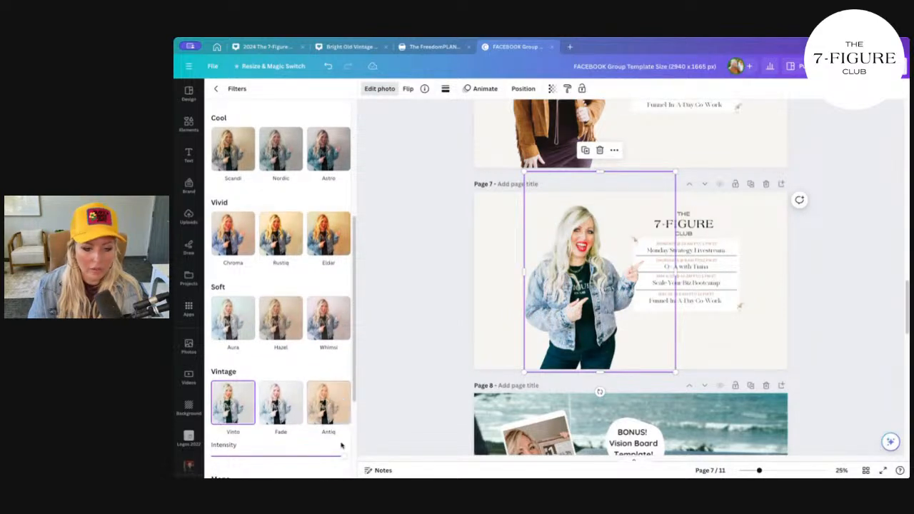
pyautogui.moveTo(342, 459); pyautogui.dragTo(323, 457)
pyautogui.click(741, 354)
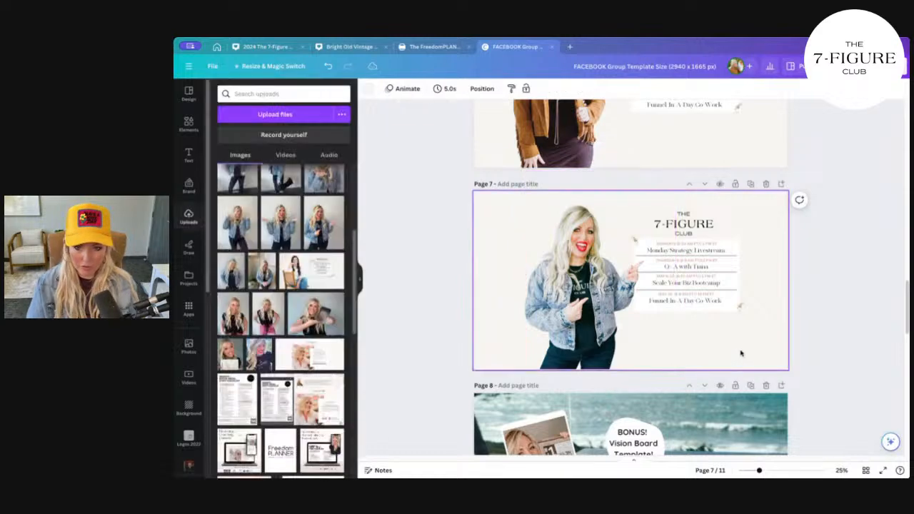
# Step: Tighten the schedule box's lower edge and corner accent on page 7, and move the page up two places to become page 5
pyautogui.click(740, 307)
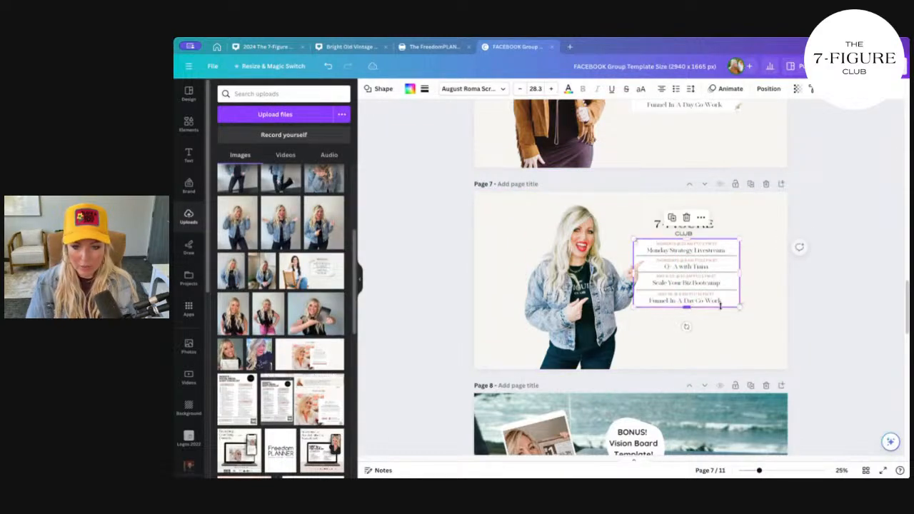
pyautogui.click(746, 305)
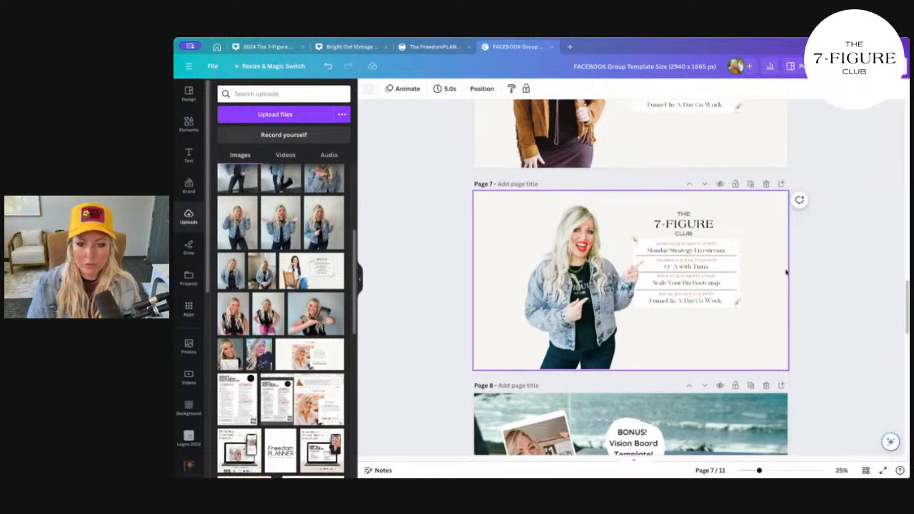
pyautogui.click(689, 185)
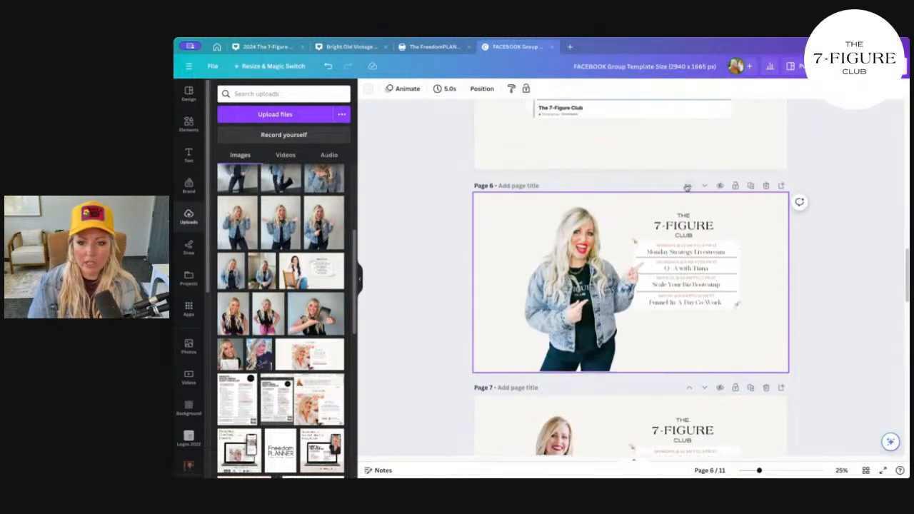
pyautogui.click(688, 186)
pyautogui.scroll(3, 683, 379)
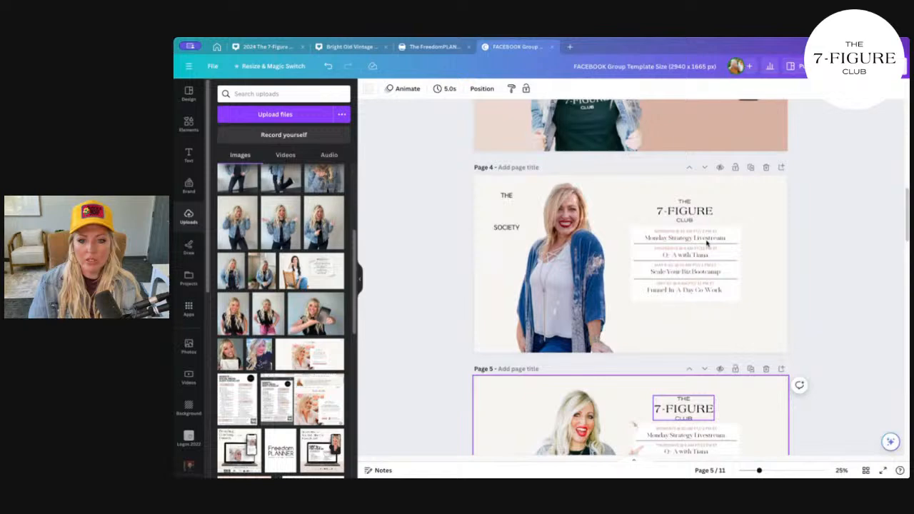
# Step: Move the denim-jacket schedule banner up one place to become page 4
pyautogui.click(683, 375)
pyautogui.scroll(3, 836, 335)
pyautogui.scroll(-3, 836, 336)
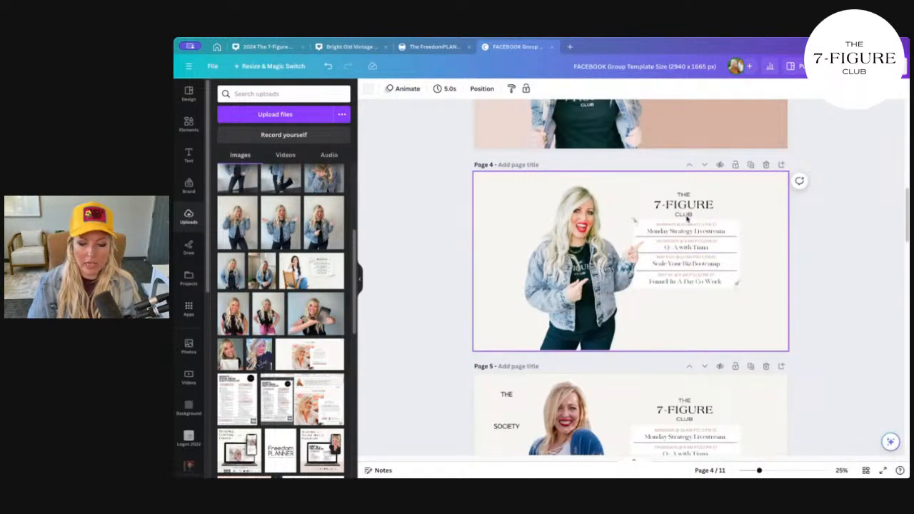
# Step: Duplicate the page 3 free-gift banner to start a new banner on page 4
pyautogui.scroll(3, 705, 327)
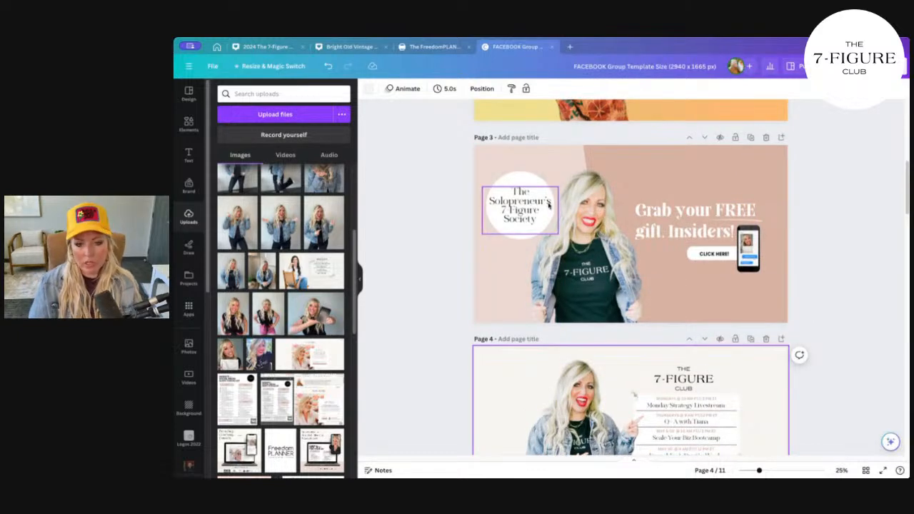
pyautogui.scroll(-1, 548, 206)
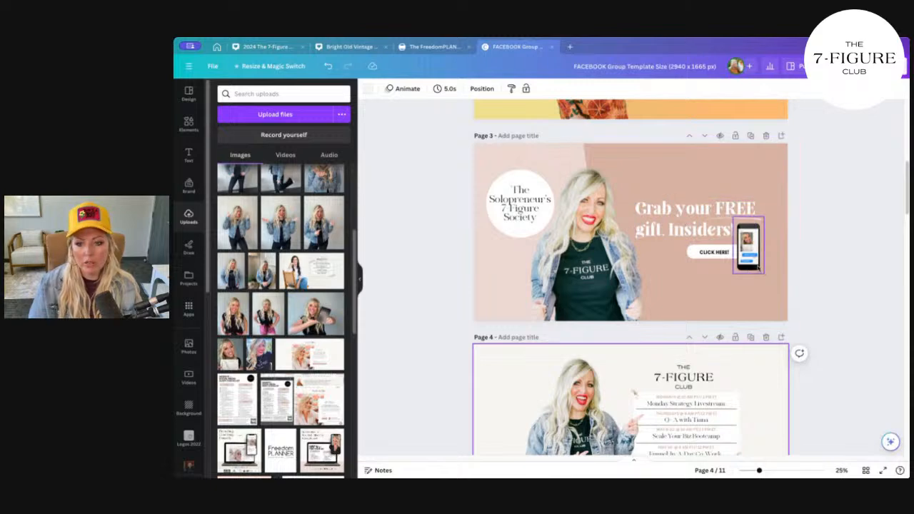
pyautogui.click(840, 266)
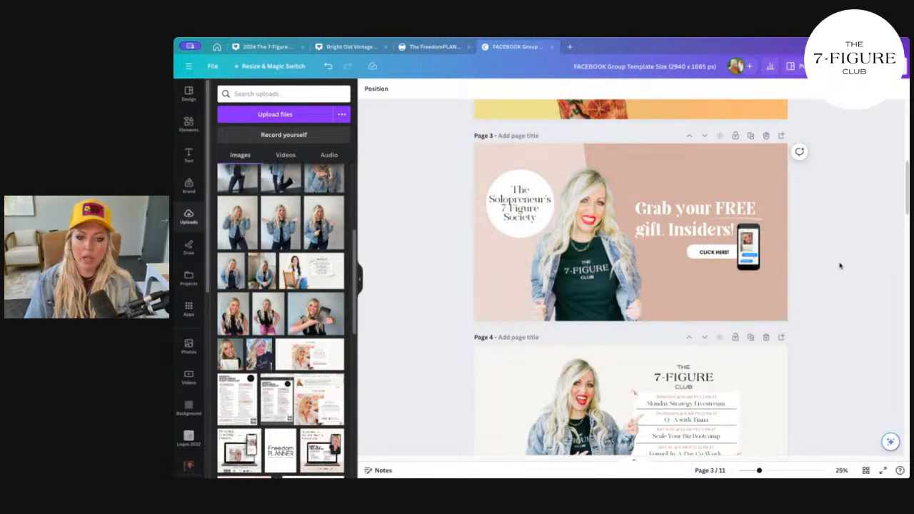
pyautogui.scroll(-1, 839, 266)
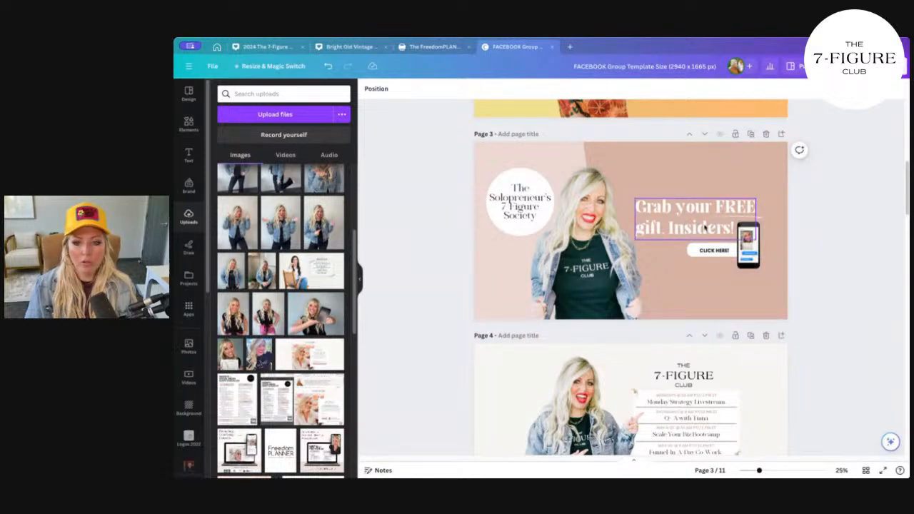
pyautogui.click(750, 134)
# Step: Rewrite the heading on page 4 as "Save Your FREE spot in our Biz Bootcamp!"
pyautogui.click(678, 207)
pyautogui.click(678, 207)
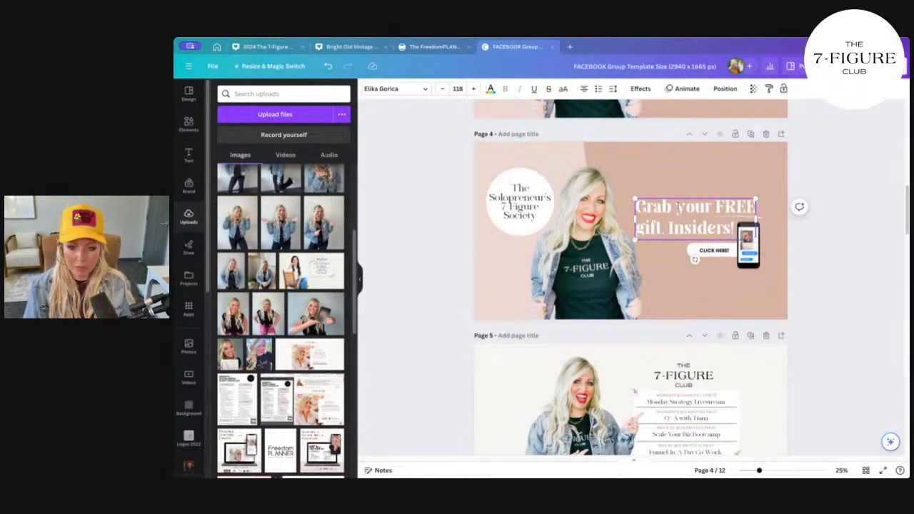
pyautogui.moveTo(716, 205); pyautogui.dragTo(635, 206)
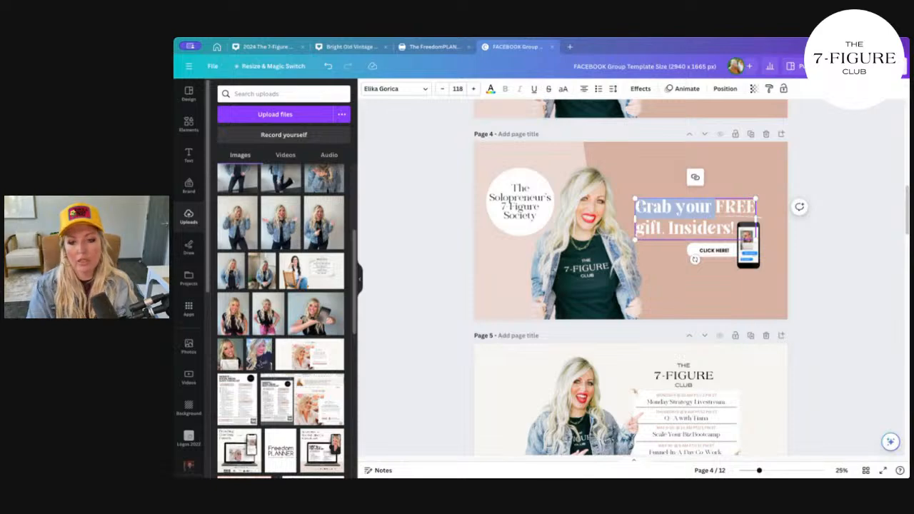
pyautogui.write('Save Your')
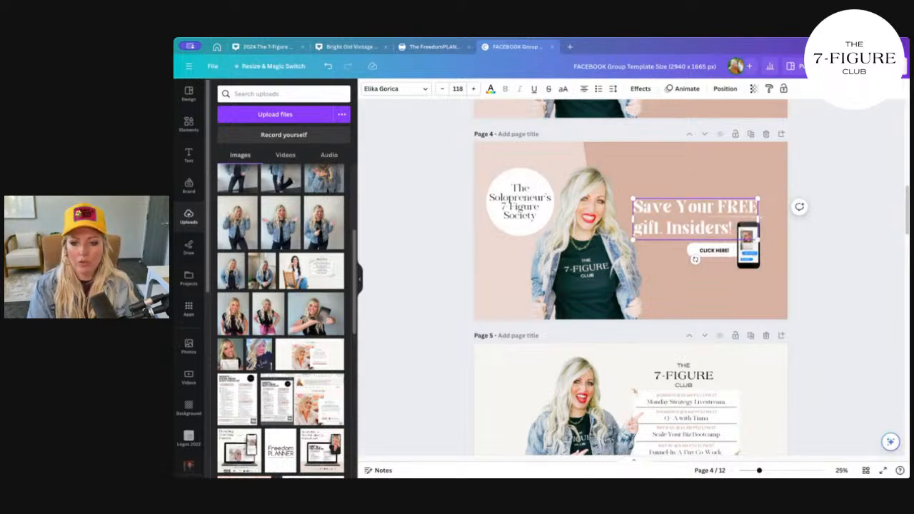
pyautogui.moveTo(732, 227); pyautogui.dragTo(633, 235)
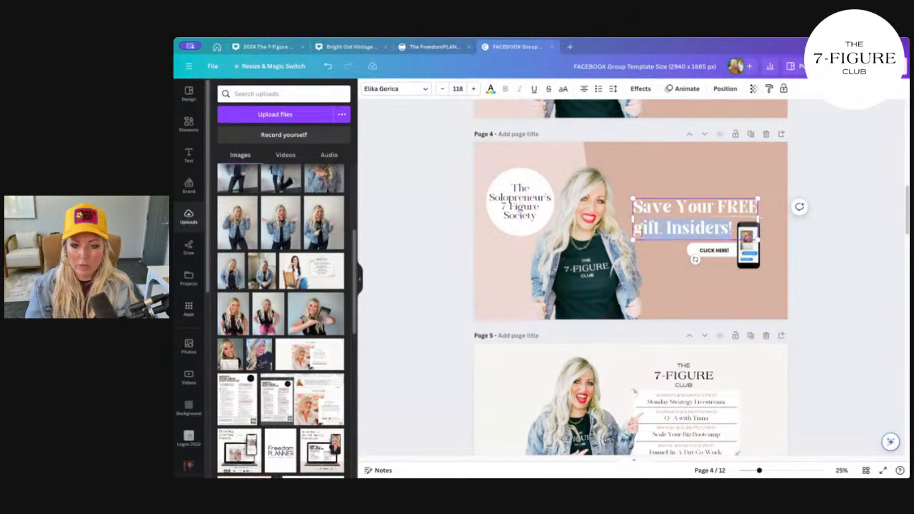
pyautogui.write('spot i')
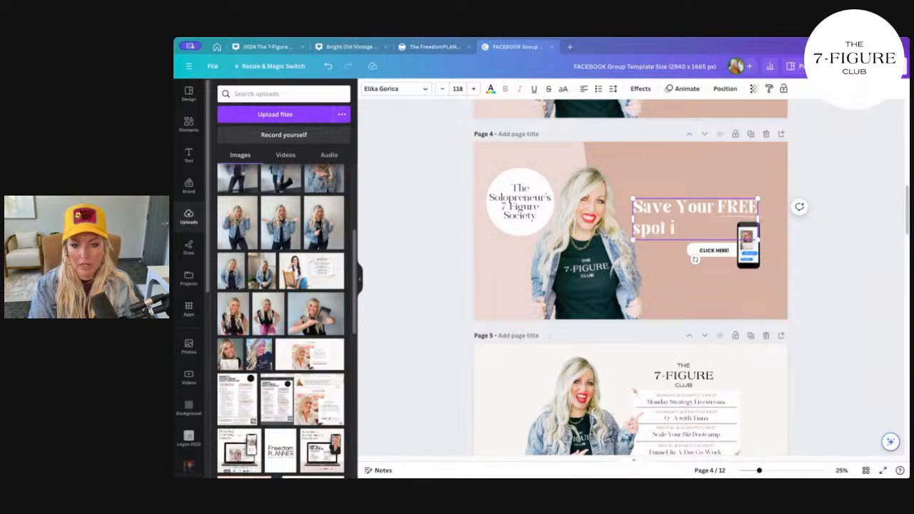
pyautogui.write('n our')
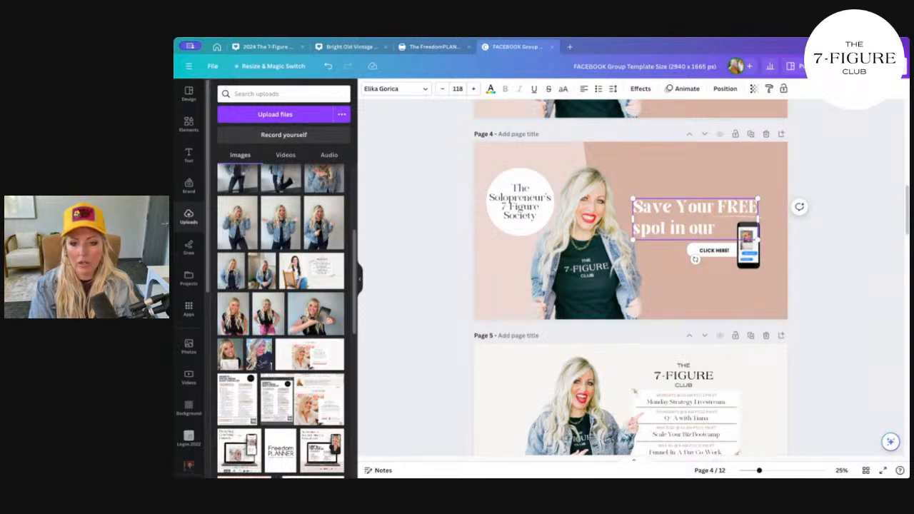
pyautogui.write(' Biz Bootca')
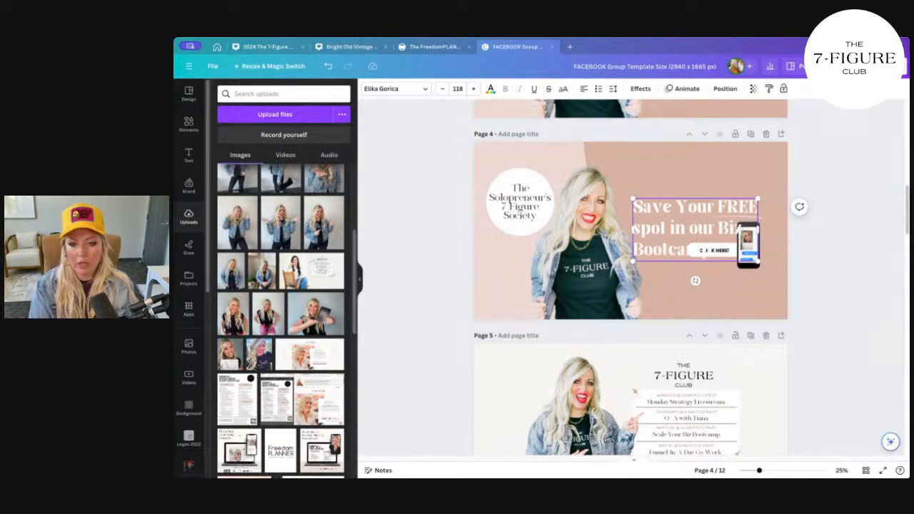
# Step: Move the page 4 heading up so it sits above the CLICK HERE! button
pyautogui.click(708, 207)
pyautogui.moveTo(707, 207); pyautogui.dragTo(712, 192)
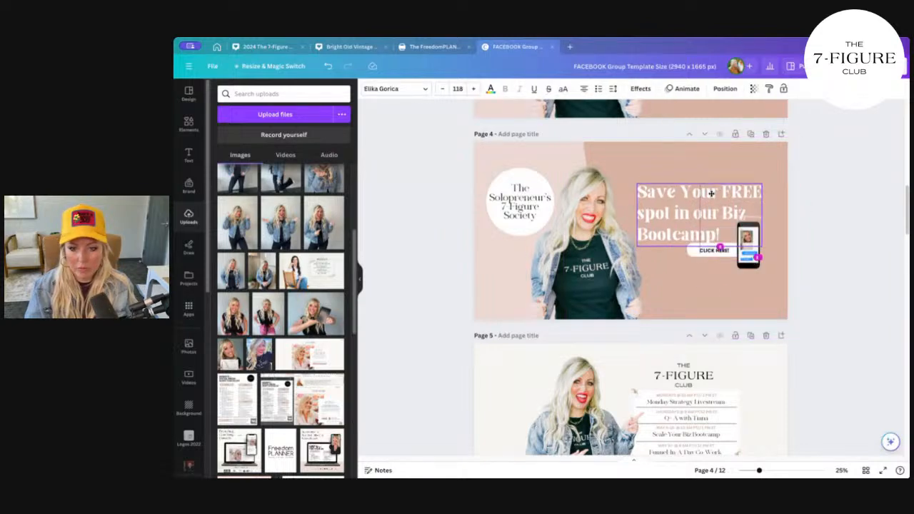
pyautogui.moveTo(753, 218); pyautogui.dragTo(753, 214)
pyautogui.click(754, 219)
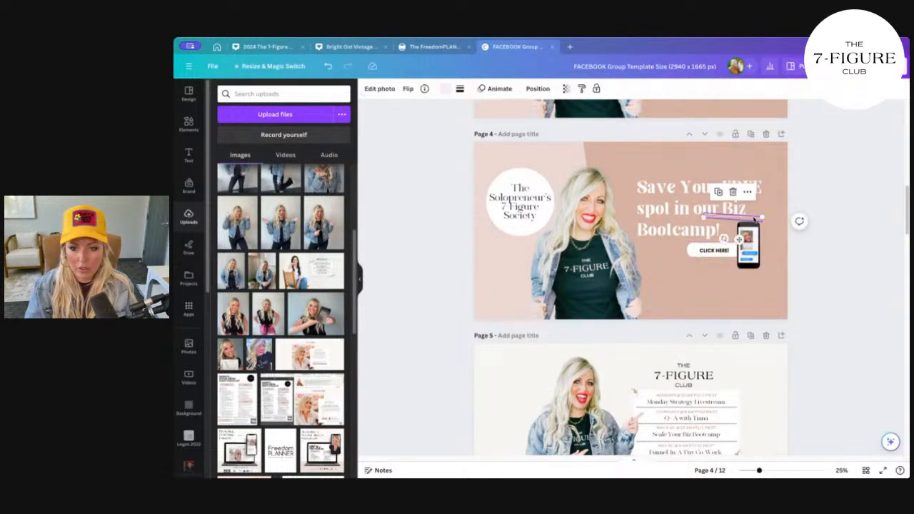
# Step: Replace the exclamation mark after Bootcamp with the dates 5/6-5/10 and left-align the page 4 heading
pyautogui.click(721, 230)
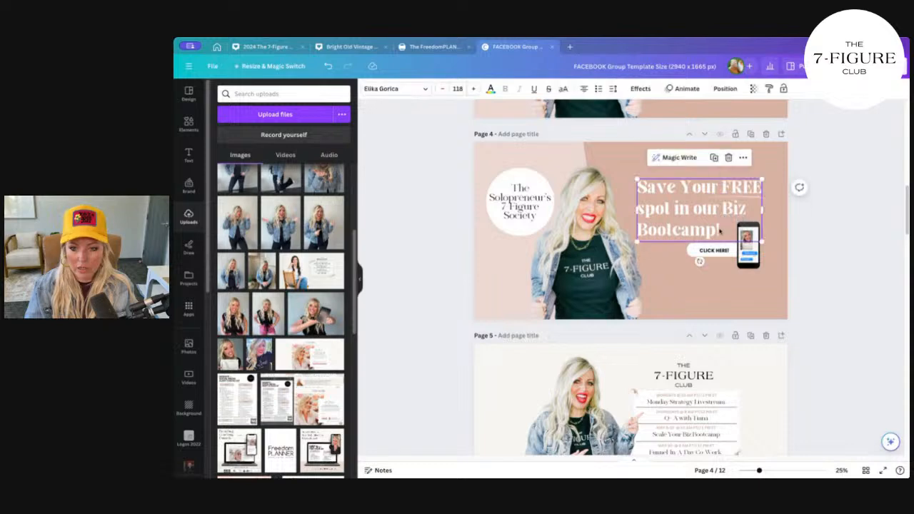
pyautogui.write('5/6')
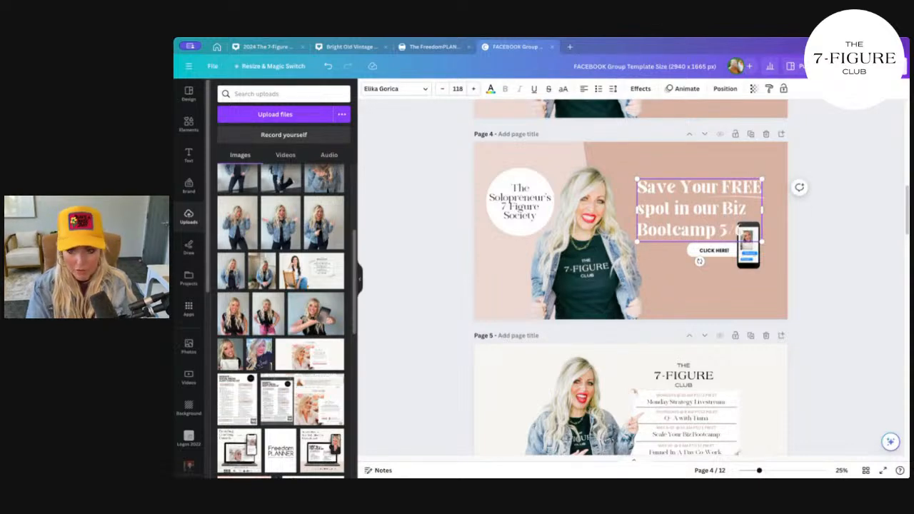
pyautogui.write('-10')
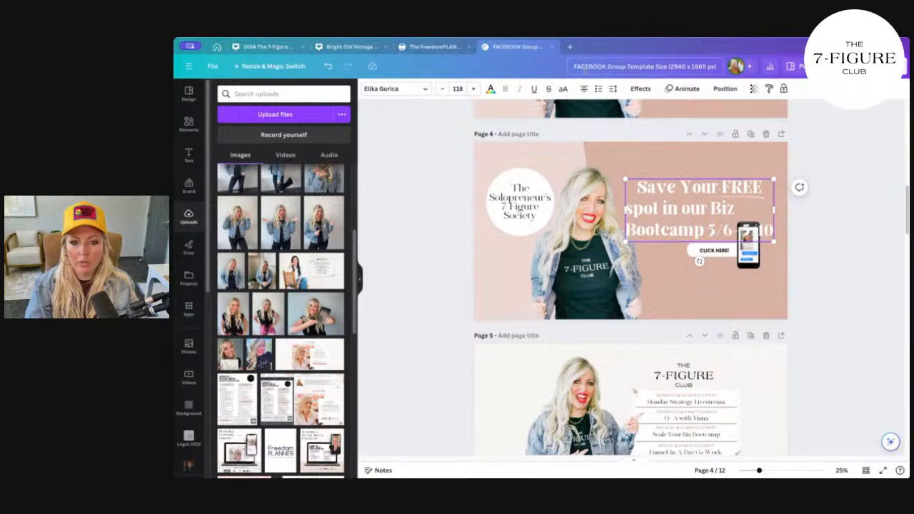
pyautogui.moveTo(638, 187); pyautogui.dragTo(759, 188)
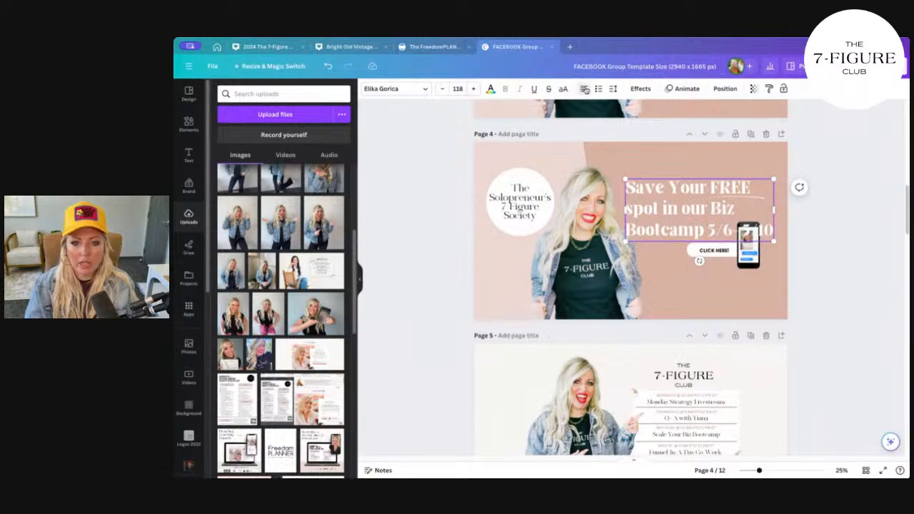
# Step: Duplicate the schedule banner on page 5 and return to the bootcamp banner on page 4
pyautogui.click(750, 334)
pyautogui.scroll(5, 642, 286)
pyautogui.click(715, 280)
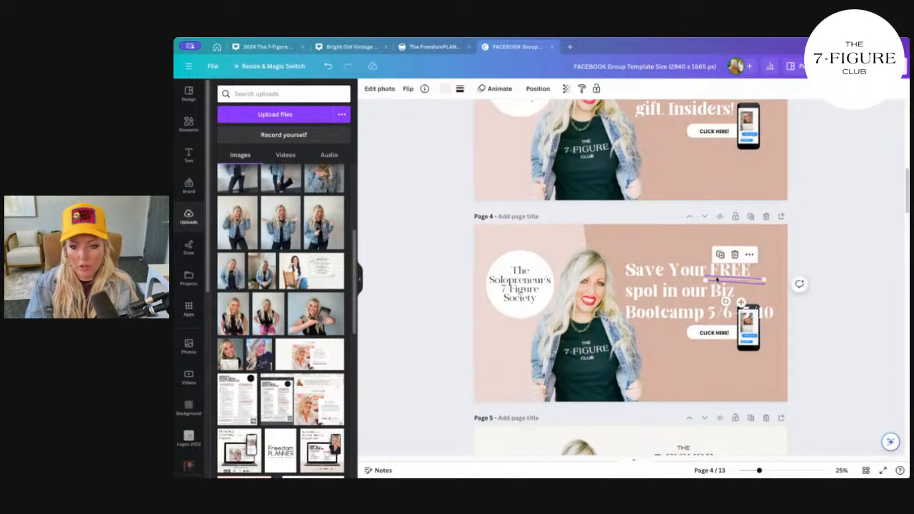
# Step: Replace "Save Your" in the page 4 heading with "Register for our"
pyautogui.click(658, 292)
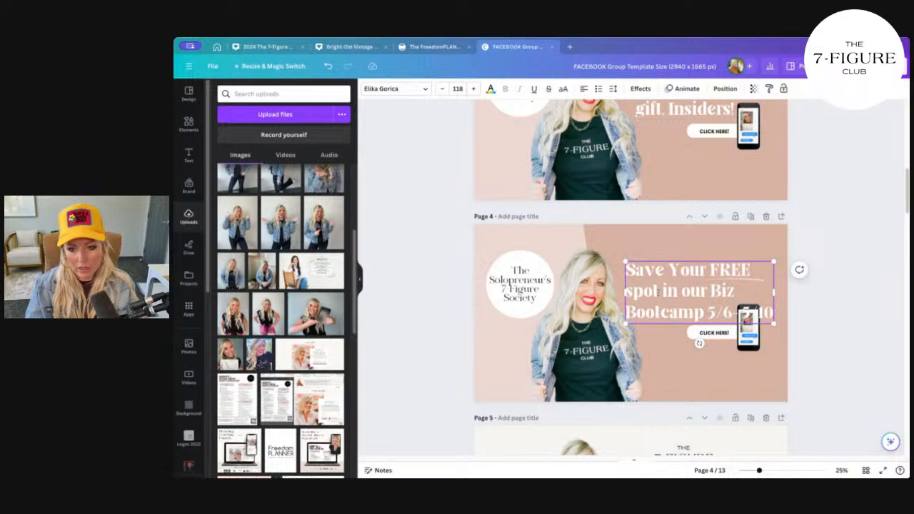
pyautogui.moveTo(703, 270); pyautogui.dragTo(638, 270)
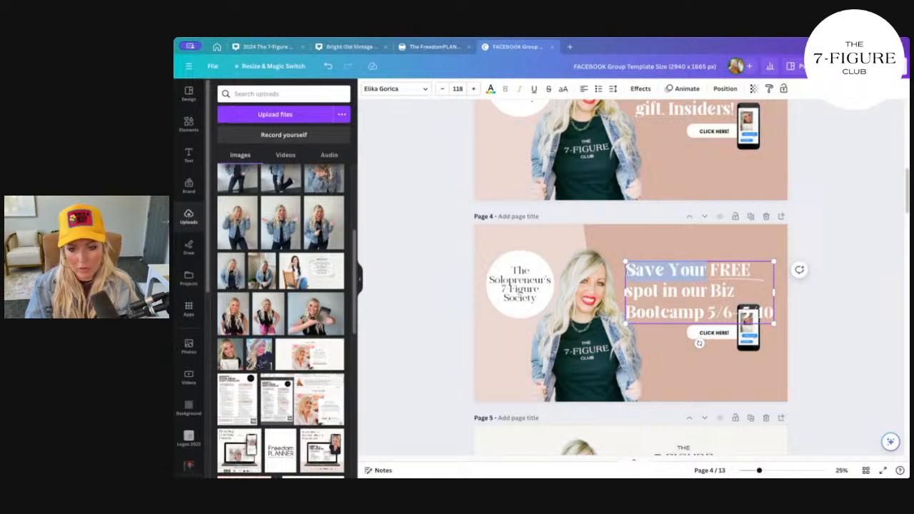
pyautogui.write('Re')
pyautogui.write('gister f')
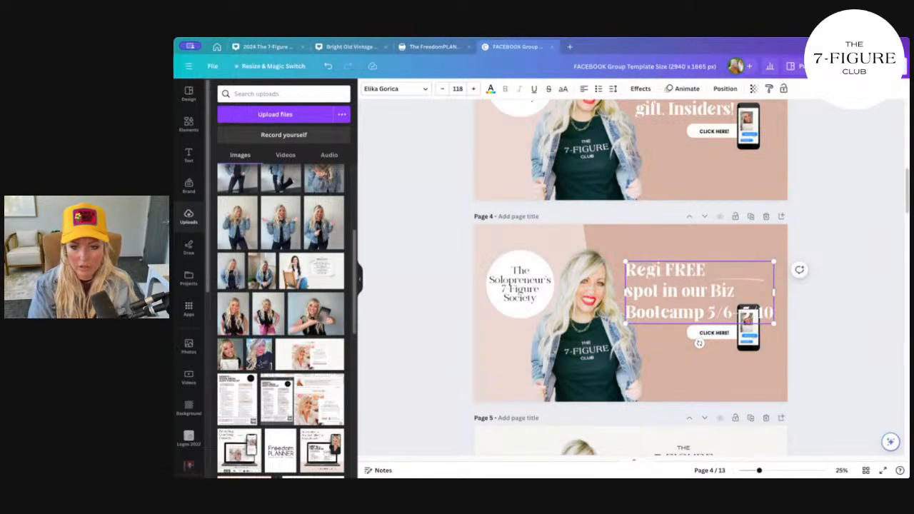
pyautogui.write('or ')
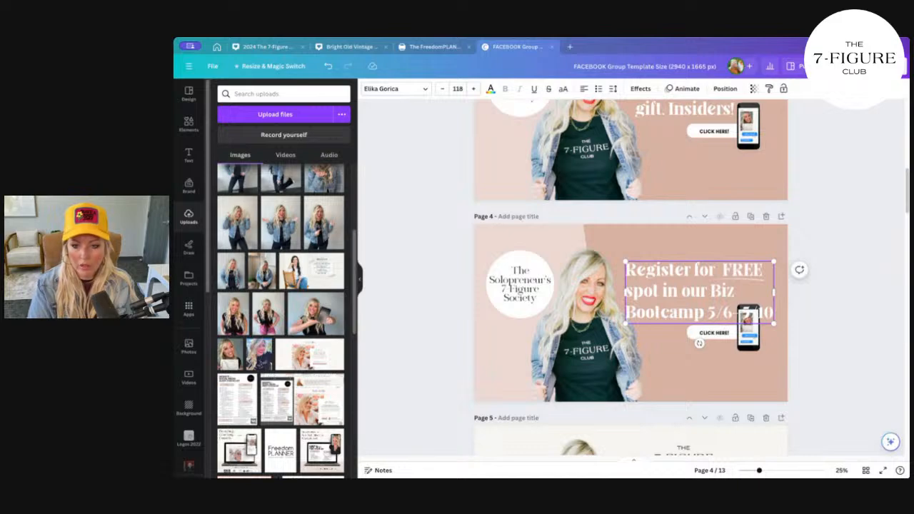
pyautogui.write('our')
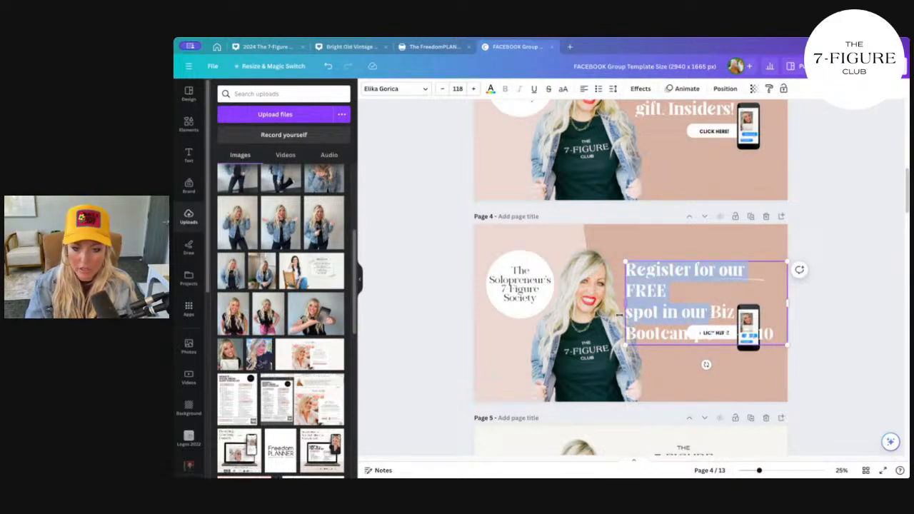
# Step: Remove "spot in our" so the page 4 heading continues with "FREE Biz Bootcamp", and change its dates to "May 6-10"
pyautogui.press('BackSpace')
pyautogui.press('BackSpace')
pyautogui.press('BackSpace')
pyautogui.press('BackSpace')
pyautogui.press('BackSpace')
pyautogui.press('BackSpace')
pyautogui.press('BackSpace')
pyautogui.press('BackSpace')
pyautogui.press('BackSpace')
pyautogui.press('BackSpace')
pyautogui.press('BackSpace')
pyautogui.press('BackSpace')
pyautogui.press('BackSpace')
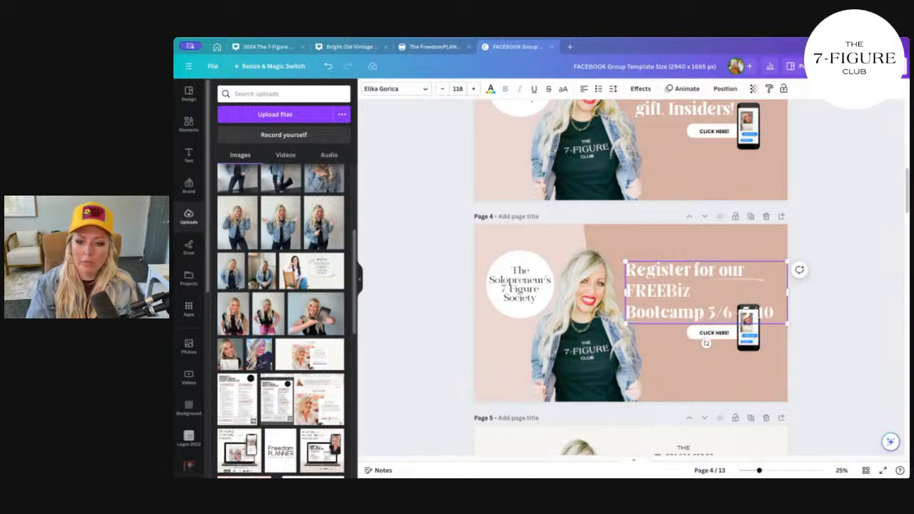
pyautogui.press('BackSpace')
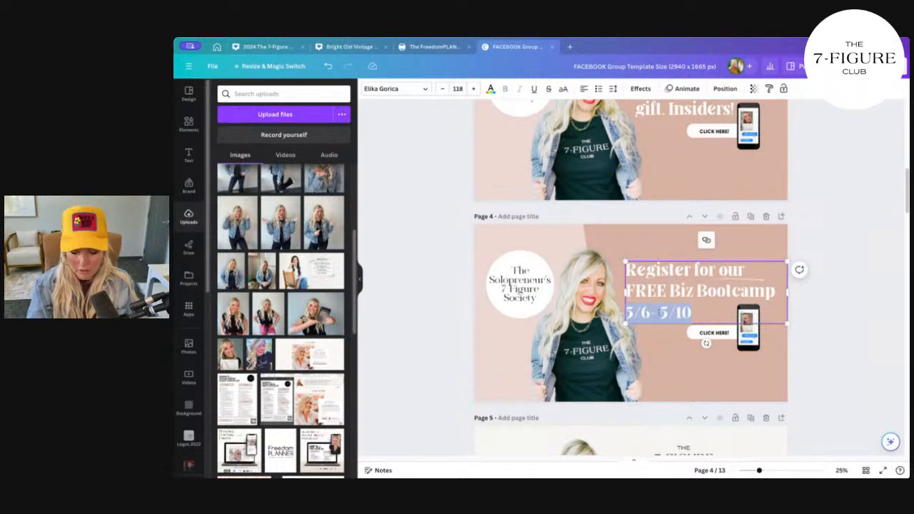
pyautogui.write('May')
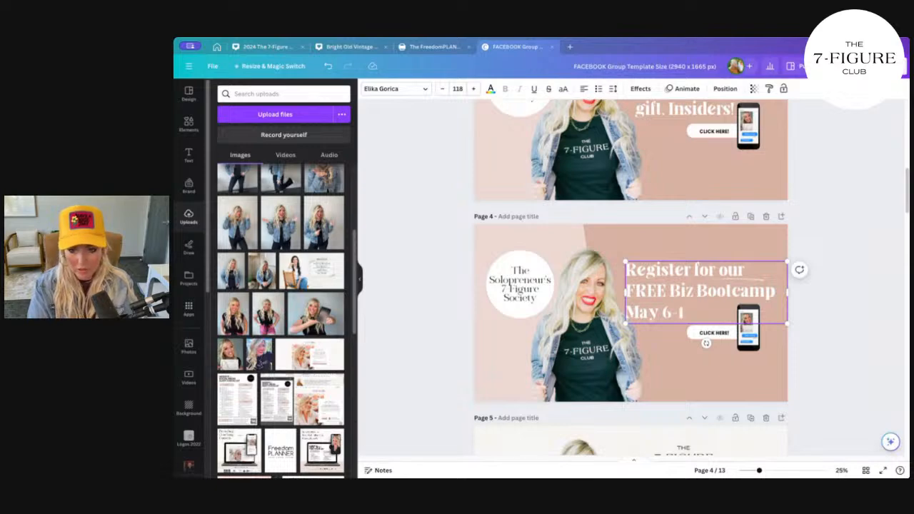
pyautogui.click(716, 396)
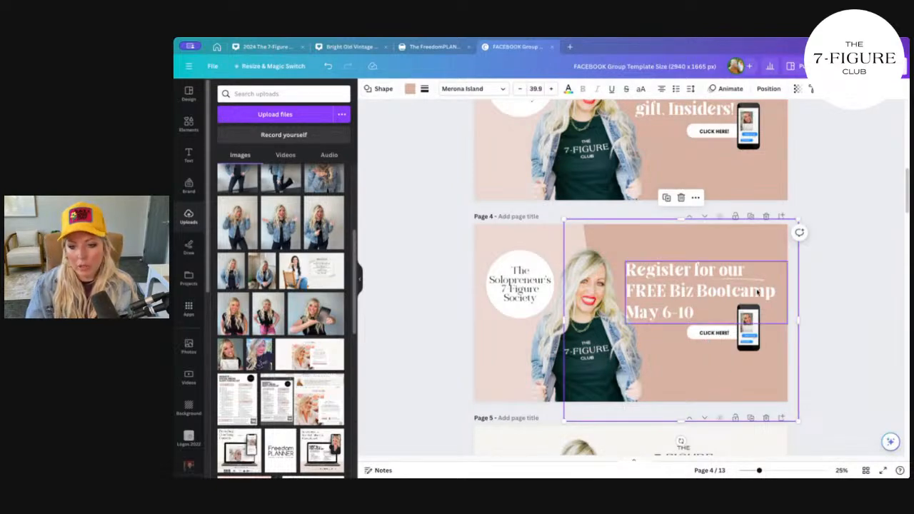
# Step: Place the underline stroke beneath FREE and shift the page 4 heading slightly down and to the right
pyautogui.moveTo(756, 281); pyautogui.dragTo(672, 324)
pyautogui.keyDown('shift'); pyautogui.click(727, 292); pyautogui.keyUp('shift')
pyautogui.click(714, 352)
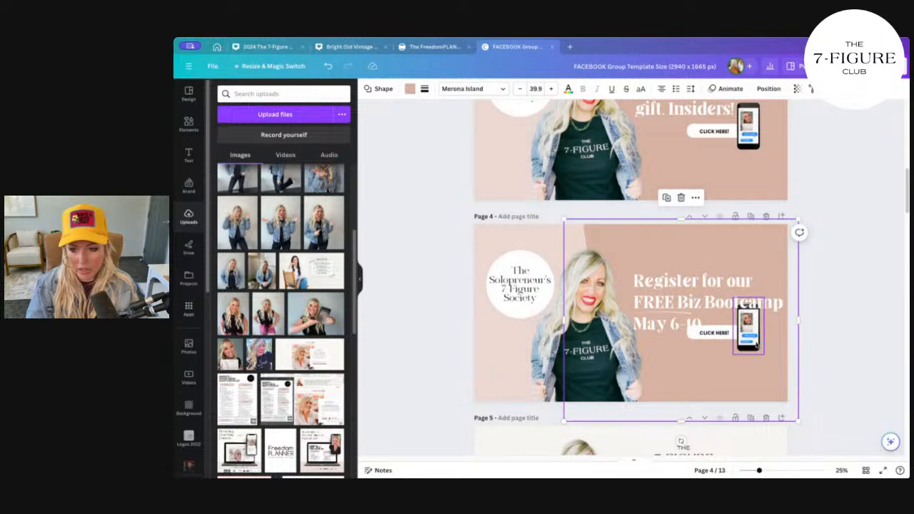
# Step: Move the phone frame and the CLICK HERE! button on page 4 down and to the left, below the heading
pyautogui.click(755, 344)
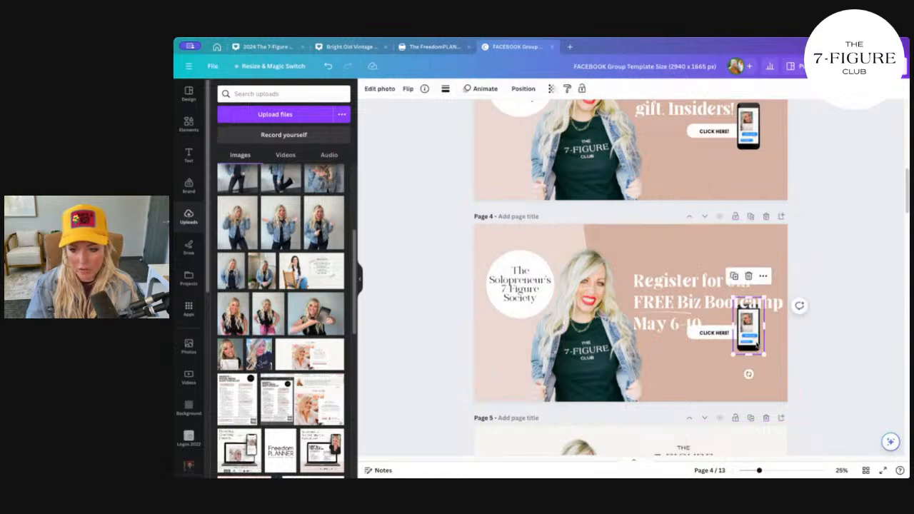
pyautogui.click(718, 337)
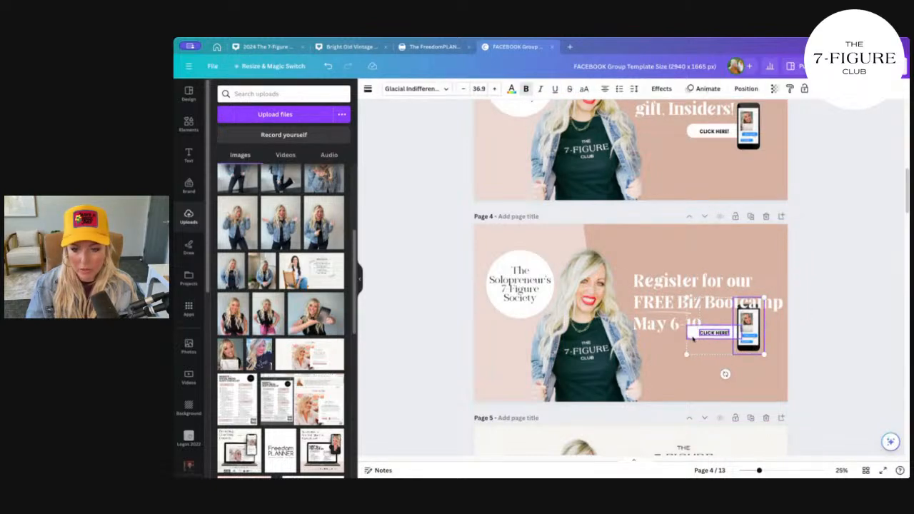
pyautogui.moveTo(693, 339); pyautogui.dragTo(678, 343)
pyautogui.click(756, 352)
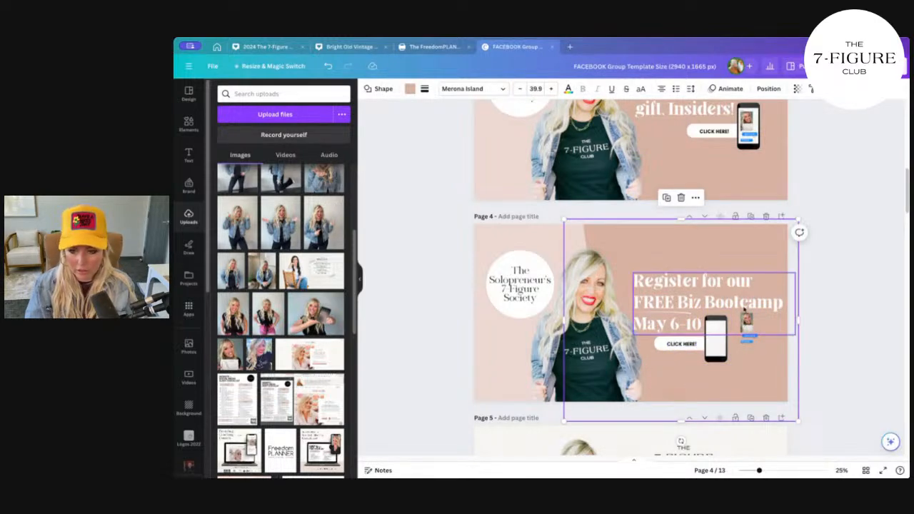
# Step: Move the page 4 heading up so its text box clears the phone's photo and chat bubbles
pyautogui.click(744, 309)
pyautogui.rightClick(744, 309)
pyautogui.moveTo(771, 332)
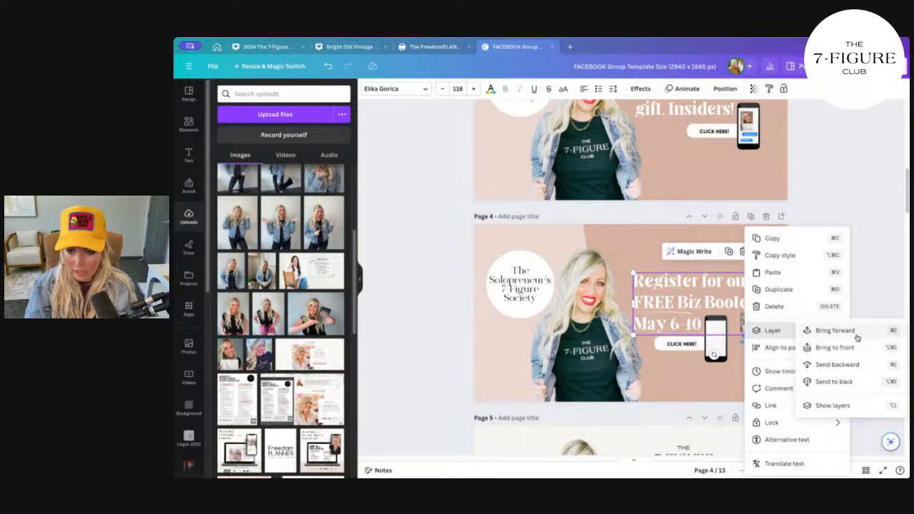
pyautogui.click(848, 364)
pyautogui.click(760, 326)
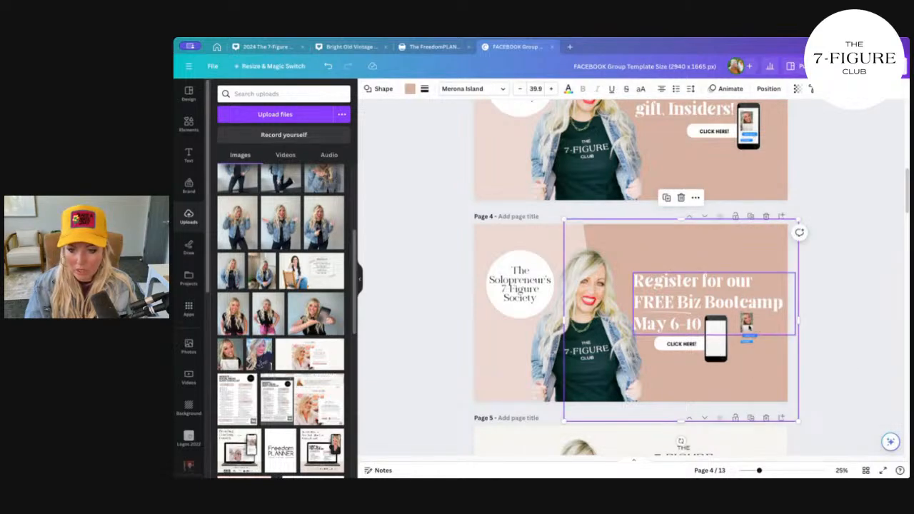
pyautogui.click(746, 327)
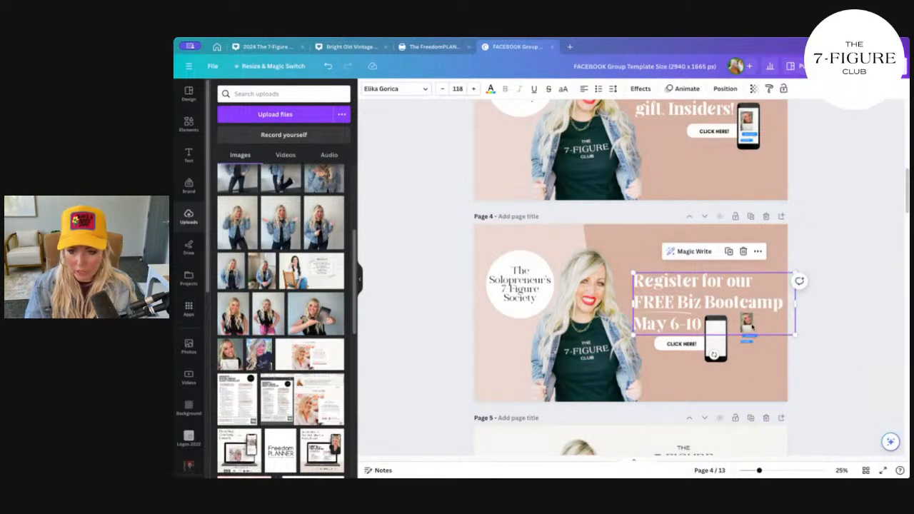
pyautogui.moveTo(709, 300); pyautogui.dragTo(712, 270)
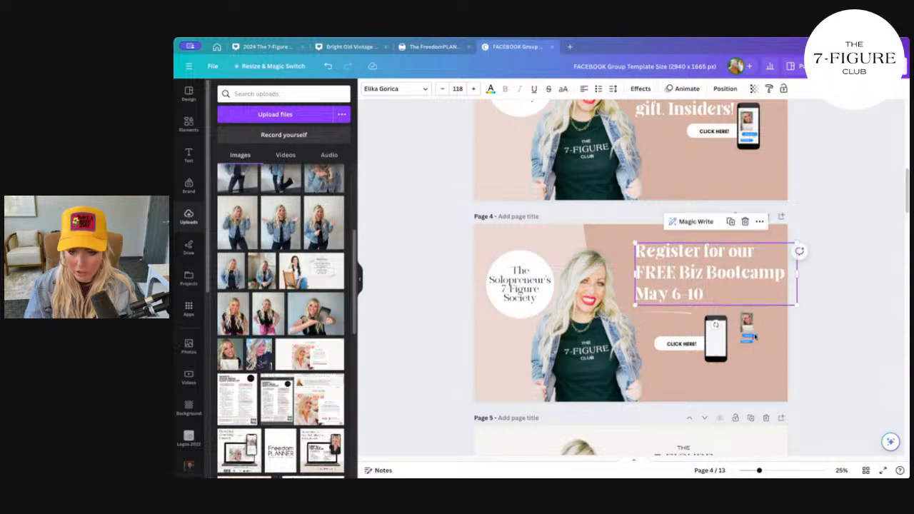
# Step: Shift page 4's background shape aside and place the phone frame around the photo and chat bubbles
pyautogui.click(746, 325)
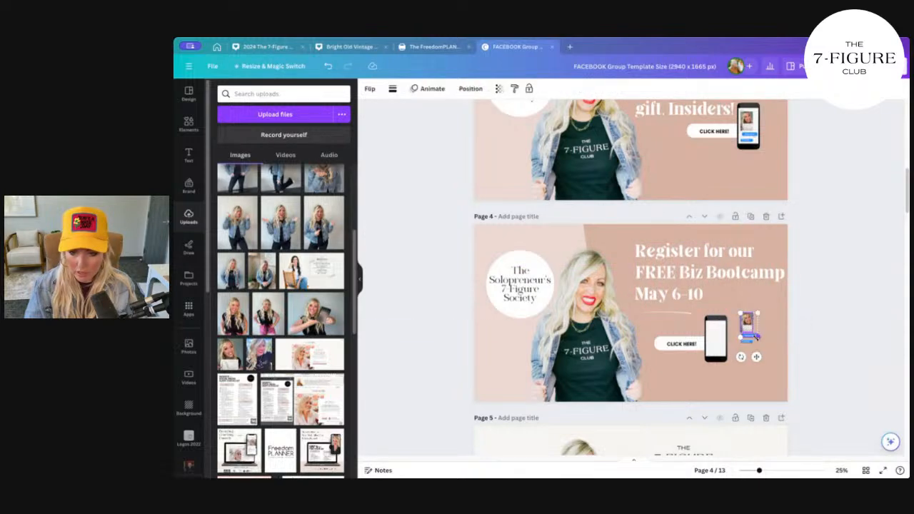
pyautogui.keyDown('shift'); pyautogui.click(757, 337); pyautogui.keyUp('shift')
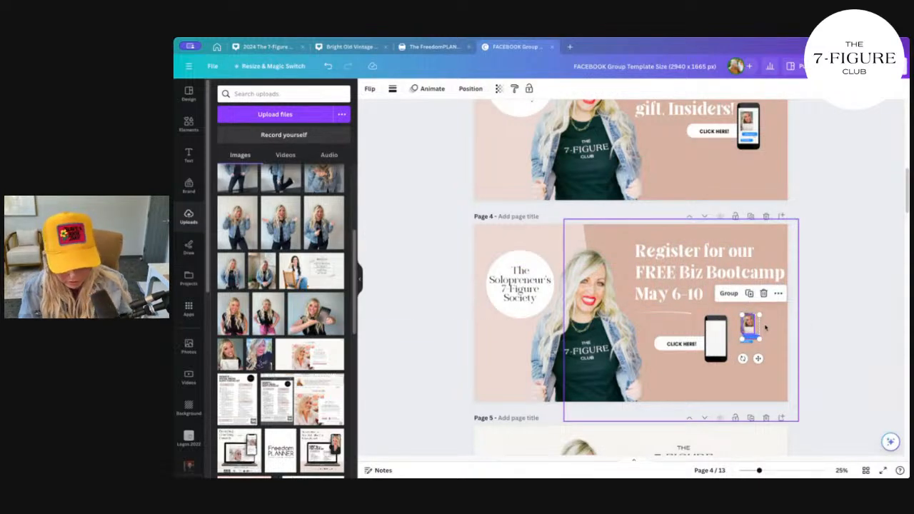
pyautogui.click(766, 329)
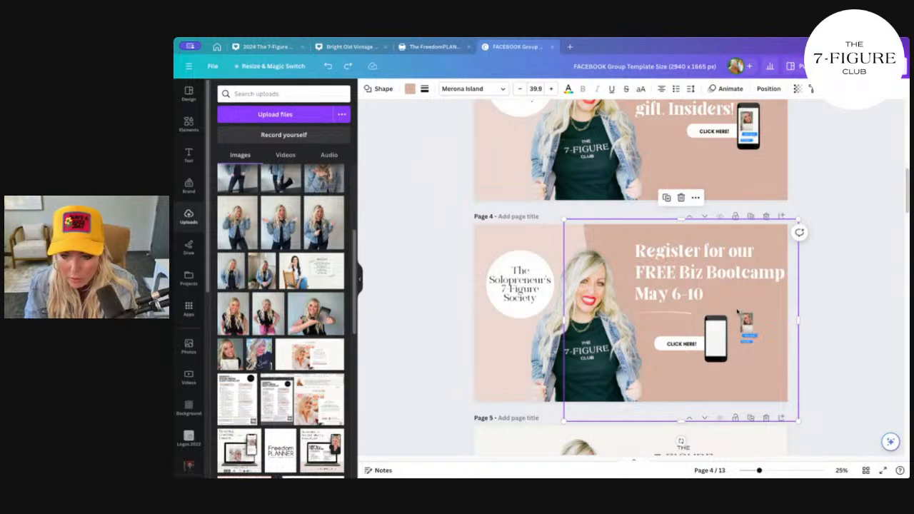
pyautogui.moveTo(740, 311); pyautogui.dragTo(630, 314)
pyautogui.click(745, 327)
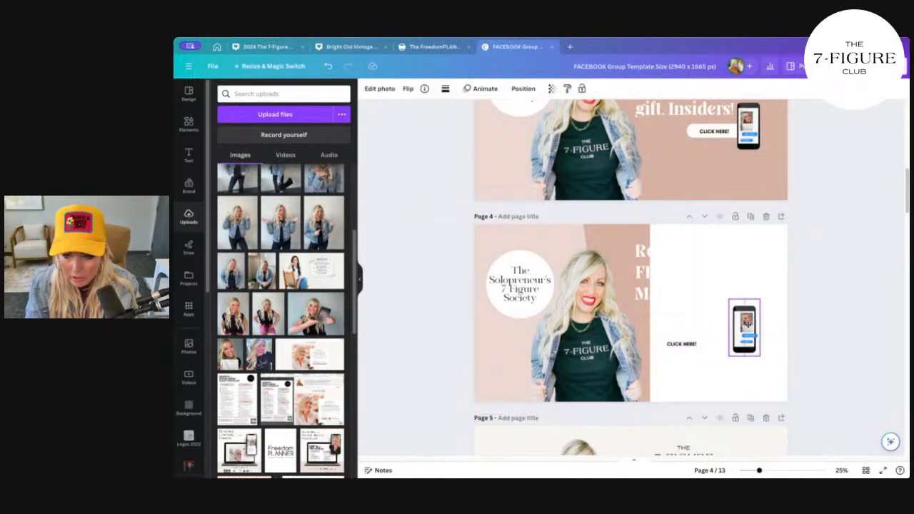
pyautogui.moveTo(745, 326); pyautogui.dragTo(758, 346)
# Step: Try to group the phone frame with its screen graphics and move it with the background shape back in place
pyautogui.click(723, 317)
pyautogui.click(756, 277)
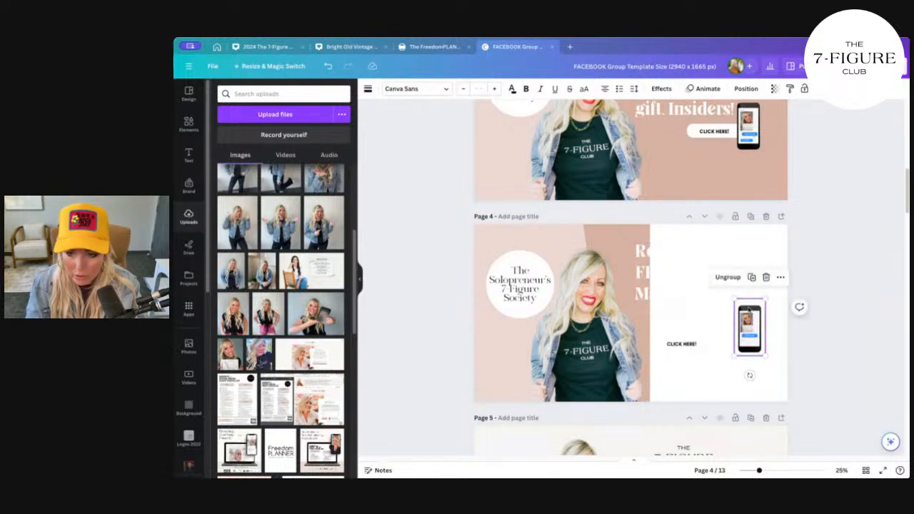
pyautogui.moveTo(611, 227); pyautogui.dragTo(762, 230)
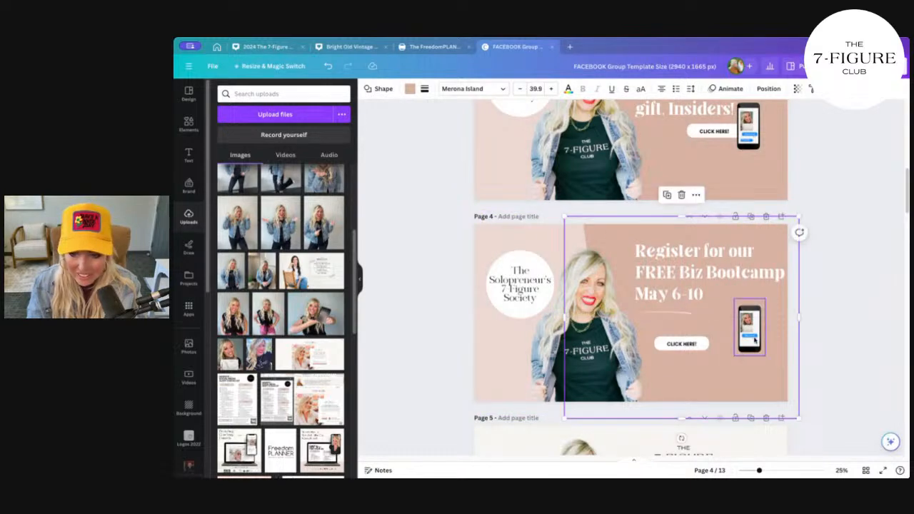
pyautogui.moveTo(755, 335); pyautogui.dragTo(776, 322)
# Step: Undo the phone's last move, the background shape's return and the phone grouping
pyautogui.hotkey('ctrl', 'z')
pyautogui.hotkey('ctrl', 'z')
pyautogui.hotkey('ctrl', 'z')
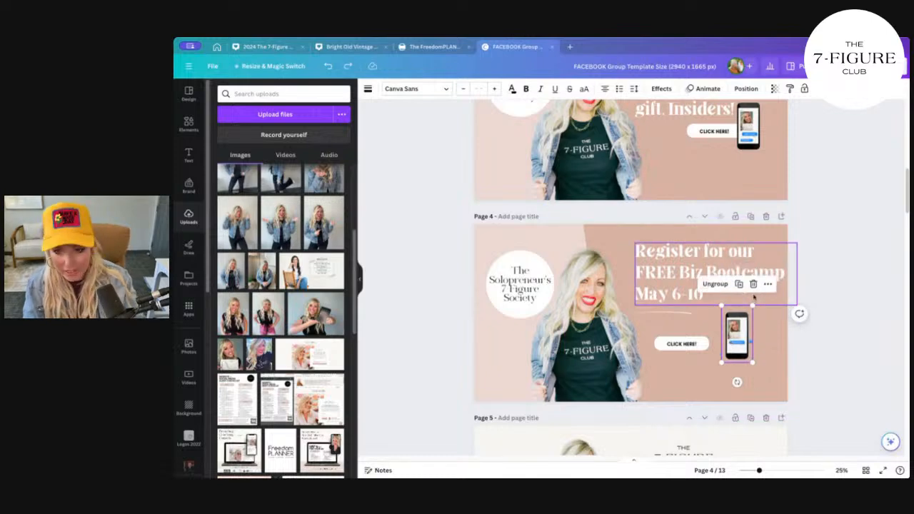
# Step: Group the phone frame with its photo and both chat bubbles, leaving the page 4 heading out of the group
pyautogui.click(738, 229)
pyautogui.moveTo(782, 364); pyautogui.dragTo(726, 297)
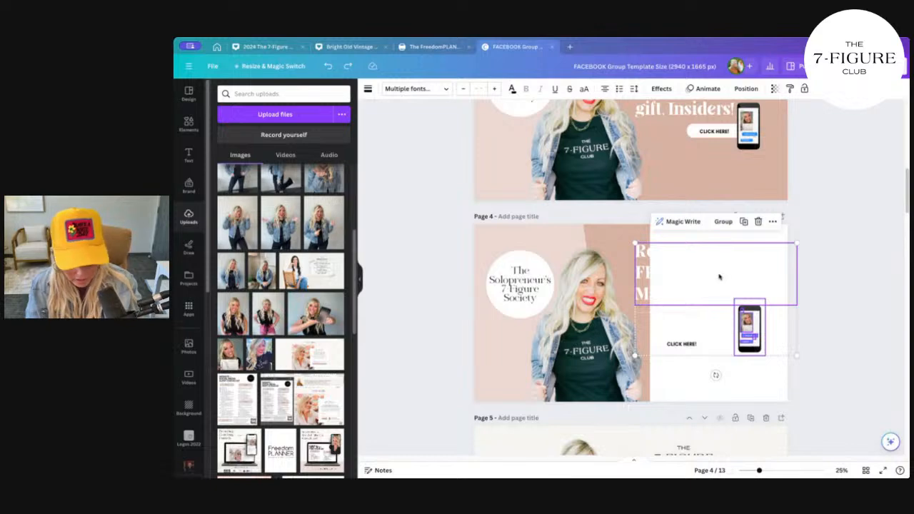
pyautogui.keyDown('shift'); pyautogui.click(719, 277); pyautogui.keyUp('shift')
pyautogui.click(756, 277)
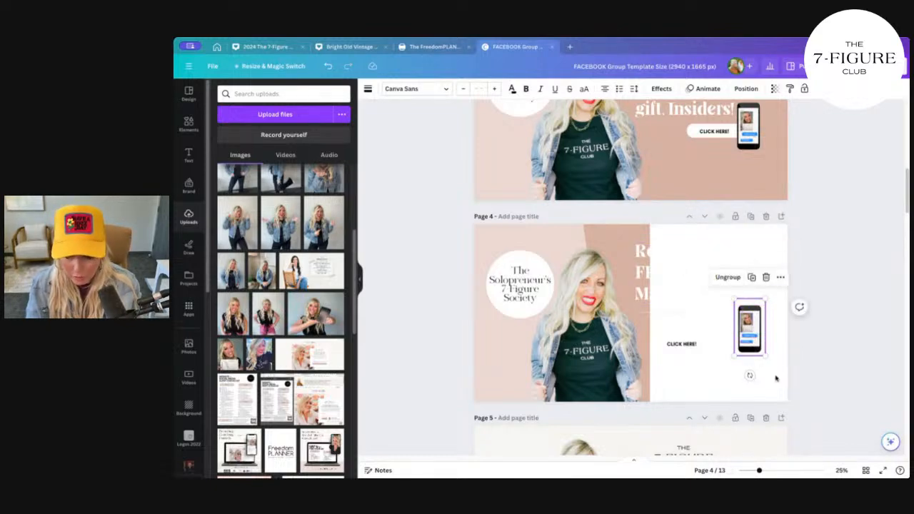
# Step: Move the grouped phone lower on page 4 and return the background shape to the banner's right side
pyautogui.moveTo(761, 338); pyautogui.dragTo(758, 366)
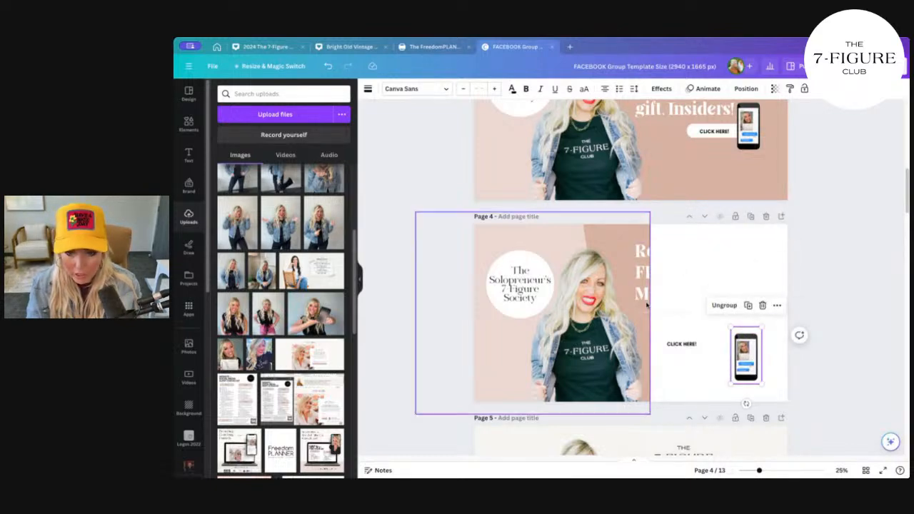
pyautogui.click(611, 227)
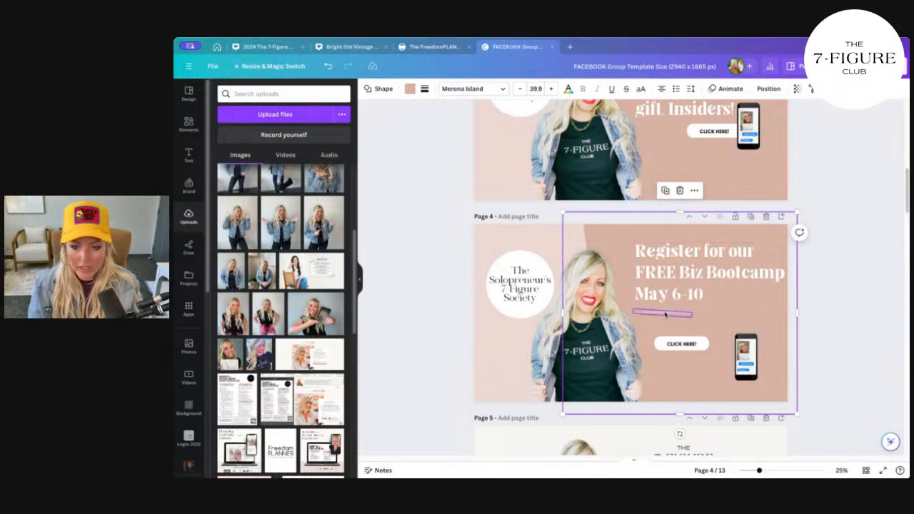
# Step: Lower the page 4 heading so the underline stroke sits beneath FREE, and scale the heading and stroke down slightly
pyautogui.click(679, 282)
pyautogui.moveTo(675, 280); pyautogui.dragTo(663, 300)
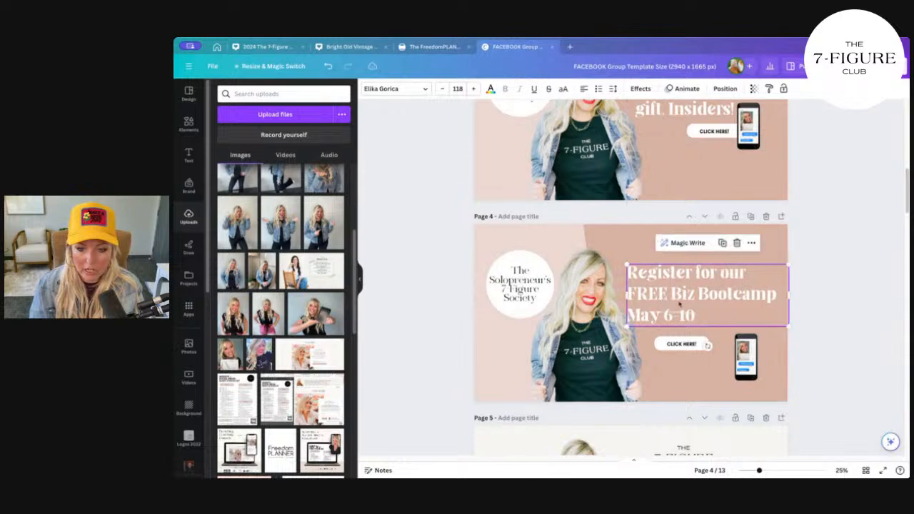
pyautogui.moveTo(783, 265); pyautogui.dragTo(780, 269)
pyautogui.moveTo(699, 295)
pyautogui.mouseDown()
pyautogui.moveTo(670, 321)
pyautogui.moveTo(668, 309)
pyautogui.moveTo(696, 313)
pyautogui.mouseUp()
pyautogui.click(670, 312)
pyautogui.click(687, 322)
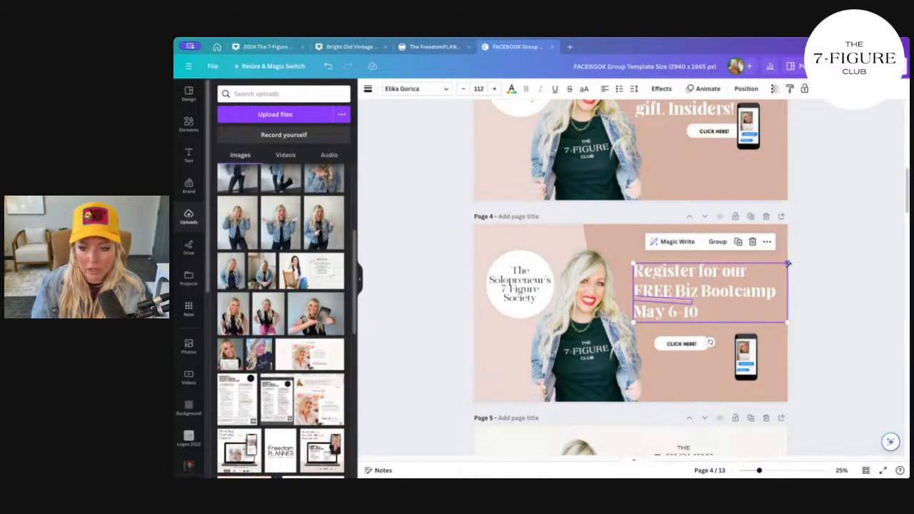
pyautogui.moveTo(787, 264); pyautogui.dragTo(780, 266)
pyautogui.moveTo(737, 290); pyautogui.dragTo(735, 290)
# Step: Move the CLICK HERE! button and the grouped phone up and to the left, directly below the page 4 heading
pyautogui.click(680, 344)
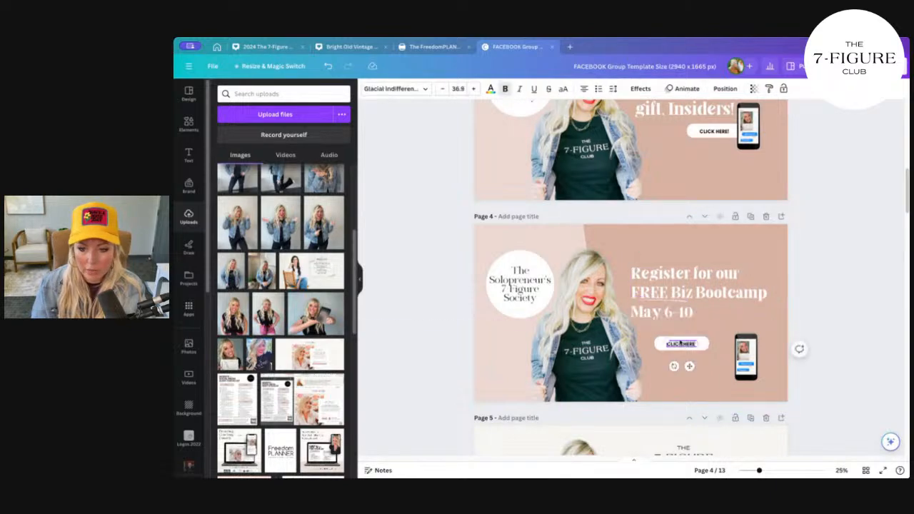
pyautogui.moveTo(681, 344)
pyautogui.mouseDown()
pyautogui.moveTo(681, 331)
pyautogui.moveTo(667, 333)
pyautogui.mouseUp()
pyautogui.click(742, 344)
pyautogui.moveTo(743, 344); pyautogui.dragTo(726, 327)
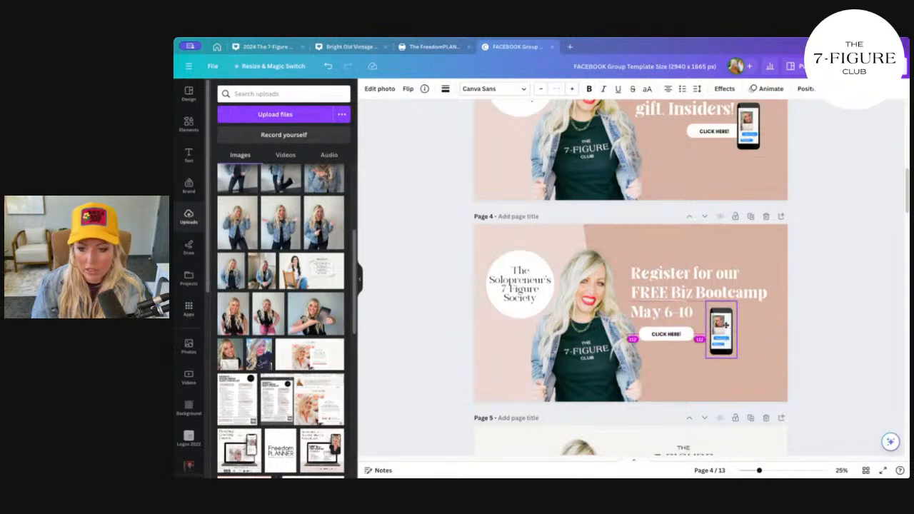
# Step: Tilt the phone slightly clockwise, raise it a little, and place the CLICK HERE! button against its left edge
pyautogui.moveTo(720, 377); pyautogui.dragTo(717, 378)
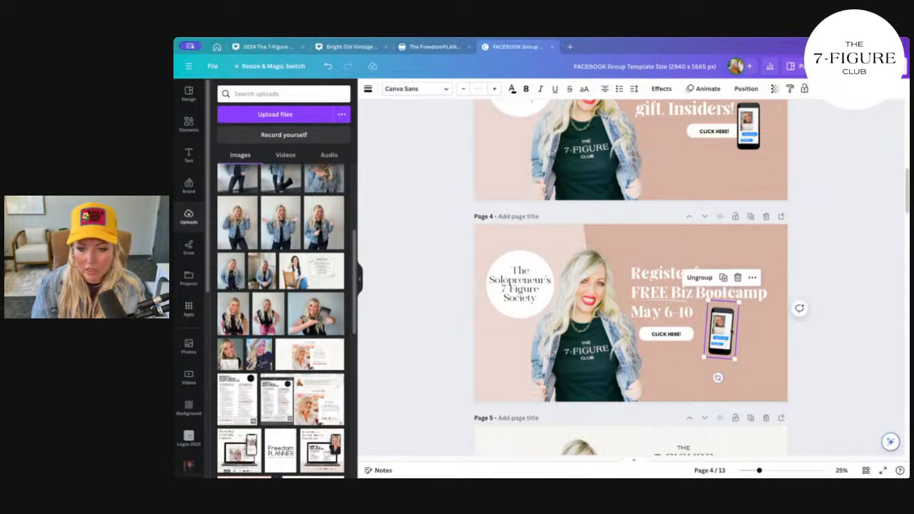
pyautogui.moveTo(731, 331); pyautogui.dragTo(733, 326)
pyautogui.click(692, 331)
pyautogui.click(696, 330)
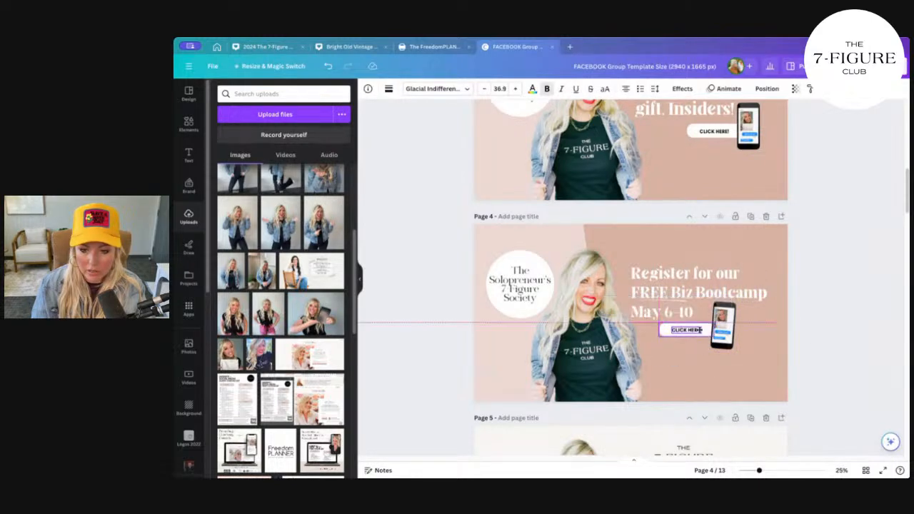
pyautogui.click(706, 335)
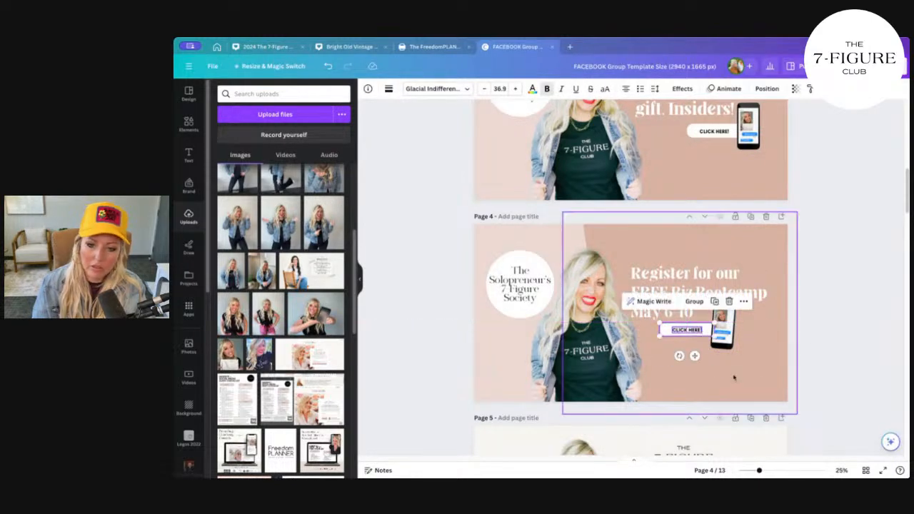
pyautogui.click(834, 364)
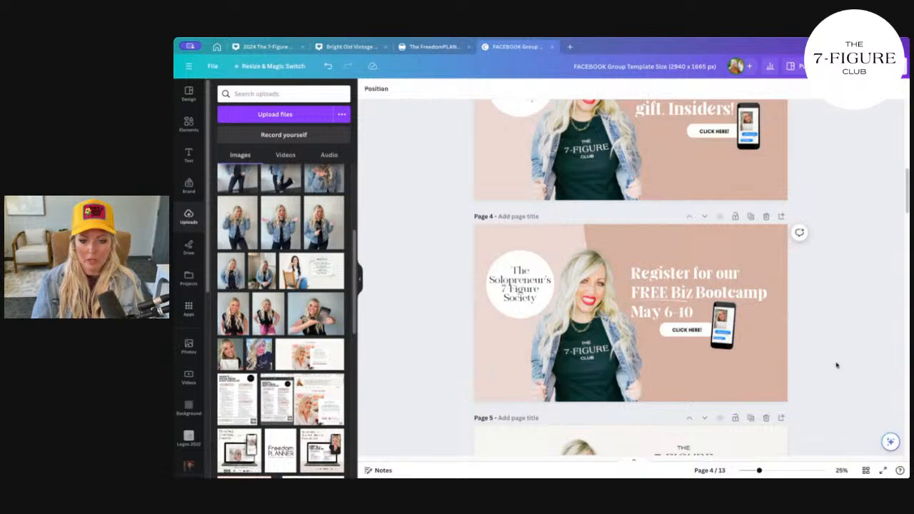
pyautogui.scroll(3, 835, 364)
pyautogui.scroll(-5, 836, 364)
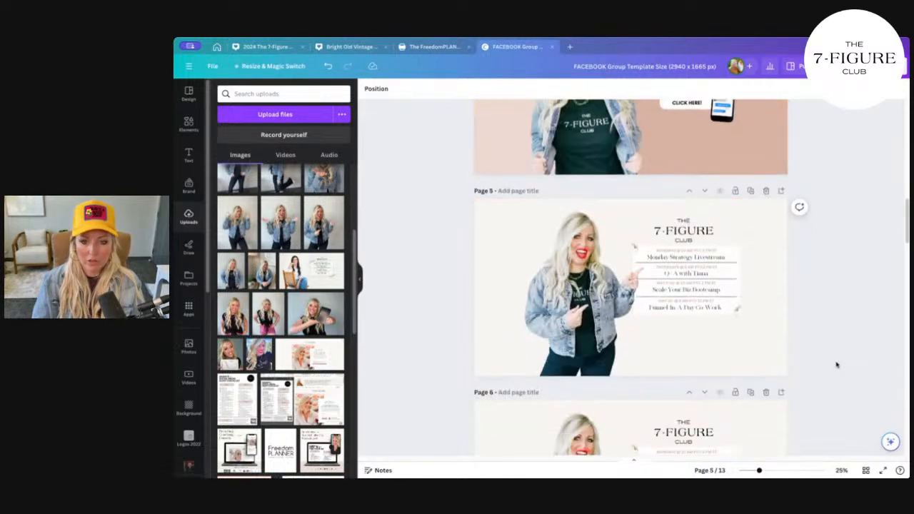
pyautogui.scroll(3, 836, 364)
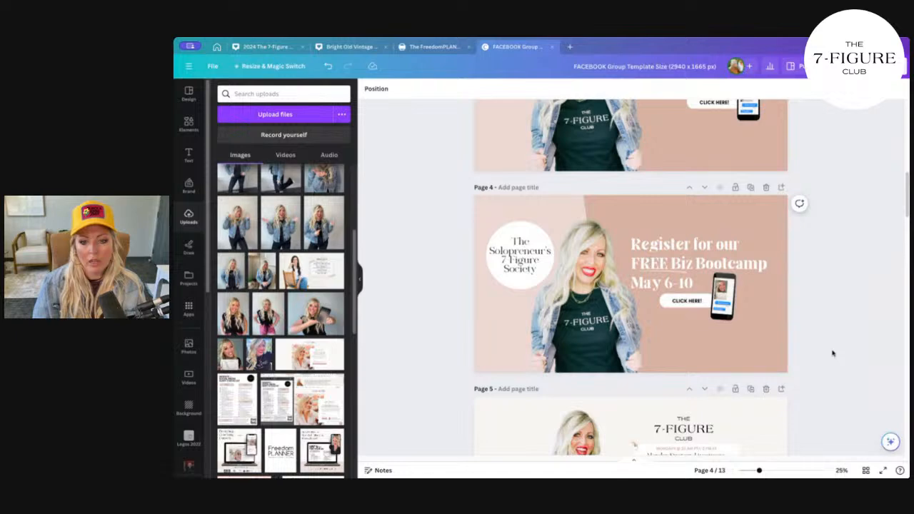
pyautogui.scroll(-3, 831, 352)
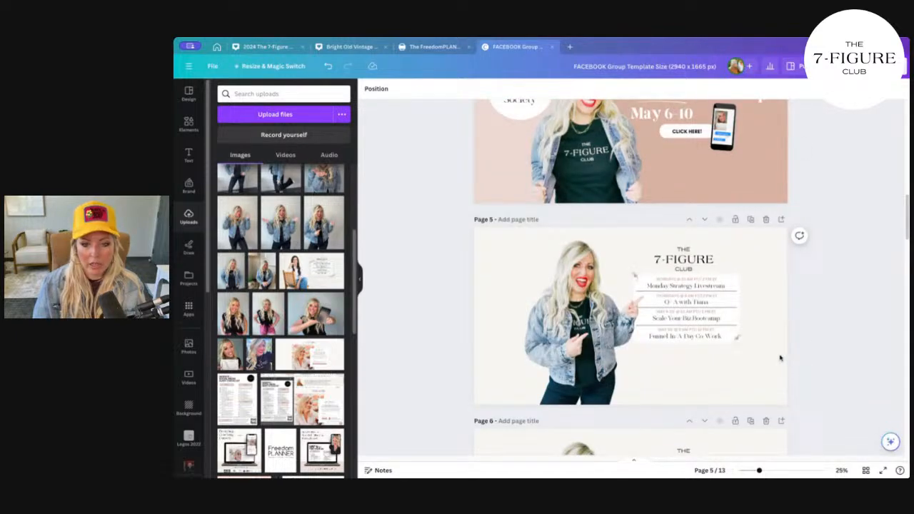
pyautogui.scroll(7, 780, 357)
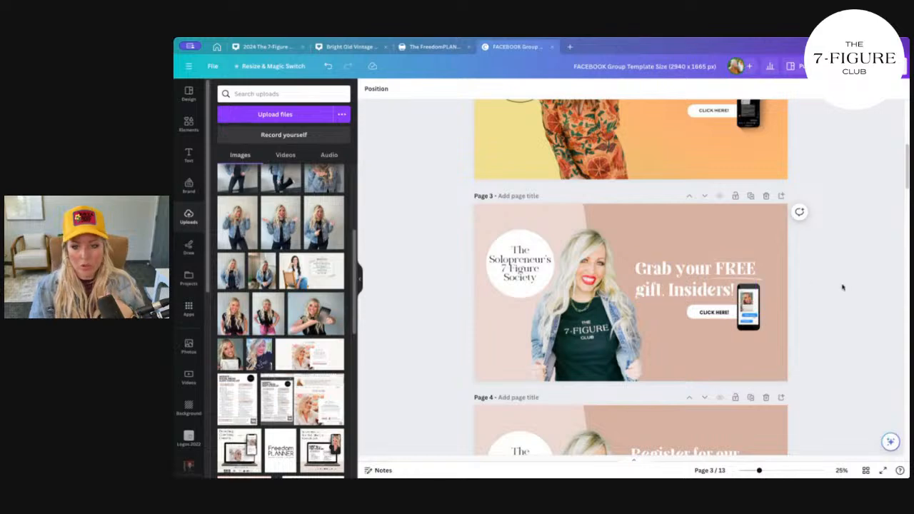
# Step: Open the design's download settings and choose PNG as the file type
pyautogui.click(885, 65)
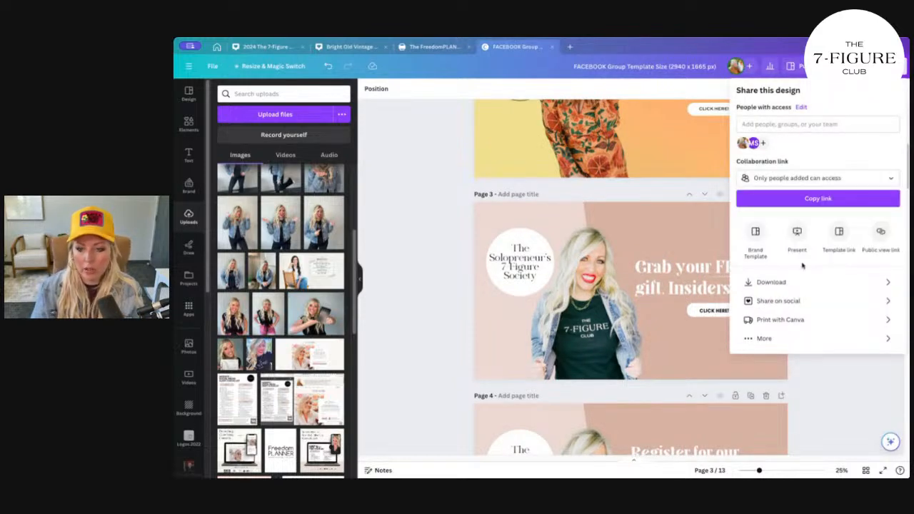
pyautogui.click(767, 278)
pyautogui.click(891, 125)
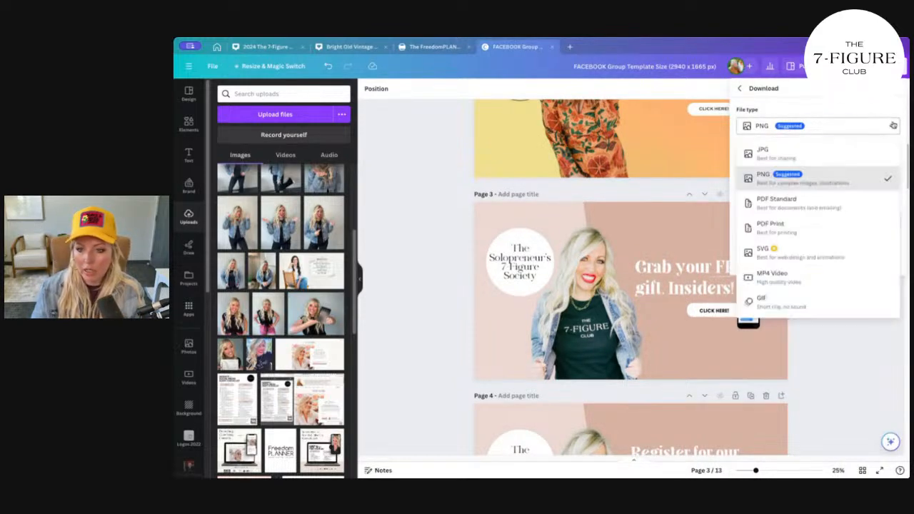
pyautogui.click(826, 180)
# Step: Limit the download to pages 3, 4 and 5 instead of all pages
pyautogui.click(817, 222)
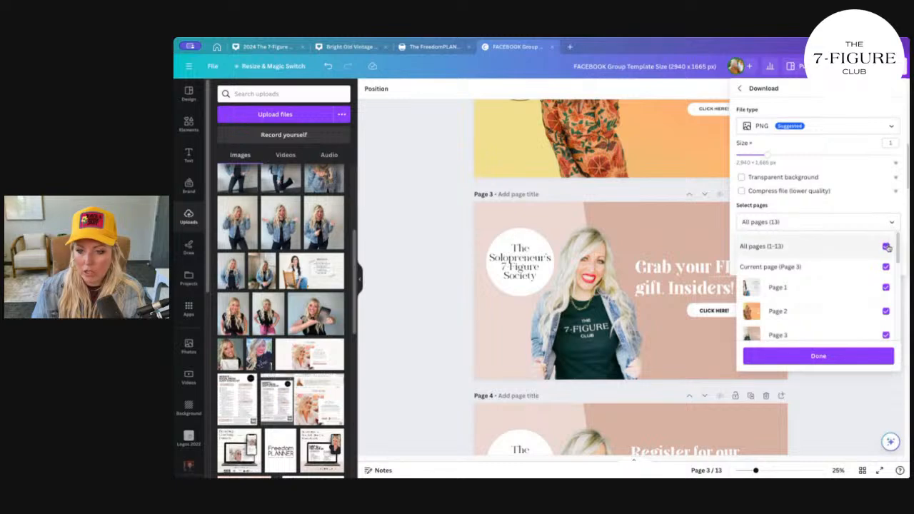
pyautogui.scroll(-2, 867, 324)
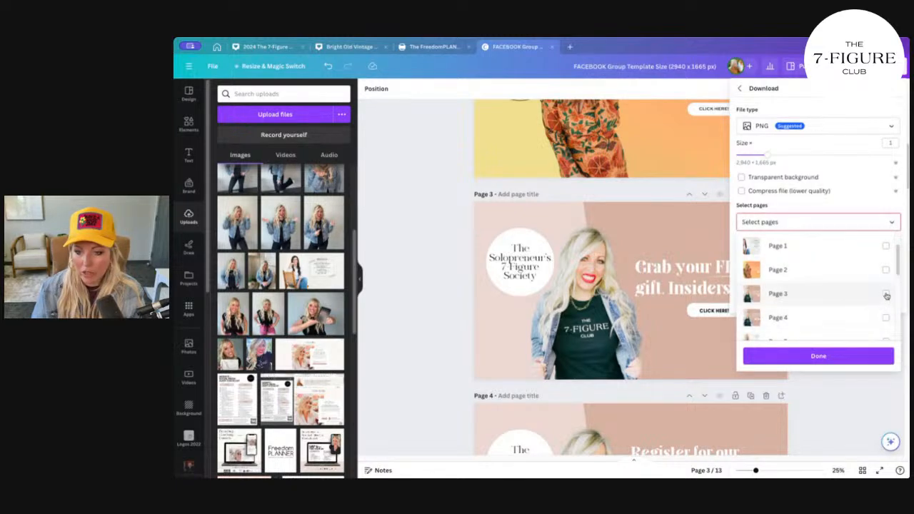
pyautogui.click(886, 294)
pyautogui.click(885, 317)
pyautogui.scroll(-1, 885, 323)
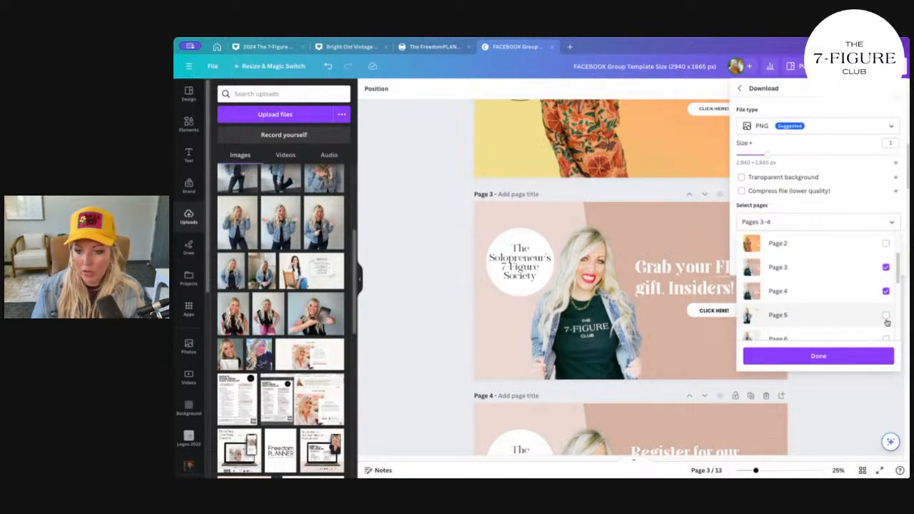
pyautogui.click(885, 319)
pyautogui.click(827, 361)
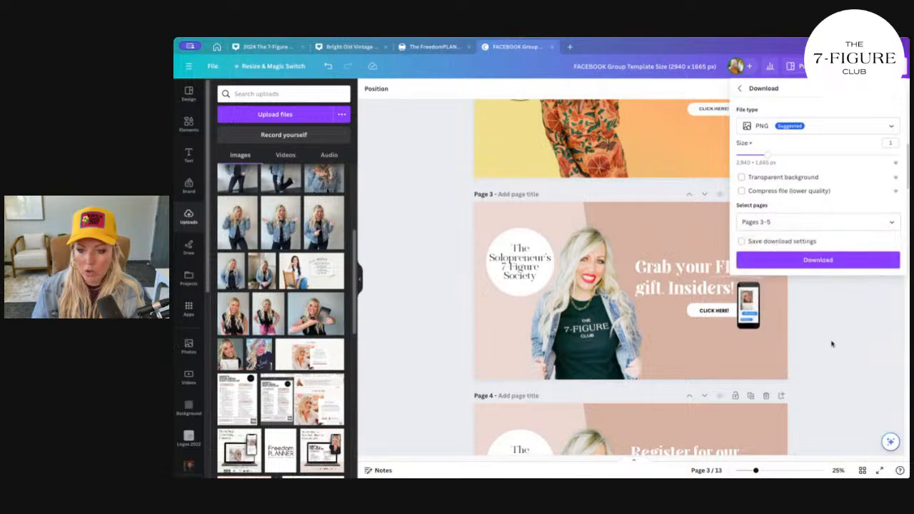
# Step: Download pages 3-5 as PNG and save the ZIP file to the Desktop
pyautogui.click(819, 261)
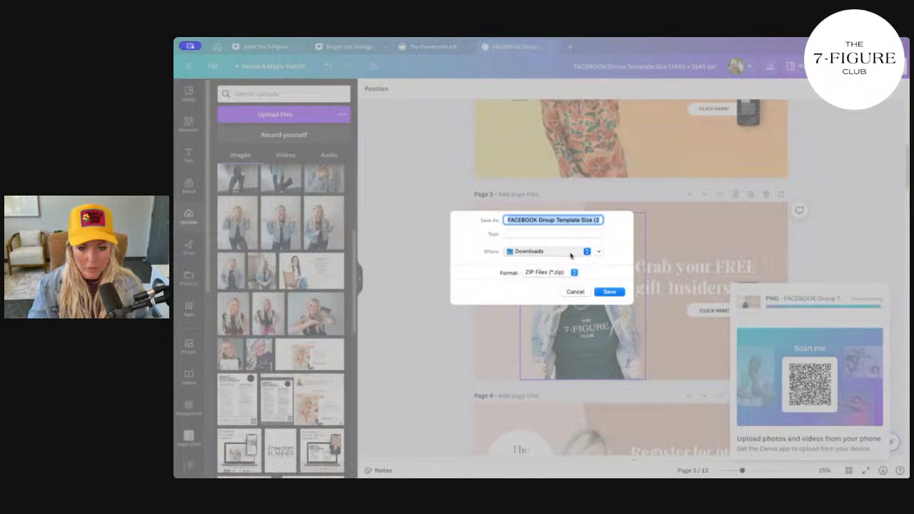
pyautogui.click(557, 344)
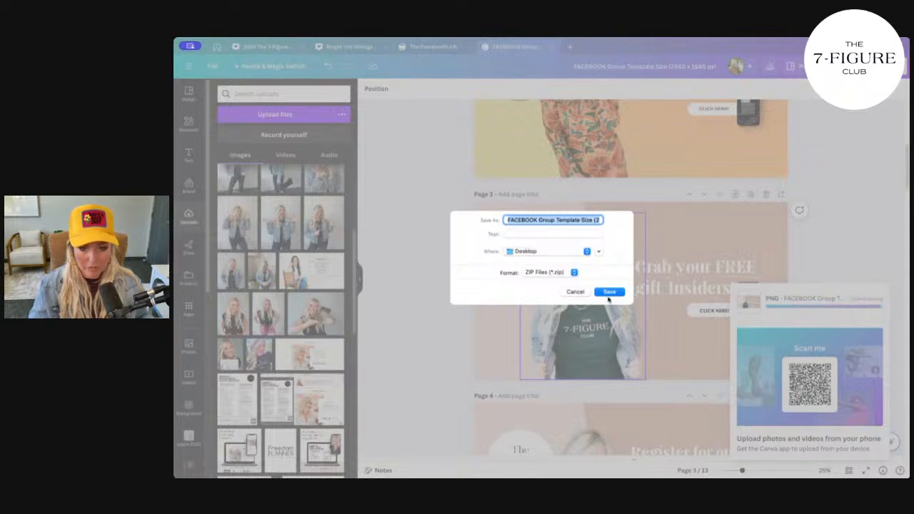
pyautogui.click(609, 293)
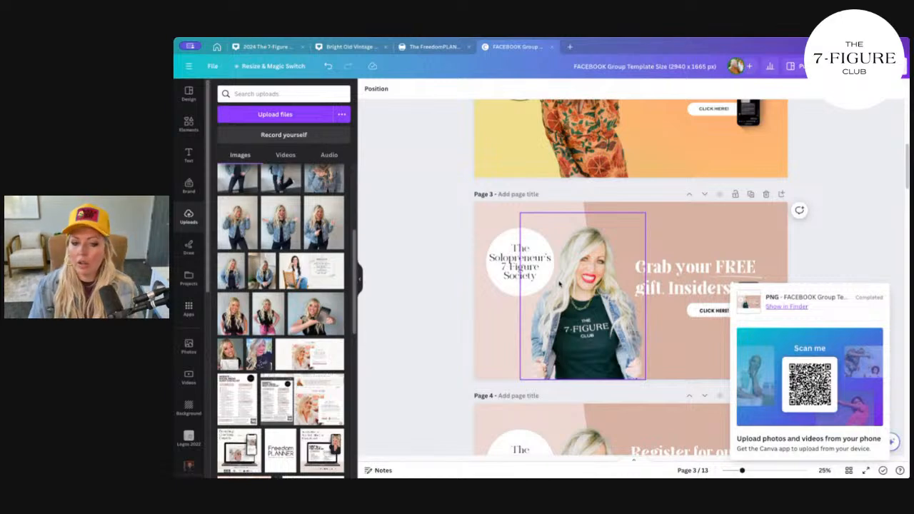
pyautogui.click(698, 215)
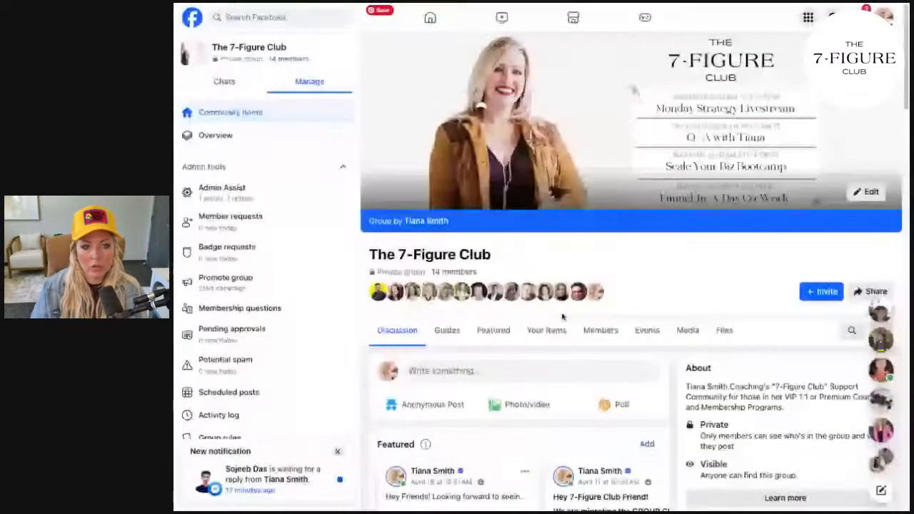
# Step: In Facebook, upload the denim-jacket schedule banner as the new cover photo of The 7-Figure Club group
pyautogui.click(863, 195)
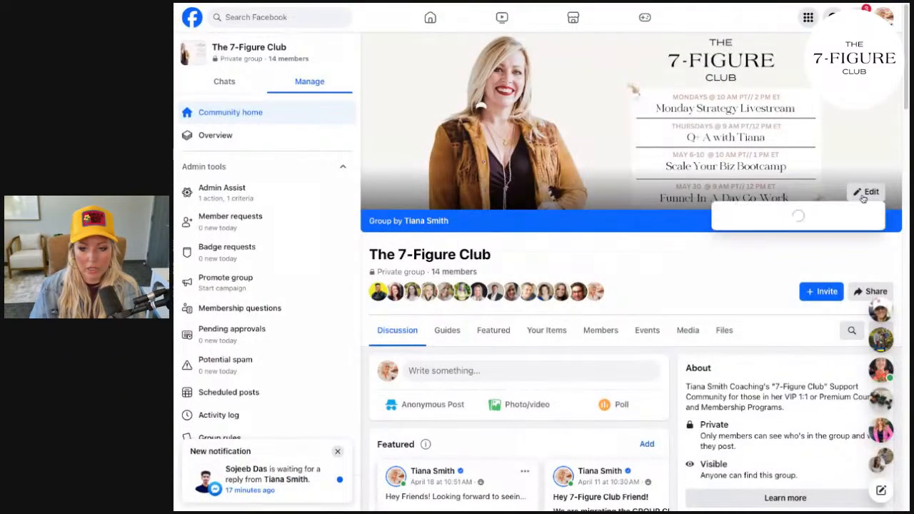
pyautogui.click(755, 275)
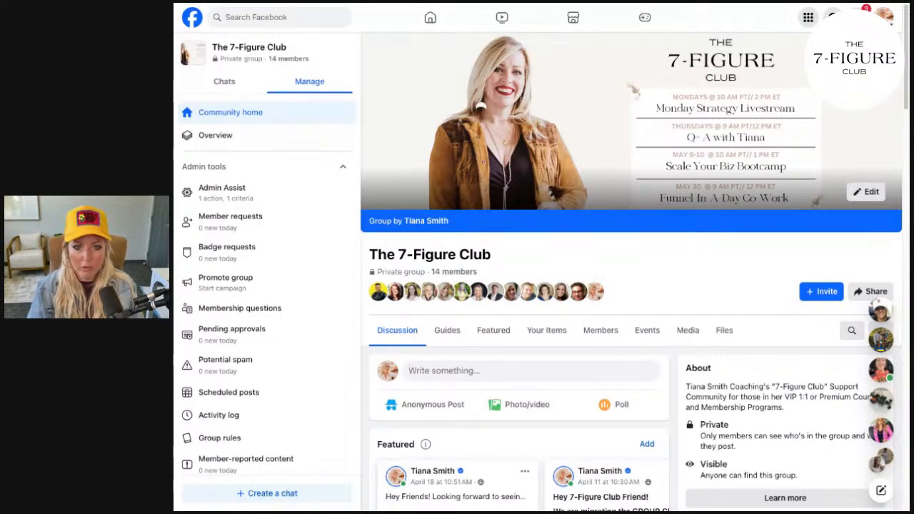
pyautogui.click(865, 191)
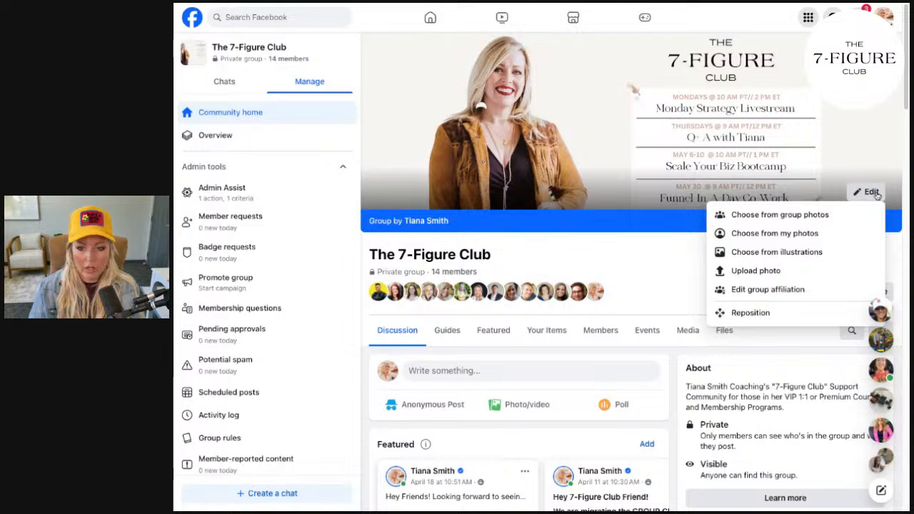
pyautogui.click(798, 270)
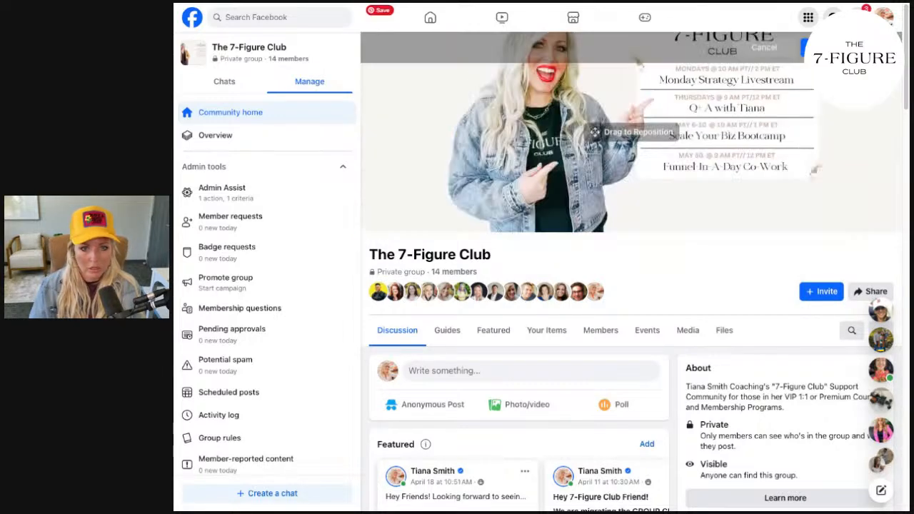
# Step: Shift the new cover down to show the full 7-Figure Club title, save it, and reposition it slightly higher
pyautogui.moveTo(782, 122); pyautogui.dragTo(780, 157)
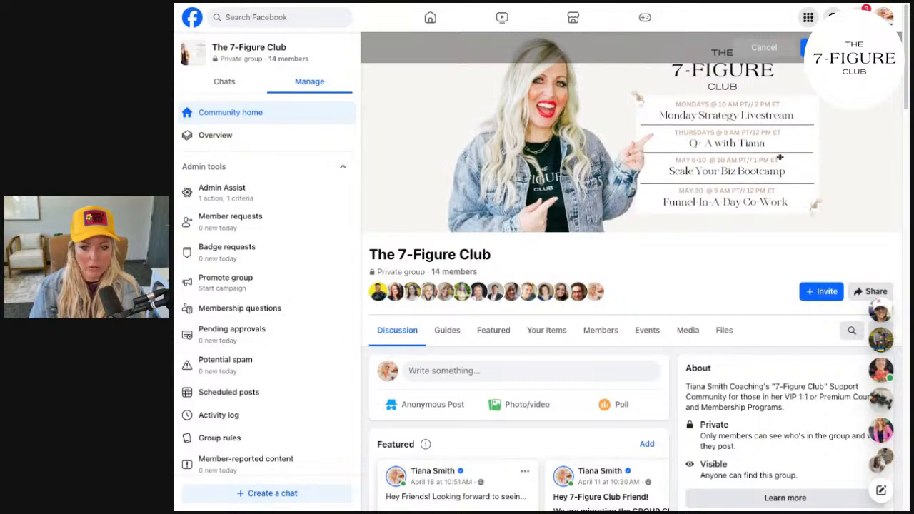
pyautogui.click(821, 47)
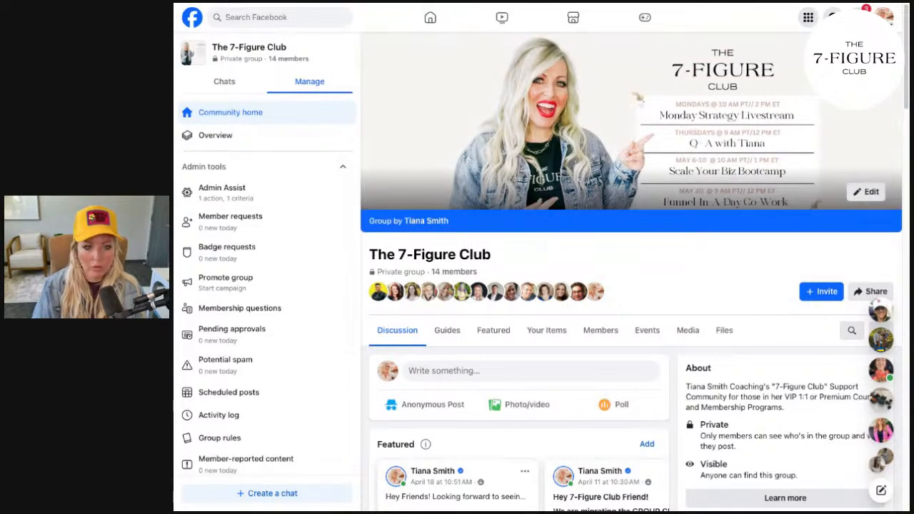
pyautogui.click(866, 191)
pyautogui.click(750, 313)
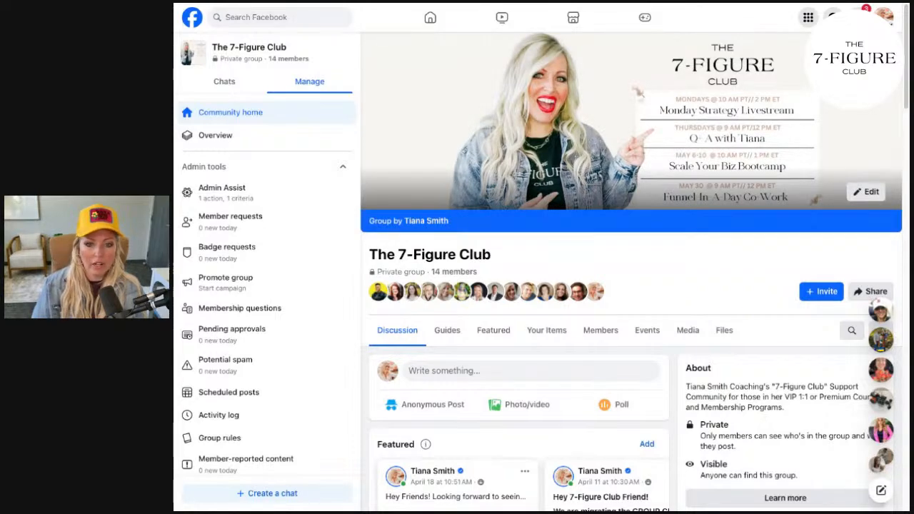
# Step: Replace the Solopreneur's 7-Figure Society group's cover with the FREE Biz Bootcamp banner, shifted slightly down, and save it
pyautogui.click(257, 17)
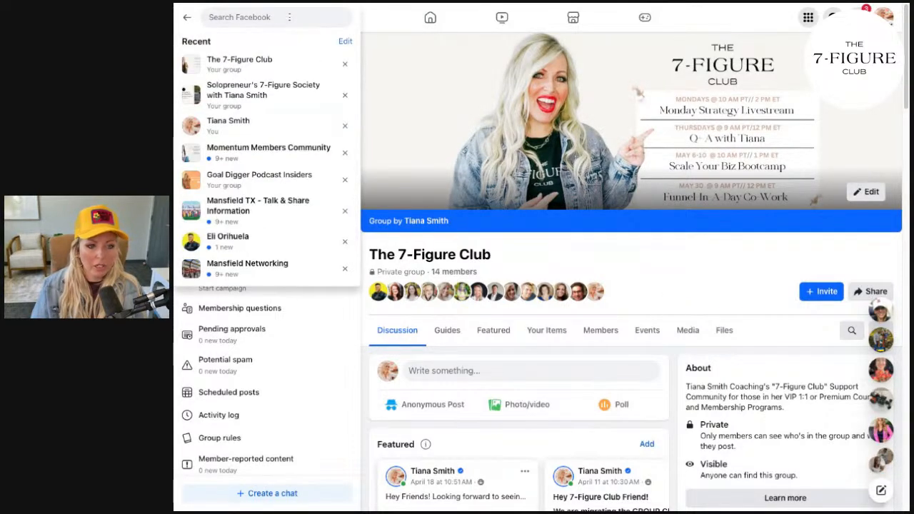
pyautogui.click(267, 71)
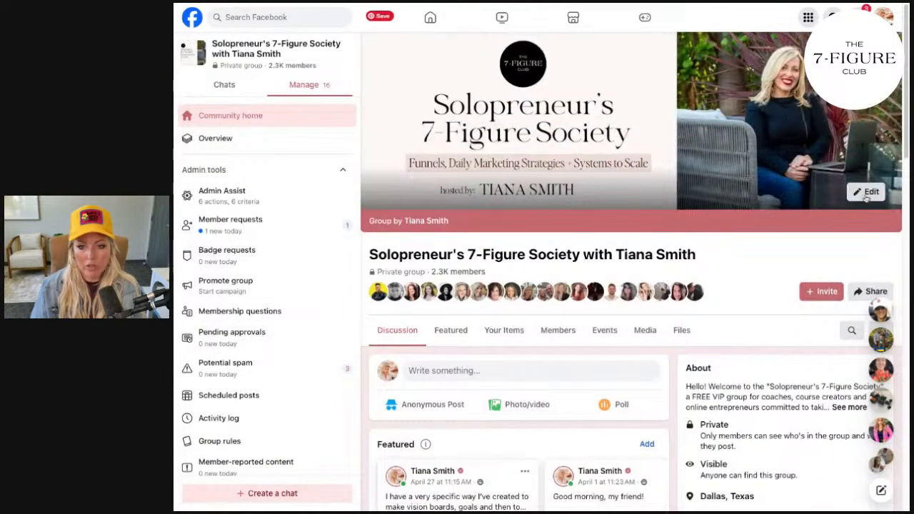
pyautogui.click(867, 195)
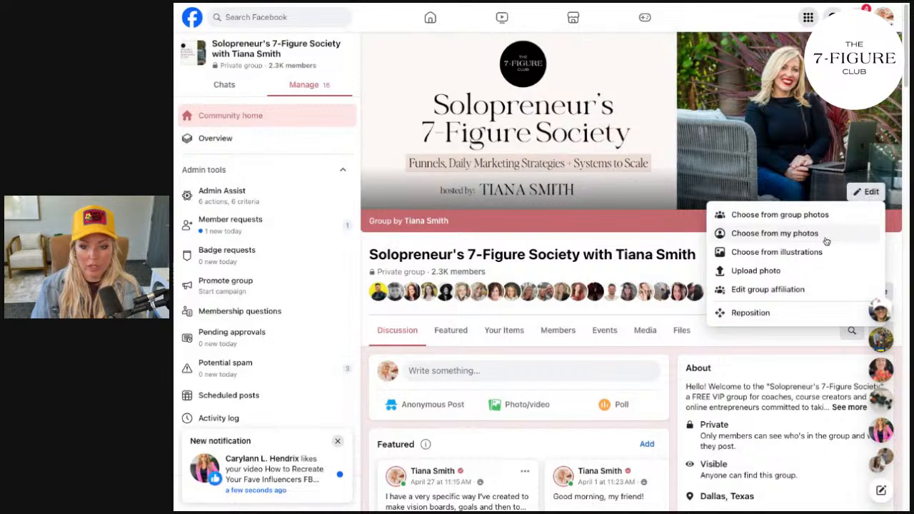
pyautogui.click(783, 269)
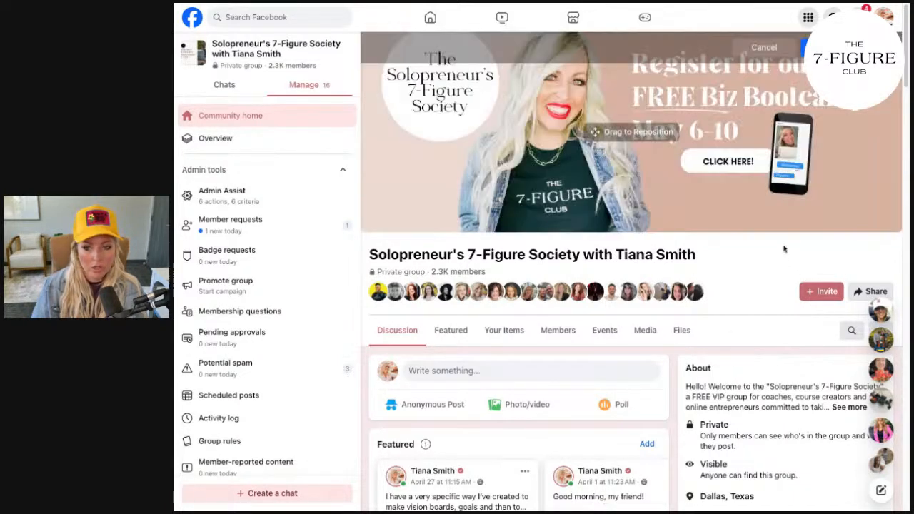
pyautogui.moveTo(804, 126); pyautogui.dragTo(808, 138)
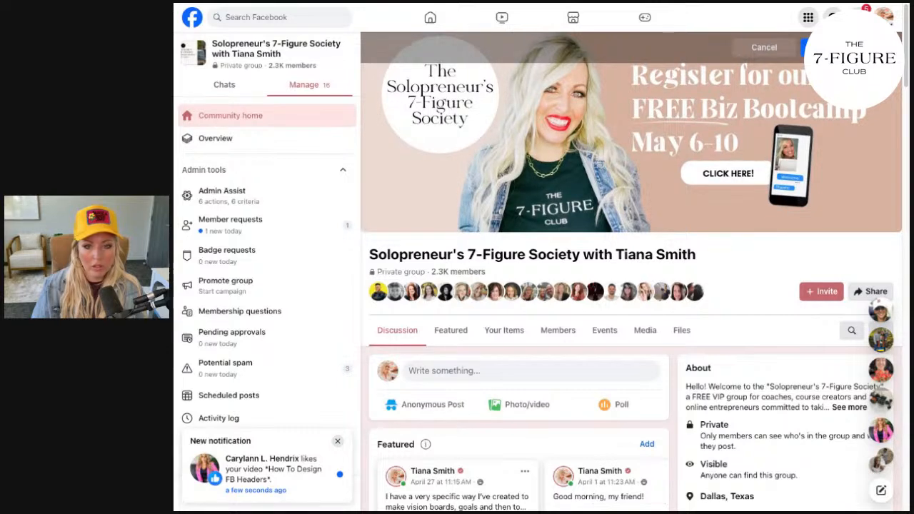
pyautogui.click(805, 47)
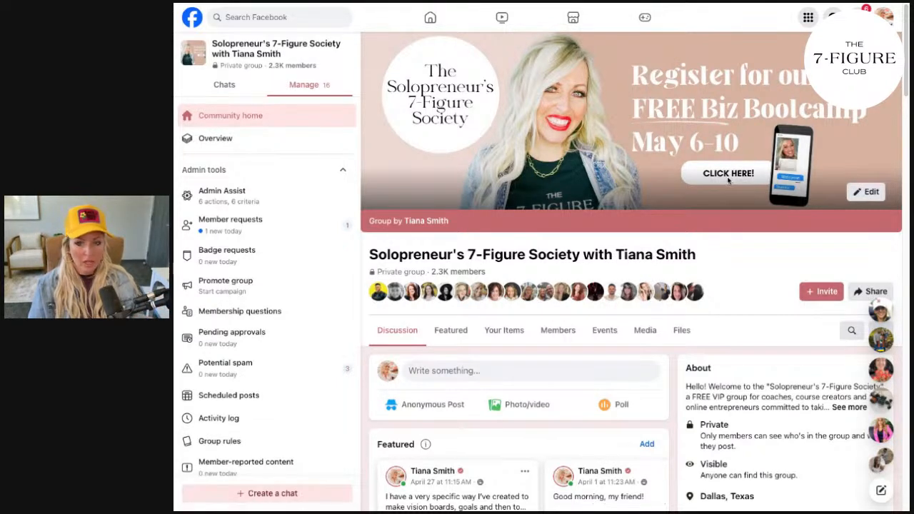
# Step: Open the group's new Biz Bootcamp cover photo in the full-size photo viewer
pyautogui.click(867, 193)
pyautogui.click(671, 110)
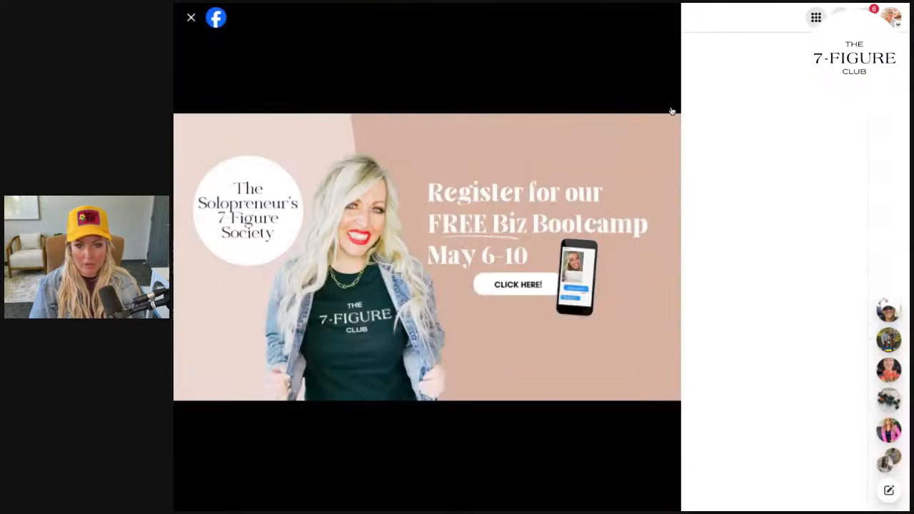
pyautogui.click(192, 17)
pyautogui.click(684, 111)
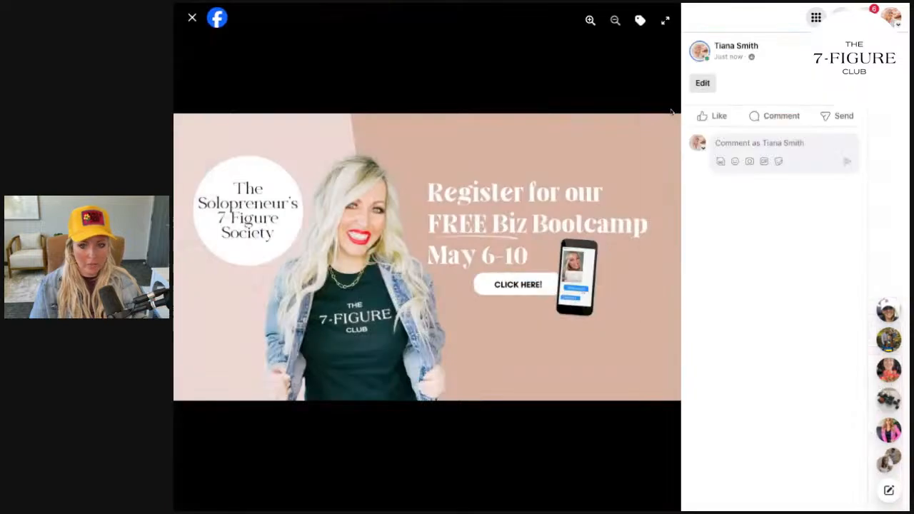
# Step: Start the cover photo's description with "Register for our FREE "Scale Your Biz Bootcamp" May 6-10"
pyautogui.click(699, 85)
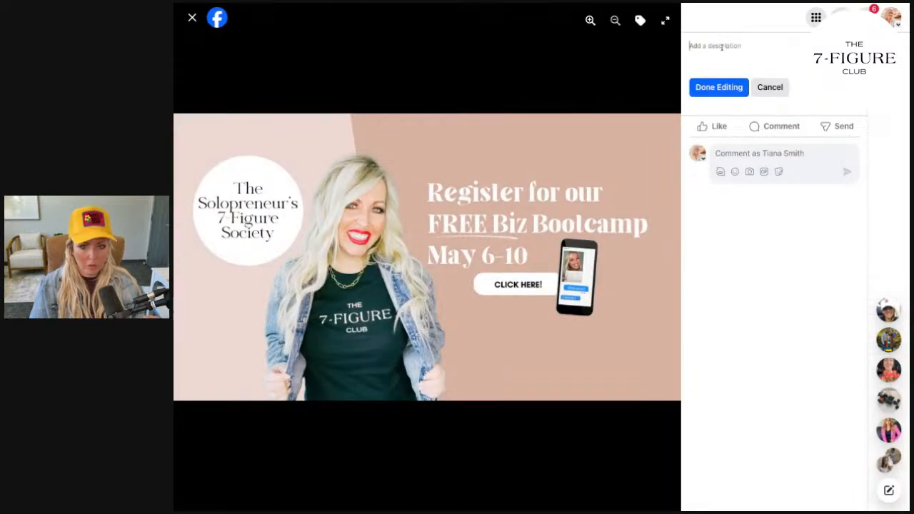
pyautogui.write('Regist')
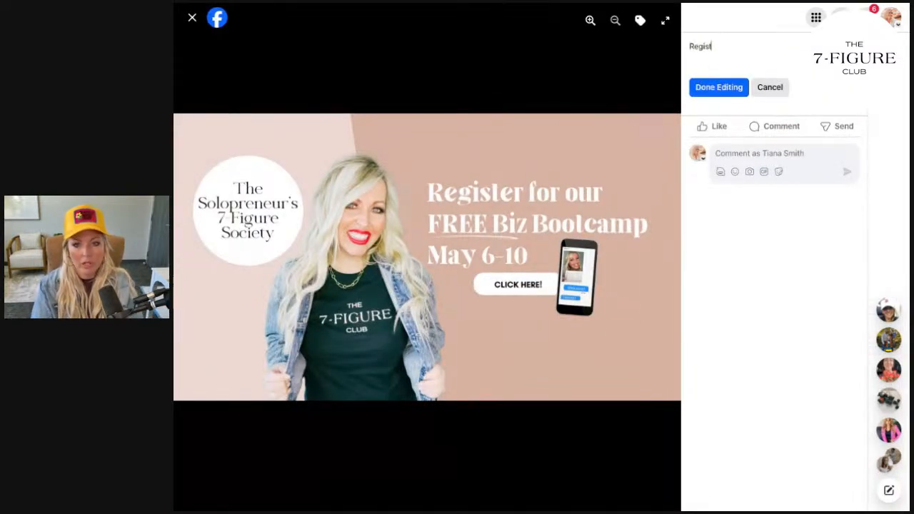
pyautogui.write('er for our')
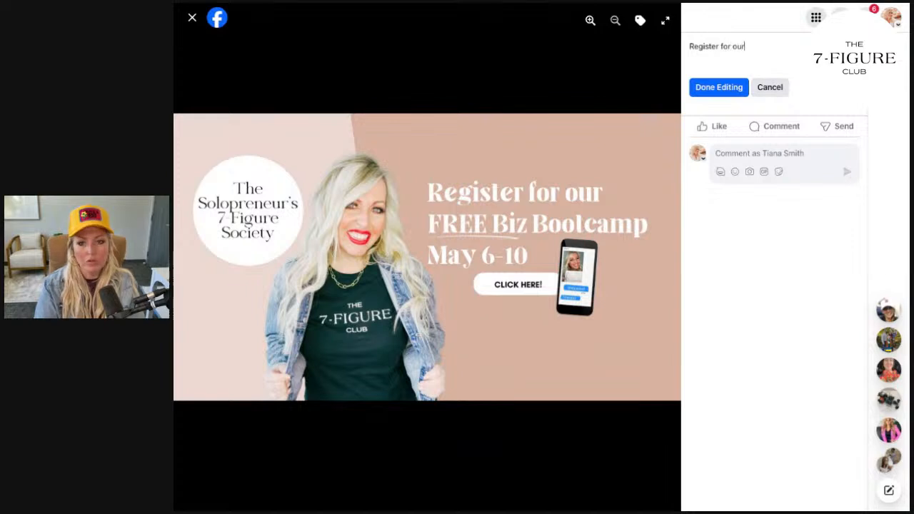
pyautogui.write(' FREE Biz')
pyautogui.press('BackSpace')
pyautogui.press('BackSpace')
pyautogui.press('BackSpace')
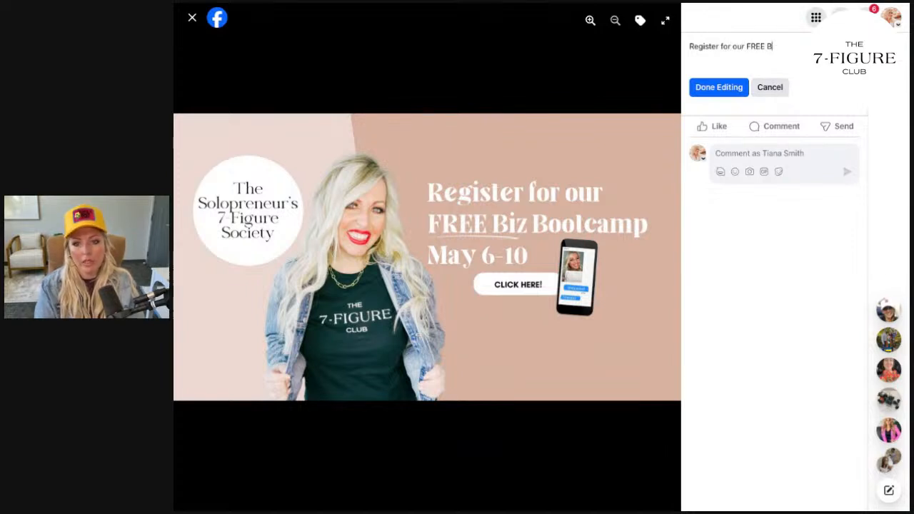
pyautogui.write('"Scale You')
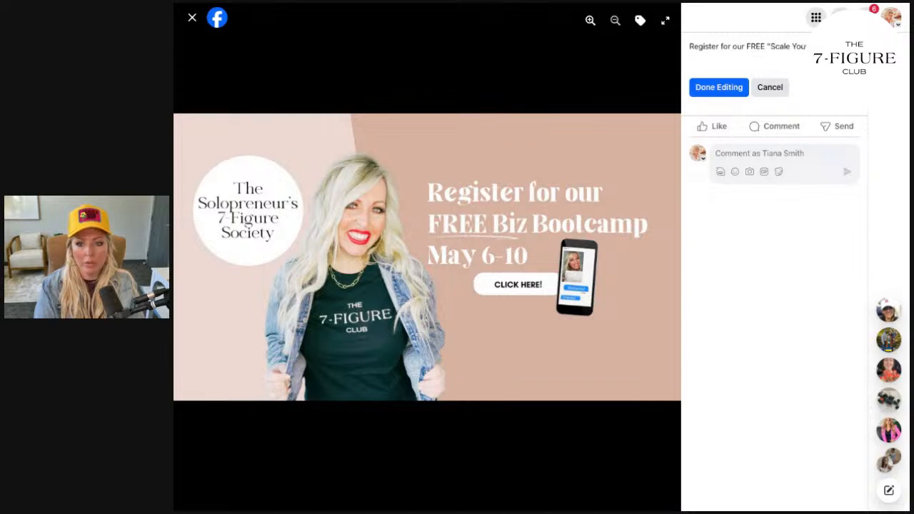
pyautogui.write(' Bootcamp" May 6')
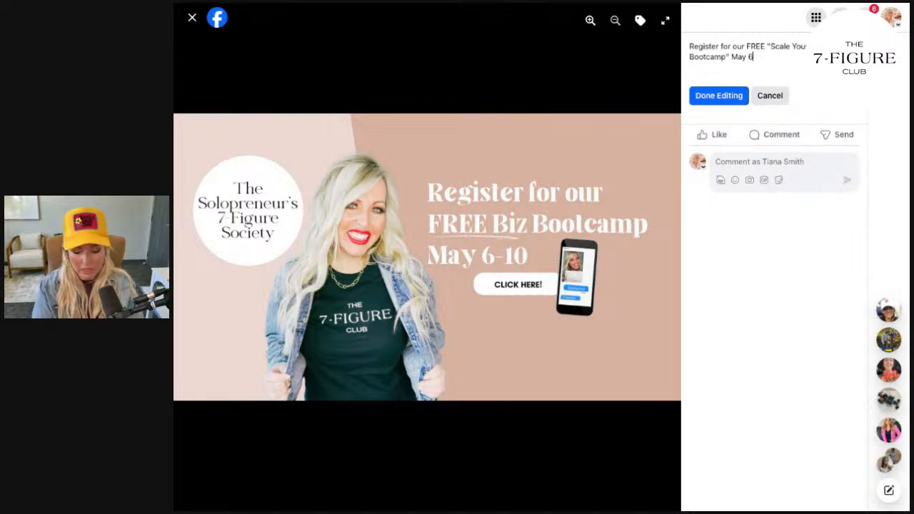
pyautogui.write('-10')
pyautogui.press('Return')
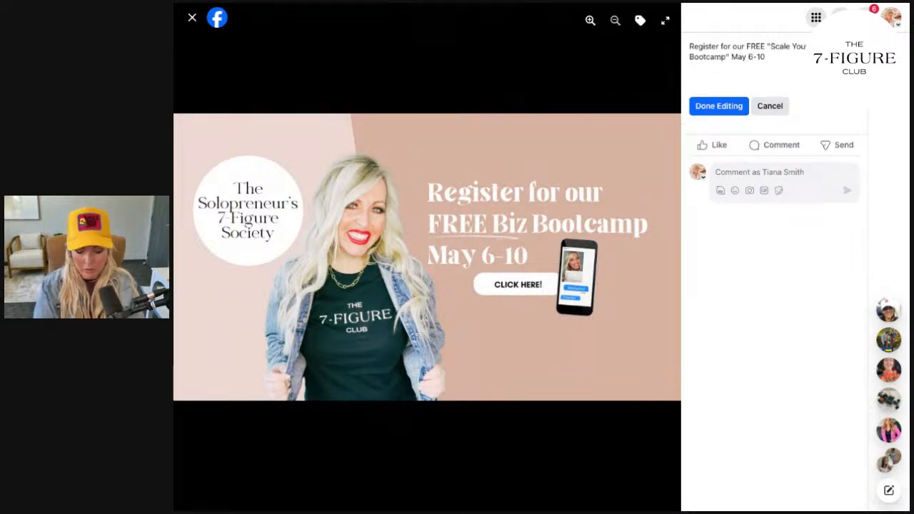
pyautogui.write('===> www.')
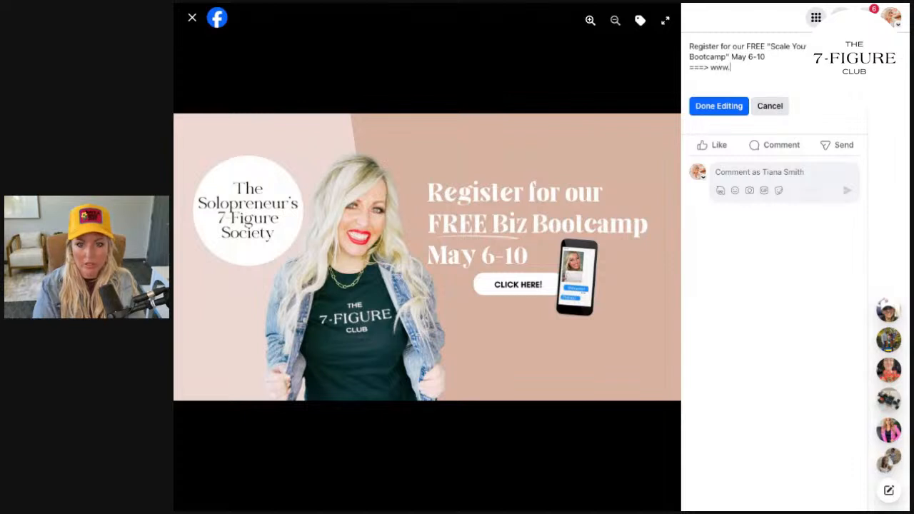
pyautogui.write('ScaleYourBi')
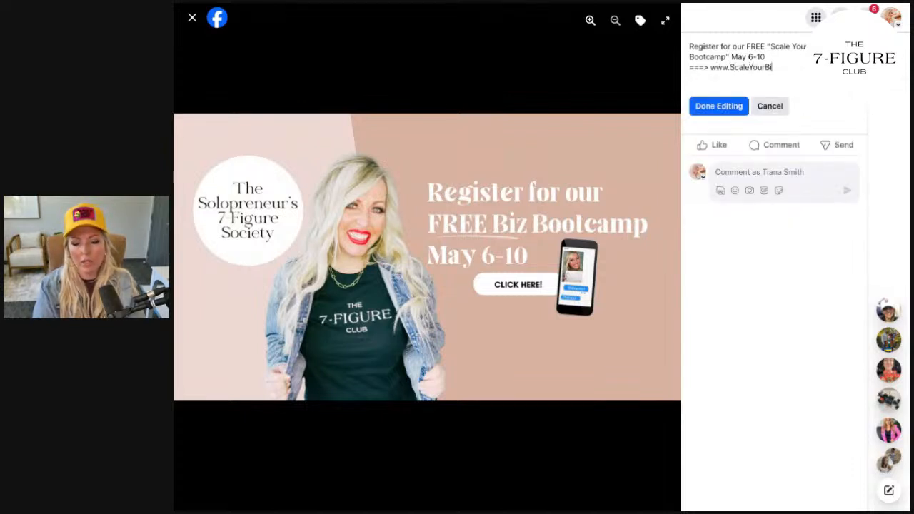
pyautogui.write('zOnline.c')
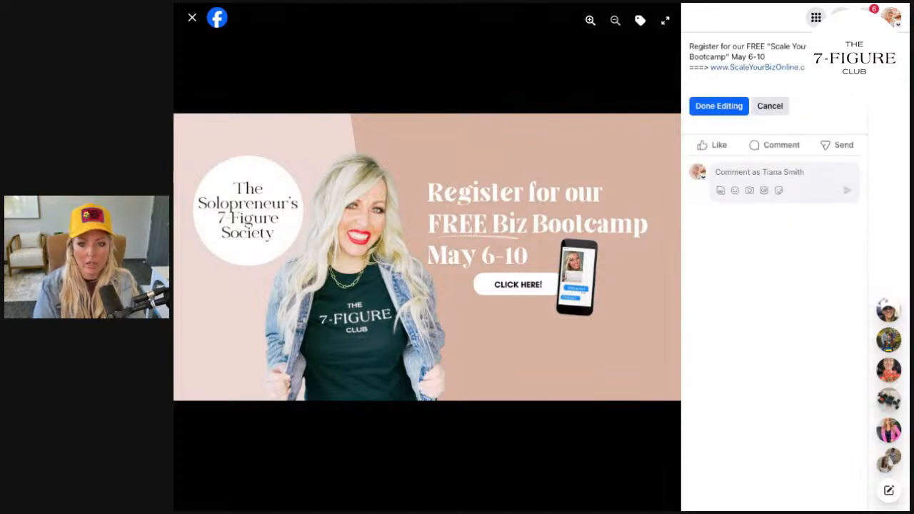
# Step: Paste the copied bootcamp blurb below the link and delete its "JOIN THE 5-DAY FREE BIZ BOOTCAMP" headline and the blank line
pyautogui.press('Return')
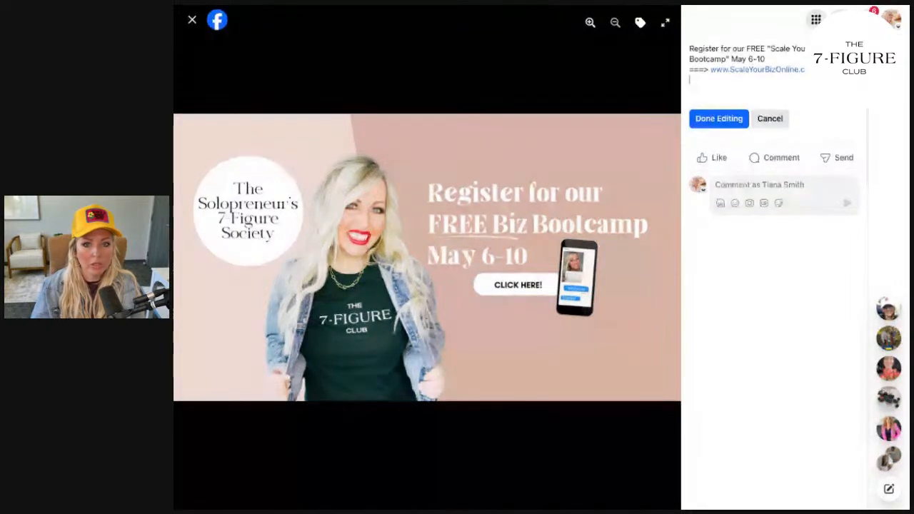
pyautogui.press('super+v')
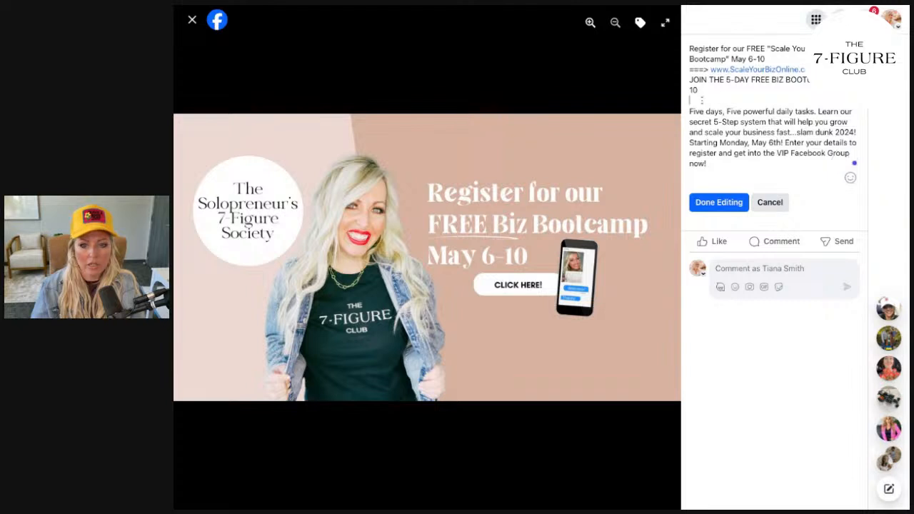
pyautogui.moveTo(690, 99)
pyautogui.mouseDown()
pyautogui.moveTo(689, 69)
pyautogui.moveTo(688, 83)
pyautogui.mouseUp()
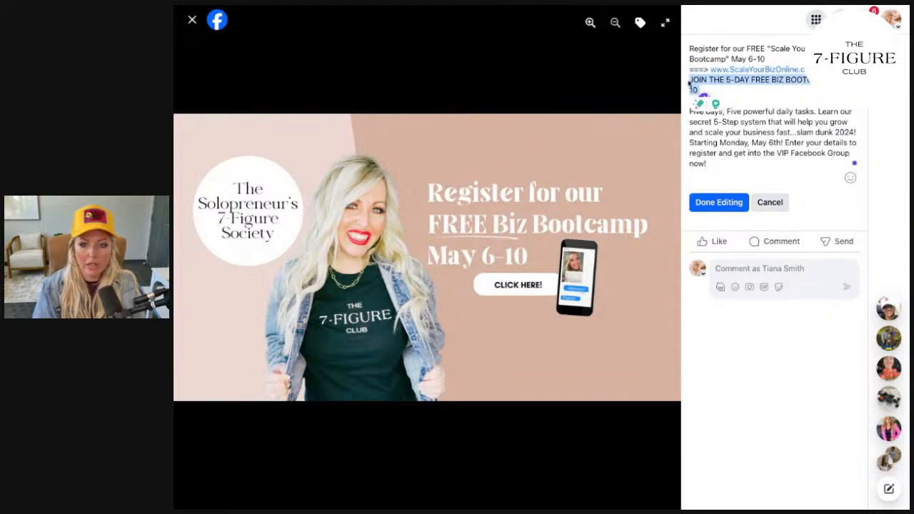
pyautogui.press('BackSpace')
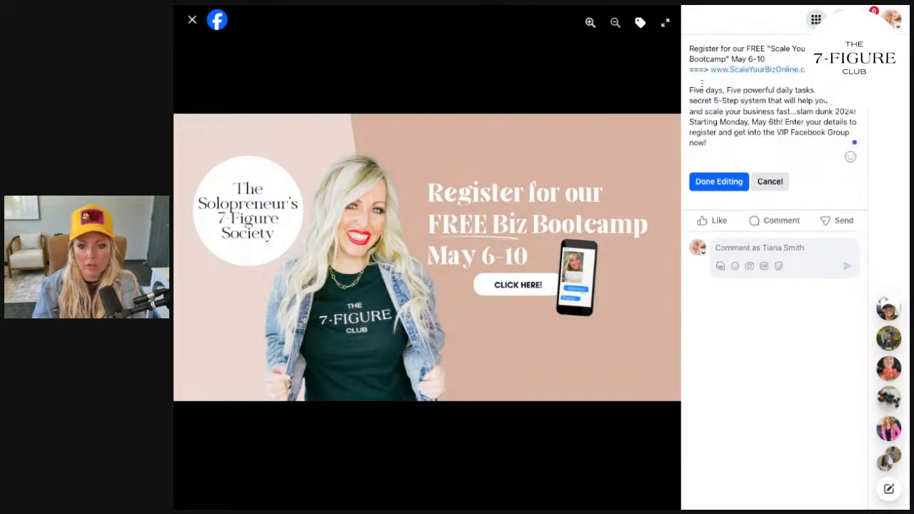
pyautogui.press('BackSpace')
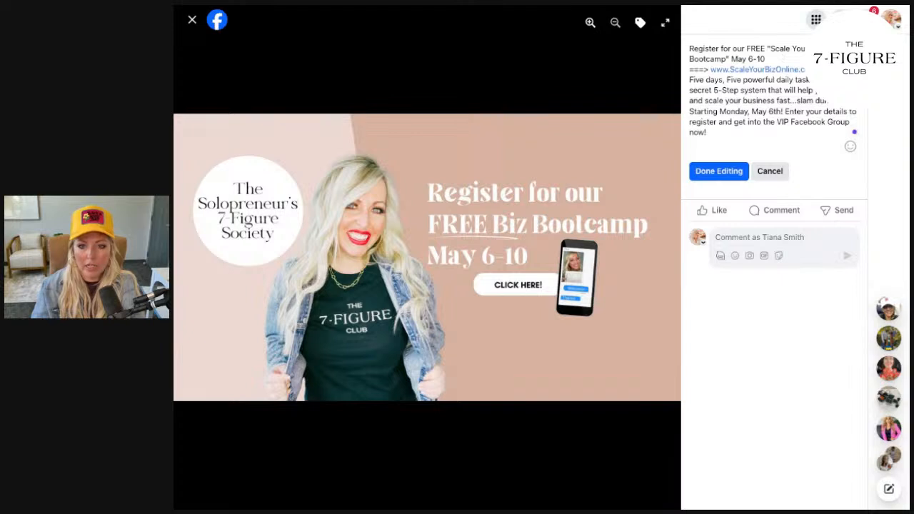
pyautogui.moveTo(690, 81); pyautogui.dragTo(689, 69)
pyautogui.click(729, 131)
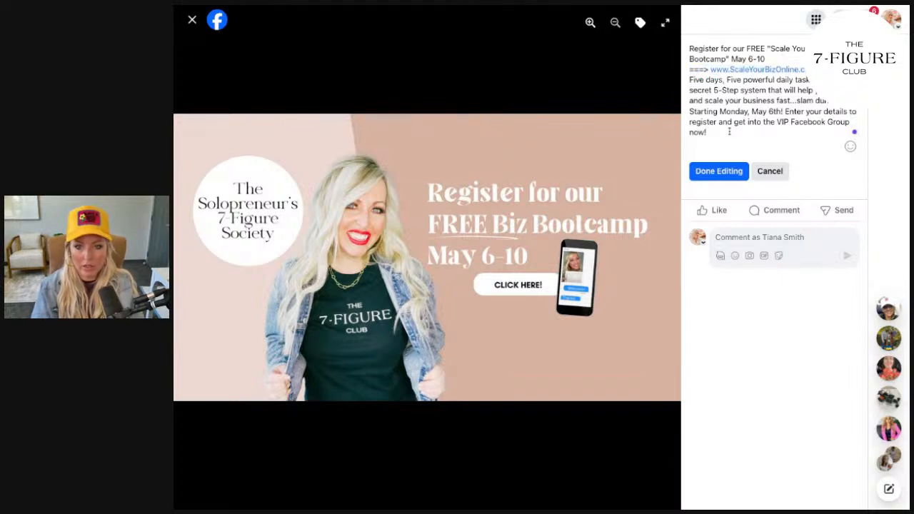
pyautogui.press('Return')
pyautogui.write('Regi')
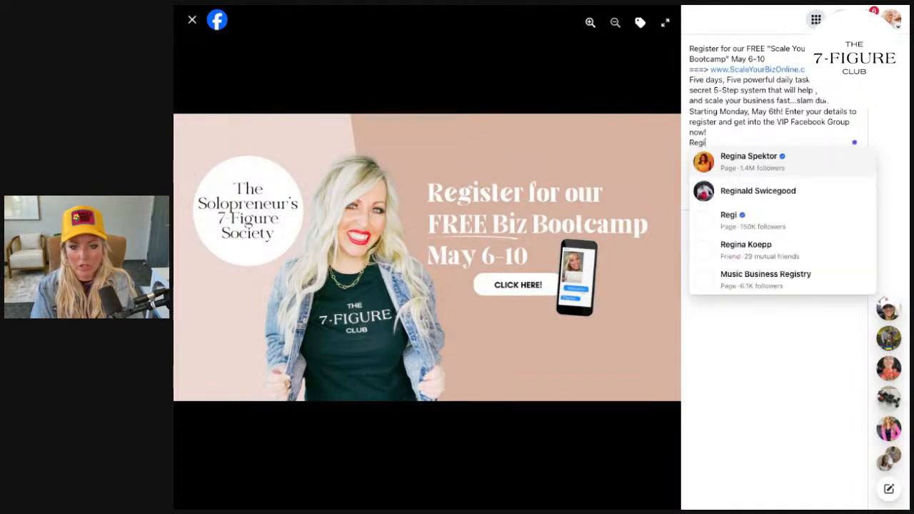
pyautogui.write('ster Now for your ')
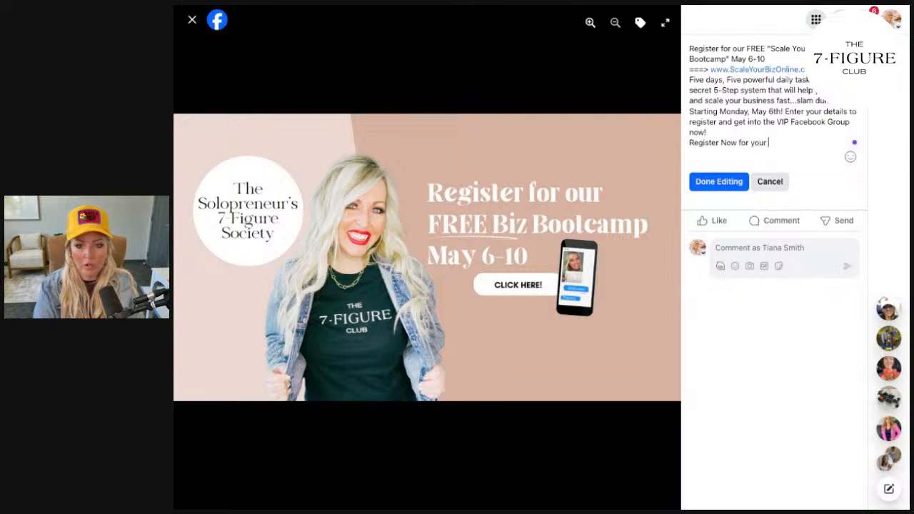
pyautogui.write('FREE VIP Seat')
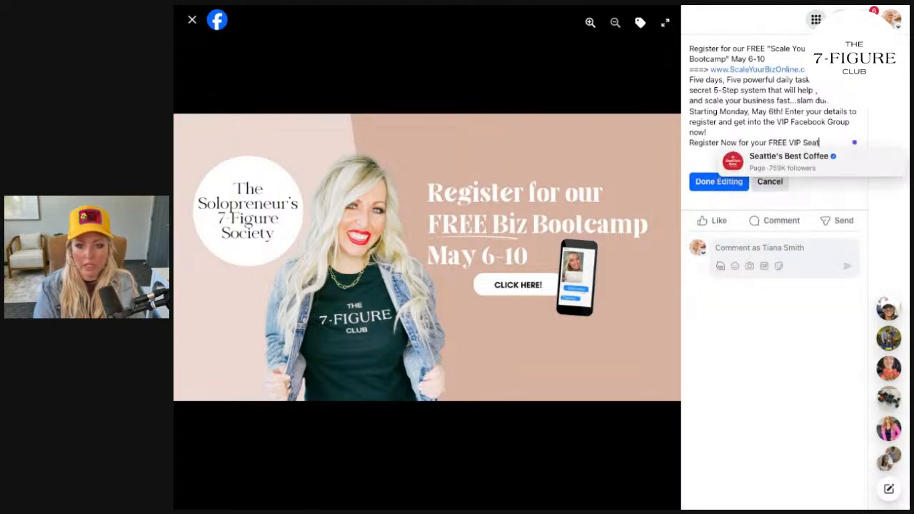
pyautogui.press('Return')
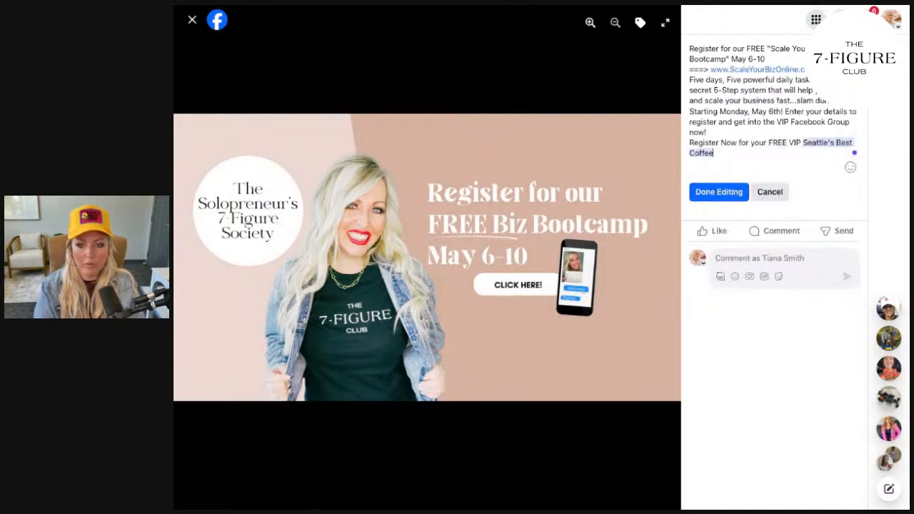
pyautogui.write('===> www.ScaleYourBizOnline.com')
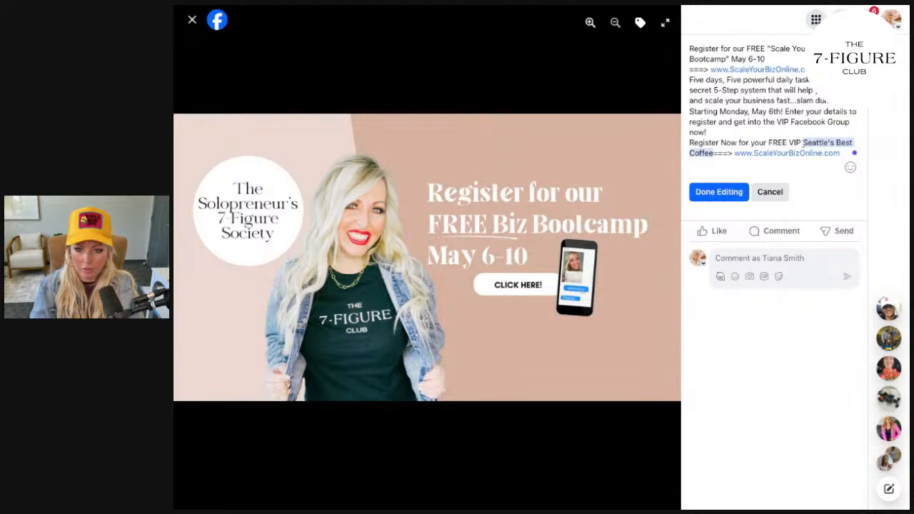
pyautogui.moveTo(713, 151); pyautogui.dragTo(736, 143)
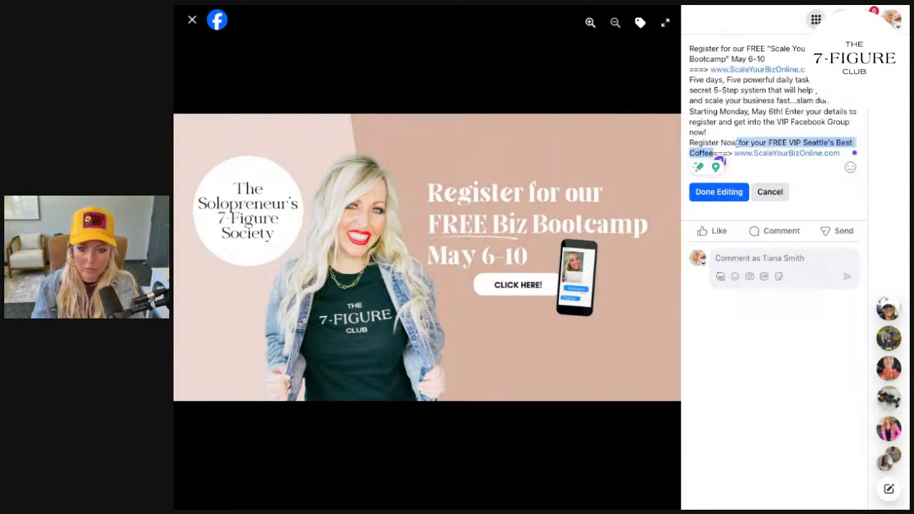
pyautogui.press('BackSpace')
pyautogui.press('BackSpace')
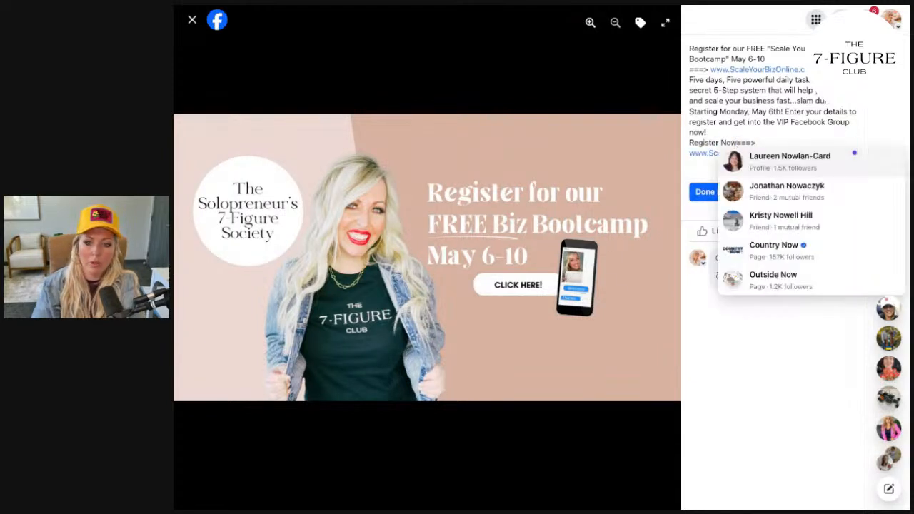
pyautogui.press('Delete')
pyautogui.press('Delete')
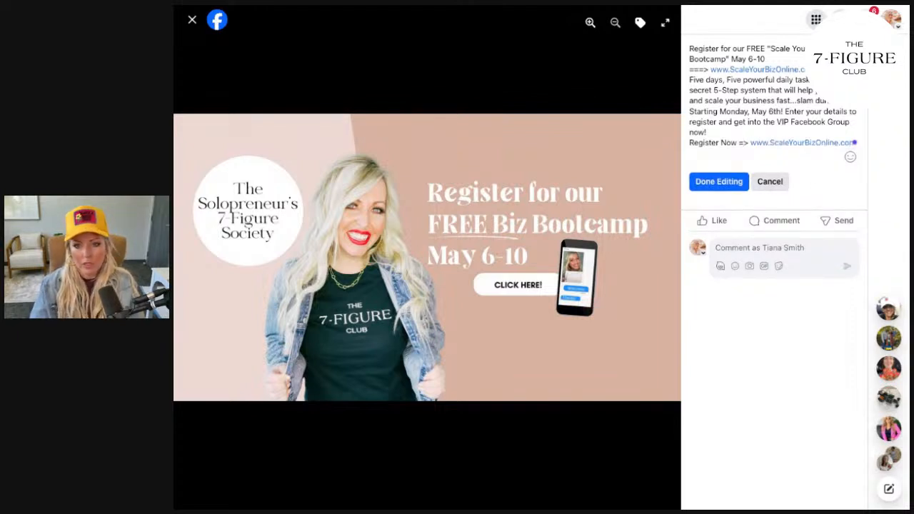
pyautogui.click(728, 185)
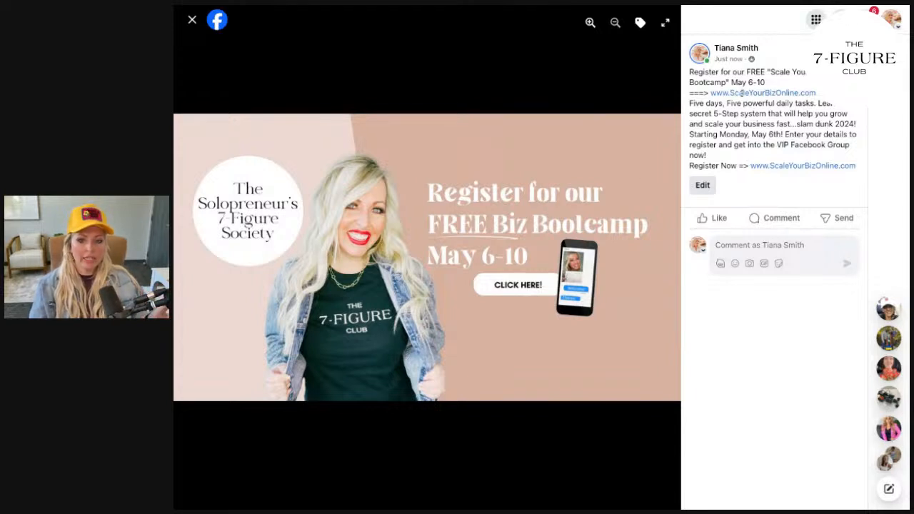
# Step: Copy the cover photo's whole description and paste it into a new post in the group
pyautogui.moveTo(689, 72); pyautogui.dragTo(880, 167)
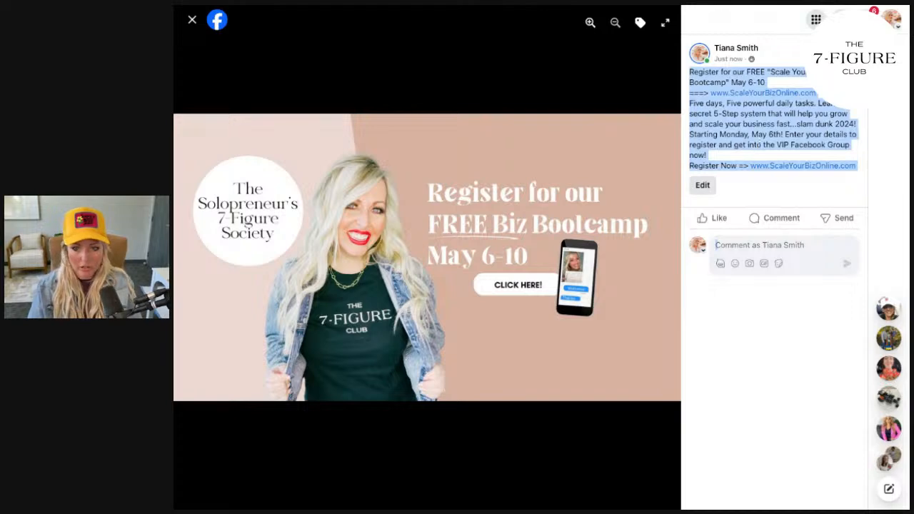
pyautogui.click(192, 20)
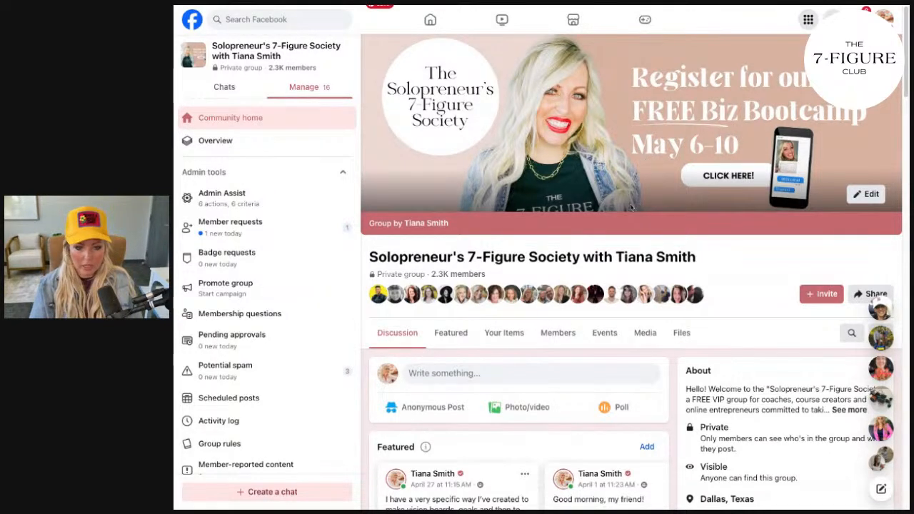
pyautogui.click(582, 374)
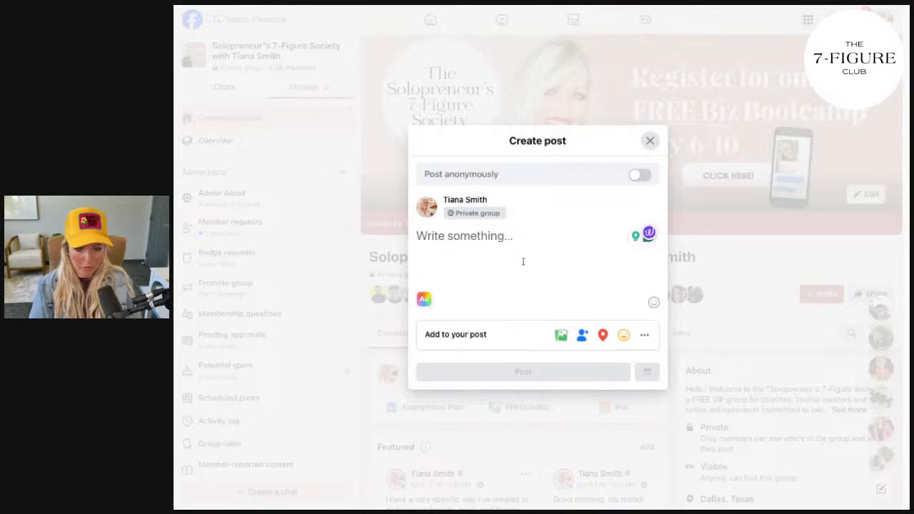
pyautogui.hotkey('ctrl', 'v')
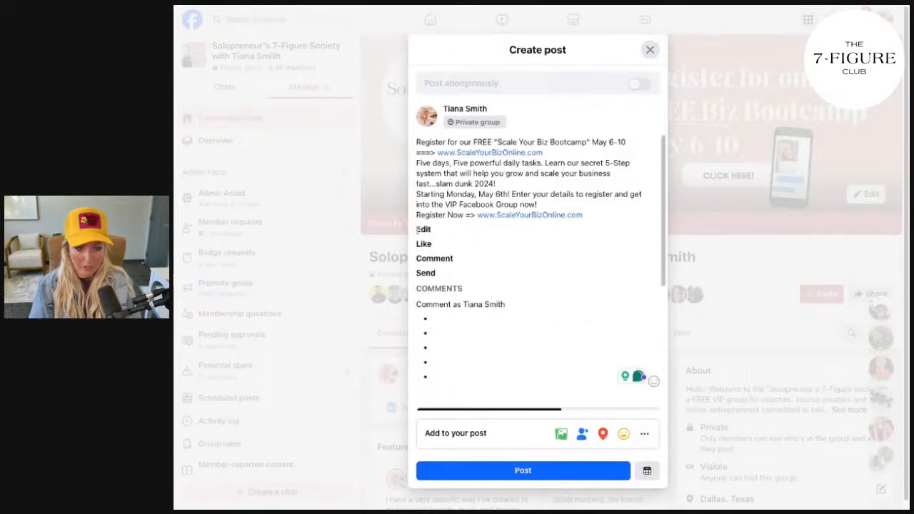
# Step: Delete the stray text pasted below the "Register Now" line and remove the website link preview from the post
pyautogui.moveTo(414, 229); pyautogui.dragTo(505, 411)
pyautogui.press('BackSpace')
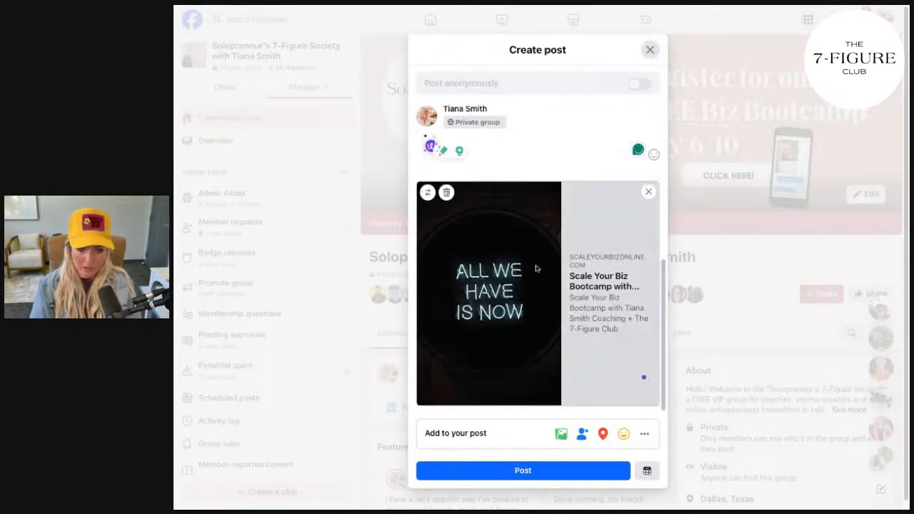
pyautogui.press('BackSpace')
pyautogui.click(648, 191)
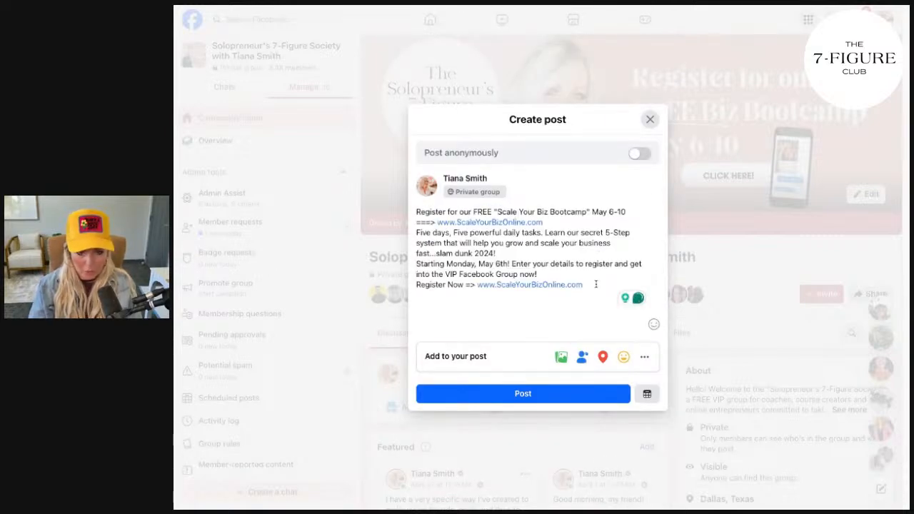
pyautogui.click(589, 284)
pyautogui.press('Return')
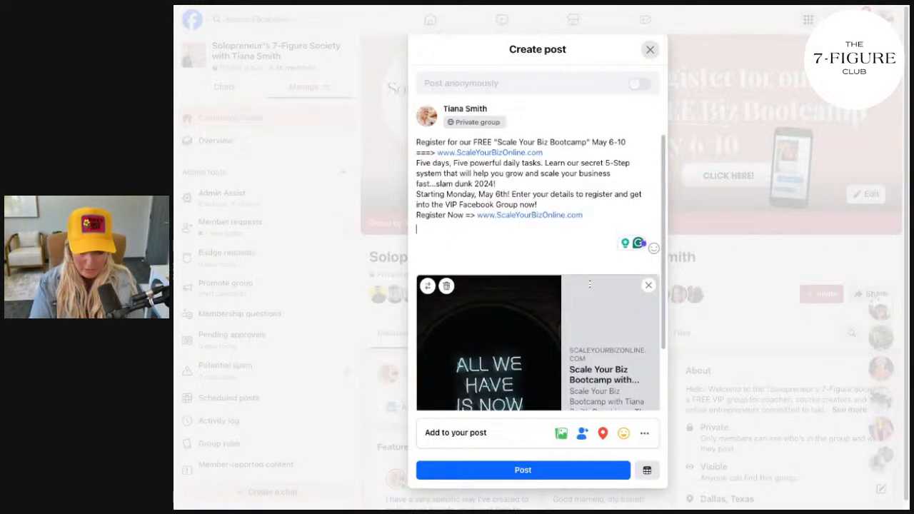
pyautogui.click(648, 284)
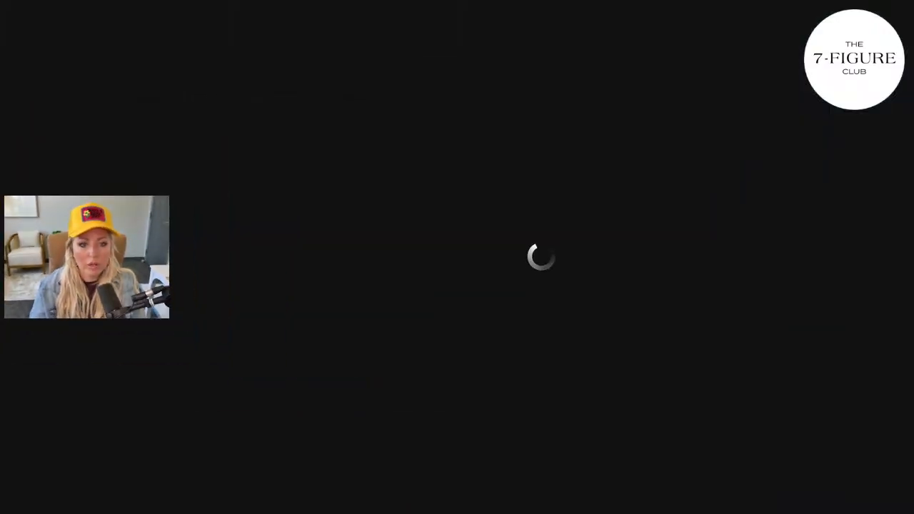
# Step: In Canva, open the recent Facebook group template design with the bootcamp banner and create a copy resized to Instagram Post (Square)
pyautogui.scroll(-3, 536, 334)
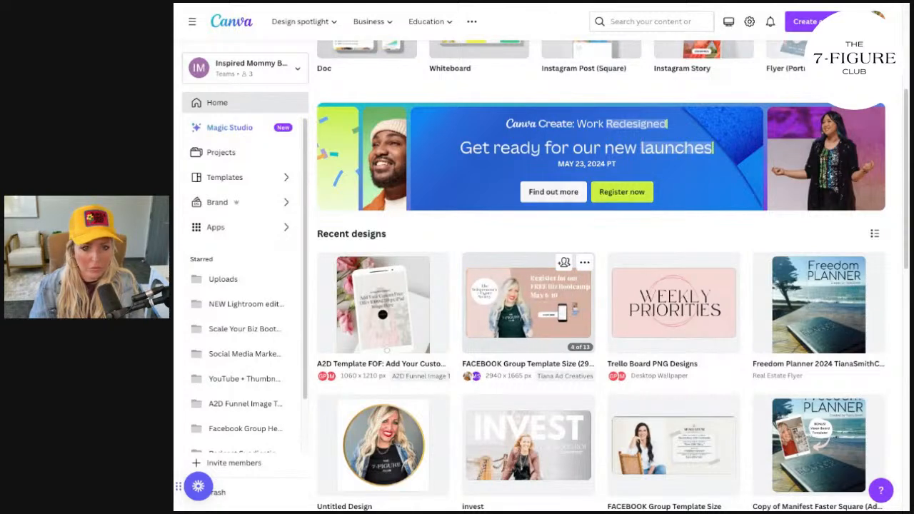
pyautogui.click(528, 299)
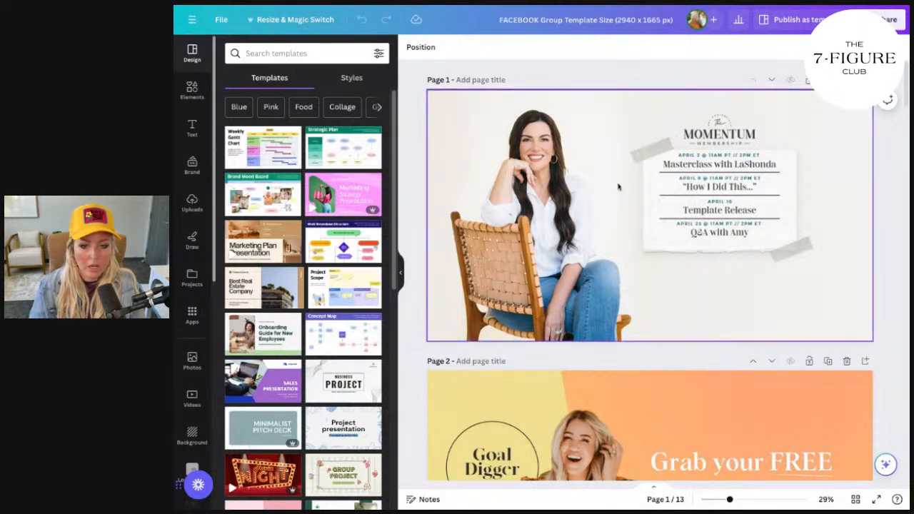
pyautogui.click(301, 26)
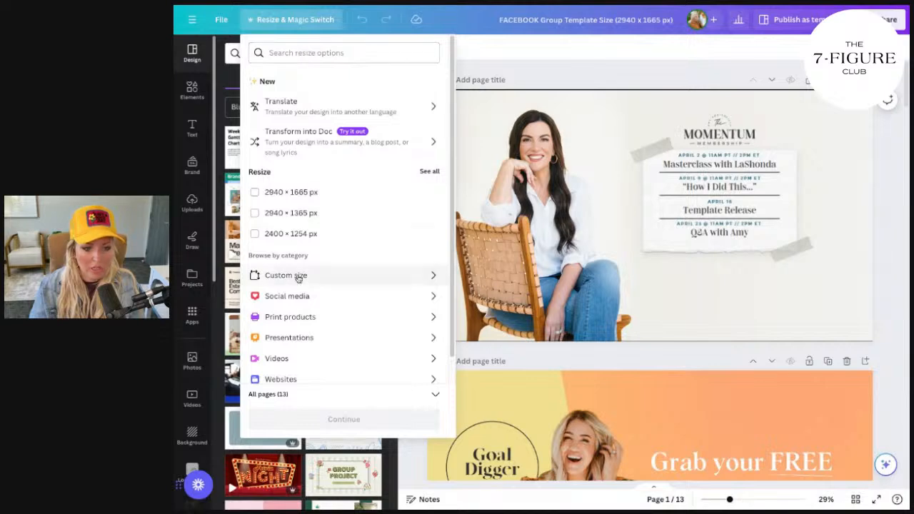
pyautogui.click(286, 298)
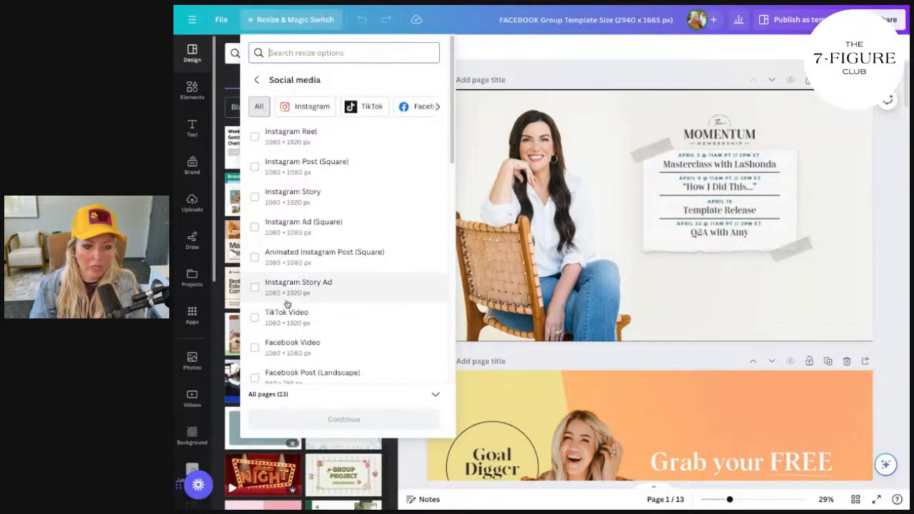
pyautogui.click(342, 177)
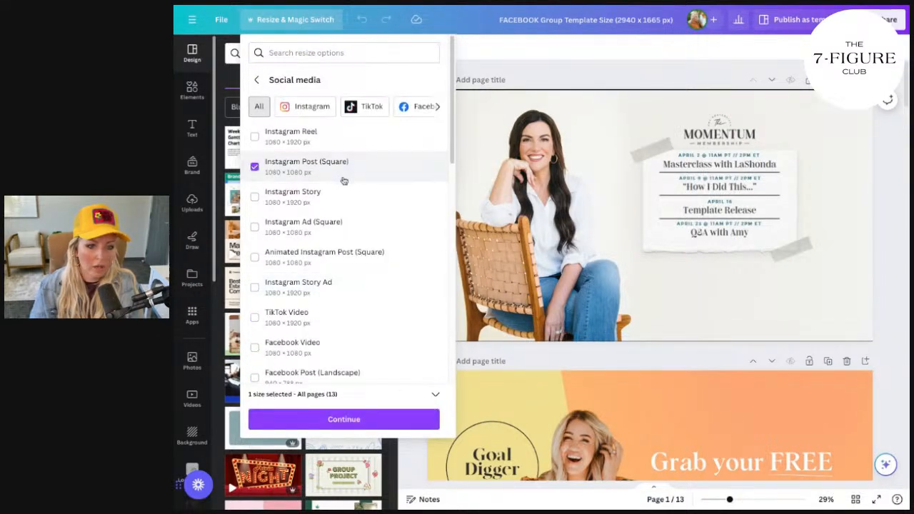
pyautogui.click(372, 420)
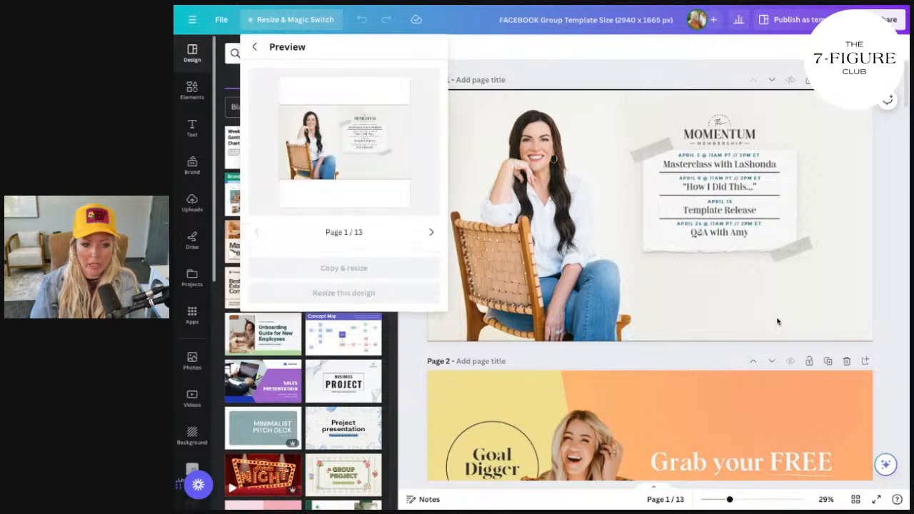
pyautogui.click(391, 271)
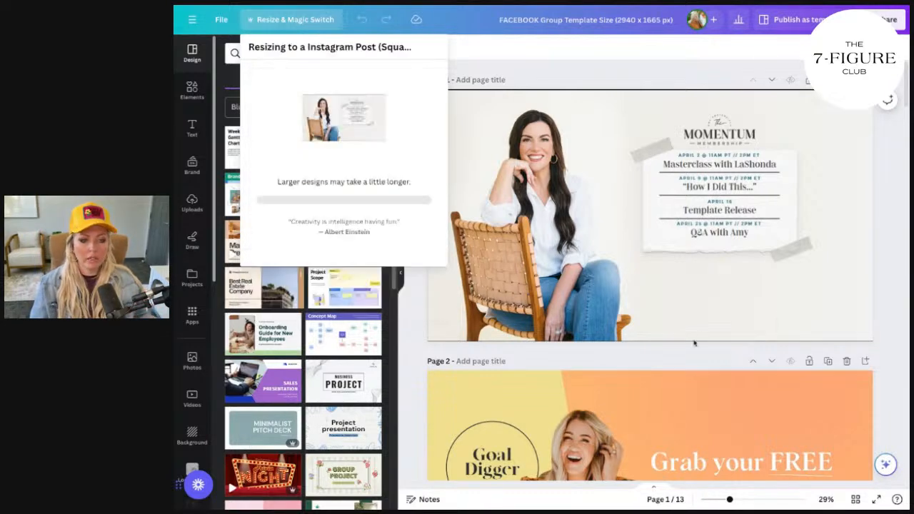
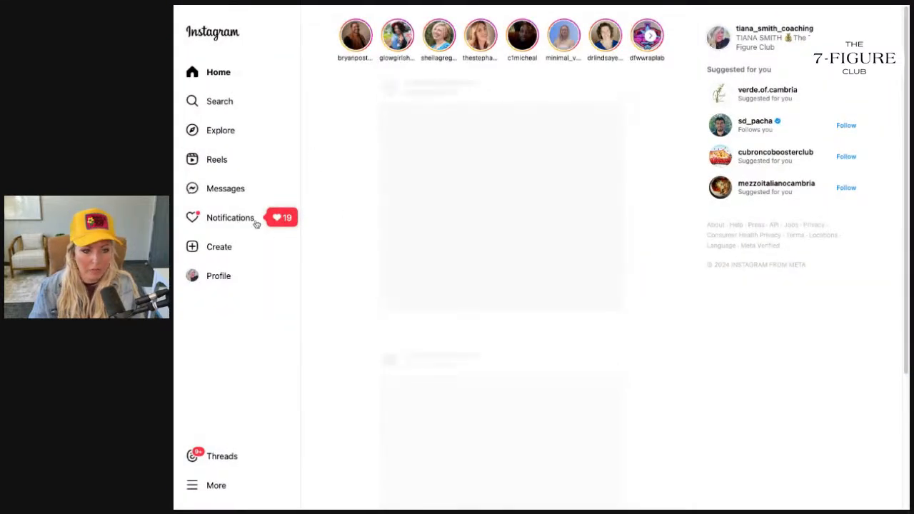
# Step: On Instagram, start a new post with the square Biz Bootcamp image, keeping its crop and the Original filter, and proceed to the caption
pyautogui.click(219, 246)
pyautogui.click(221, 269)
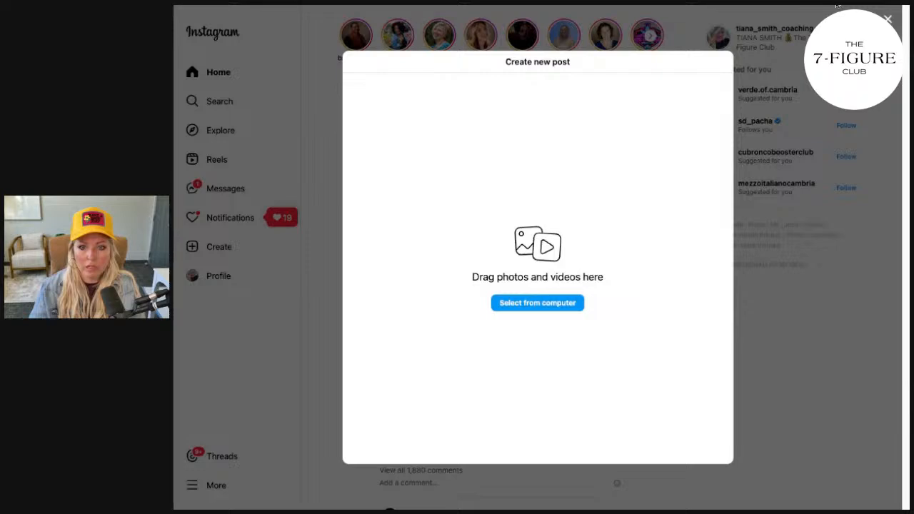
pyautogui.moveTo(885, 86); pyautogui.dragTo(571, 285)
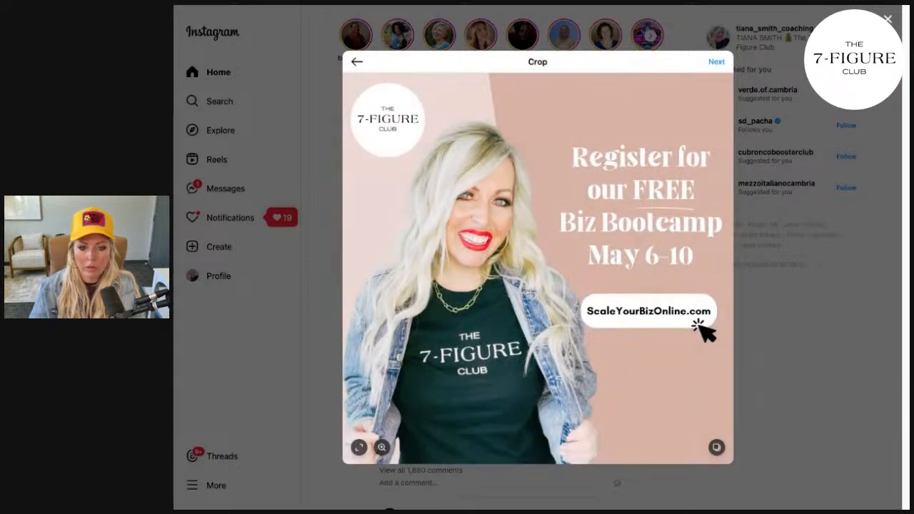
pyautogui.click(716, 62)
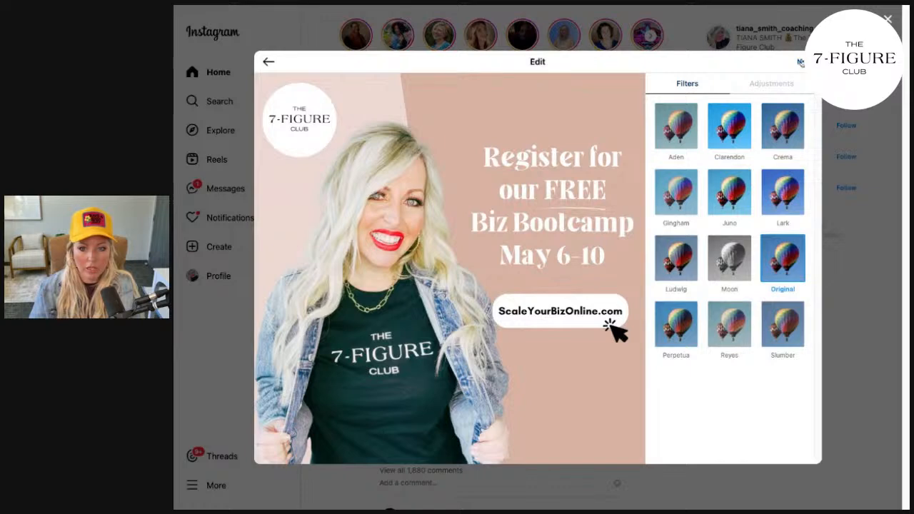
pyautogui.click(799, 62)
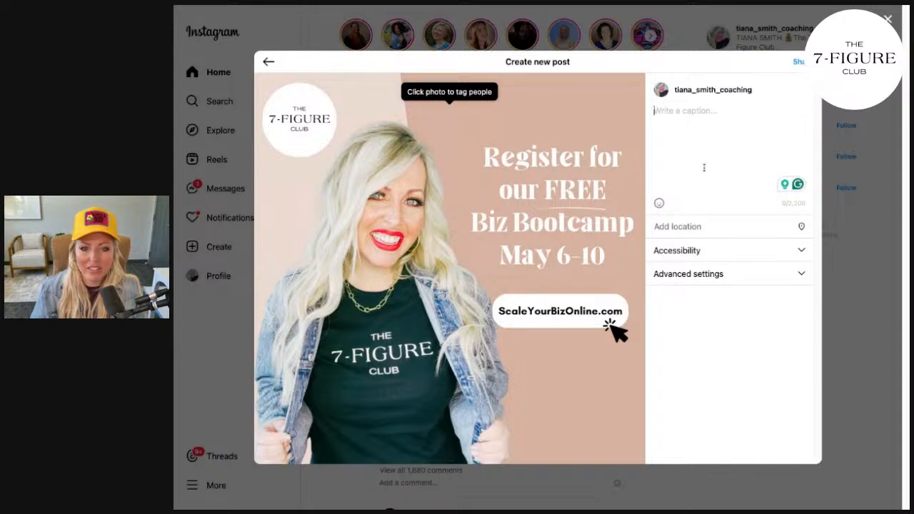
# Step: Paste the description as the caption and insert the line 'FREE "Scale Your Biz" Bootcamp...Live Coaching and Training with me...' above "Five days"
pyautogui.hotkey('ctrl', 'v')
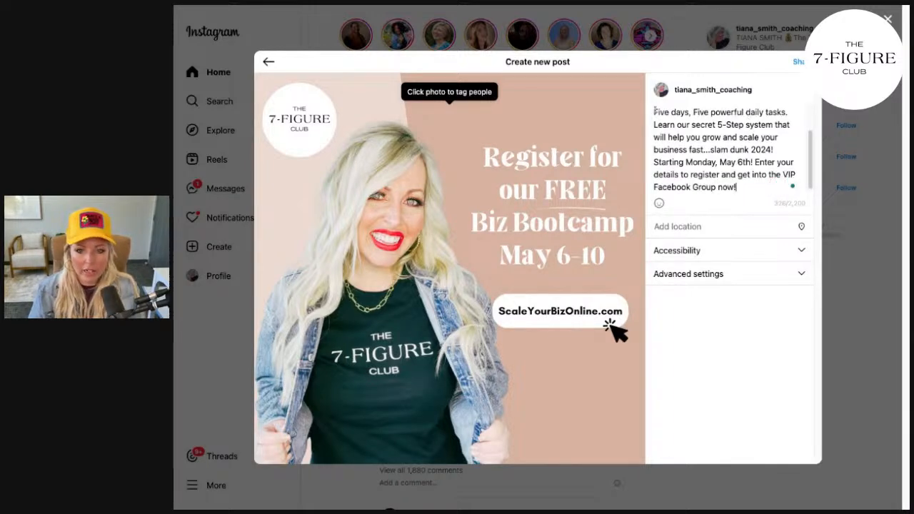
pyautogui.click(654, 112)
pyautogui.write('FREE S')
pyautogui.press('BackSpace')
pyautogui.write('"Scale Your Bi')
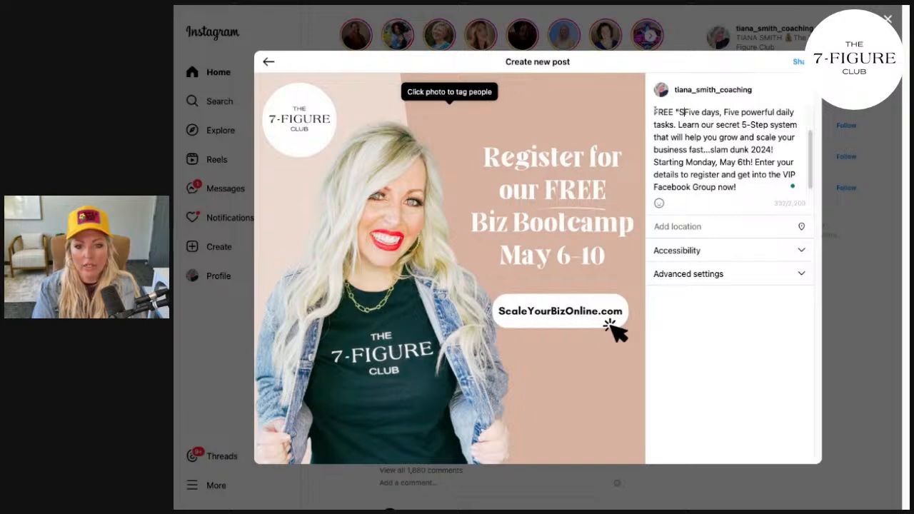
pyautogui.write('z" Bootcam')
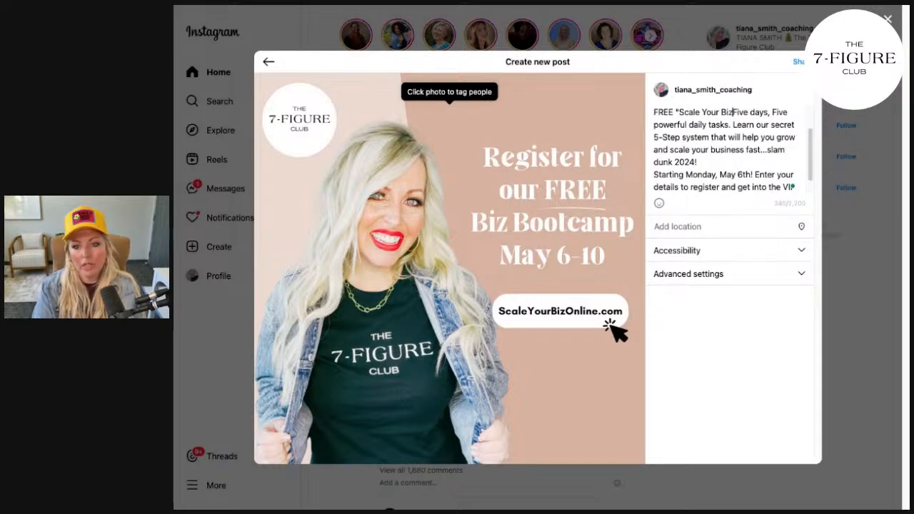
pyautogui.write('p...Live Coaching a')
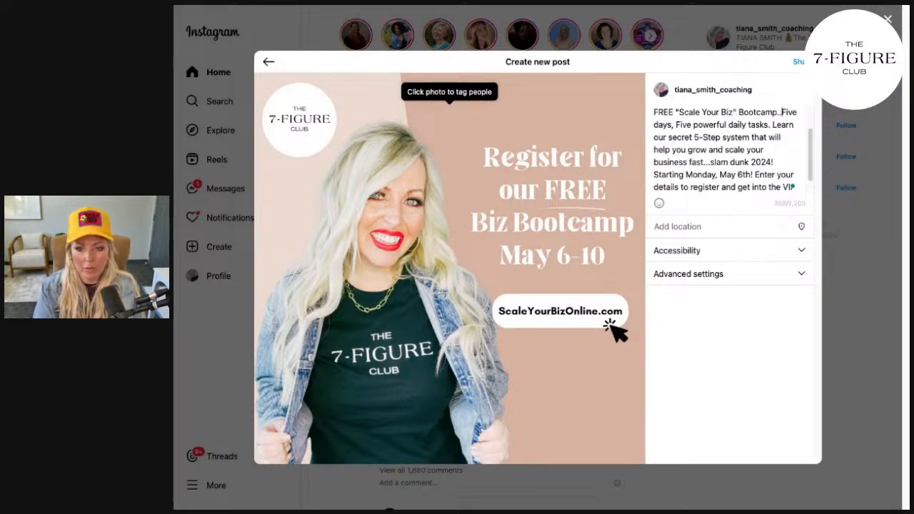
pyautogui.write('nd Training with me')
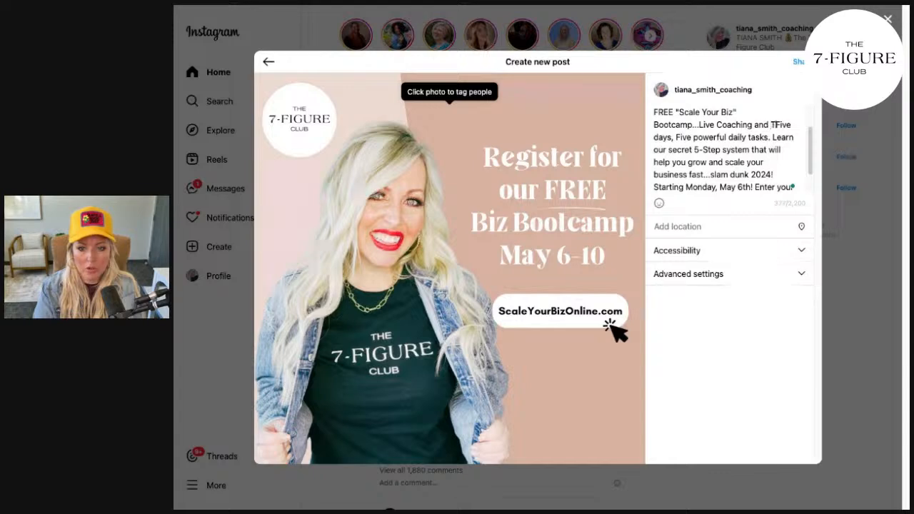
pyautogui.write('...')
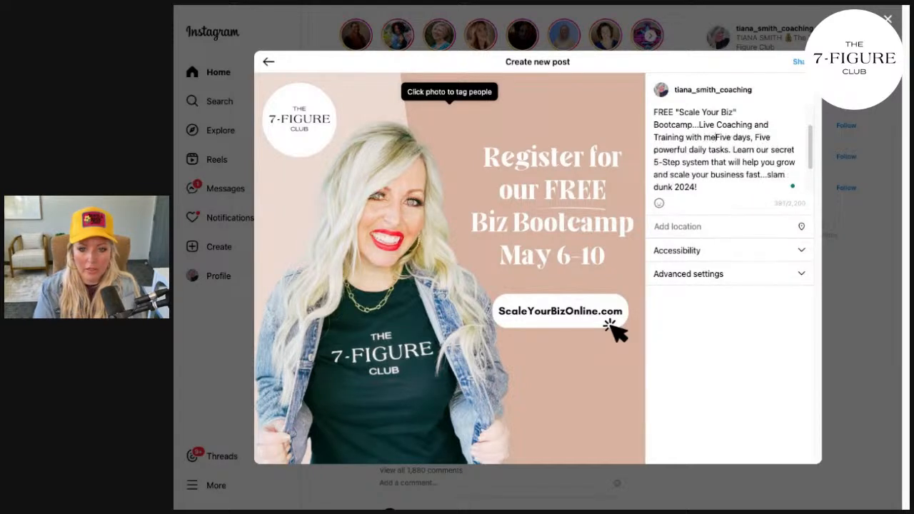
pyautogui.press('Return')
# Step: Replace the caption's "Enter your details to register" sentence with a new line reading "Comment BOOTCAMP for the FREE VIP Link!"
pyautogui.scroll(-2, 761, 170)
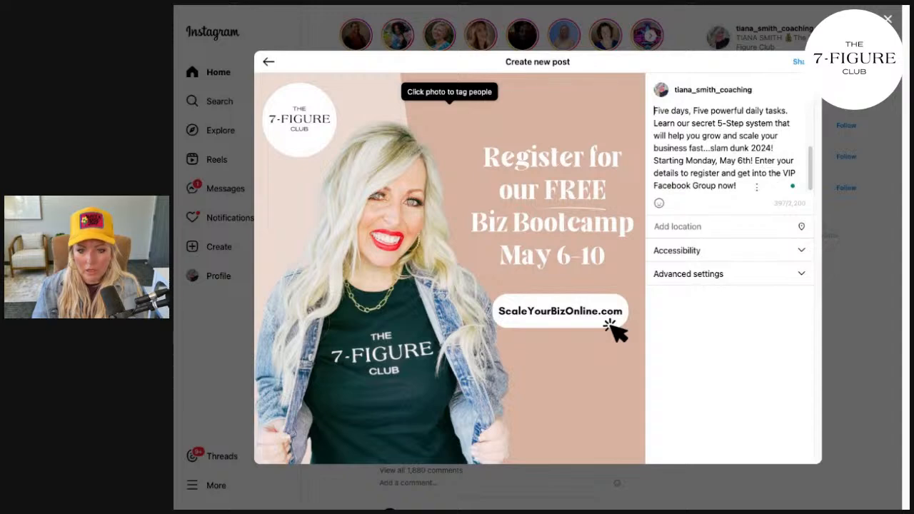
pyautogui.moveTo(755, 160); pyautogui.dragTo(754, 185)
pyautogui.press('BackSpace')
pyautogui.press('Return')
pyautogui.write('Co')
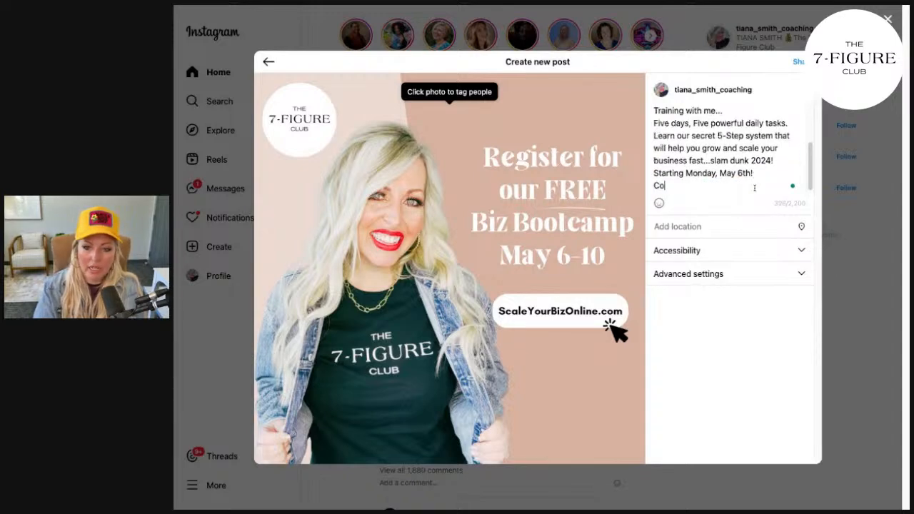
pyautogui.write('mment BOOTCAMP ')
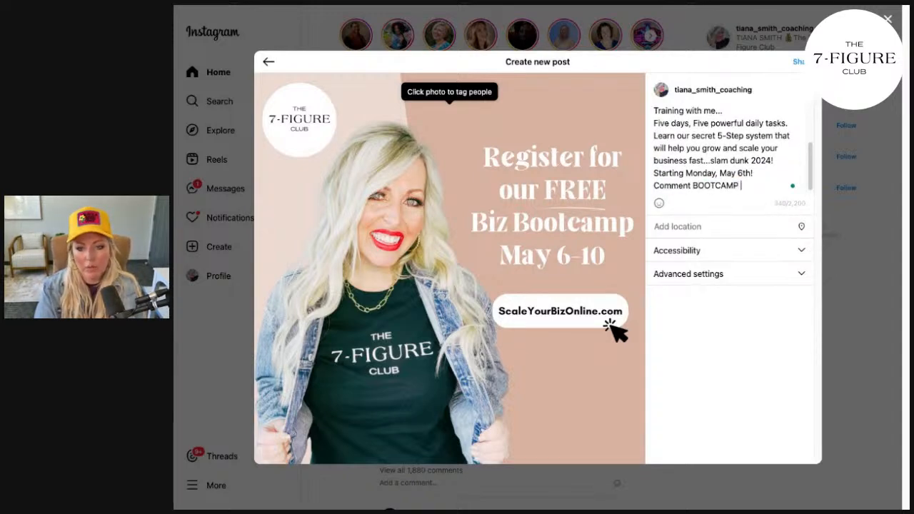
pyautogui.write('for the FREE wIP Link!')
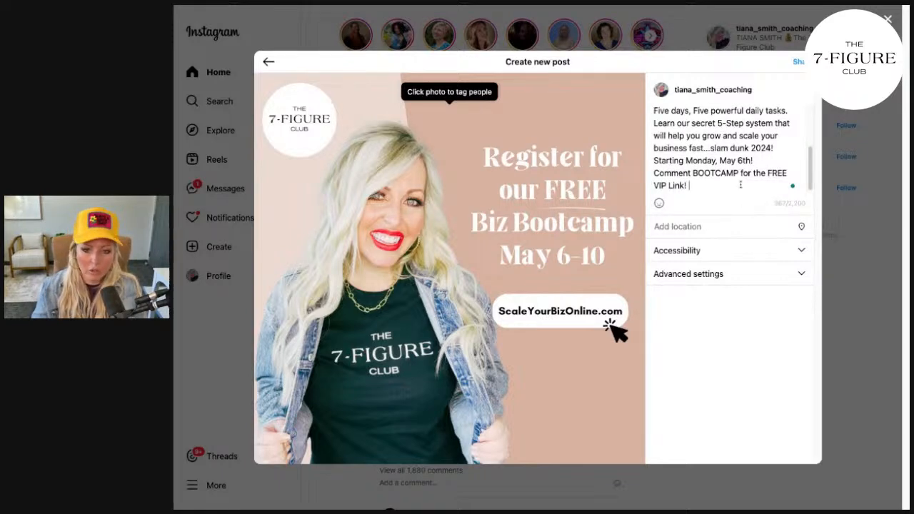
# Step: Review the caption from start to end, select all of its text, share the post and close the confirmation
pyautogui.scroll(3, 740, 184)
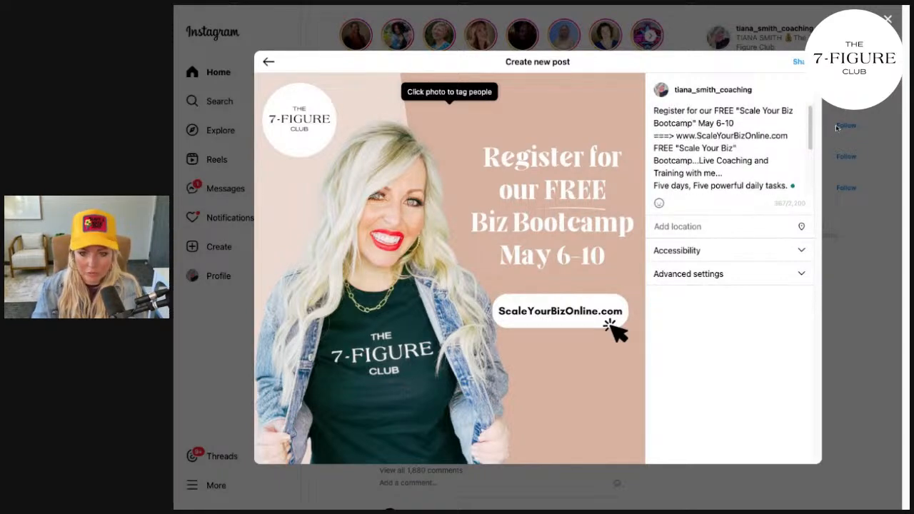
pyautogui.scroll(-3, 784, 135)
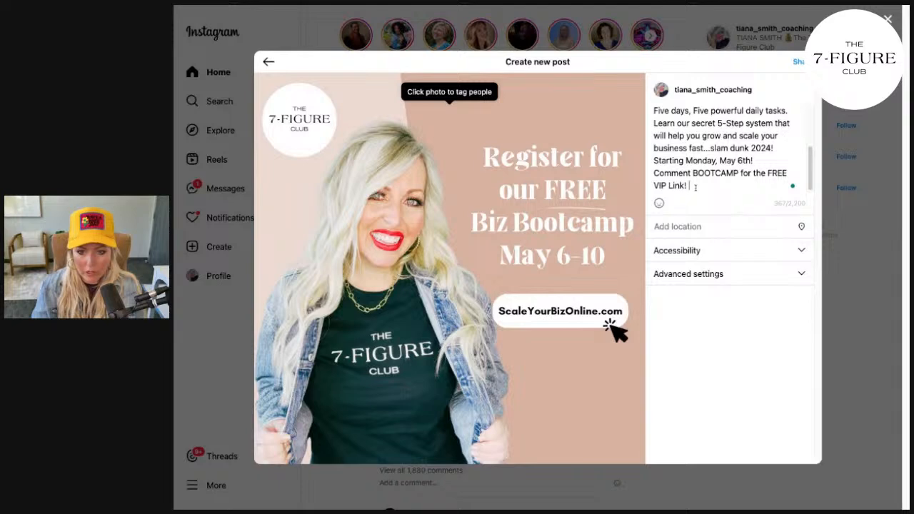
pyautogui.hotkey('ctrl', 'a')
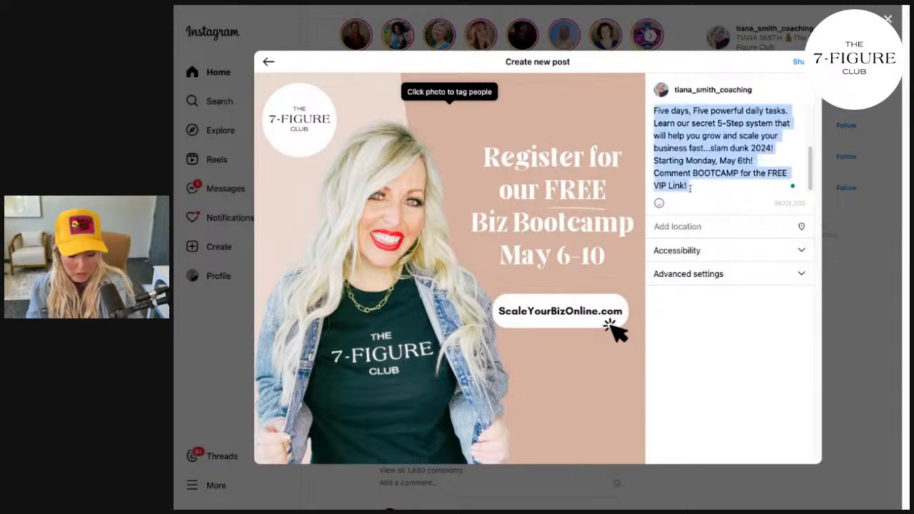
pyautogui.click(794, 62)
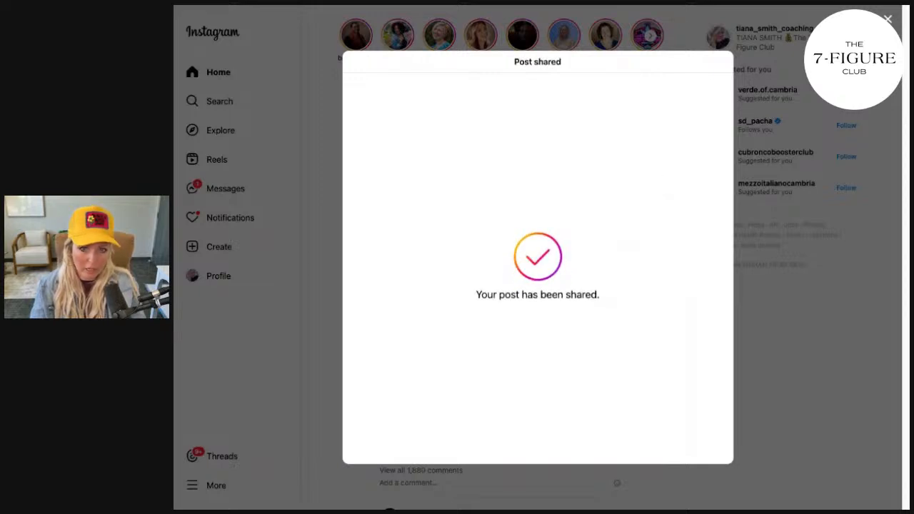
pyautogui.click(822, 408)
# Step: Open the account's own profile and check how the new bootcamp post looks in the posts grid
pyautogui.click(764, 30)
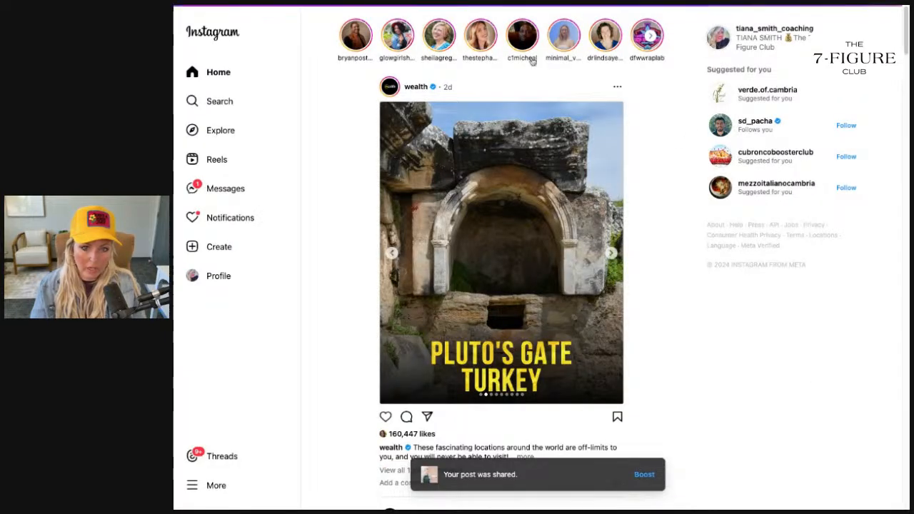
pyautogui.scroll(-5, 599, 207)
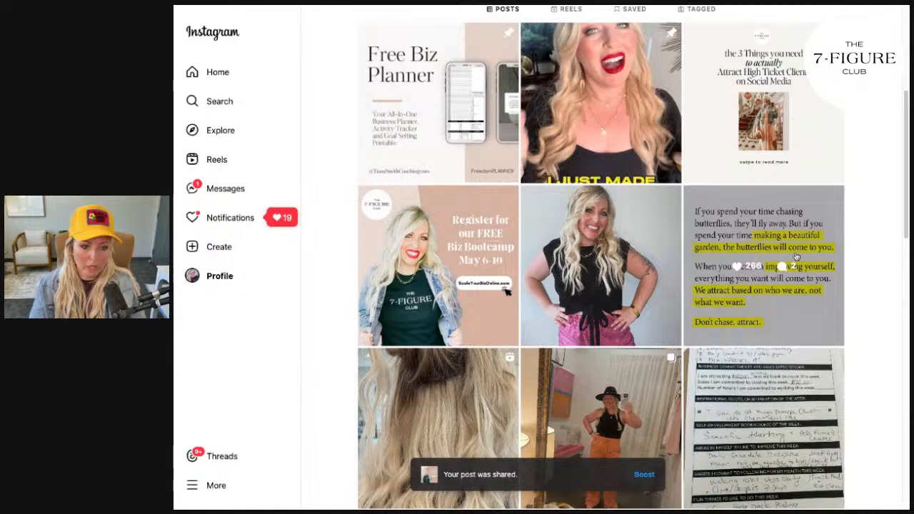
pyautogui.scroll(5, 795, 255)
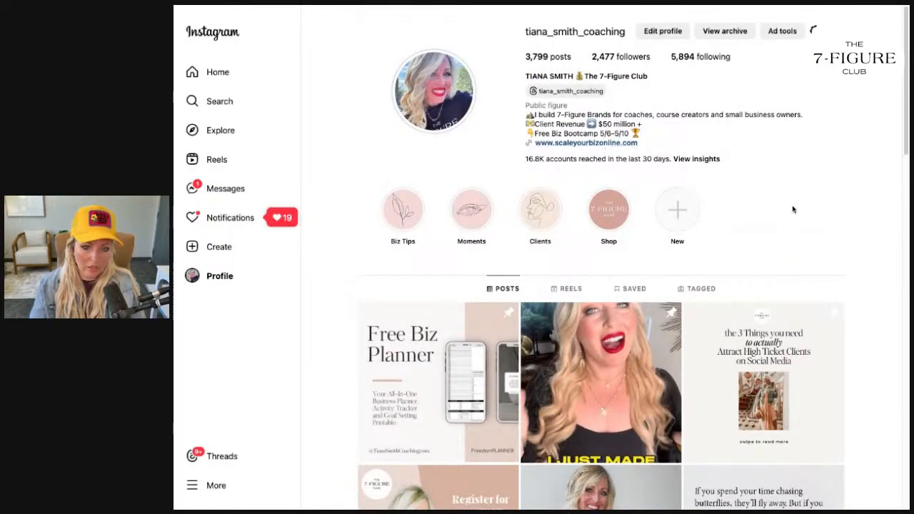
pyautogui.scroll(-3, 792, 209)
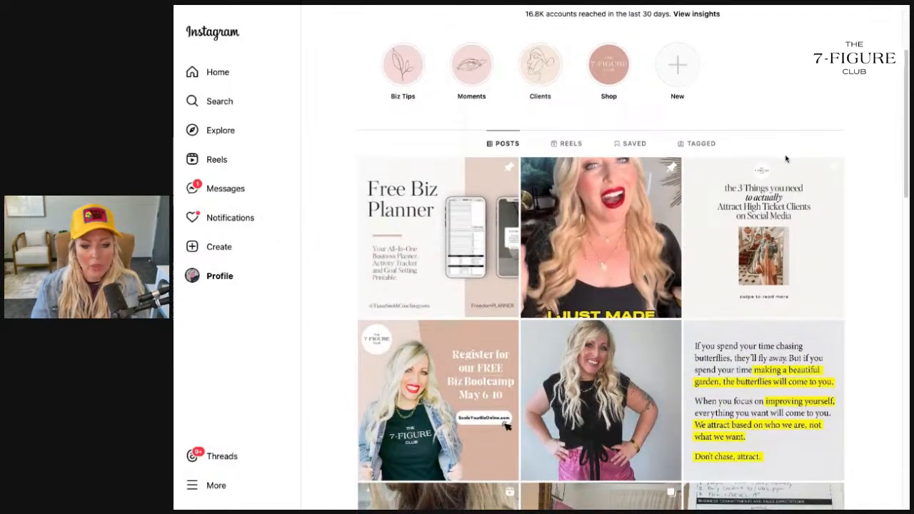
pyautogui.scroll(3, 785, 155)
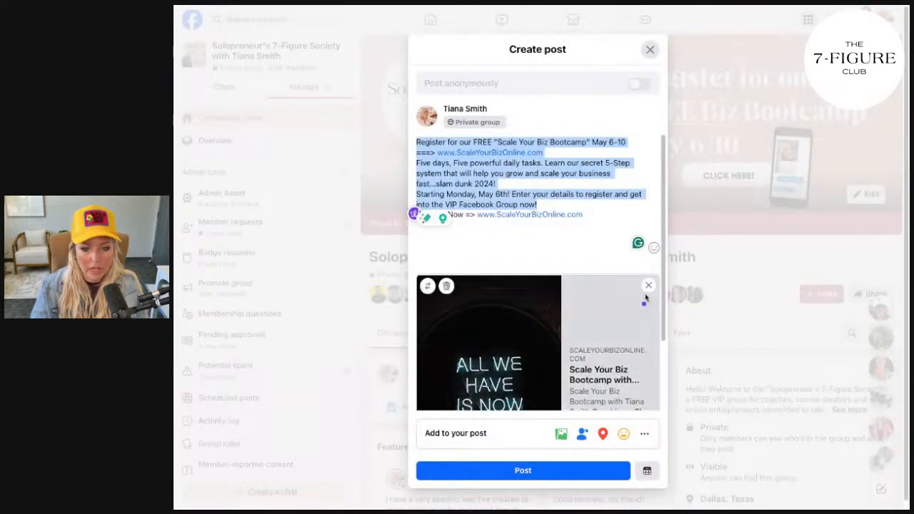
# Step: In the Facebook group post draft, remove the website link preview, attach the square bootcamp image and delete the extra blank line
pyautogui.click(646, 289)
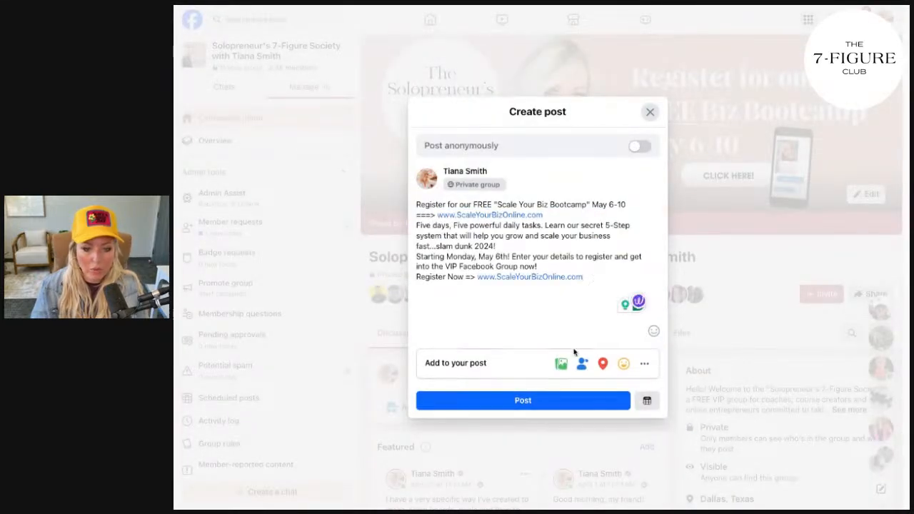
pyautogui.moveTo(499, 500); pyautogui.dragTo(485, 343)
pyautogui.click(558, 255)
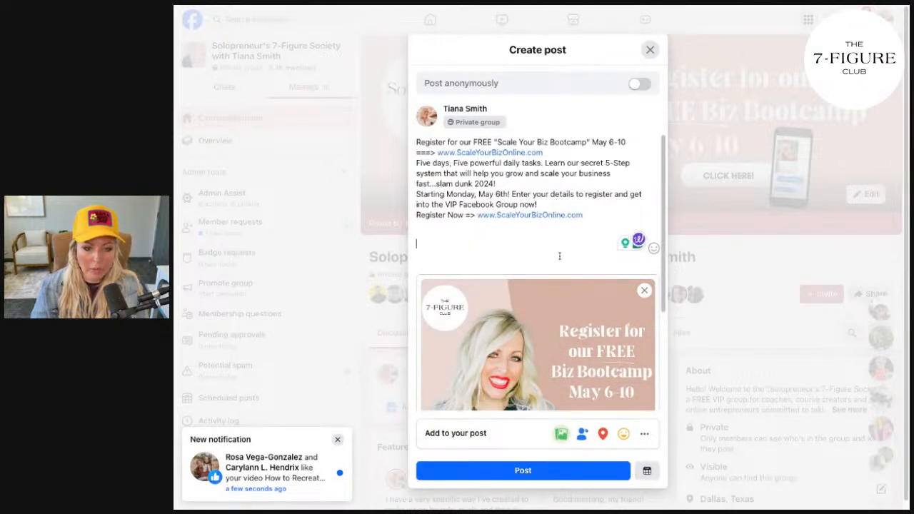
pyautogui.press('BackSpace')
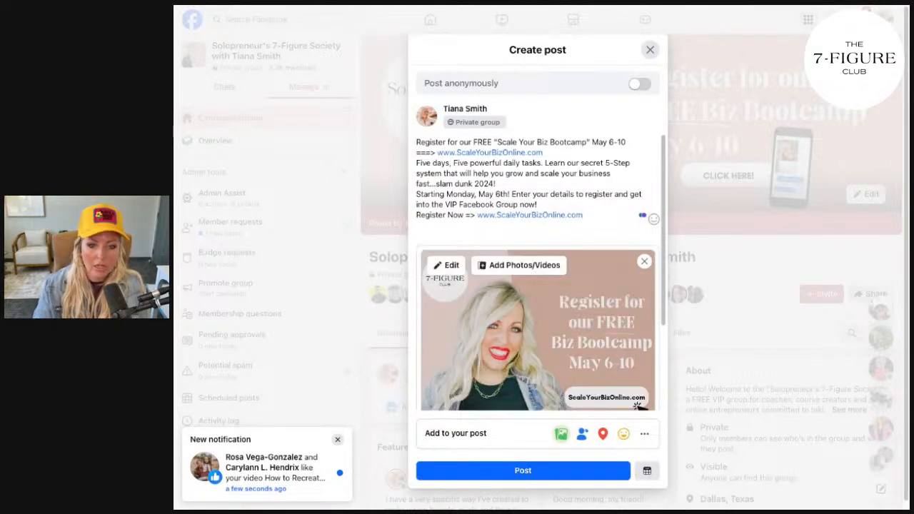
# Step: Review the group post's text and attached image, and publish it to the group
pyautogui.scroll(-2, 537, 321)
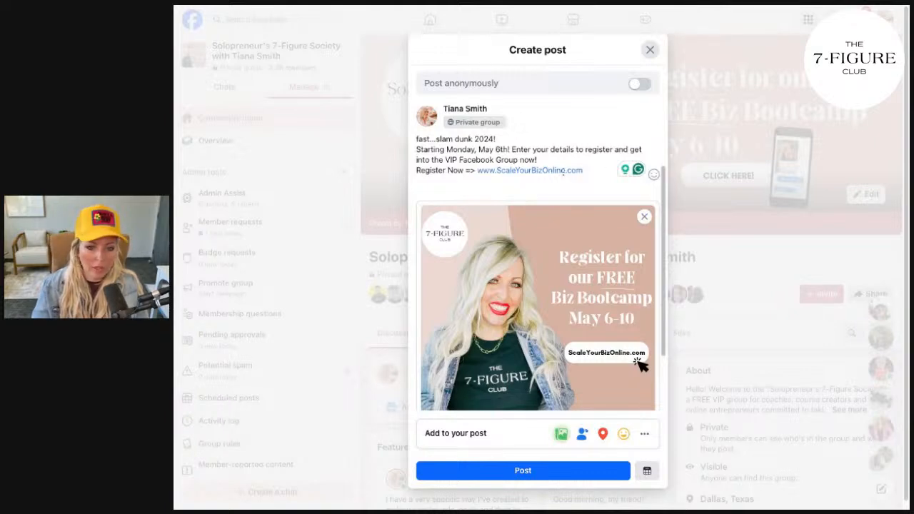
pyautogui.scroll(-2, 504, 189)
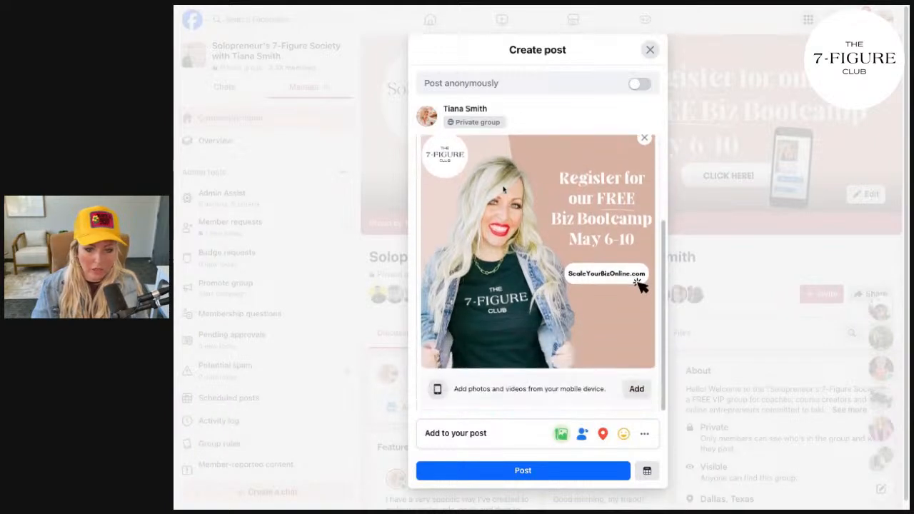
pyautogui.scroll(4, 504, 185)
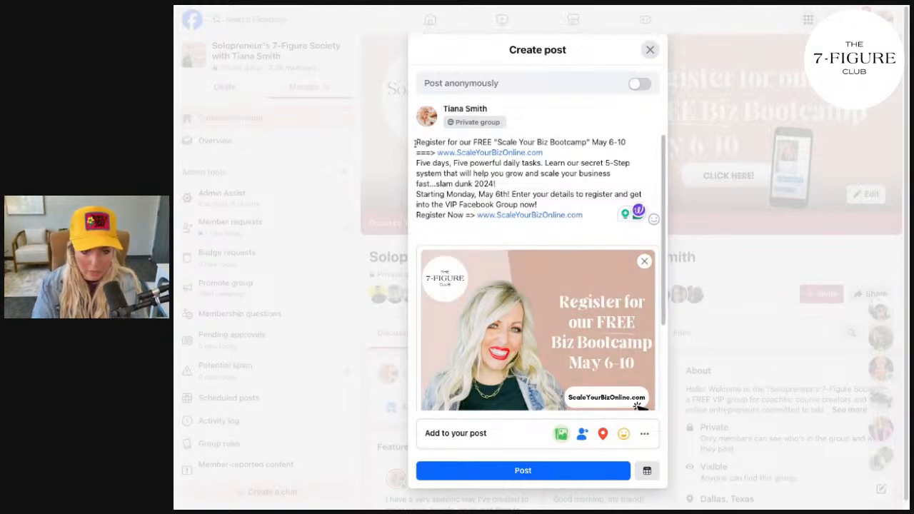
pyautogui.click(543, 473)
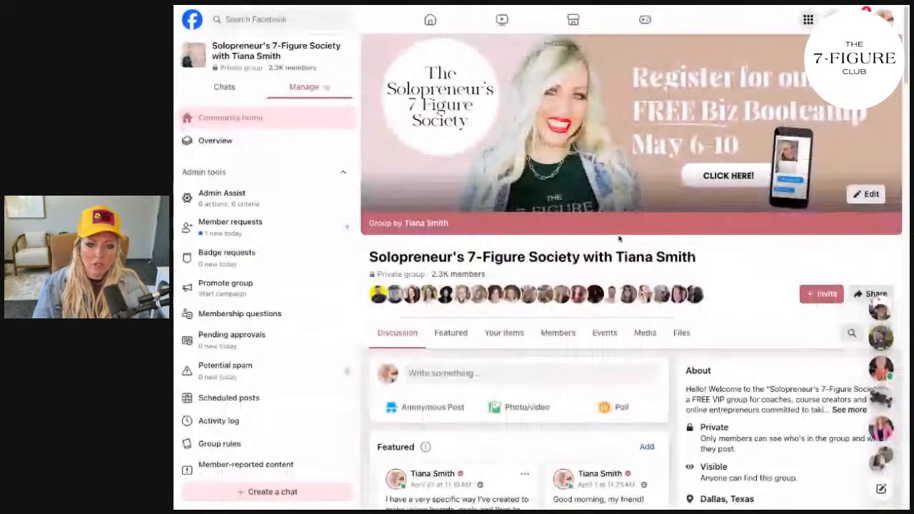
pyautogui.scroll(-5, 619, 244)
pyautogui.scroll(-3, 619, 244)
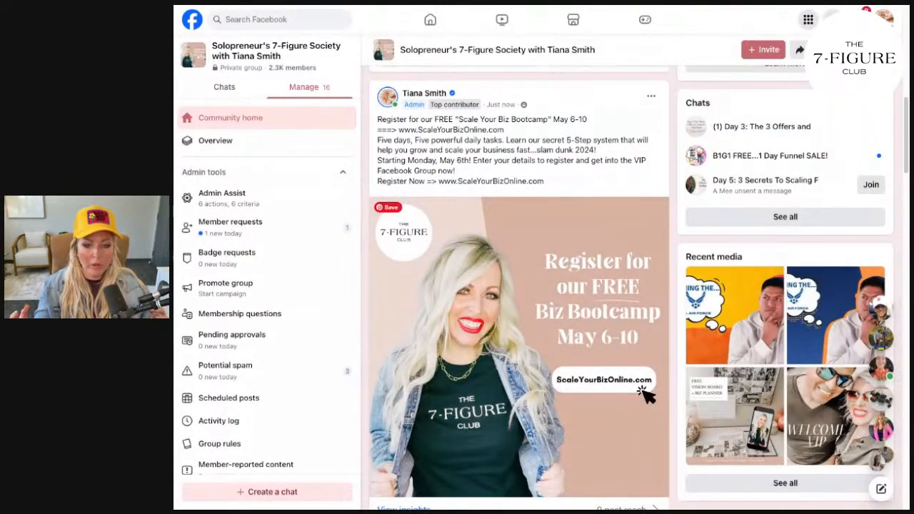
pyautogui.scroll(-6, 615, 144)
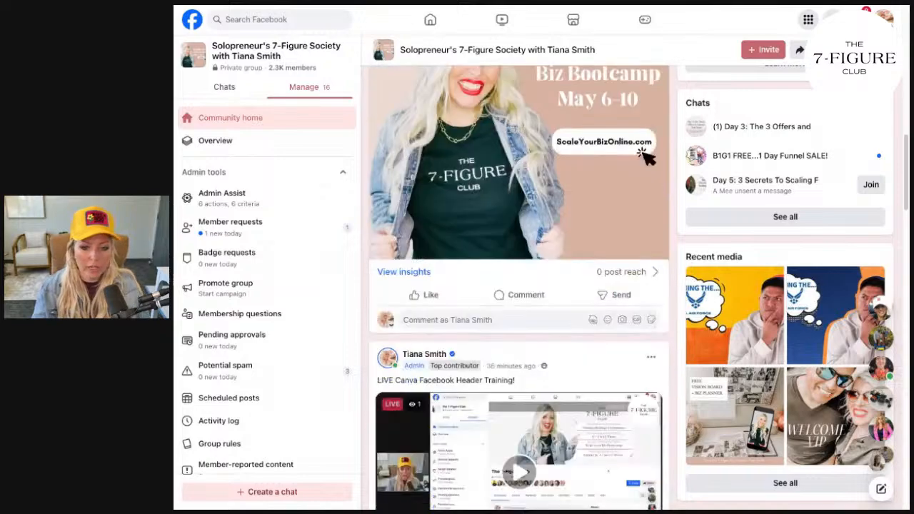
pyautogui.scroll(-2, 615, 144)
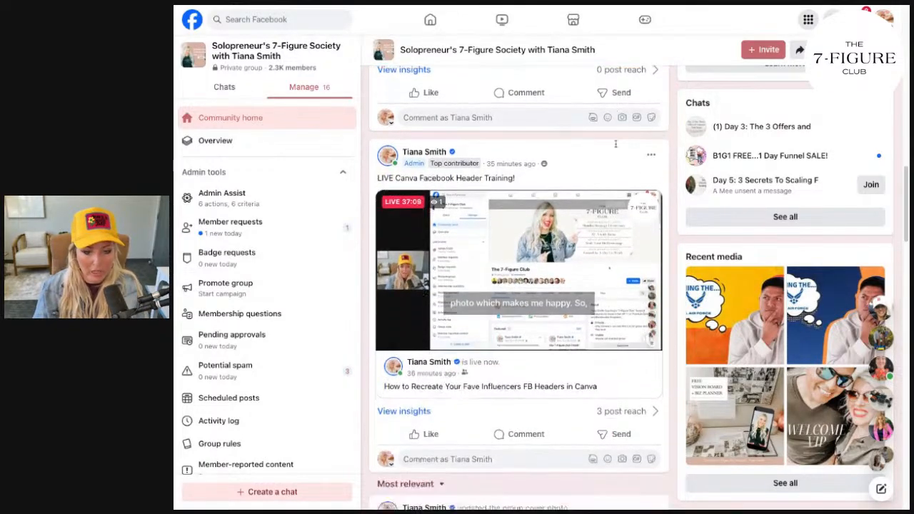
pyautogui.scroll(3, 500, 200)
pyautogui.click(481, 219)
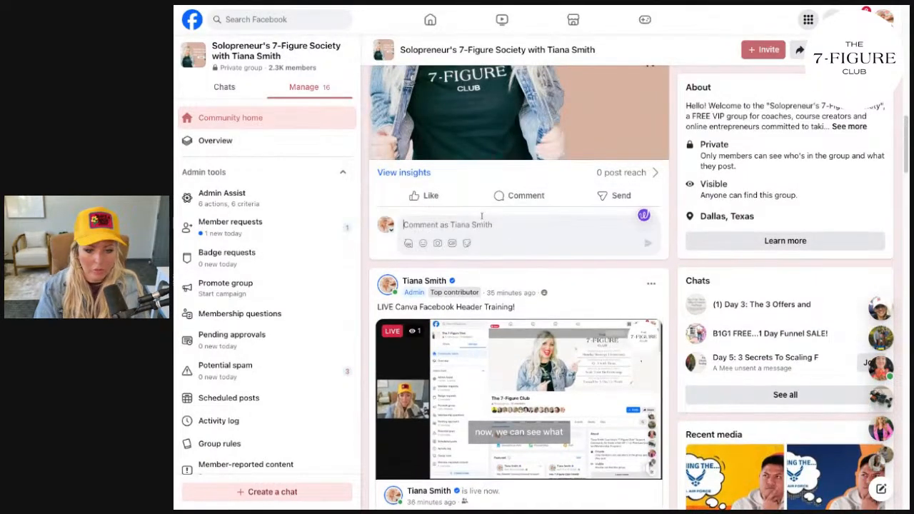
pyautogui.write('@Every')
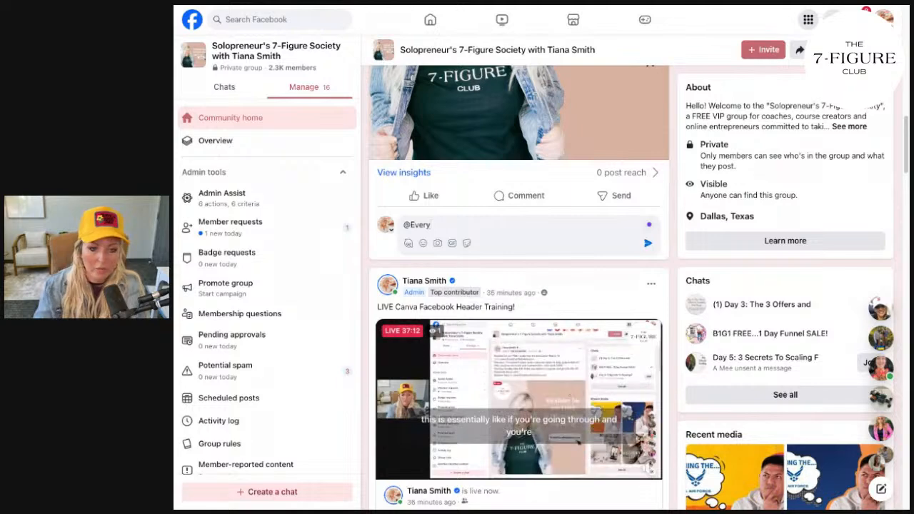
pyautogui.click(453, 240)
pyautogui.write('T')
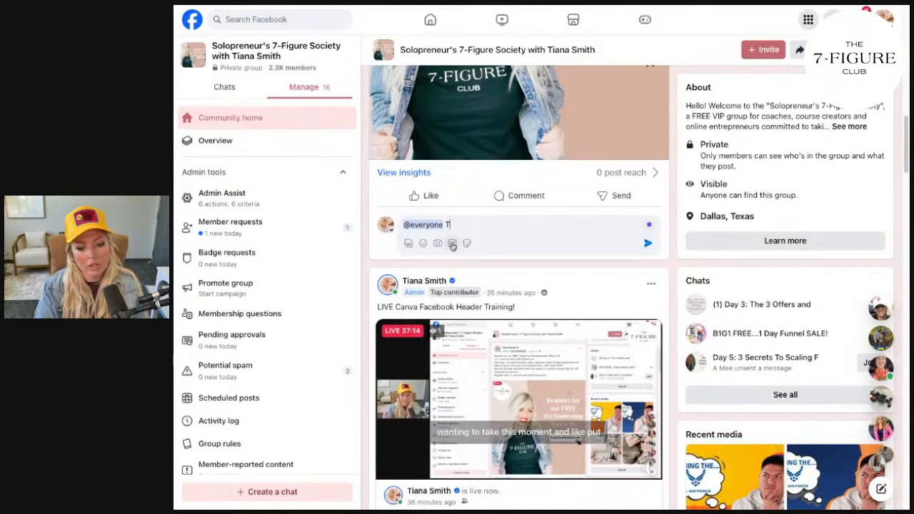
pyautogui.write('ime to register for my BRNA')
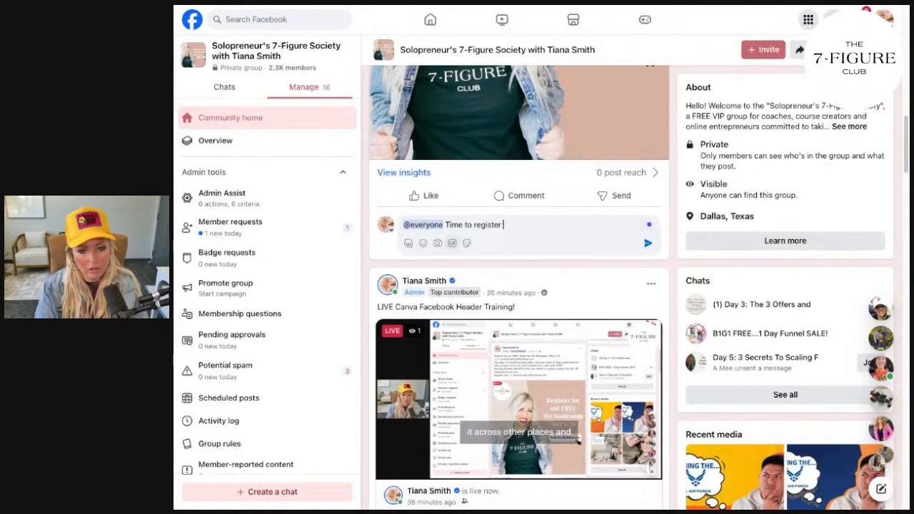
pyautogui.press('BackSpace')
pyautogui.press('BackSpace')
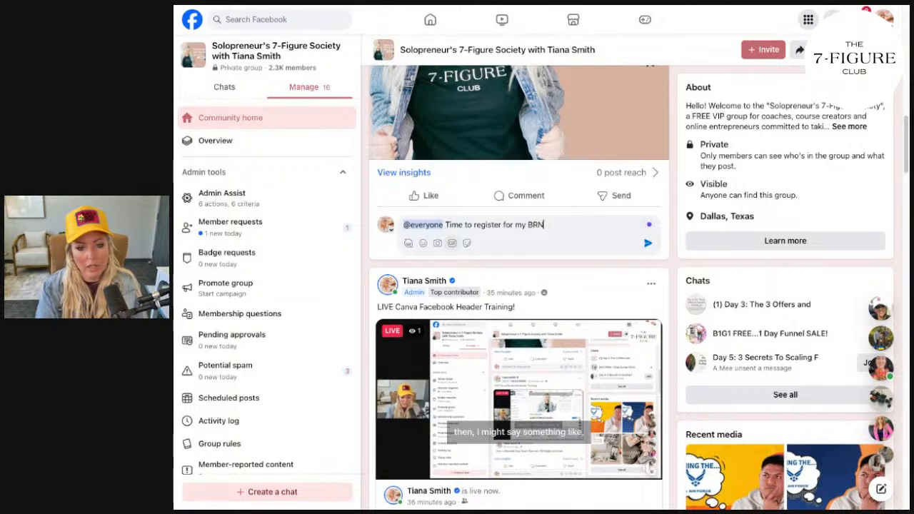
pyautogui.write('AND NEW')
pyautogui.write('@')
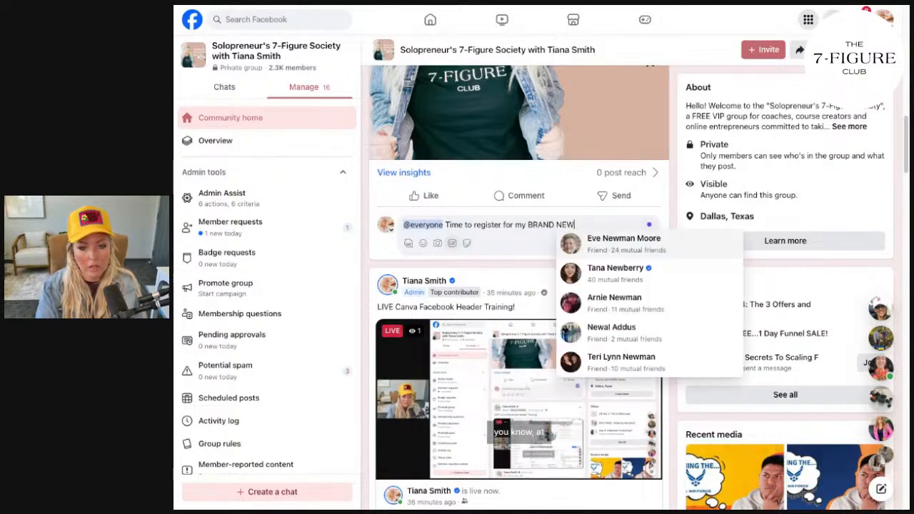
pyautogui.press('BackSpace')
pyautogui.write('Biz Bootcamp Next week!')
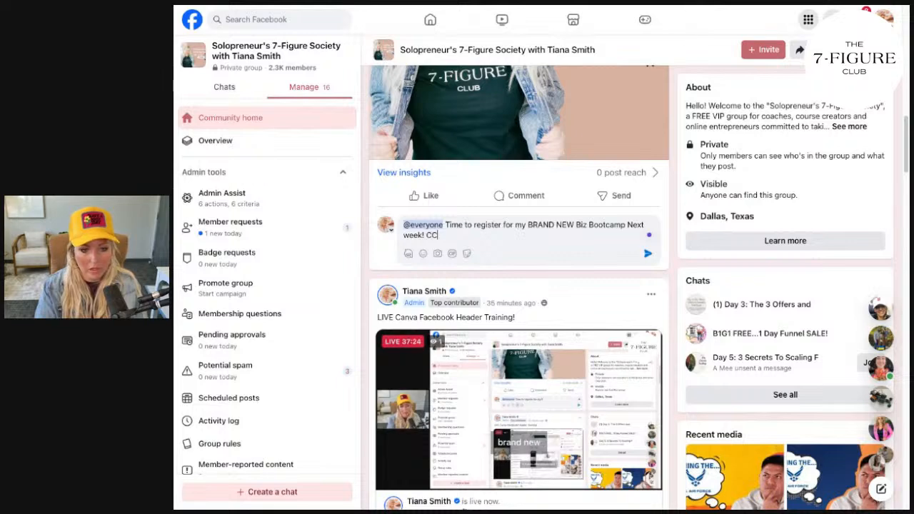
# Step: Add "Comment when you're in for first access to prizes!" to the comment and post it
pyautogui.write(' Comment when')
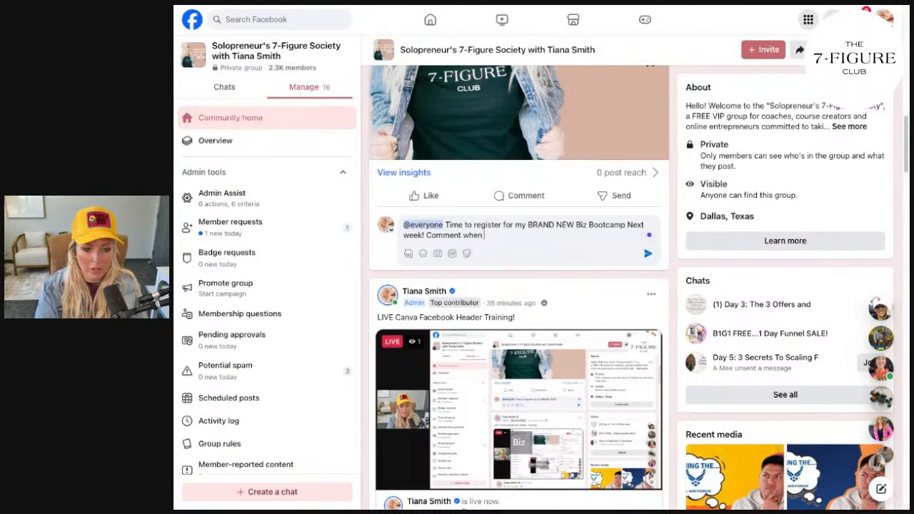
pyautogui.write(" you're in for f")
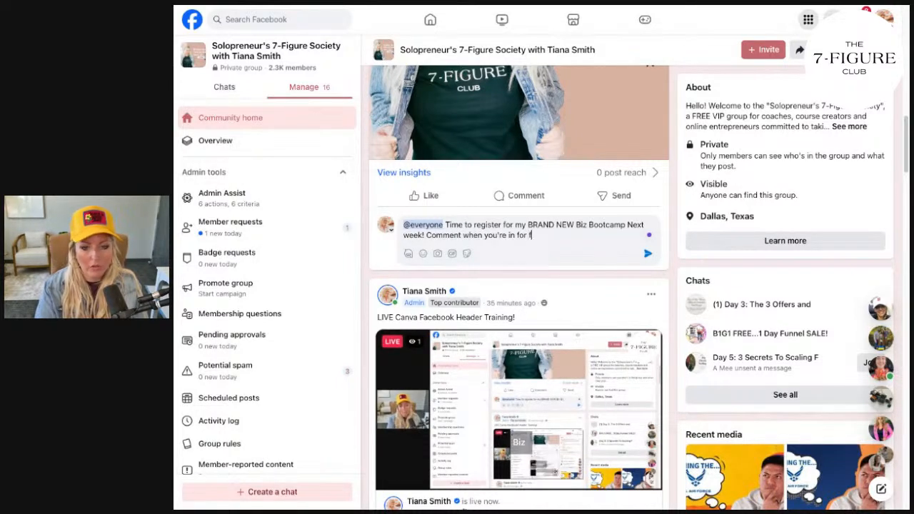
pyautogui.write('irst access to prizes!')
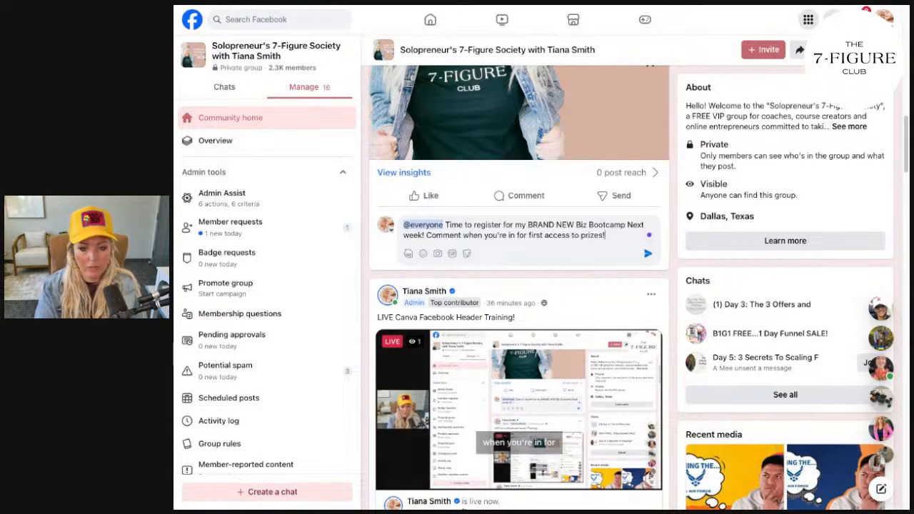
pyautogui.press('Return')
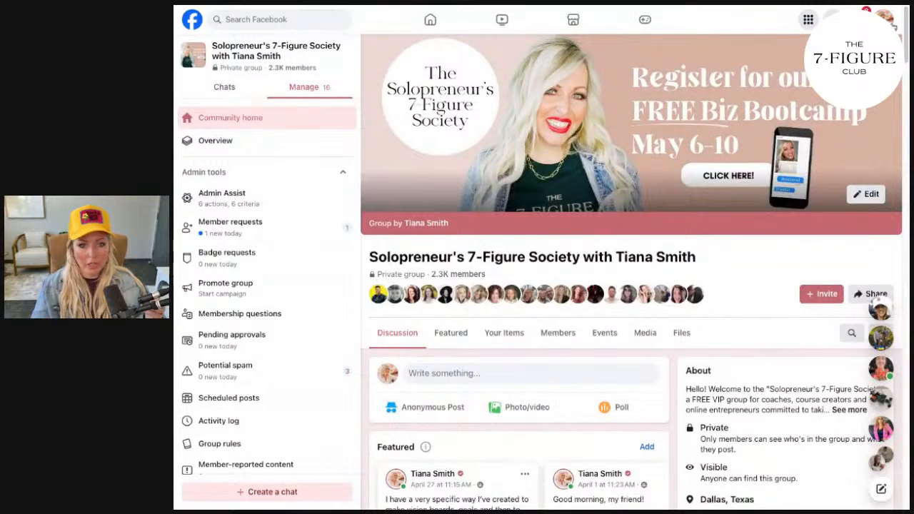
# Step: Open the personal profile, upload the FREE Biz Bootcamp May 6-10 banner as its cover photo and save it
pyautogui.click(885, 19)
pyautogui.click(785, 61)
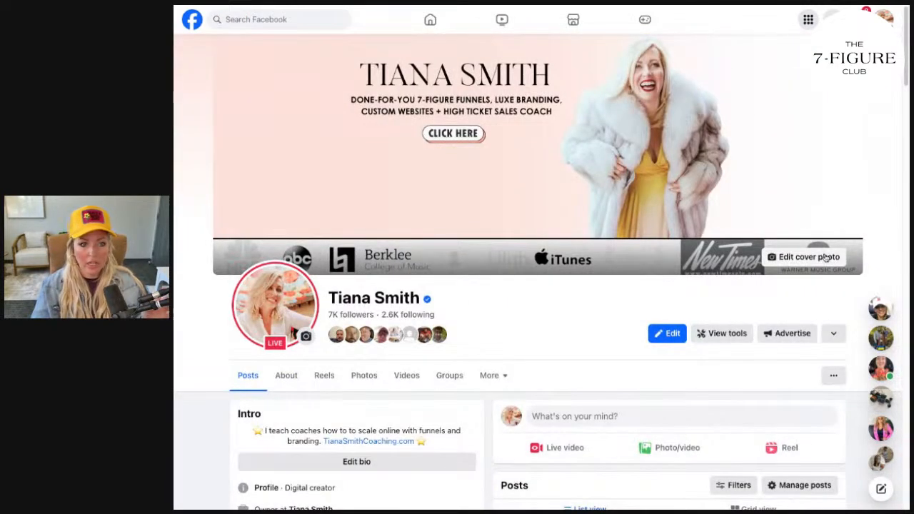
pyautogui.click(803, 256)
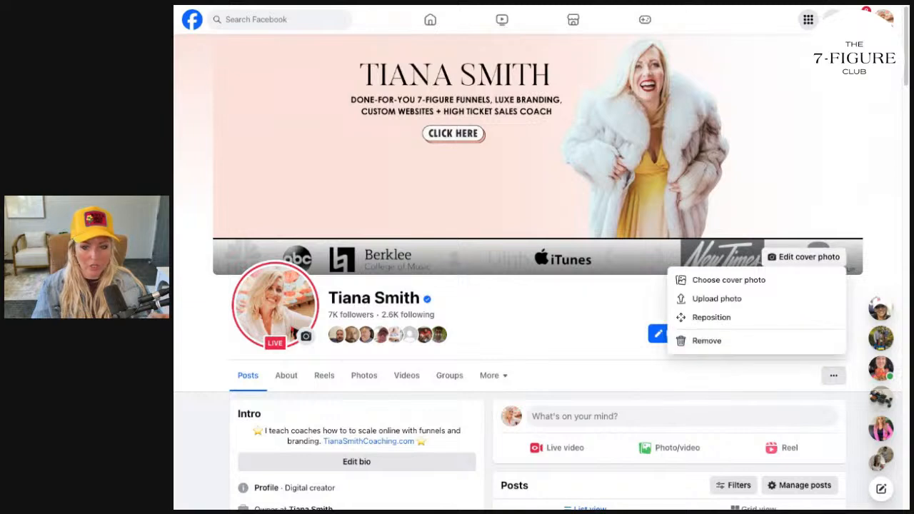
pyautogui.click(749, 299)
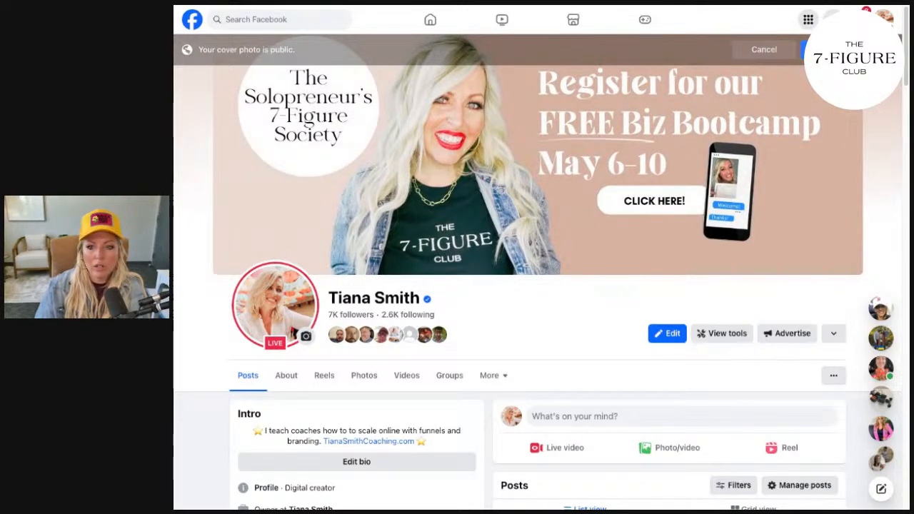
pyautogui.click(842, 50)
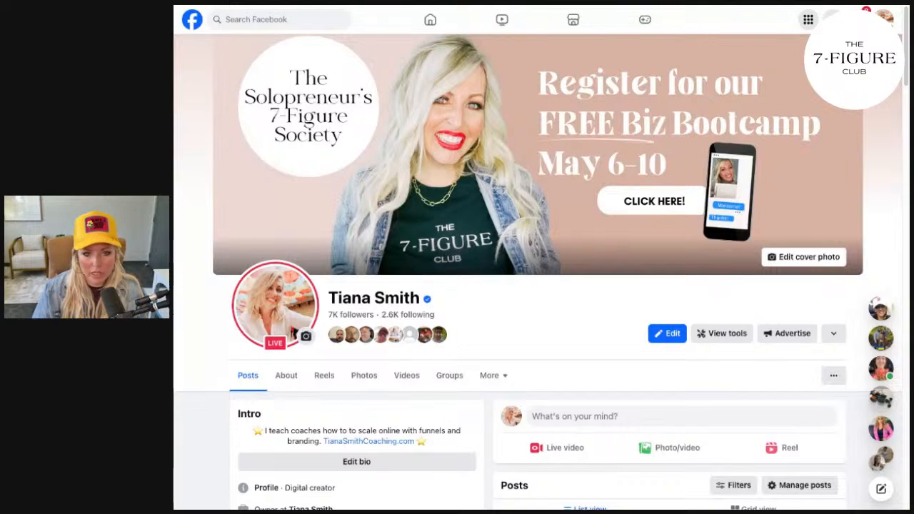
# Step: Copy the full bootcamp description from the cover photo of the Solopreneur's 7-Figure Society group and close the photo
pyautogui.click(883, 20)
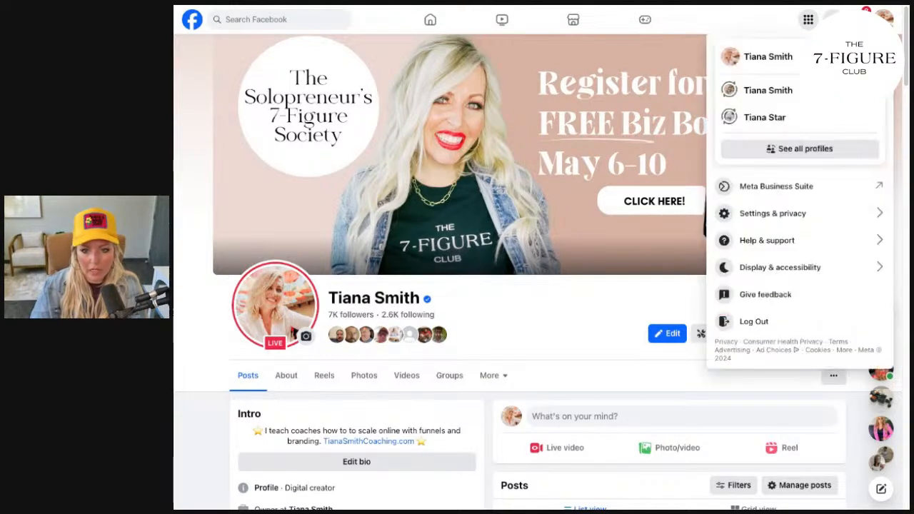
pyautogui.click(260, 17)
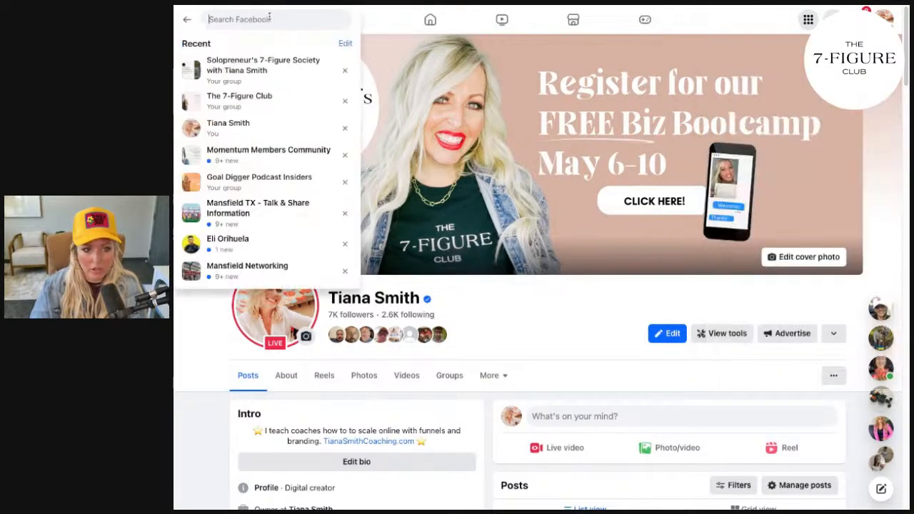
pyautogui.click(260, 70)
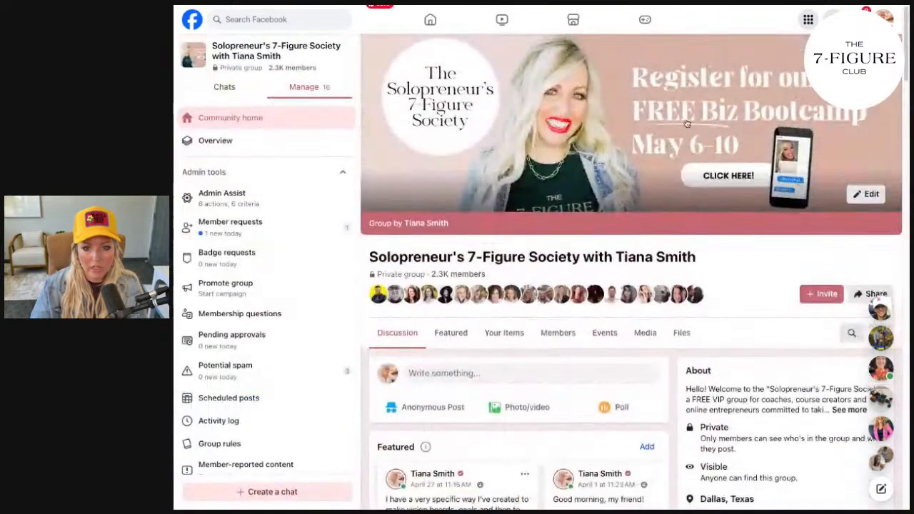
pyautogui.click(687, 123)
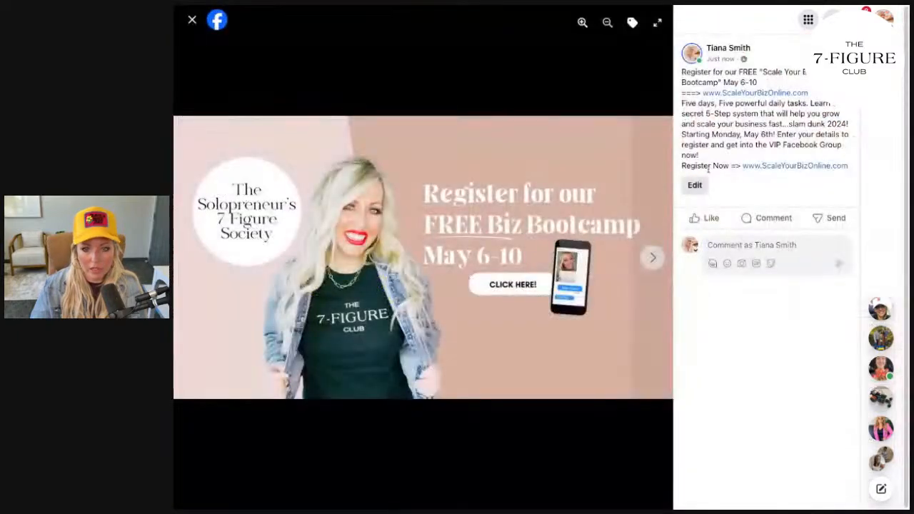
pyautogui.moveTo(681, 72); pyautogui.dragTo(853, 170)
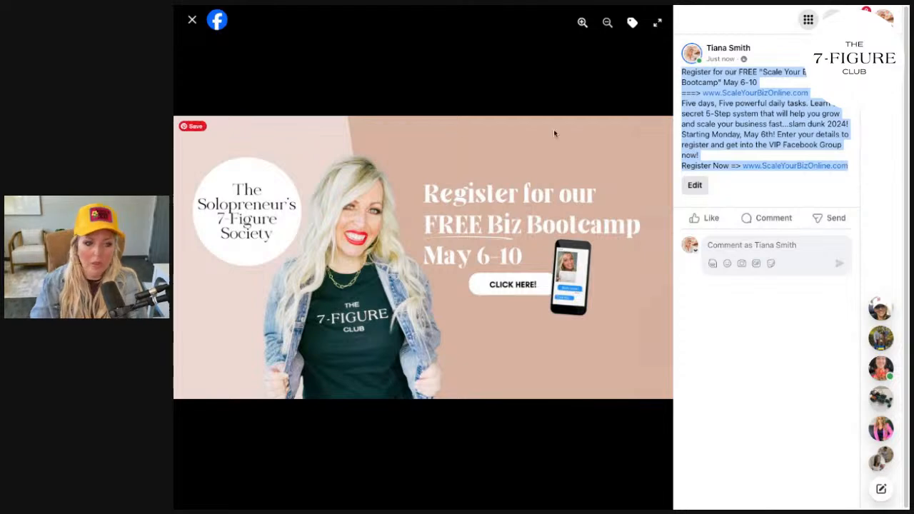
pyautogui.click(192, 20)
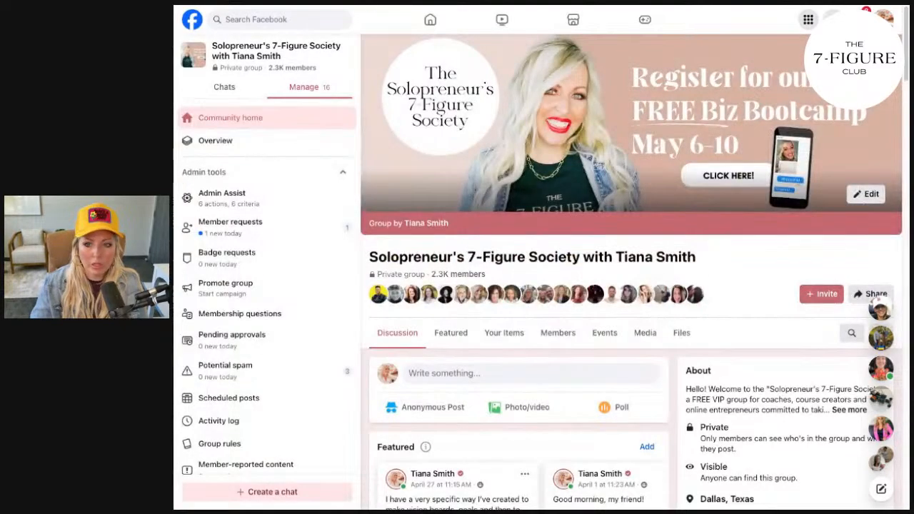
# Step: Return to the personal profile, paste the copied bootcamp text as the new cover photo's description, save it and close the photo
pyautogui.click(885, 20)
pyautogui.click(766, 58)
pyautogui.scroll(3, 628, 201)
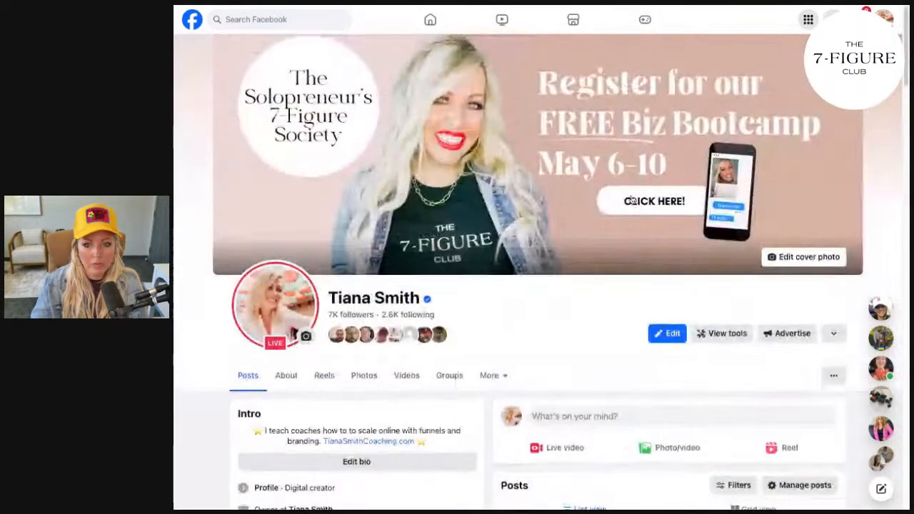
pyautogui.click(800, 261)
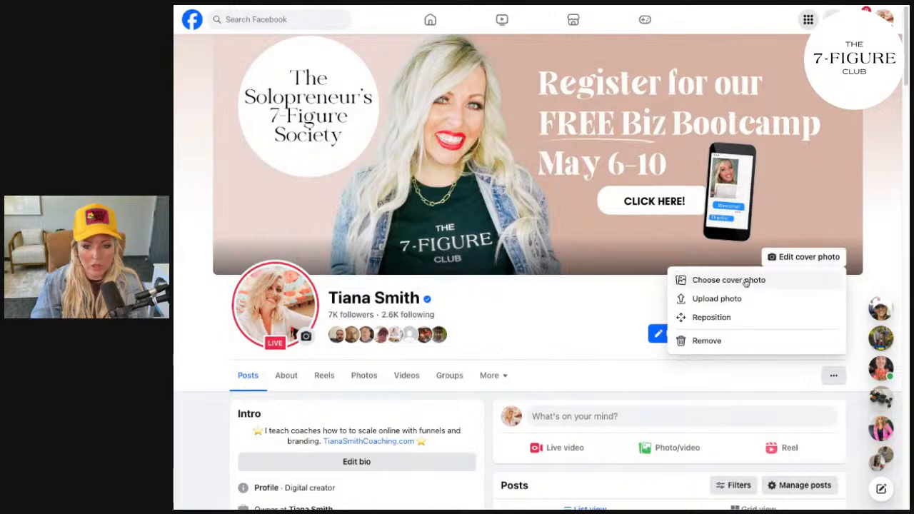
pyautogui.click(644, 147)
pyautogui.click(696, 87)
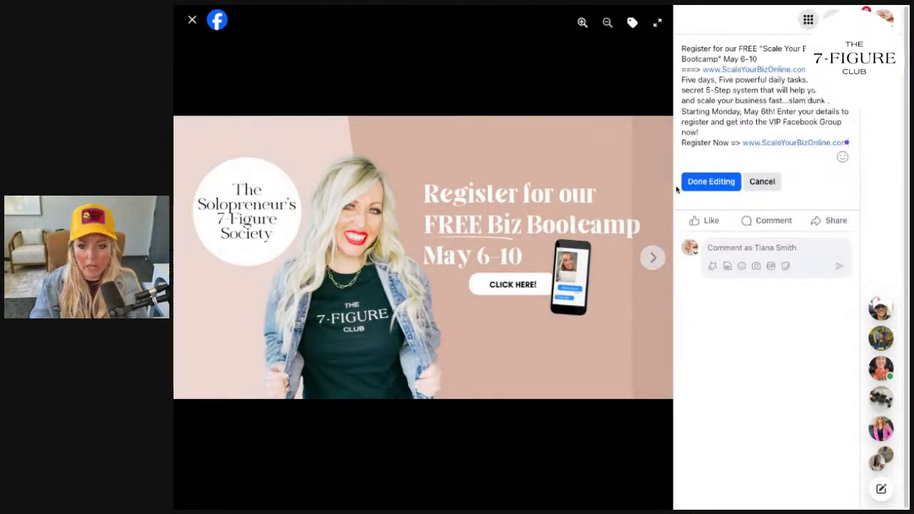
pyautogui.click(708, 182)
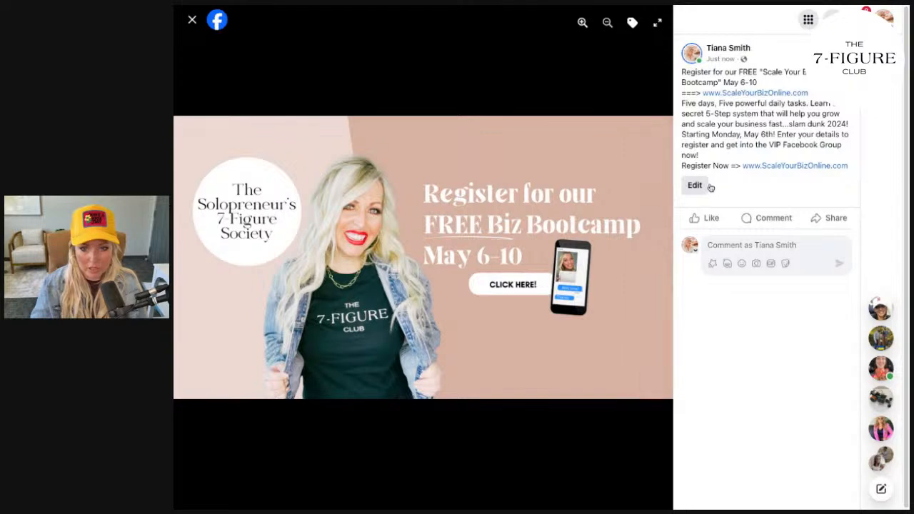
pyautogui.press('Escape')
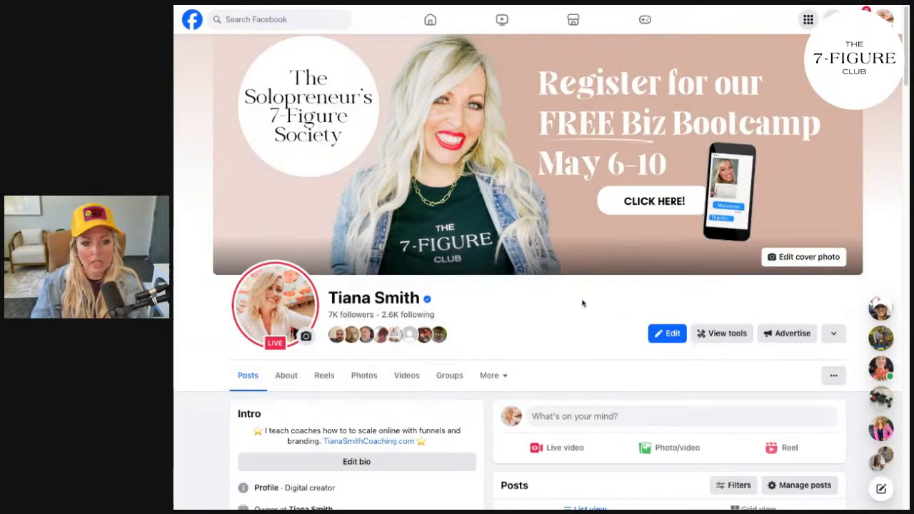
# Step: Open the business Page listed under "Owner at" in the profile's intro and switch into it for managing
pyautogui.scroll(-3, 582, 304)
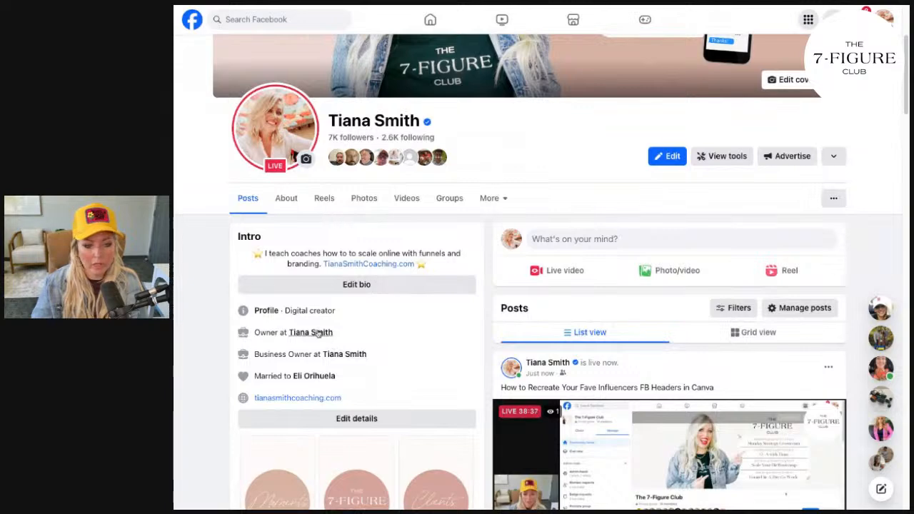
pyautogui.click(312, 332)
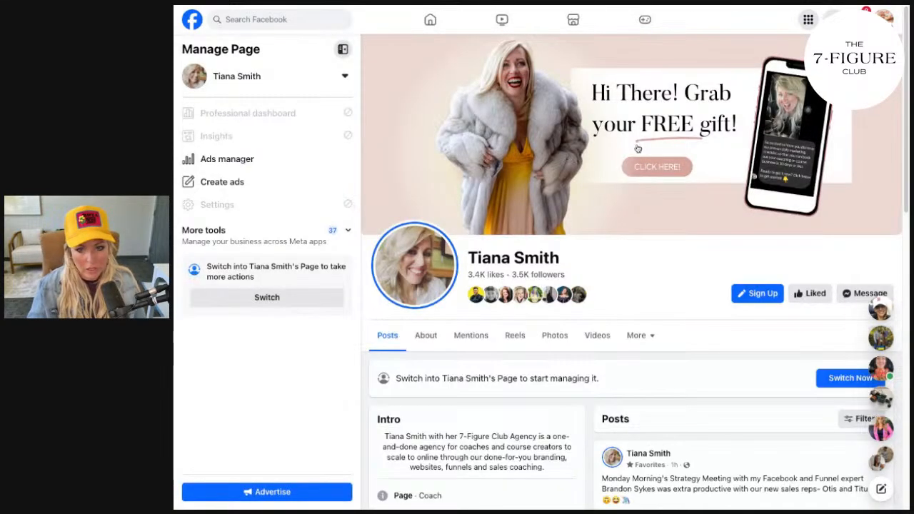
pyautogui.click(837, 381)
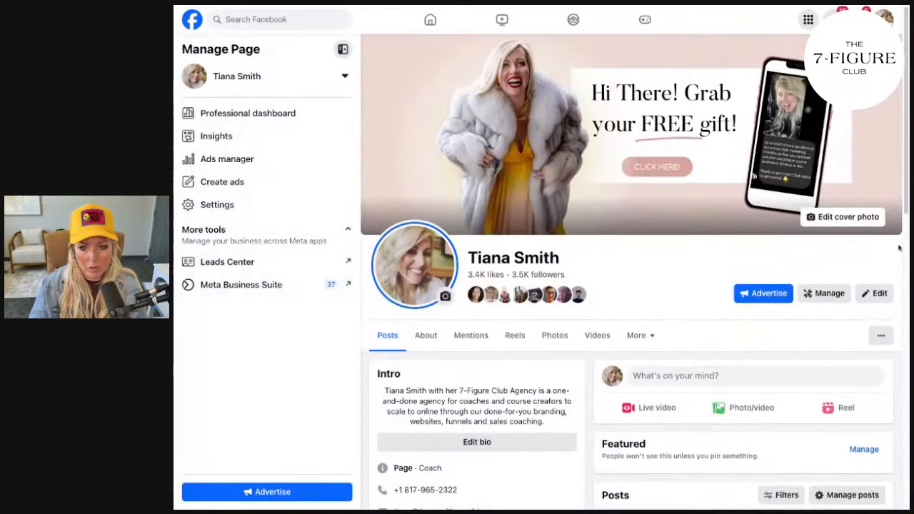
# Step: Upload the FREE Biz Bootcamp banner as the Page's cover photo, adjust its vertical position slightly and save it
pyautogui.click(846, 218)
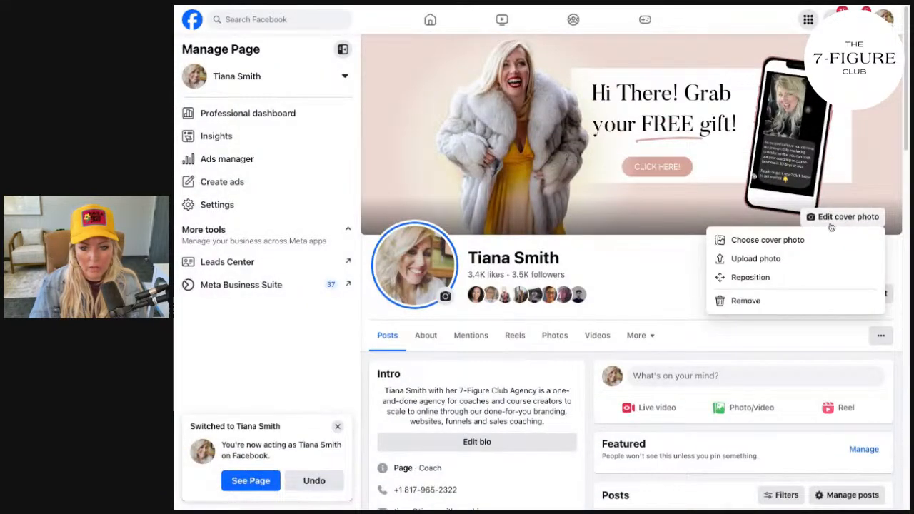
pyautogui.click(776, 259)
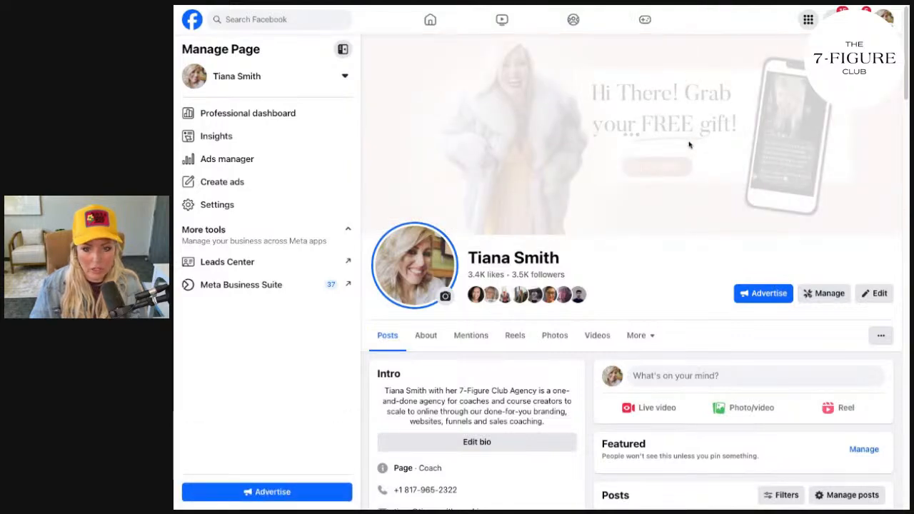
pyautogui.moveTo(762, 113); pyautogui.dragTo(765, 122)
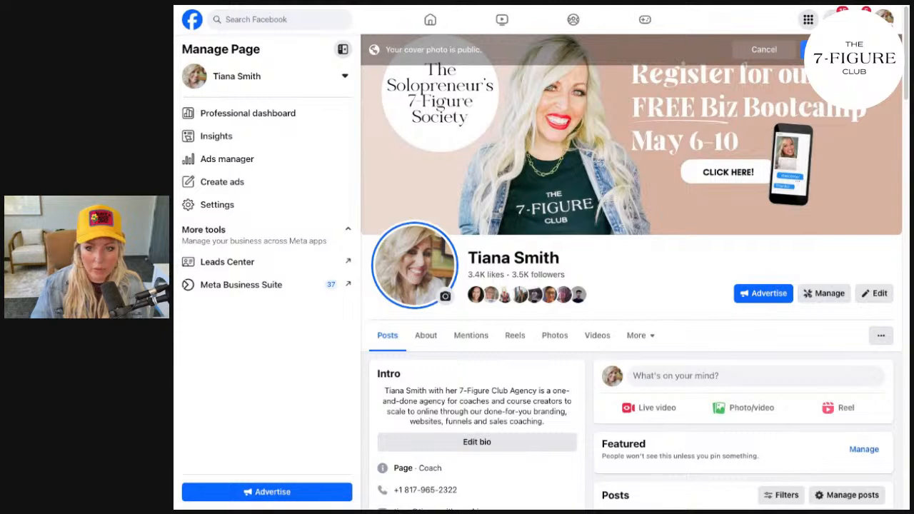
pyautogui.click(846, 50)
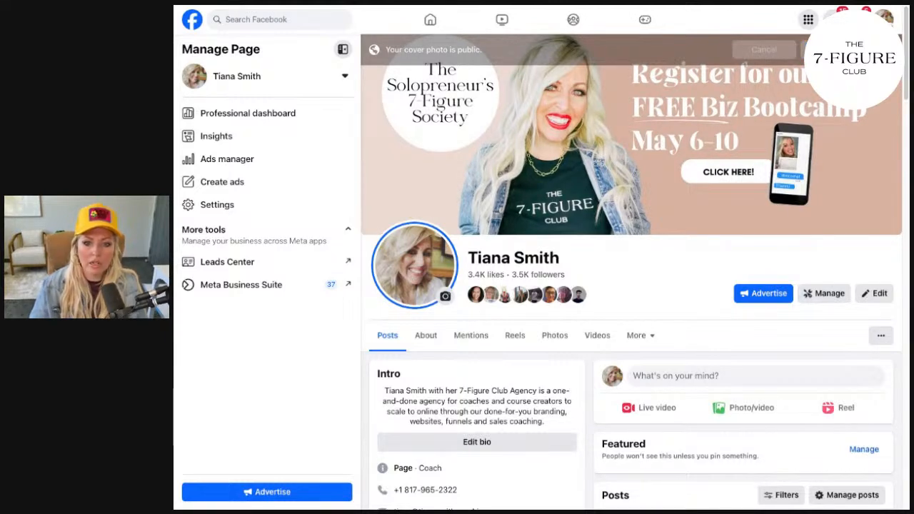
# Step: Add the copied bootcamp registration text as the Page cover photo's description, save it and close the photo
pyautogui.click(820, 197)
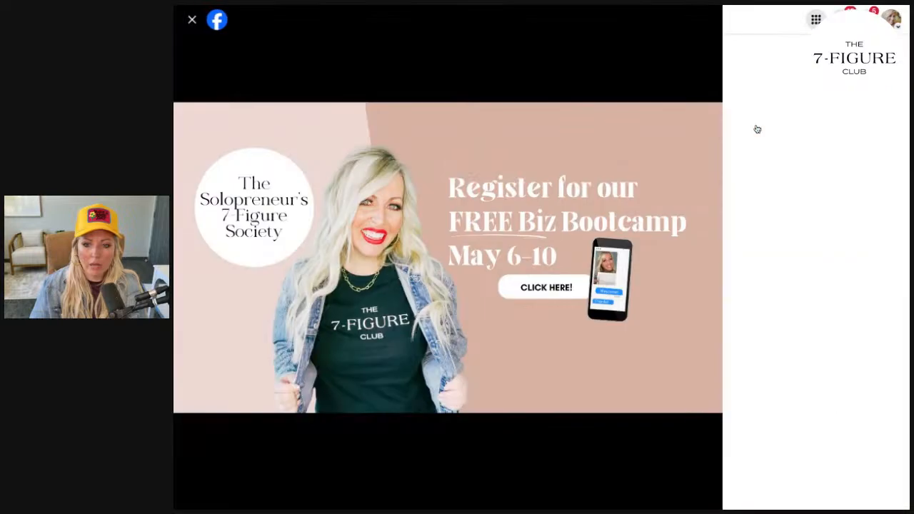
pyautogui.click(742, 92)
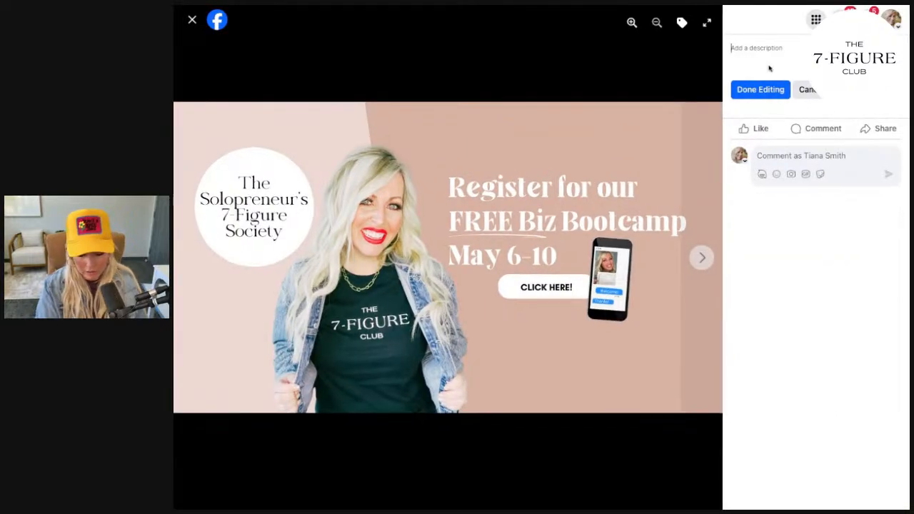
pyautogui.hotkey('ctrl', 'v')
pyautogui.click(769, 180)
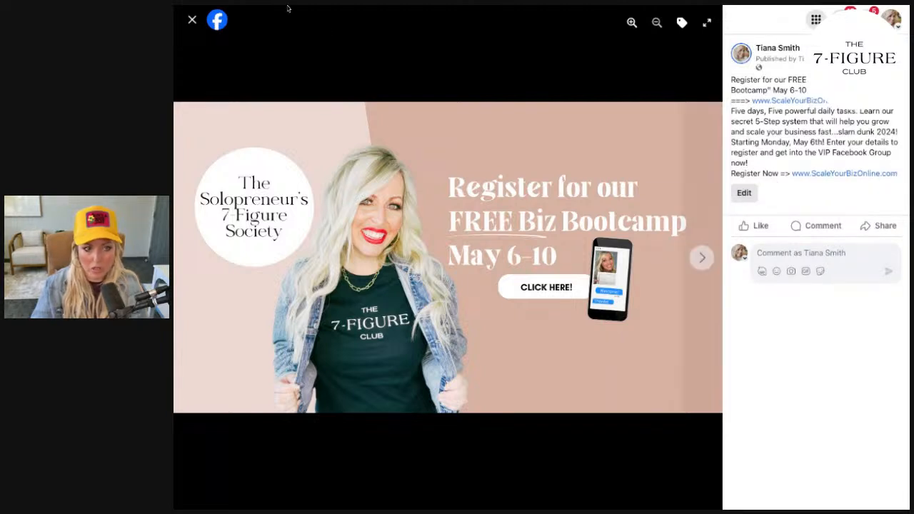
pyautogui.click(193, 20)
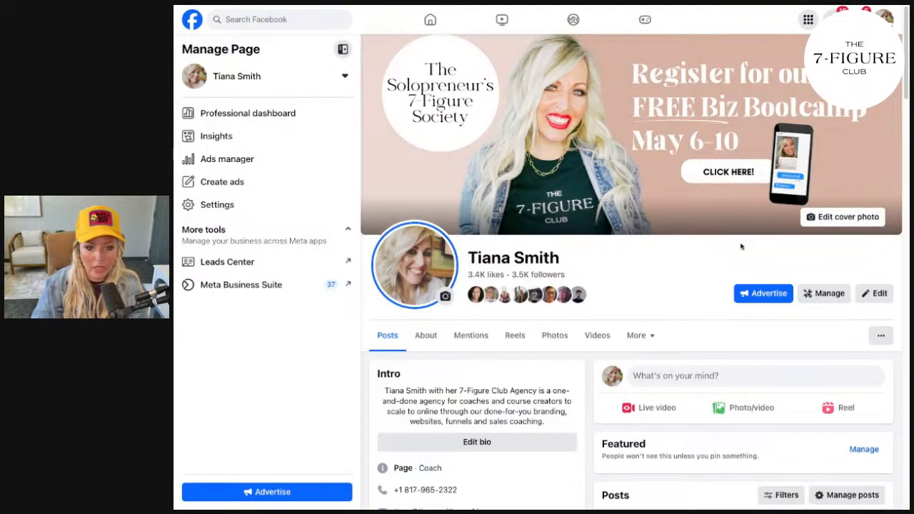
# Step: Open the Page's edit dialog and look over its sections and the available profile picture choices
pyautogui.click(878, 293)
pyautogui.scroll(-3, 692, 226)
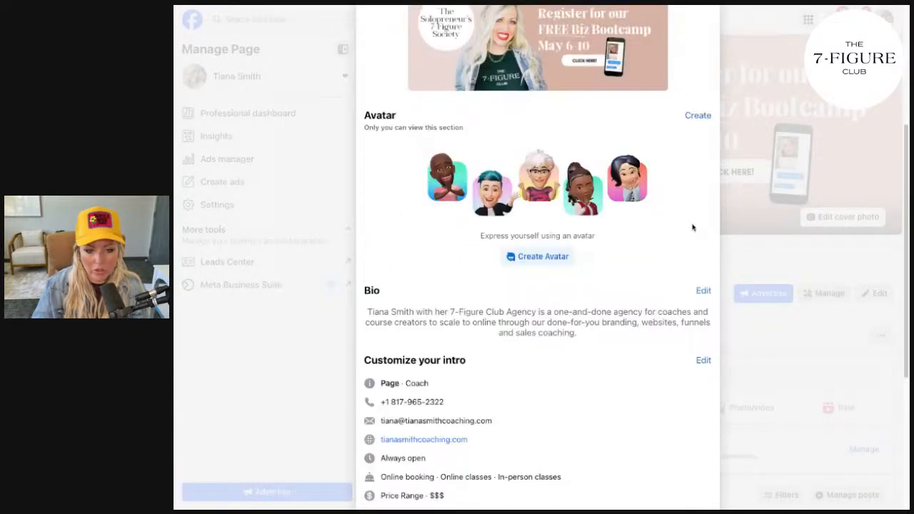
pyautogui.scroll(-4, 691, 227)
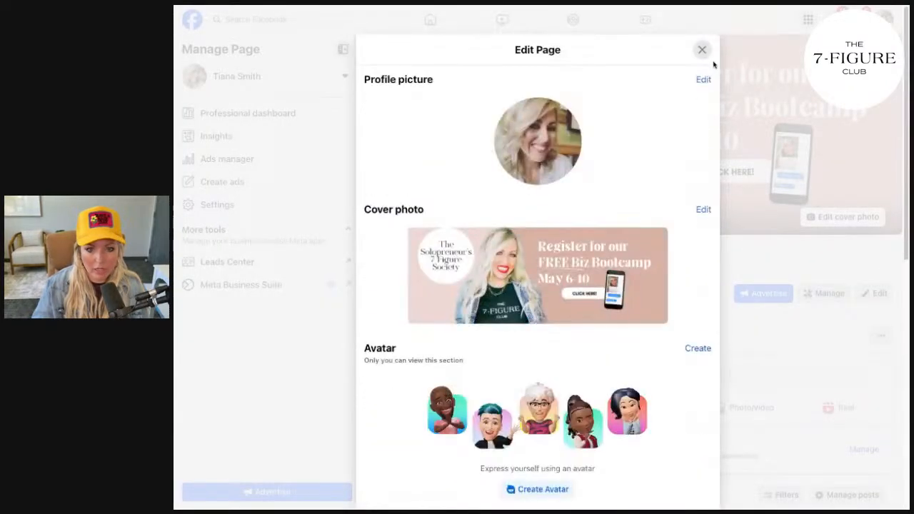
pyautogui.click(700, 43)
pyautogui.click(877, 293)
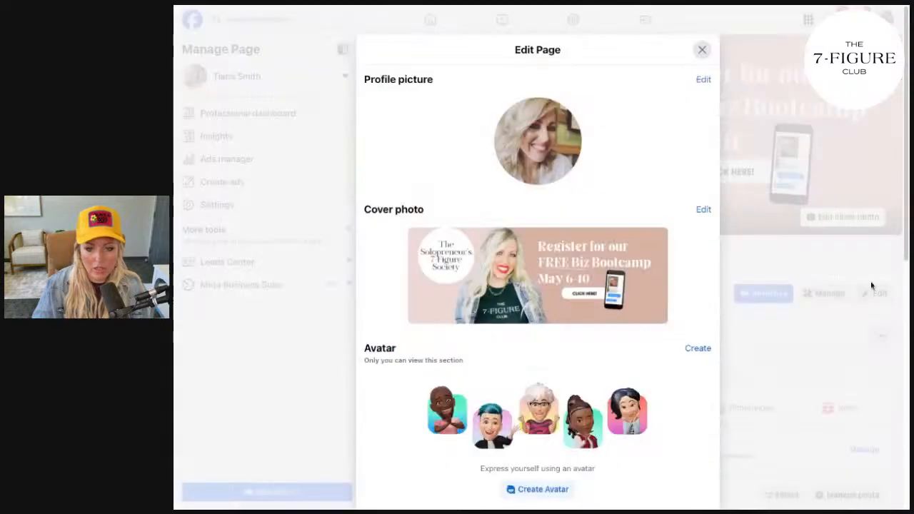
pyautogui.click(703, 80)
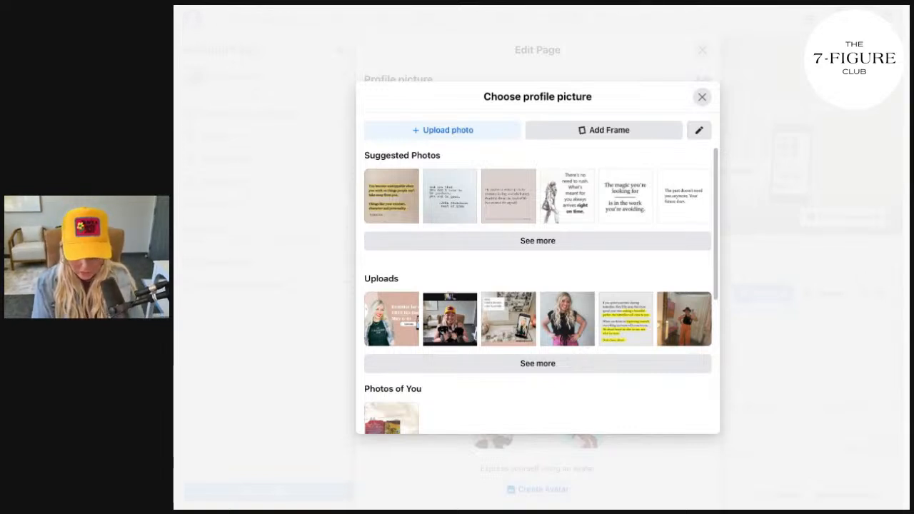
pyautogui.click(702, 96)
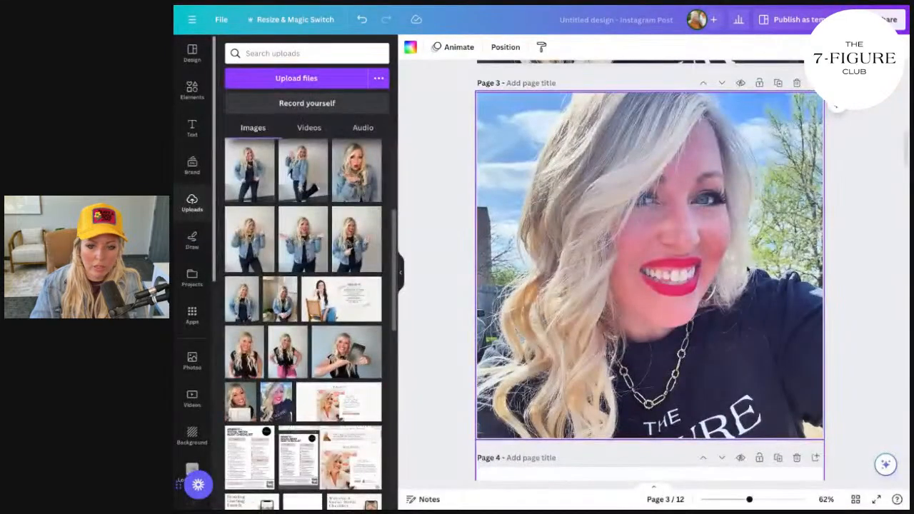
# Step: Switch to the Instagram Post design in Canva and replace the page 2 selfie with the uploaded denim-jacket portrait, filling the page
pyautogui.scroll(5, 433, 271)
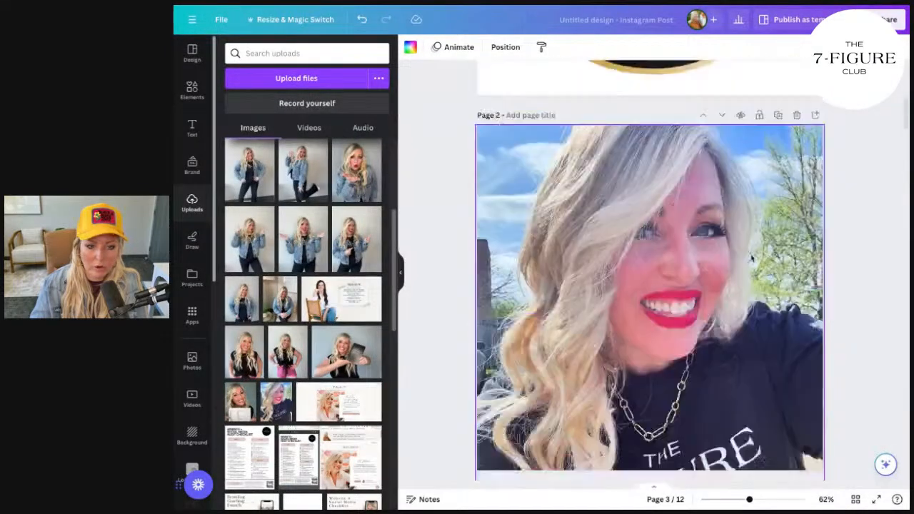
pyautogui.scroll(3, 313, 283)
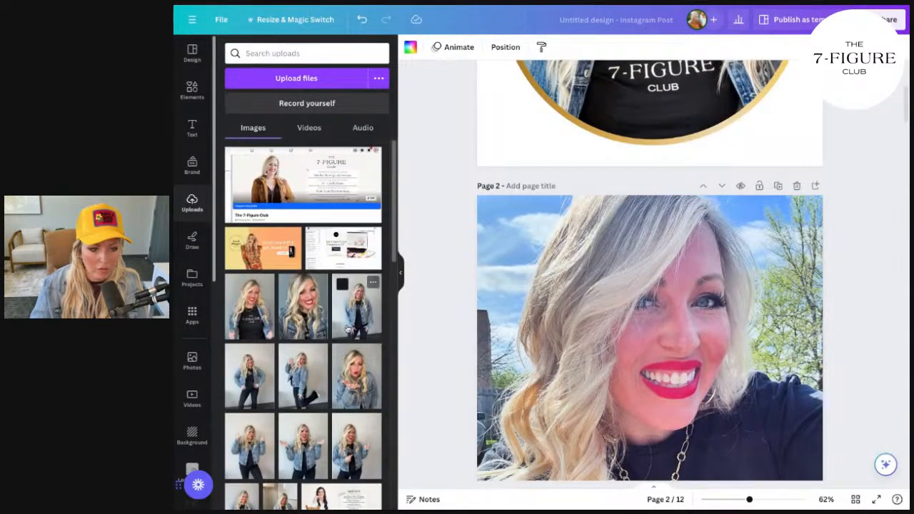
pyautogui.moveTo(254, 312); pyautogui.dragTo(451, 163)
pyautogui.scroll(-4, 645, 340)
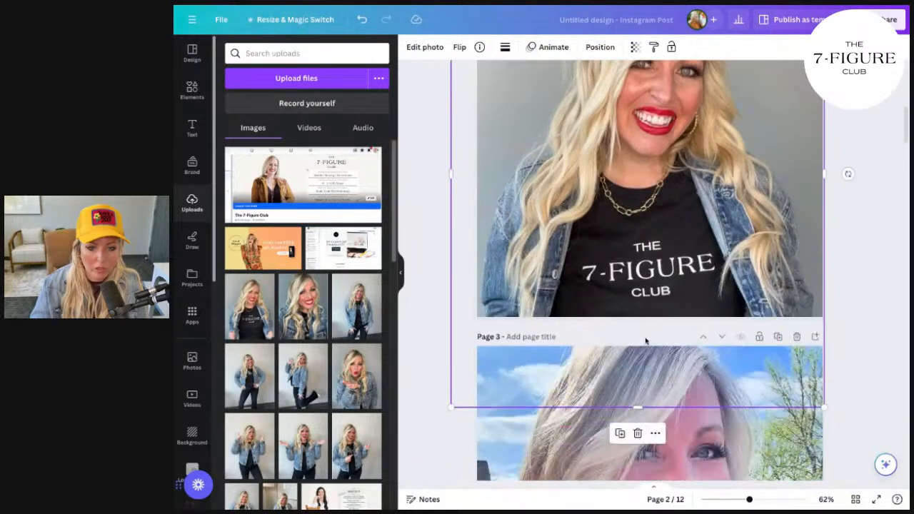
pyautogui.scroll(4, 648, 349)
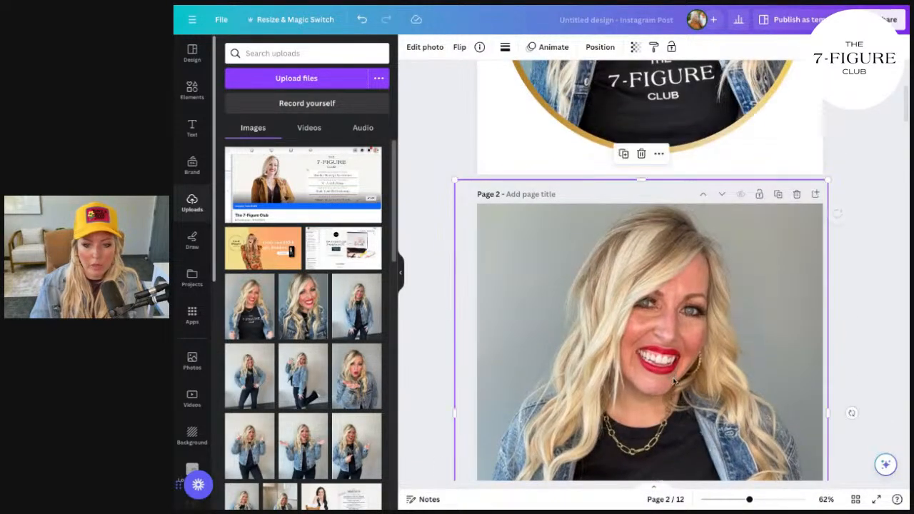
pyautogui.scroll(-1, 862, 336)
# Step: Remove the background from the portrait on page 2 with BG Remover
pyautogui.click(750, 293)
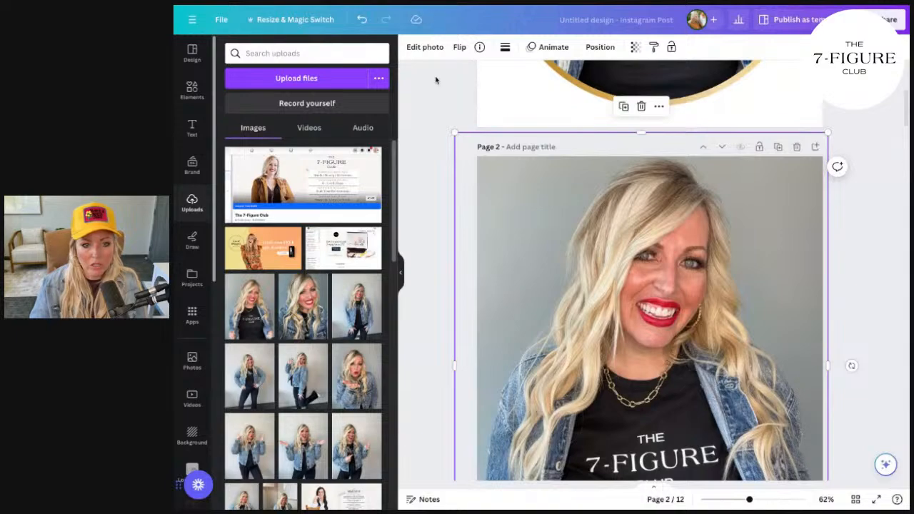
pyautogui.click(421, 48)
pyautogui.click(235, 122)
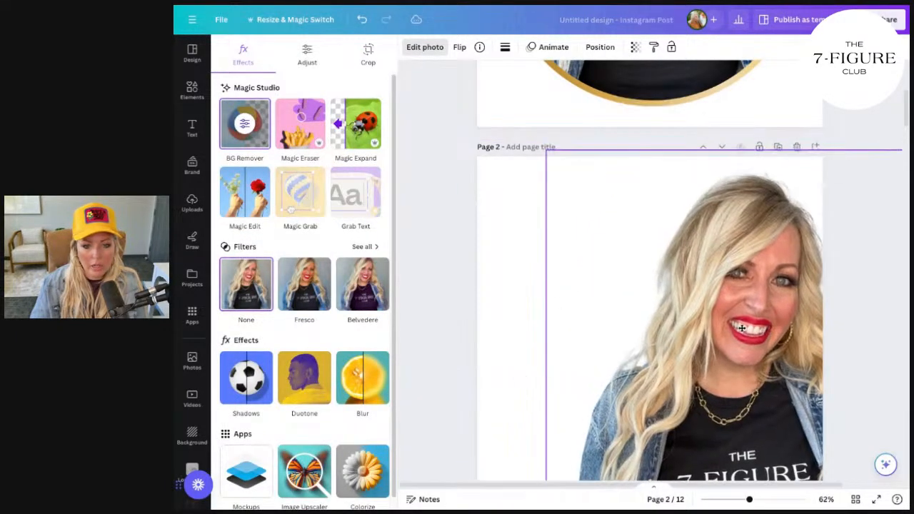
# Step: Switch to the brand kit for the 6-Figure Club and set page 2's background to the light pink from TS COACHING
pyautogui.click(507, 292)
pyautogui.click(411, 46)
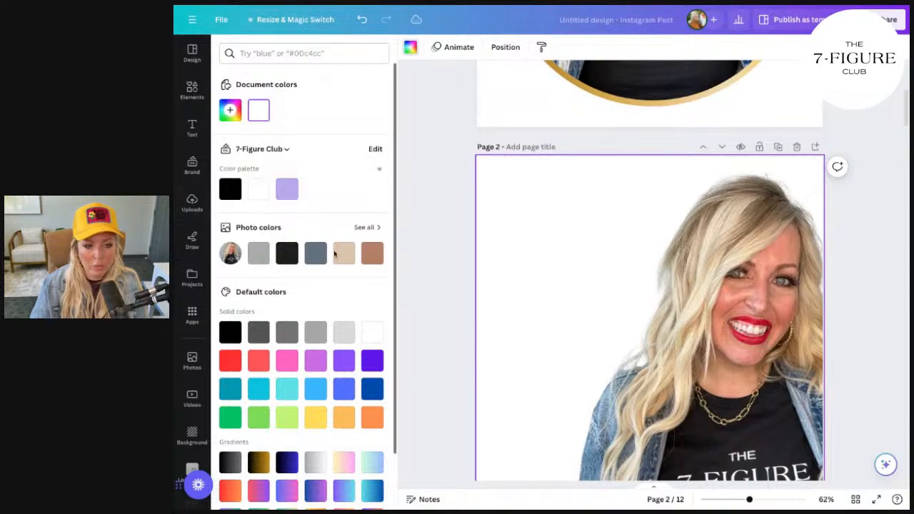
pyautogui.click(279, 150)
pyautogui.click(618, 216)
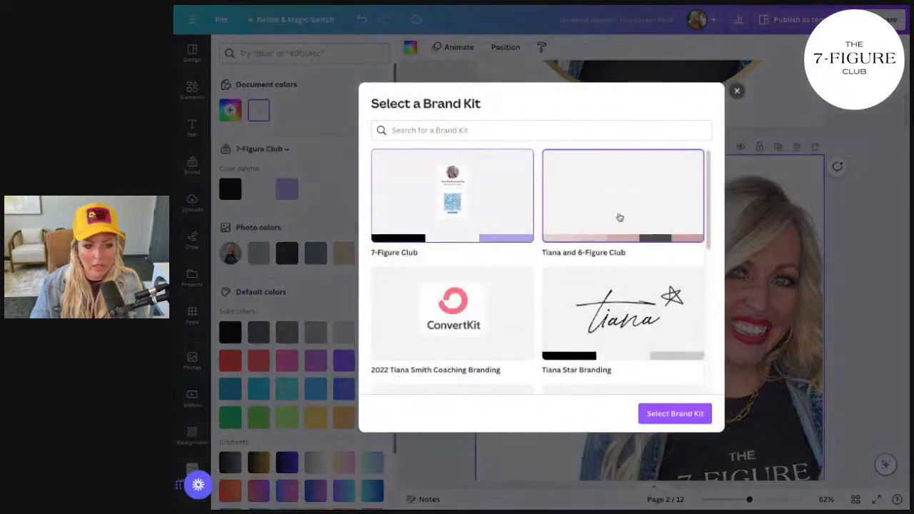
pyautogui.click(675, 412)
pyautogui.click(286, 234)
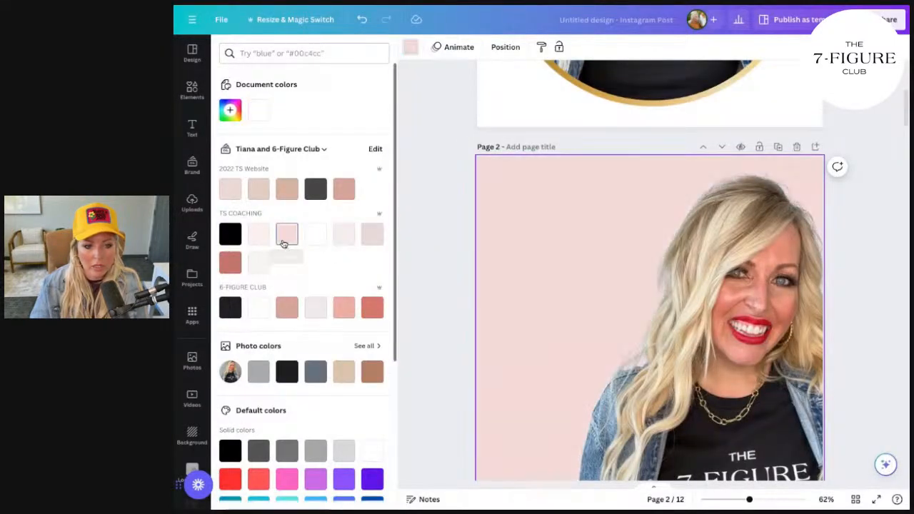
# Step: Try the first two 2022 TS Website colors as page 2's background, and return to the TS COACHING light pink
pyautogui.click(703, 310)
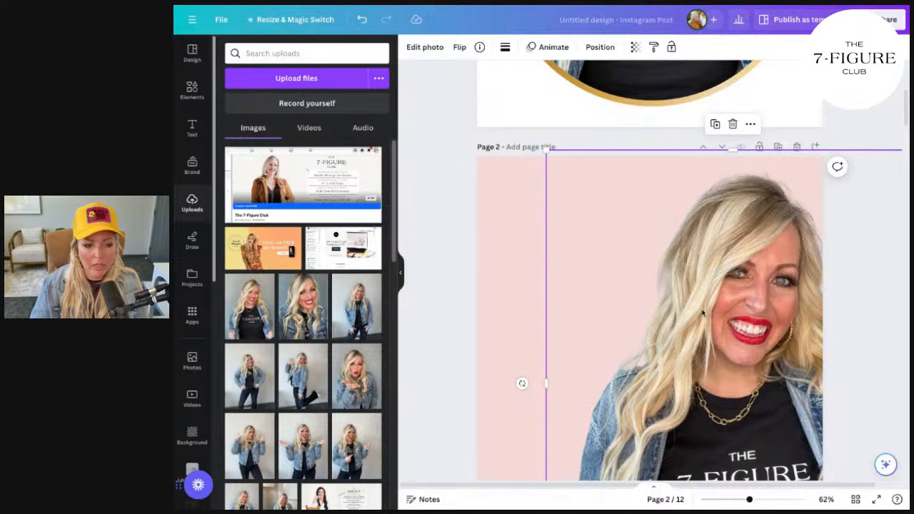
pyautogui.click(506, 244)
pyautogui.click(410, 47)
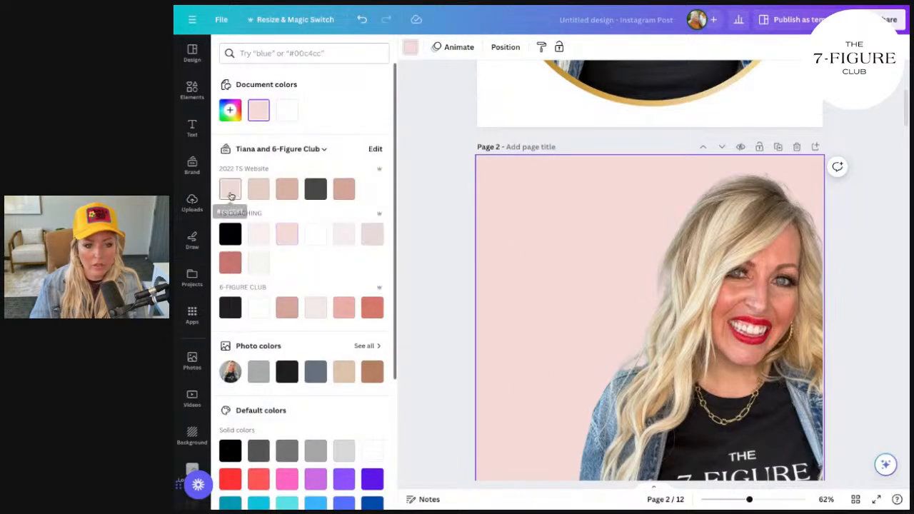
pyautogui.click(231, 195)
pyautogui.click(258, 192)
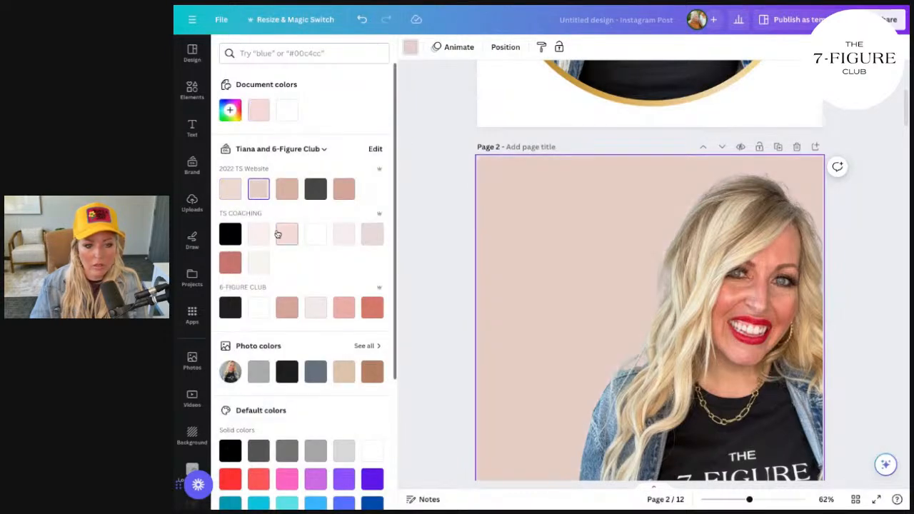
pyautogui.click(287, 234)
# Step: Reposition the cut-out portrait so it sits centered horizontally on page 2 and reaches the page's lower edge
pyautogui.click(607, 318)
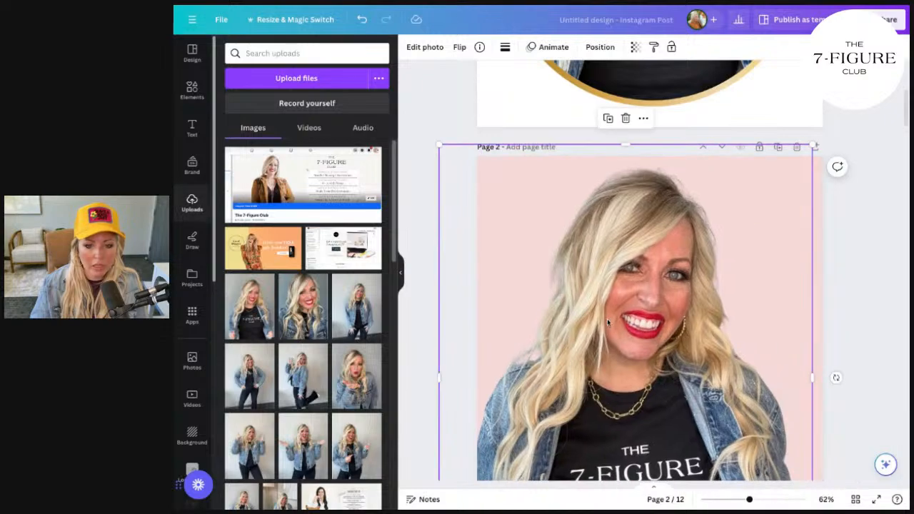
pyautogui.scroll(-3, 608, 318)
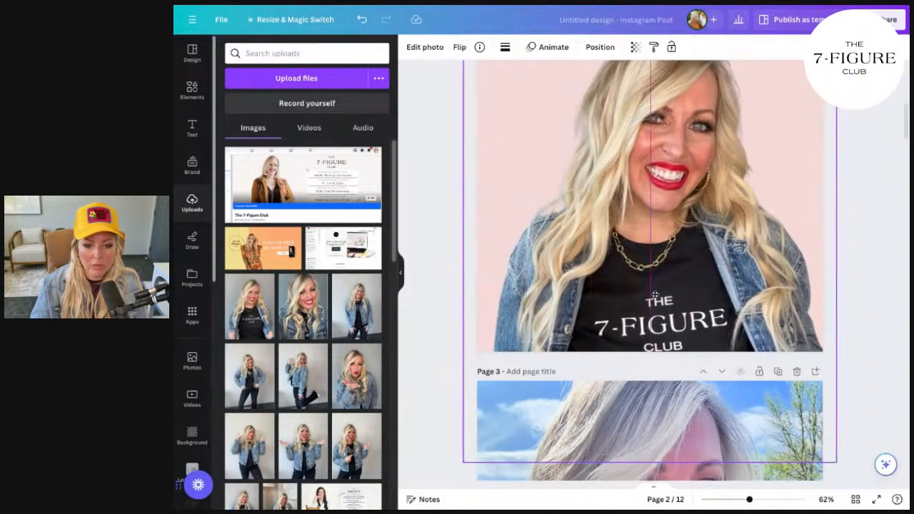
pyautogui.scroll(3, 655, 298)
pyautogui.scroll(1, 655, 299)
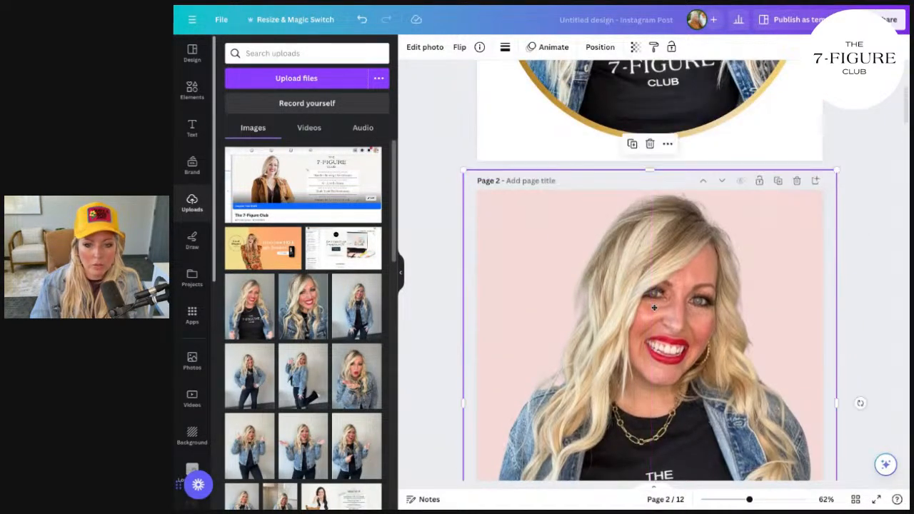
# Step: Apply the Vintage filter Vinto to the portrait and slightly reduce its intensity
pyautogui.click(434, 48)
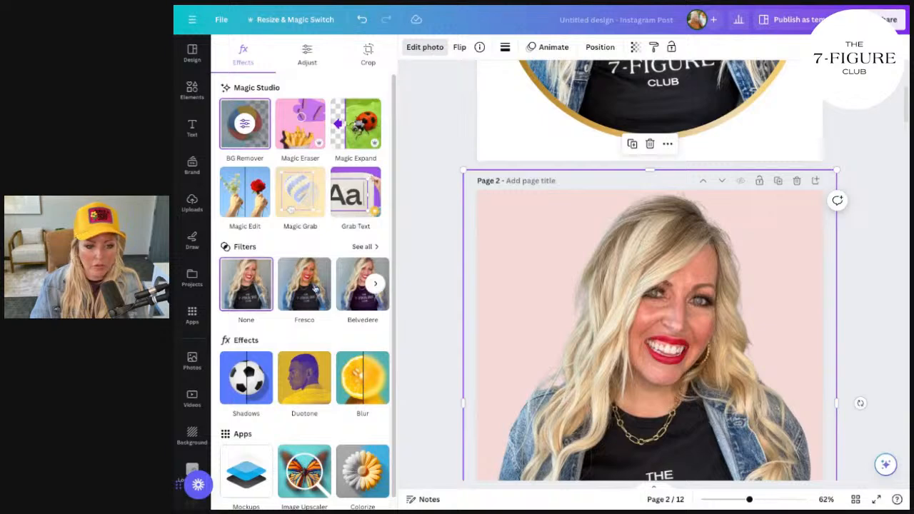
pyautogui.click(370, 247)
pyautogui.scroll(-4, 343, 267)
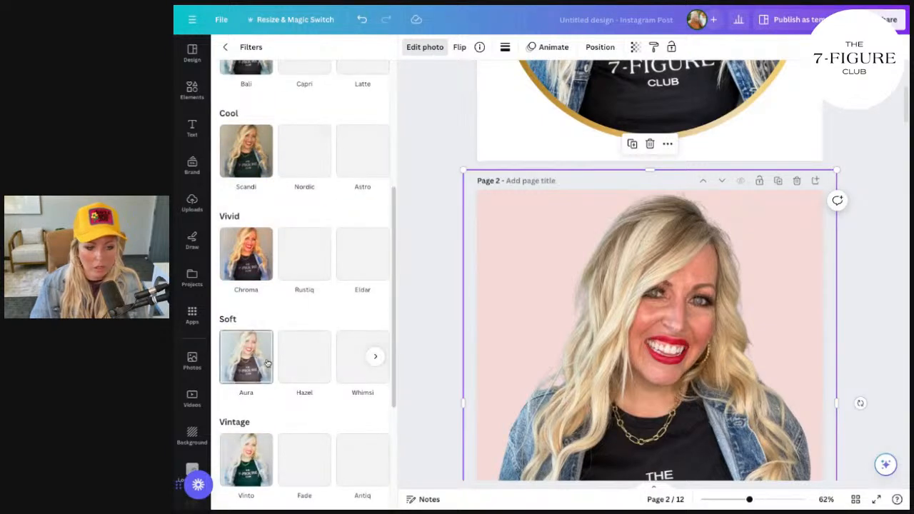
pyautogui.scroll(-1, 321, 357)
pyautogui.click(250, 392)
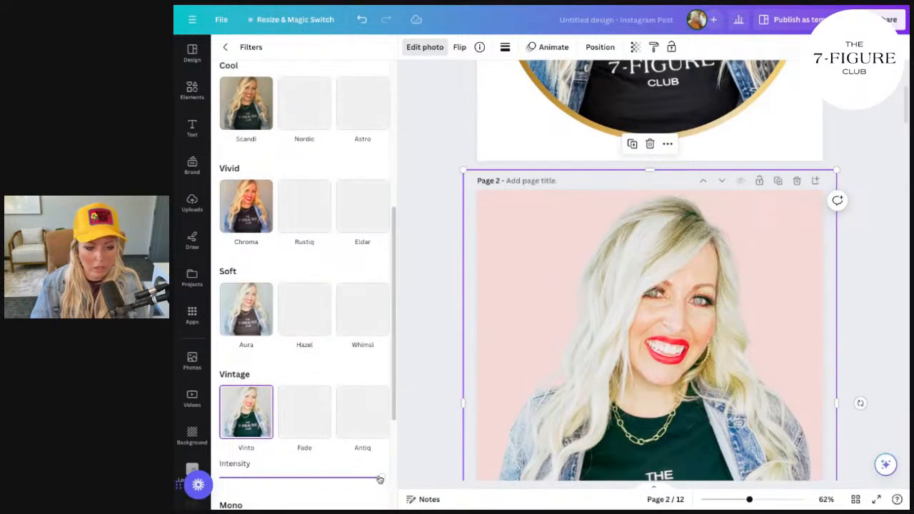
pyautogui.moveTo(380, 478); pyautogui.dragTo(347, 480)
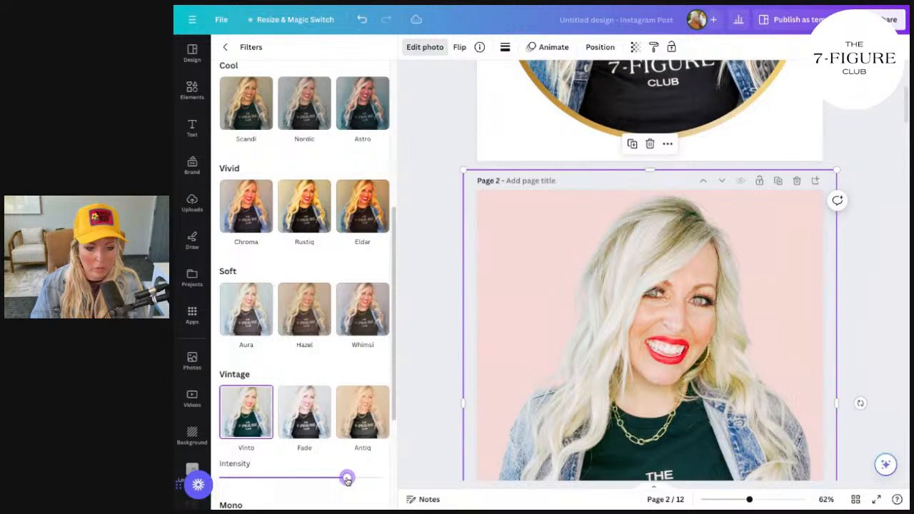
# Step: Try the Soft filter Aura on the portrait, switch back to Vinto, check the whole page and deselect the photo
pyautogui.click(246, 309)
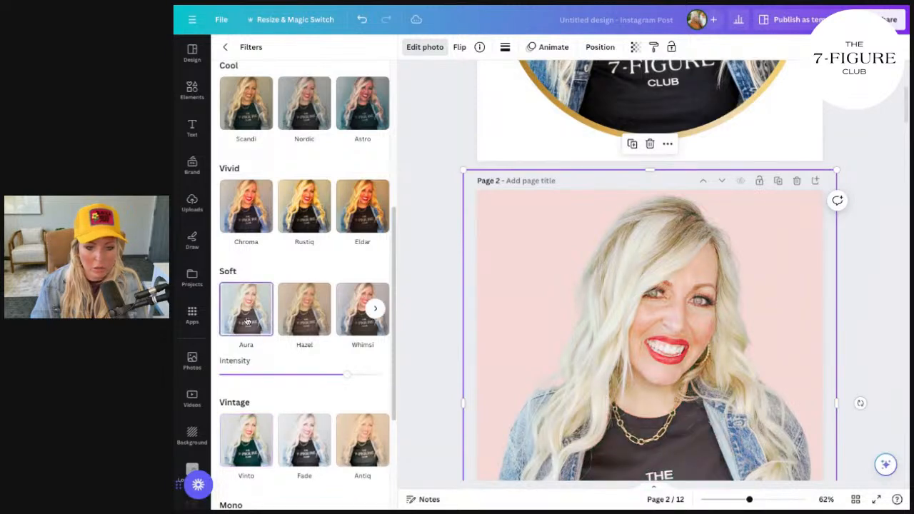
pyautogui.click(245, 432)
pyautogui.scroll(-3, 378, 366)
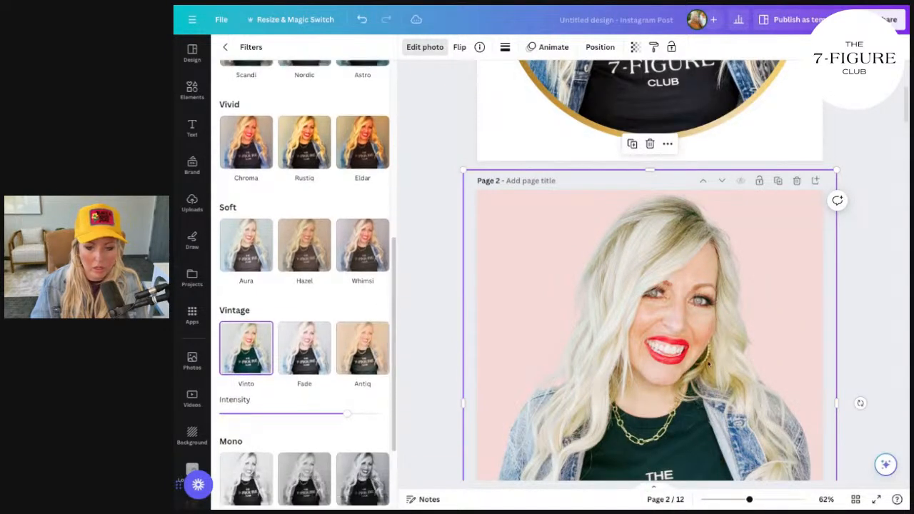
pyautogui.scroll(-2, 716, 364)
pyautogui.scroll(-1, 715, 364)
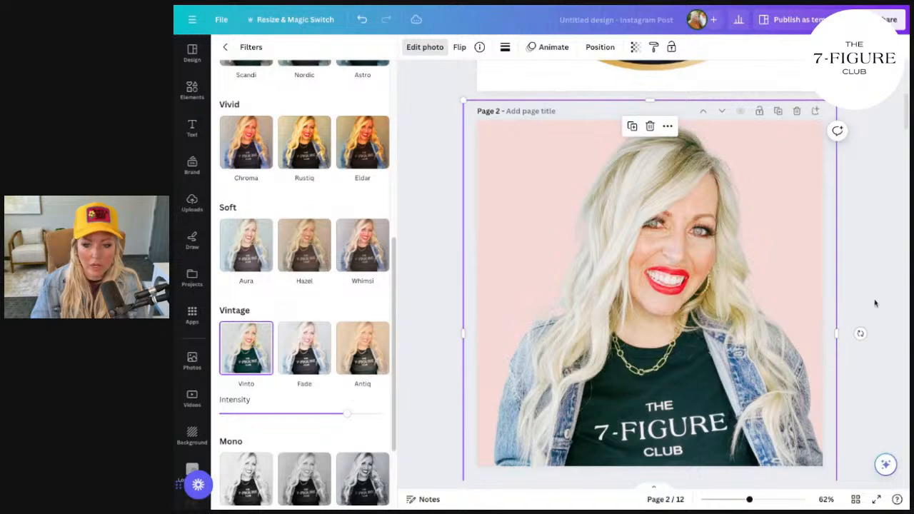
pyautogui.press('Escape')
pyautogui.click(861, 234)
# Step: Download only the current page, page 2, of the design as a PNG
pyautogui.click(889, 19)
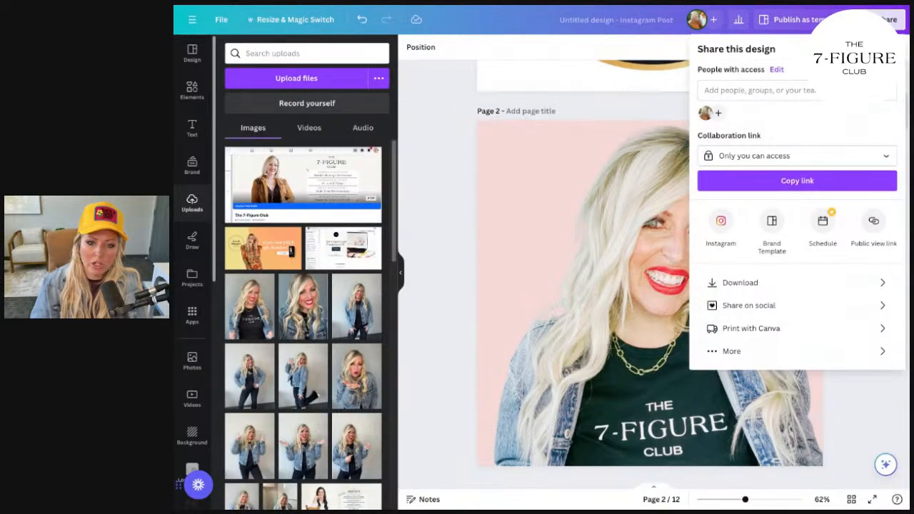
pyautogui.click(722, 284)
pyautogui.click(883, 209)
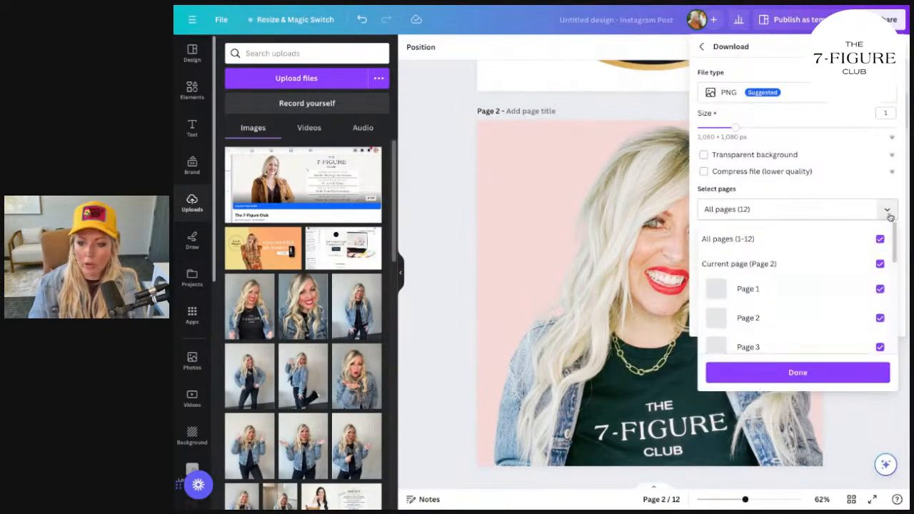
pyautogui.click(880, 240)
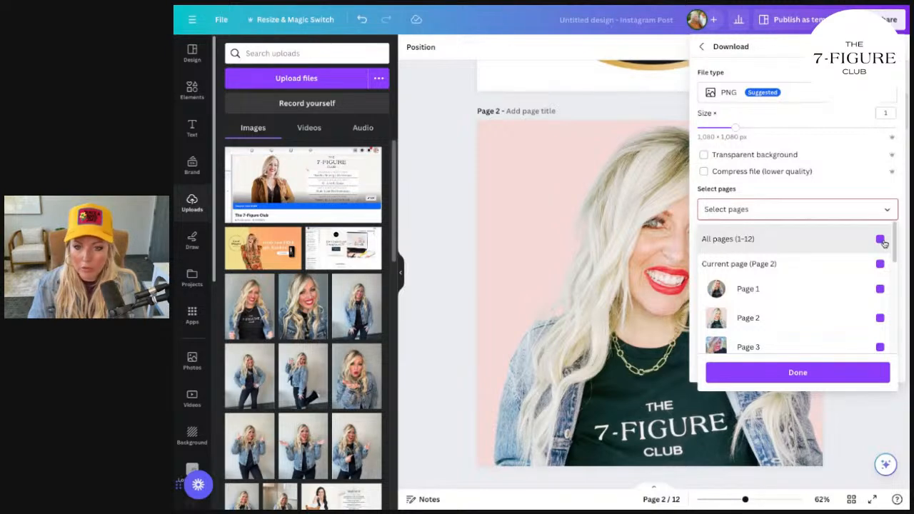
pyautogui.click(770, 262)
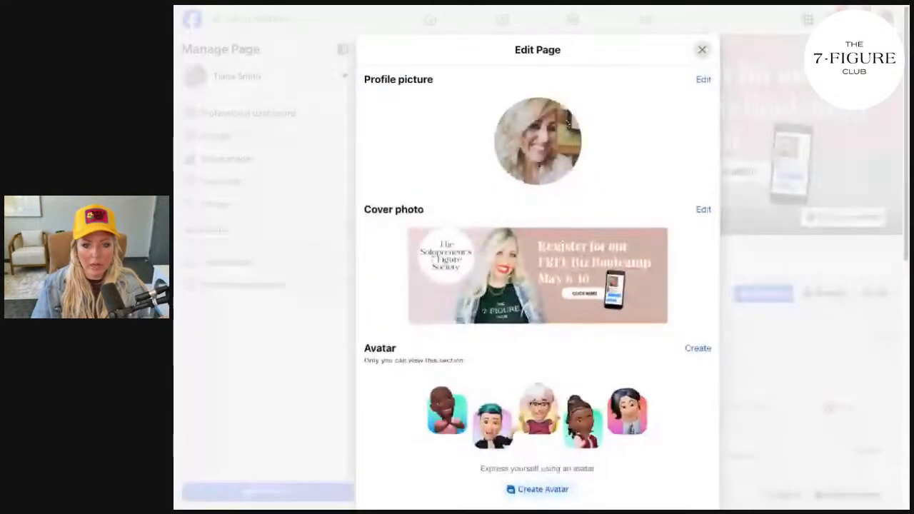
# Step: Return to the Facebook Page's edit dialog, upload the downloaded pink-background portrait as the profile picture and save it
pyautogui.click(699, 80)
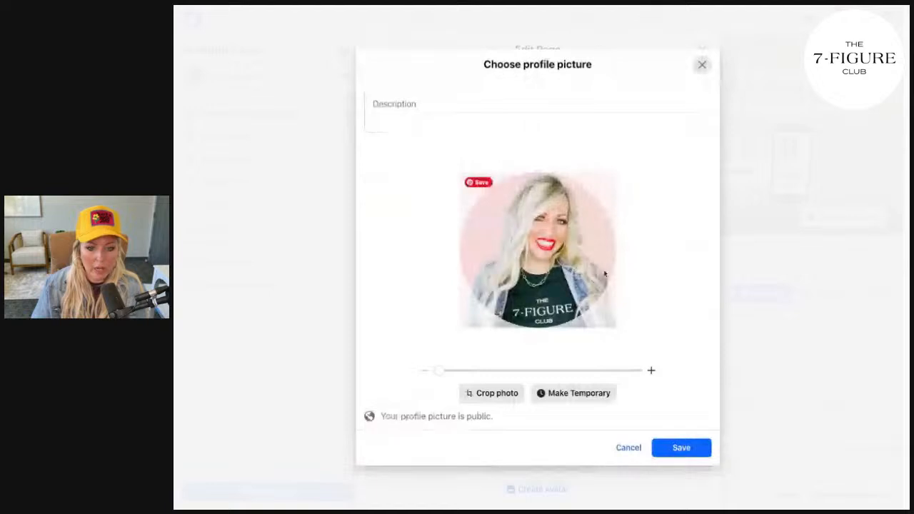
pyautogui.click(681, 449)
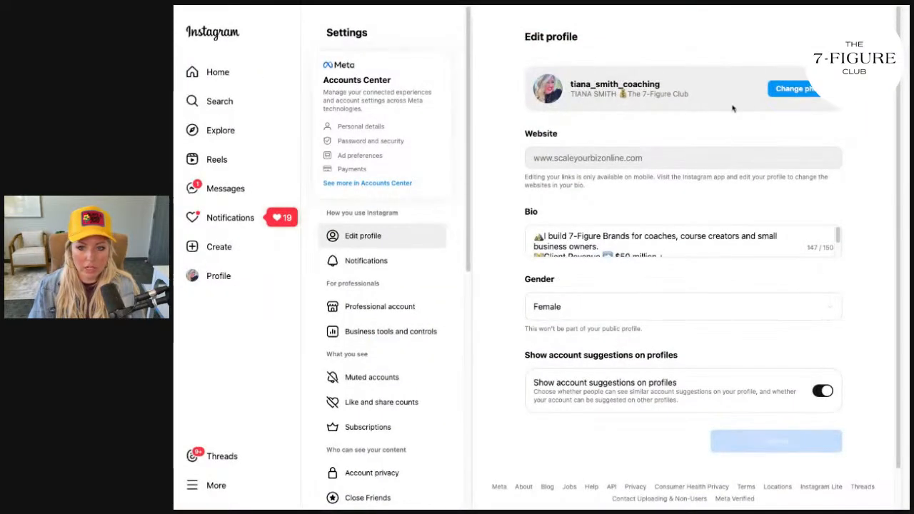
pyautogui.click(792, 89)
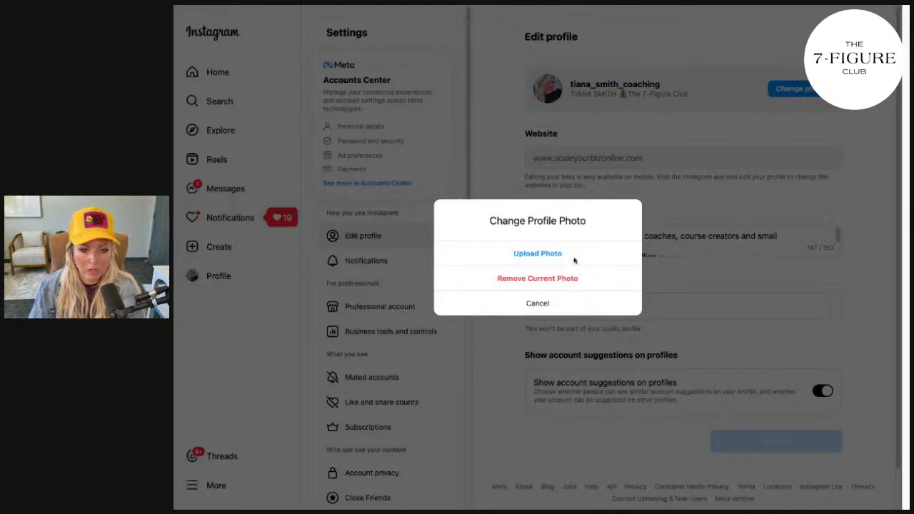
pyautogui.click(537, 253)
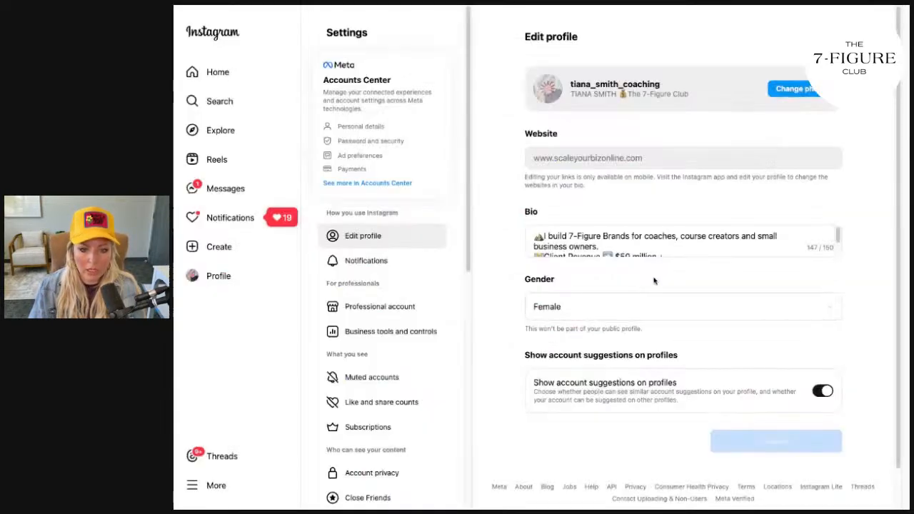